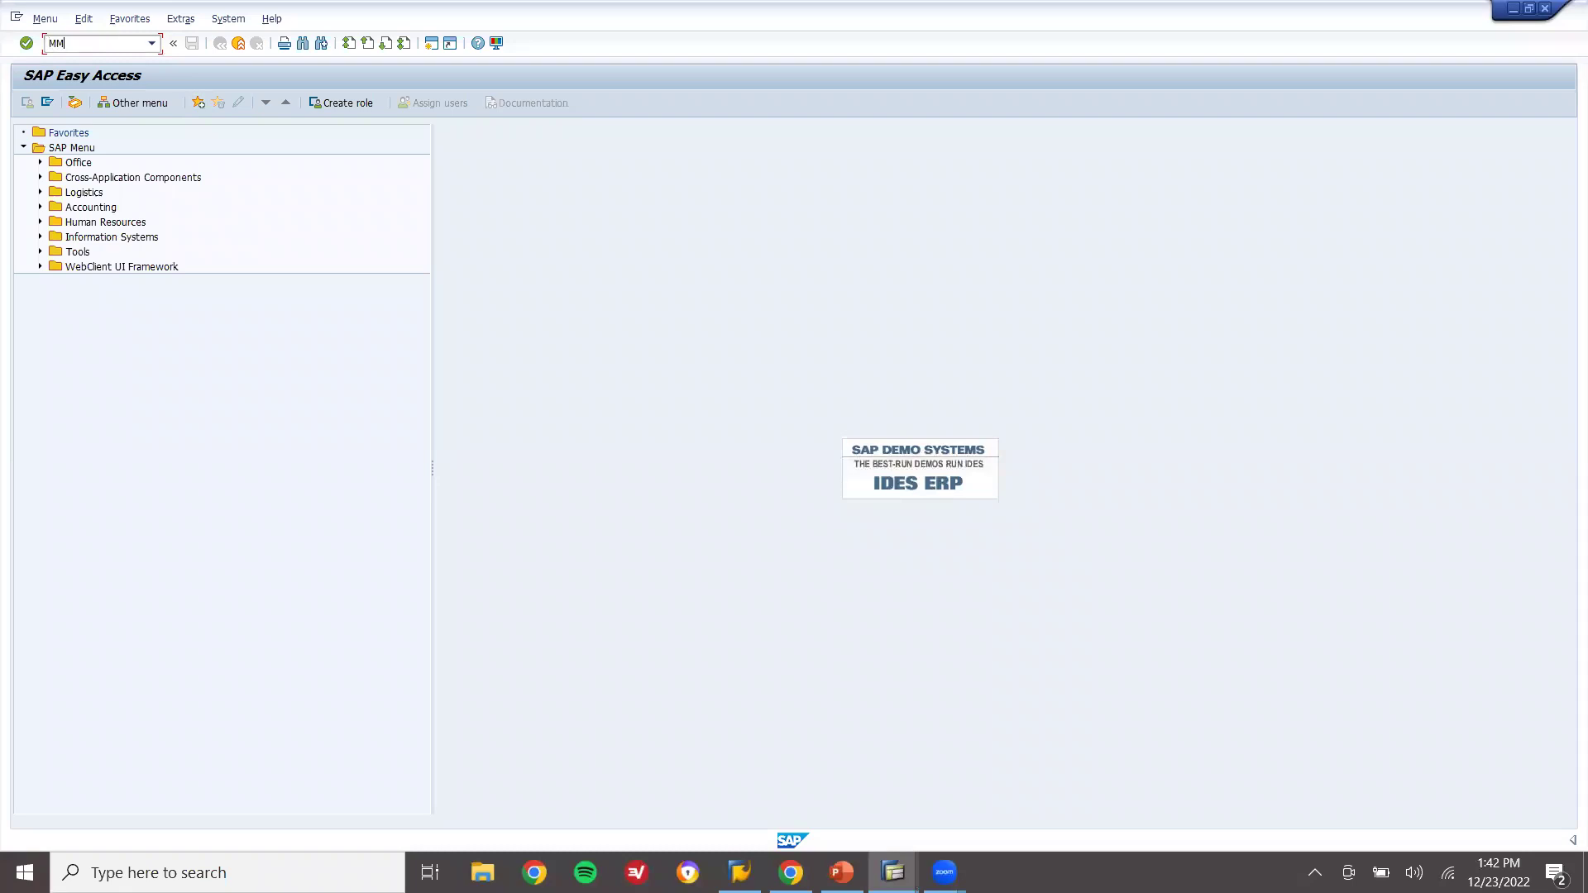
Start creating a material with the Mechanical Engineering industry sector and the Finished product material type
key(Return)
key(Tab)
key(m)
key(Tab)
key(f)
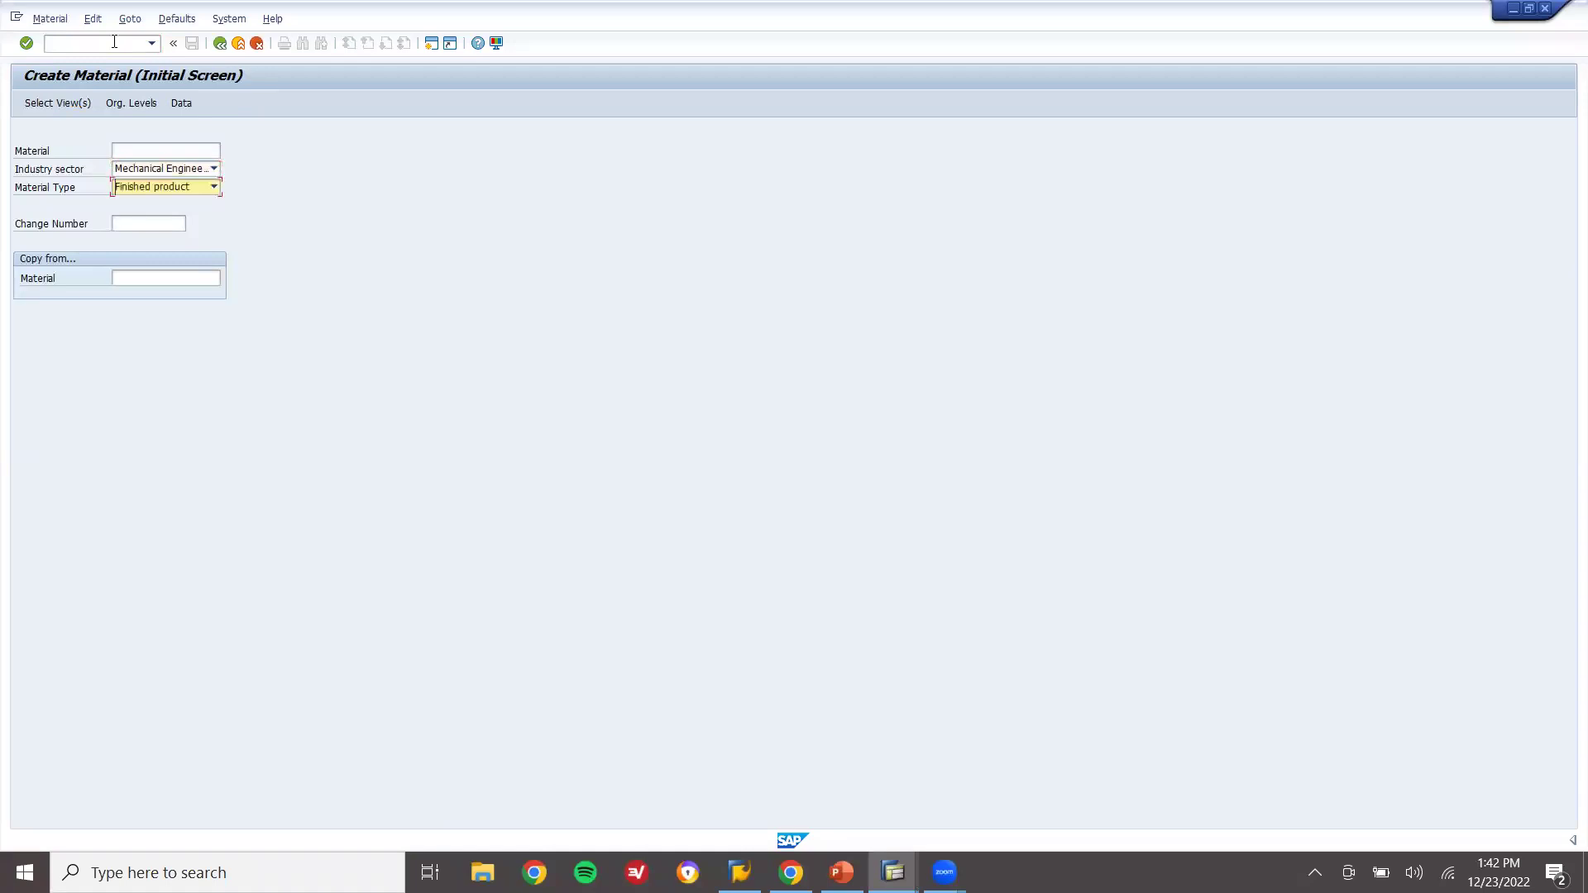
key(Return)
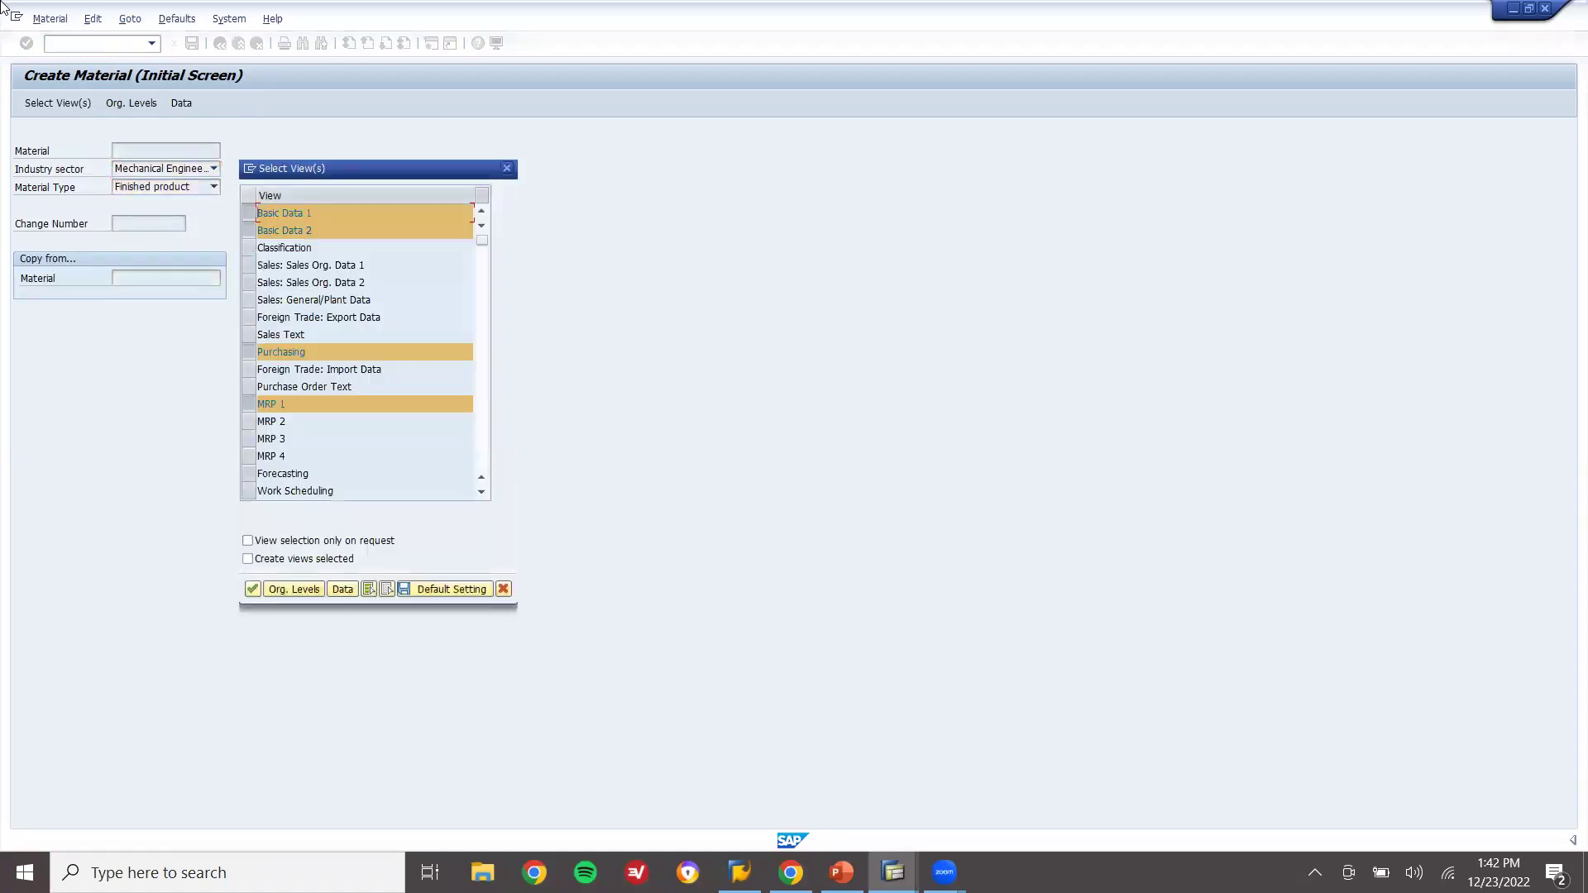
Add the Sales Org. Data 1, Sales Org. Data 2 and Sales General/Plant Data views to the selected material views
click(254, 266)
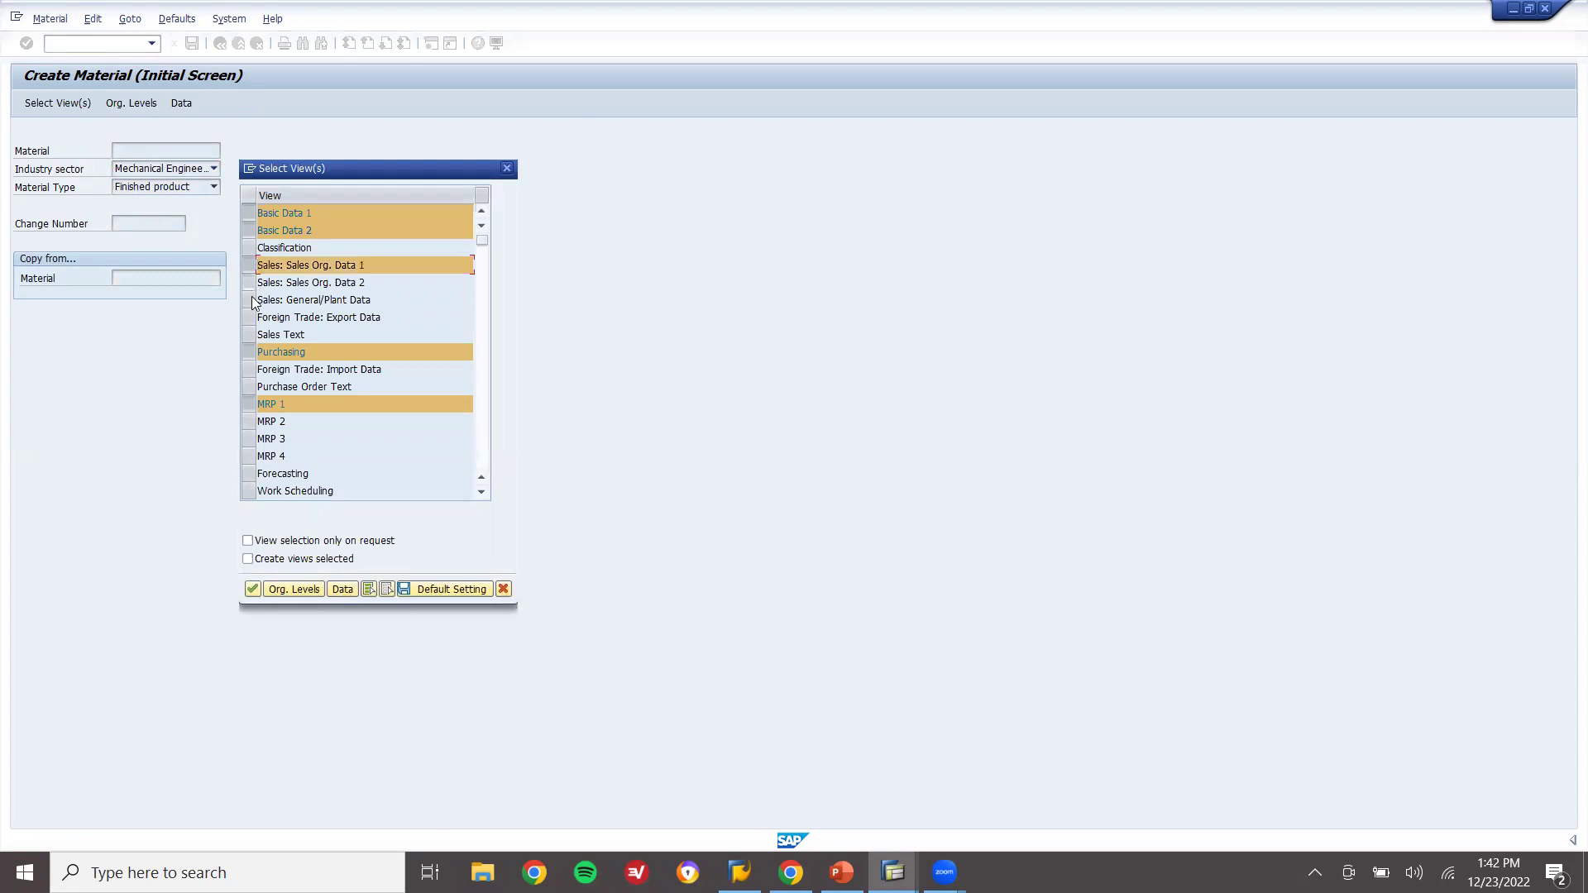
click(253, 282)
click(253, 300)
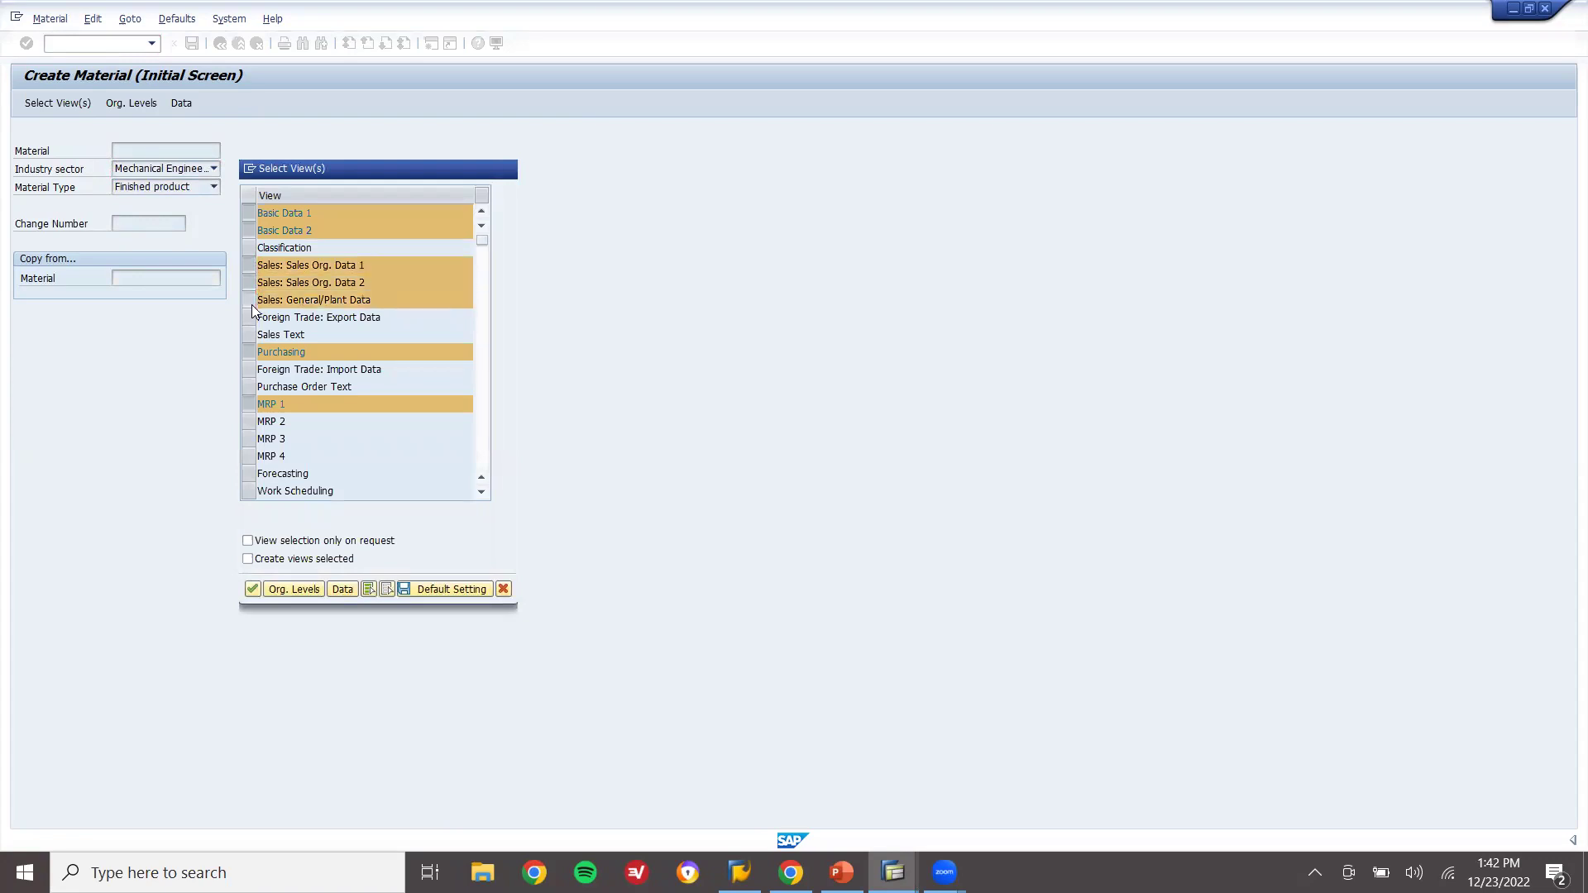
key(Return)
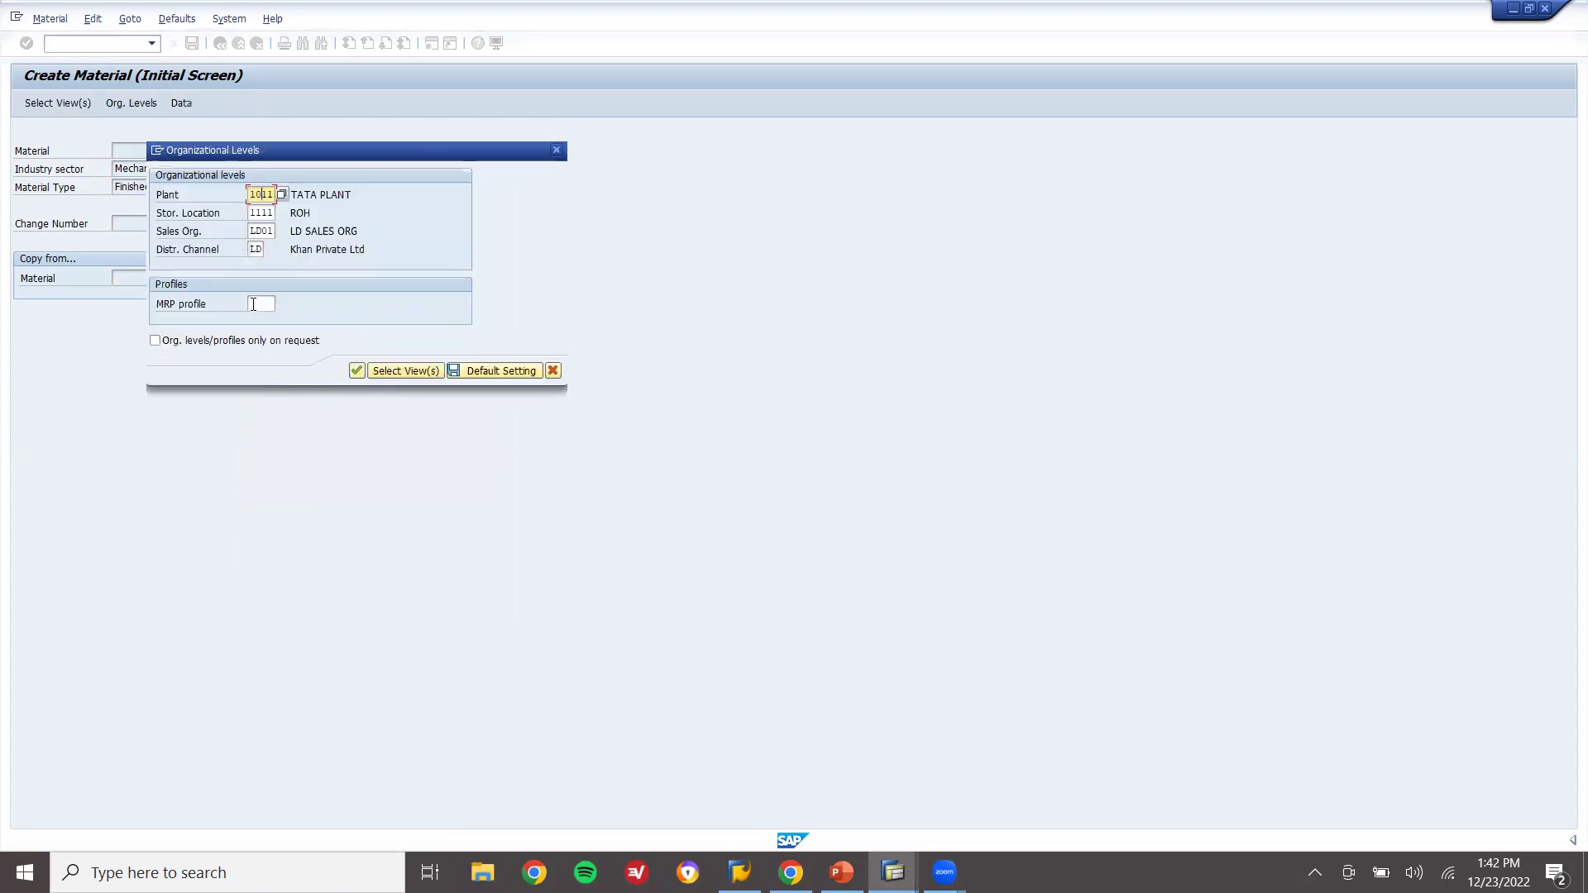
Set the organizational levels to plant 1000, storage location 0001, sales organization 1000 and distribution channel 10
key(Tab)
key(Down)
key(Down)
key(Return)
key(Tab)
key(Down)
key(Return)
key(Tab)
text(4)
key(BackSpace)
text(10)
key(Return)
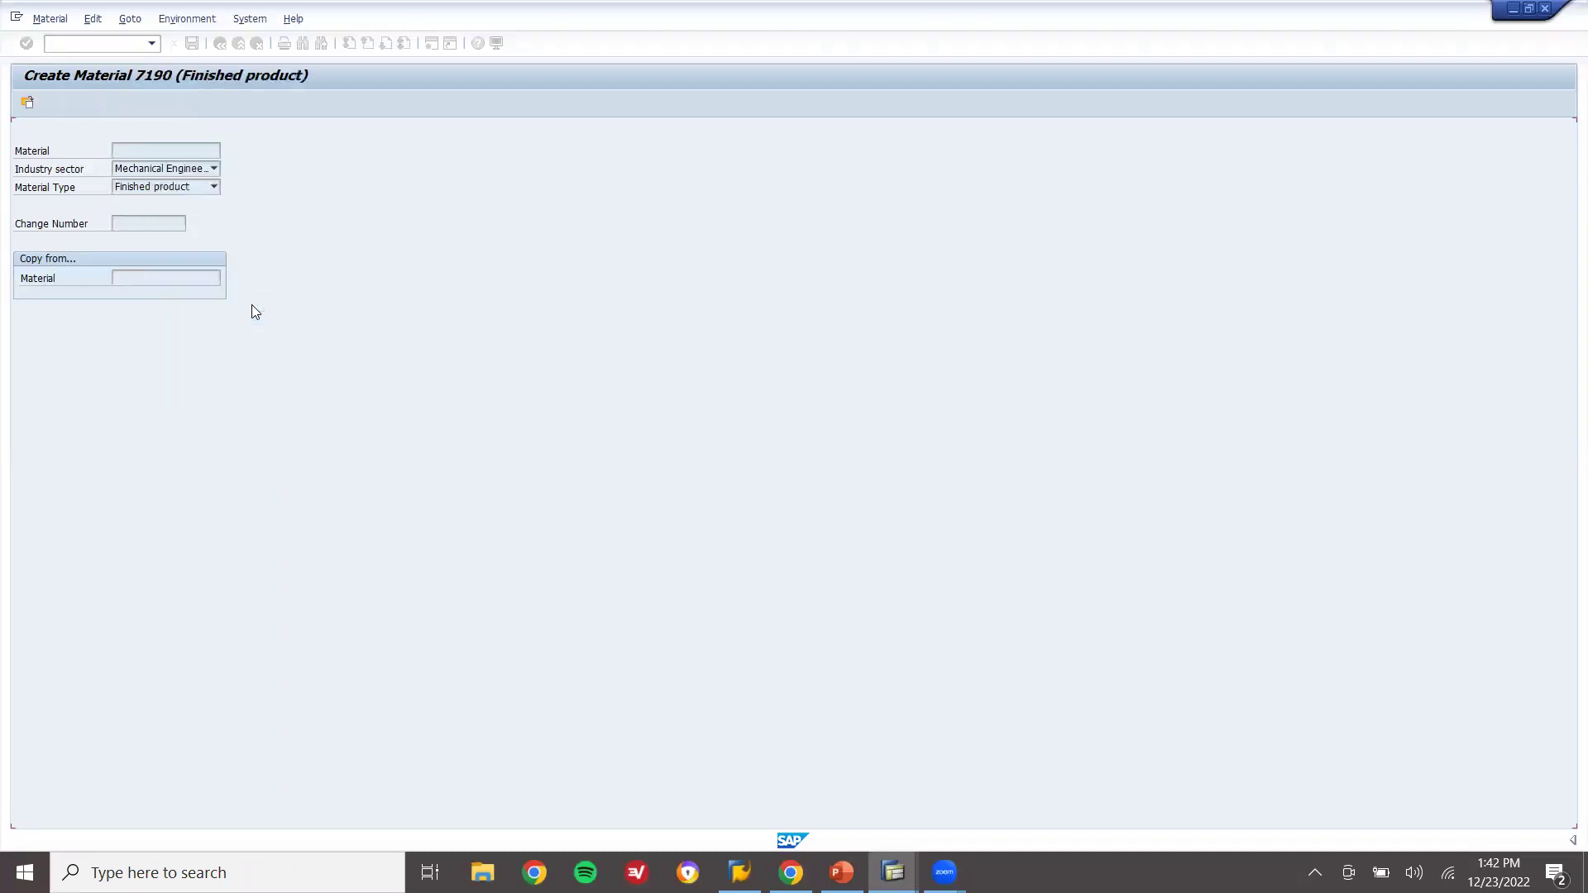
Fill in the basic data with description FINISHED GOODS, base unit EA and material group 00103
text(FIN)
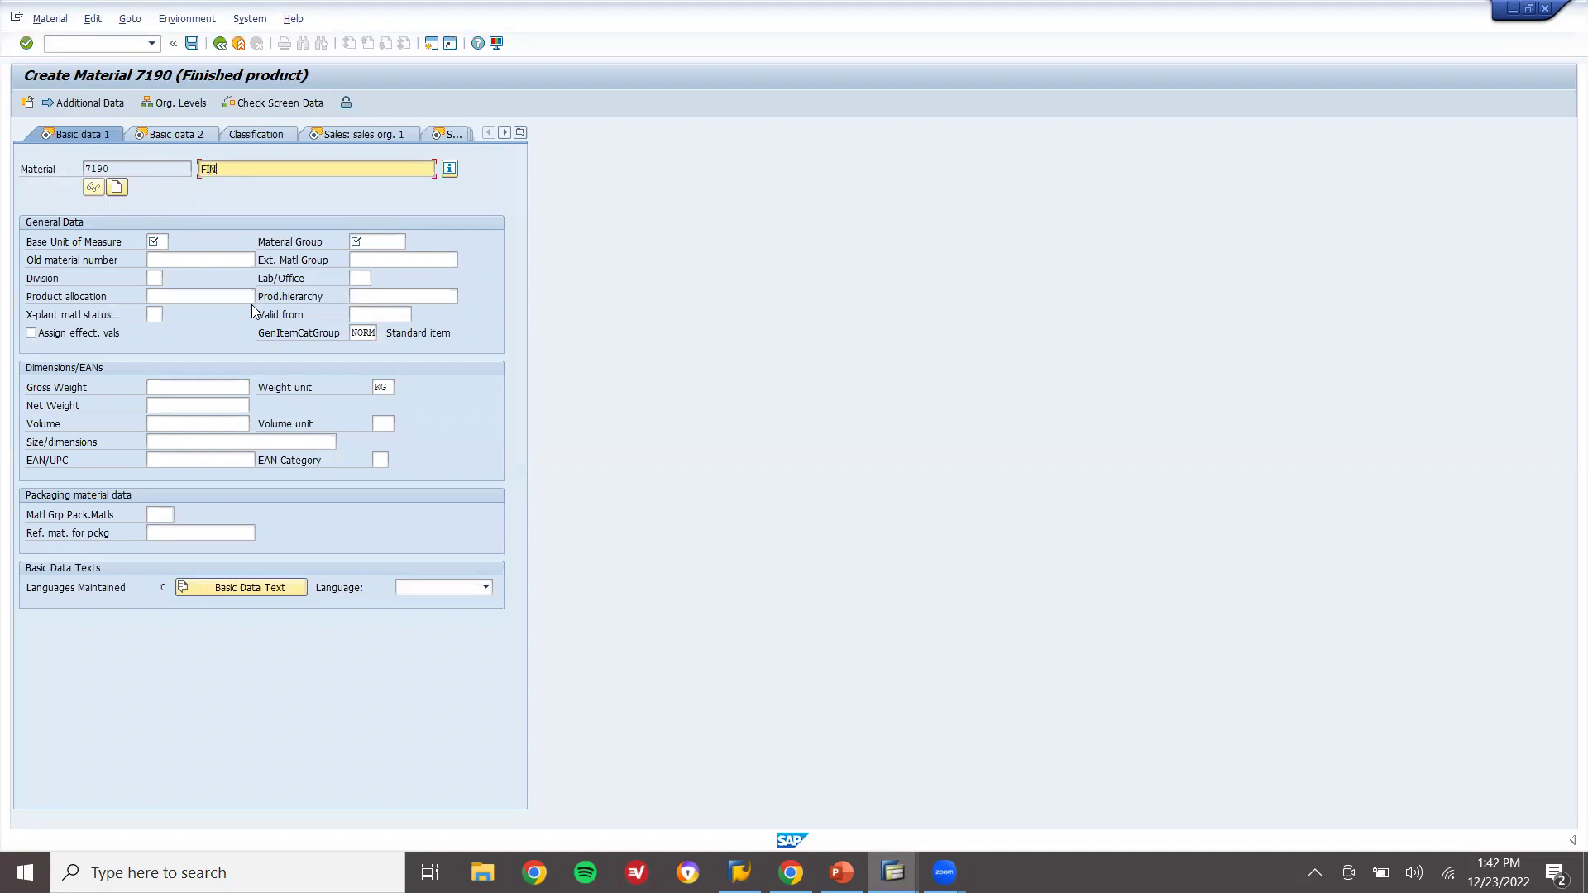
text(ISHED GOODS)
key(Return)
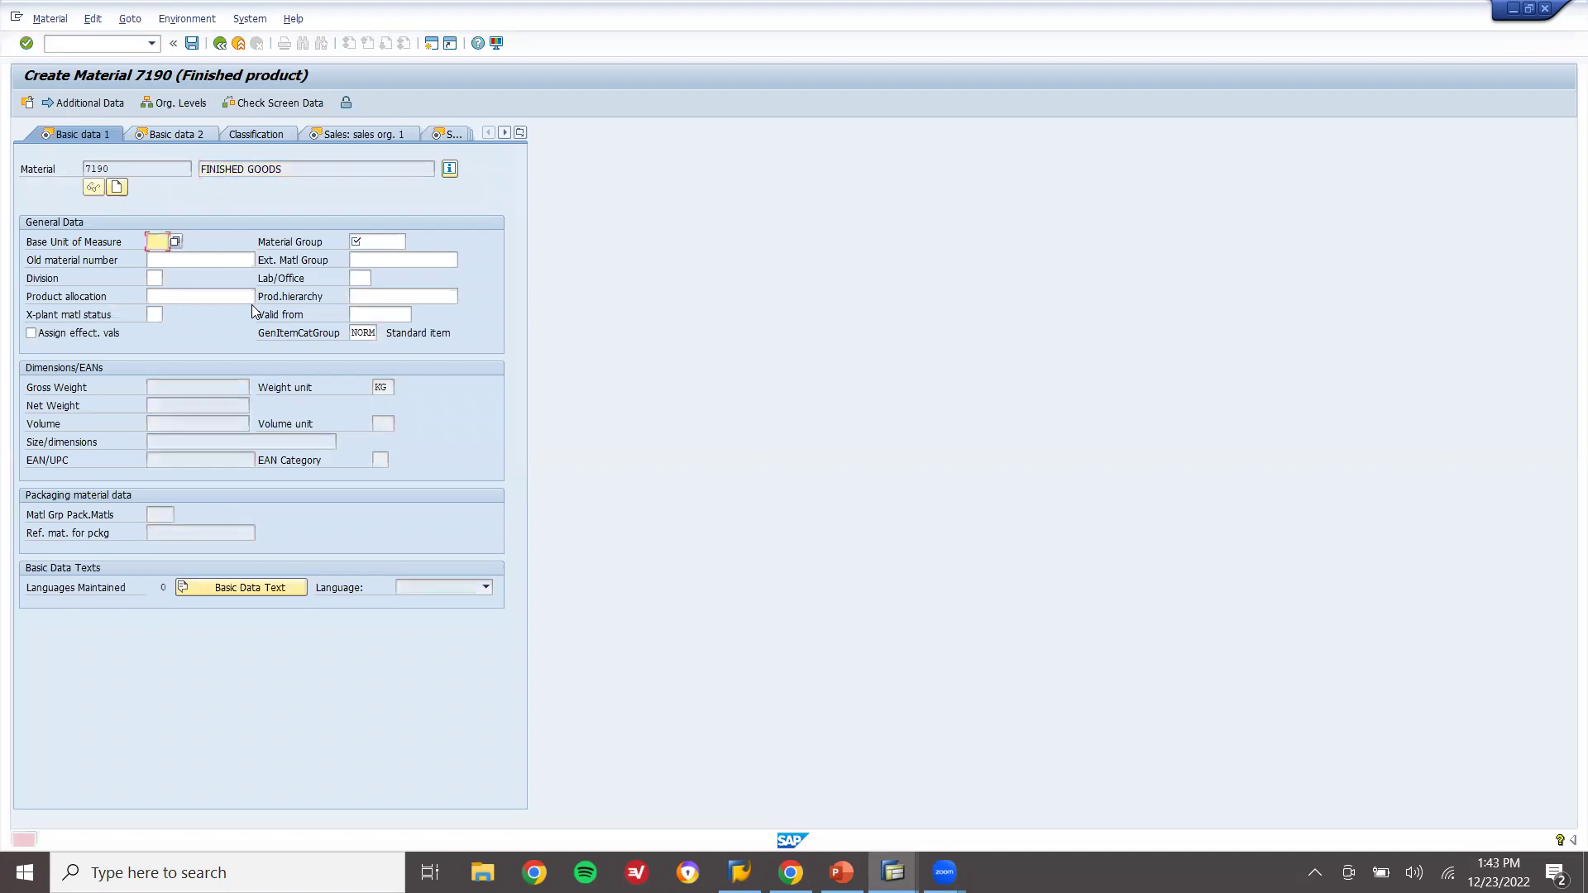
text(EA)
key(Tab)
text(0)
key(Return)
key(Return)
key(Return)
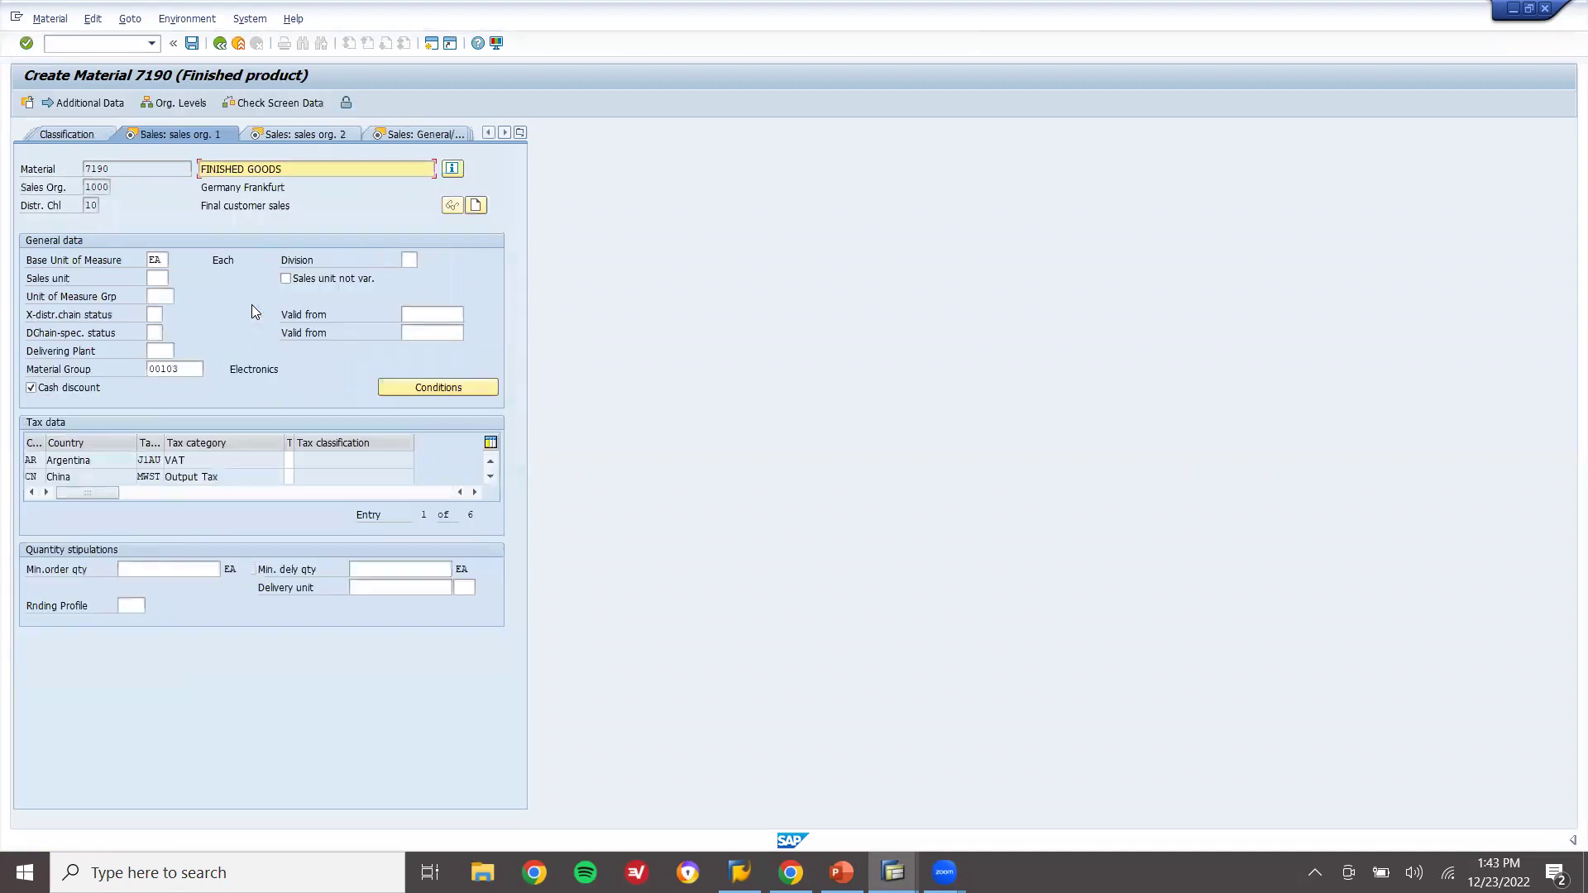
Set the tax classification to 0 for every country in the sales data and proceed to the Sales General/Plant view
key(Return)
text(000)
key(Return)
text(0)
key(Return)
text(0)
key(Return)
text(0)
key(Return)
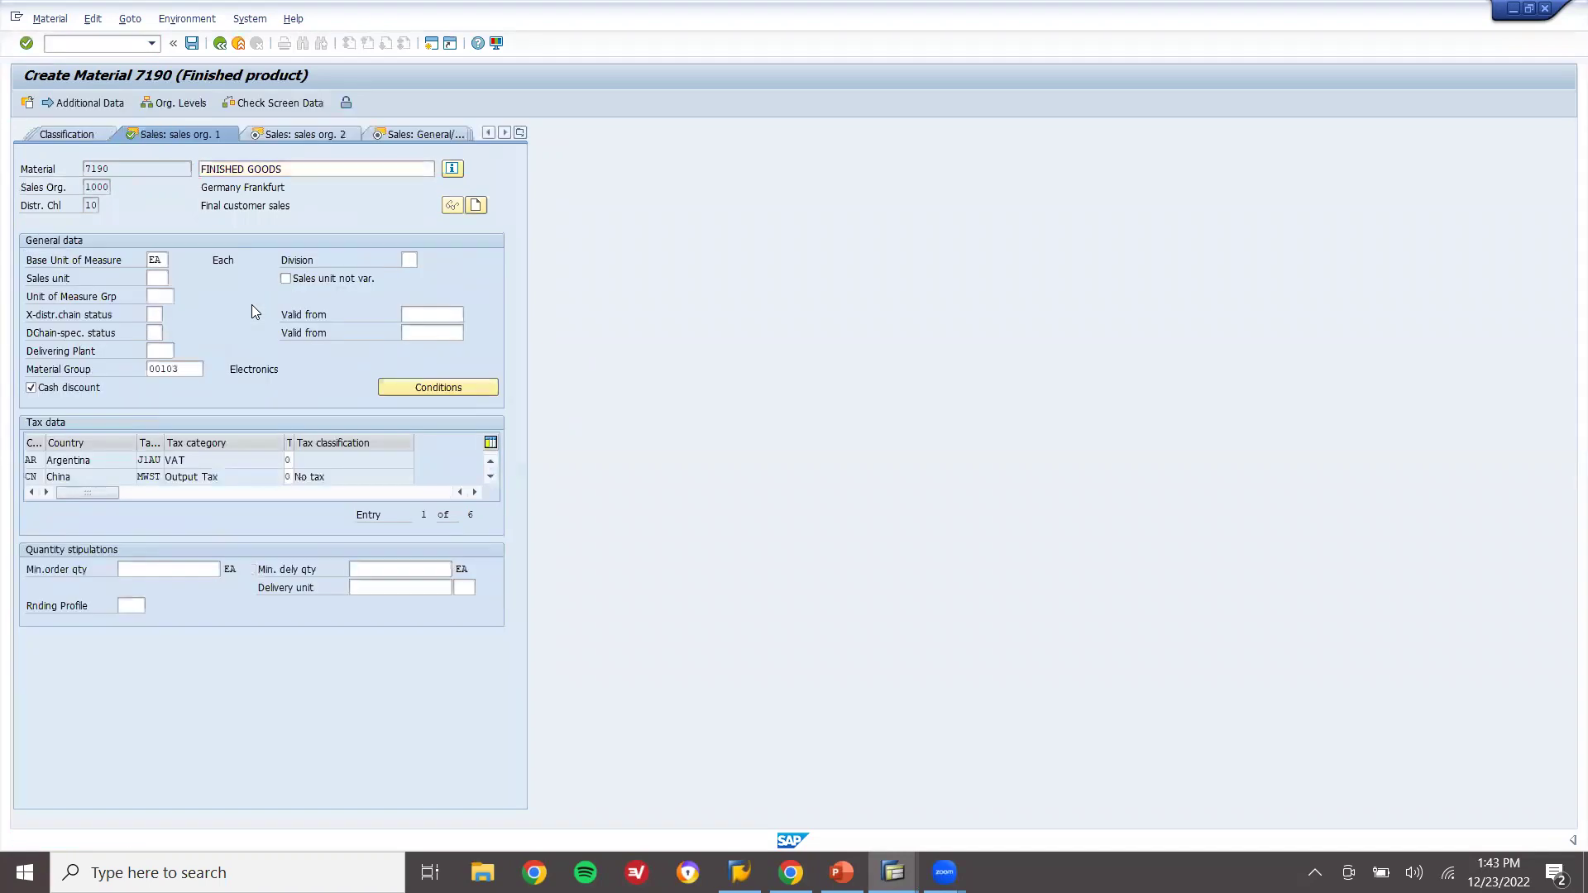
key(Return)
key(Return)
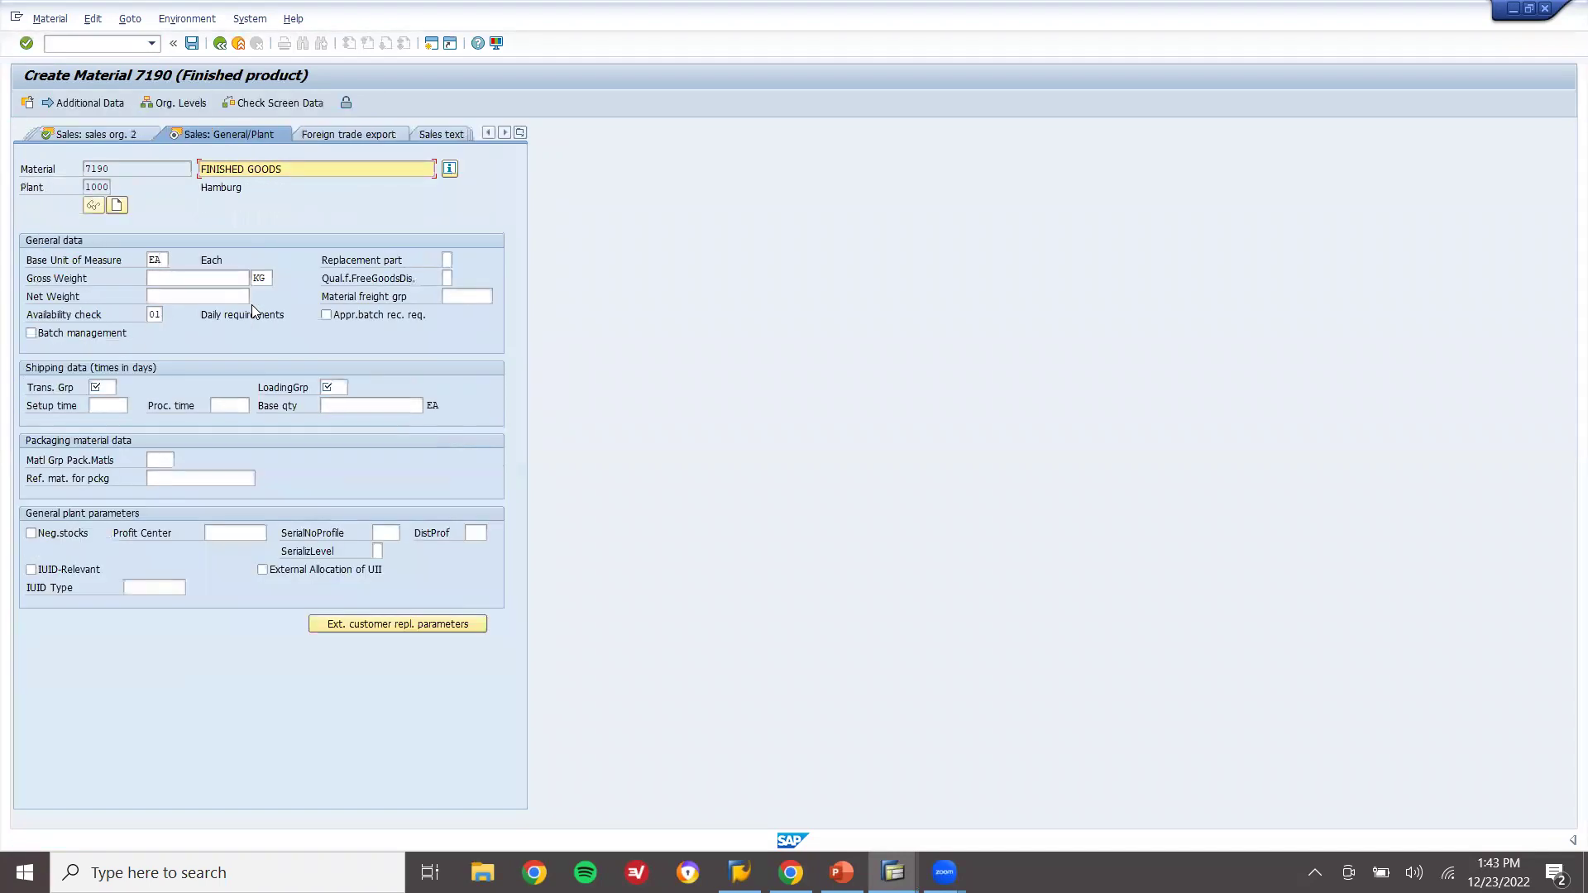
Assign transportation group 0001 and loading group 0001 (Crane), and proceed to the MRP 1 view
click(108, 389)
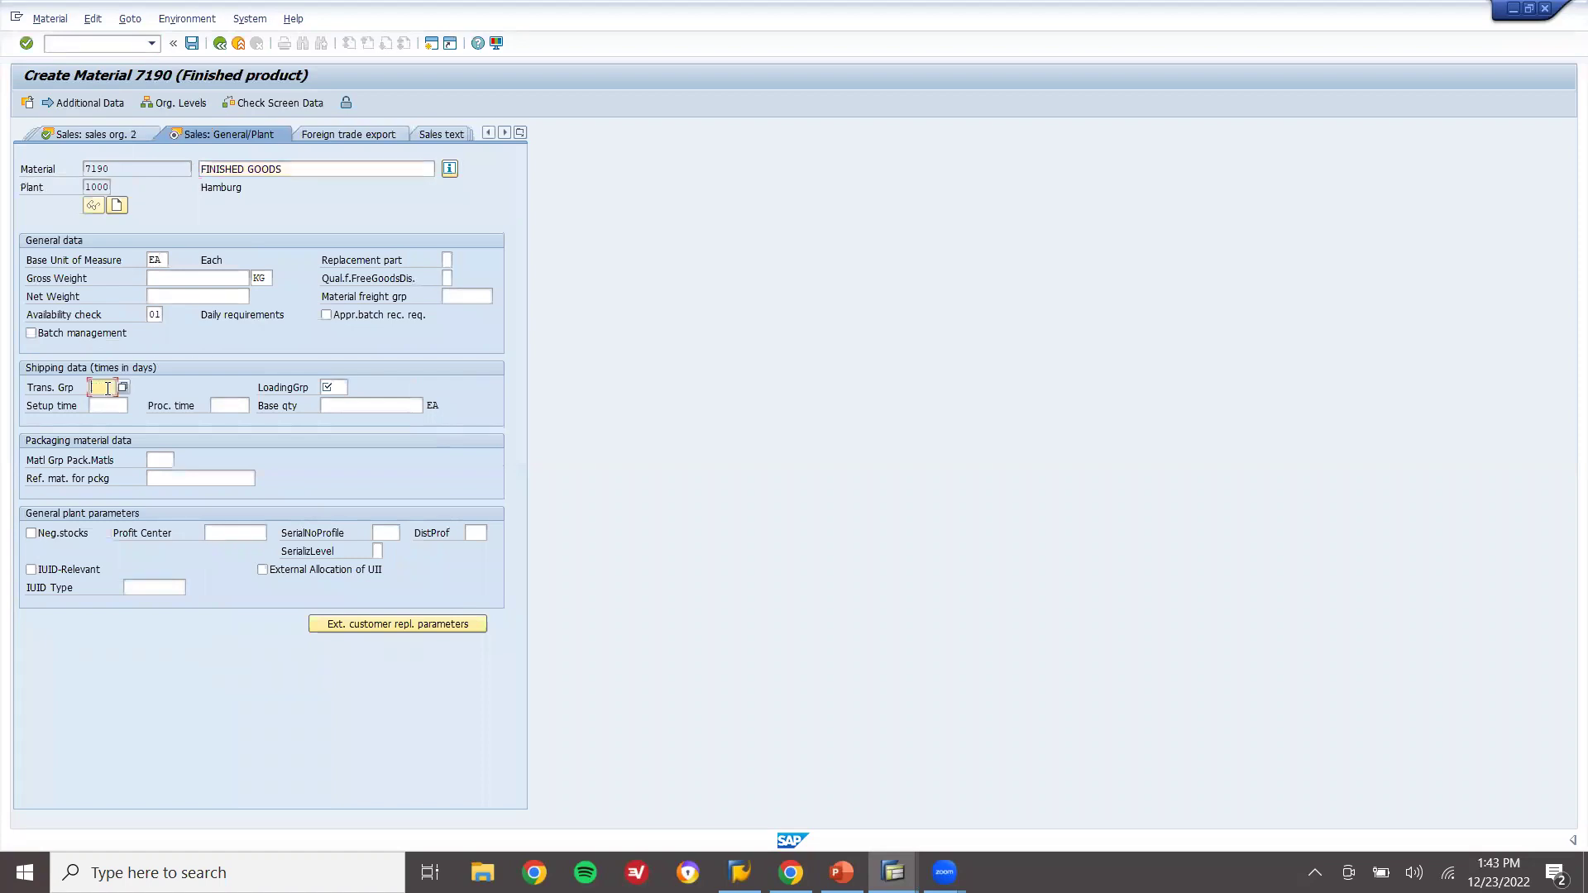
click(124, 387)
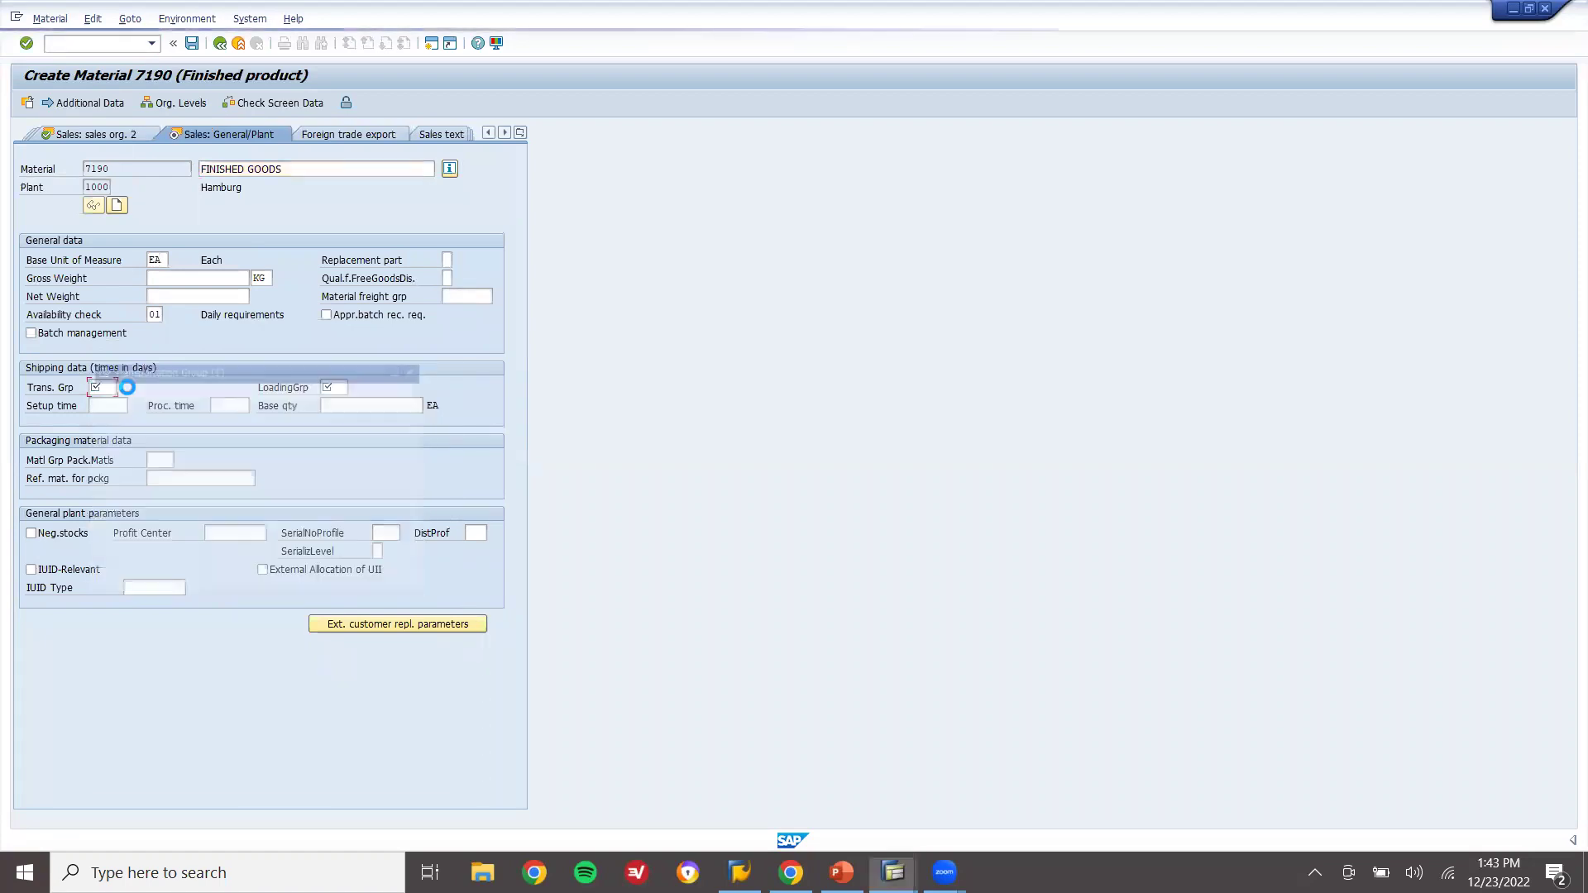
click(124, 389)
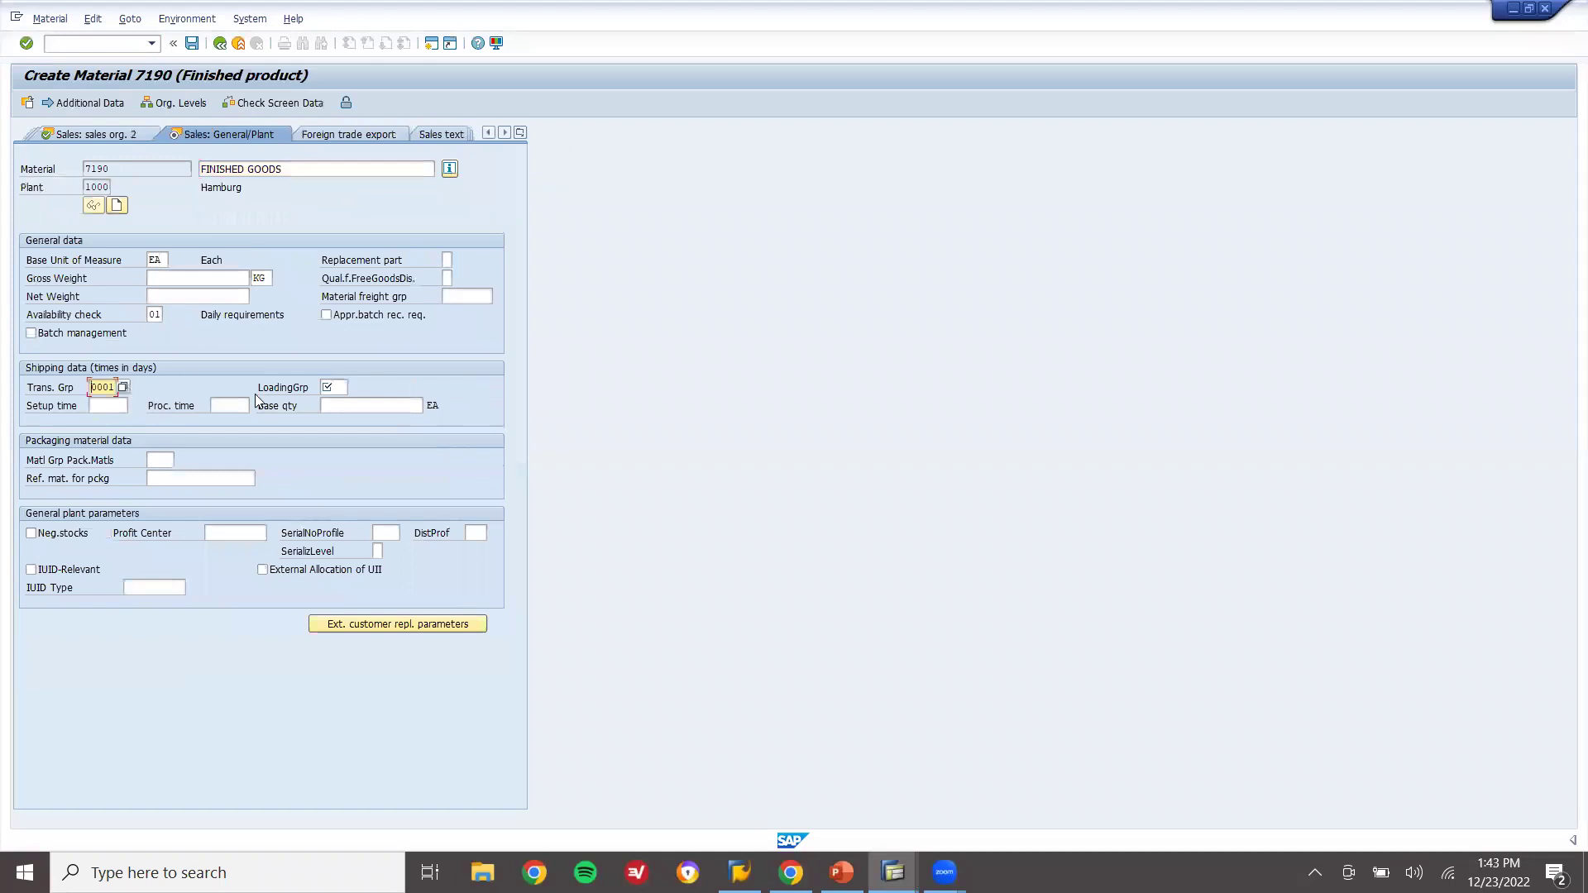
click(339, 386)
click(356, 389)
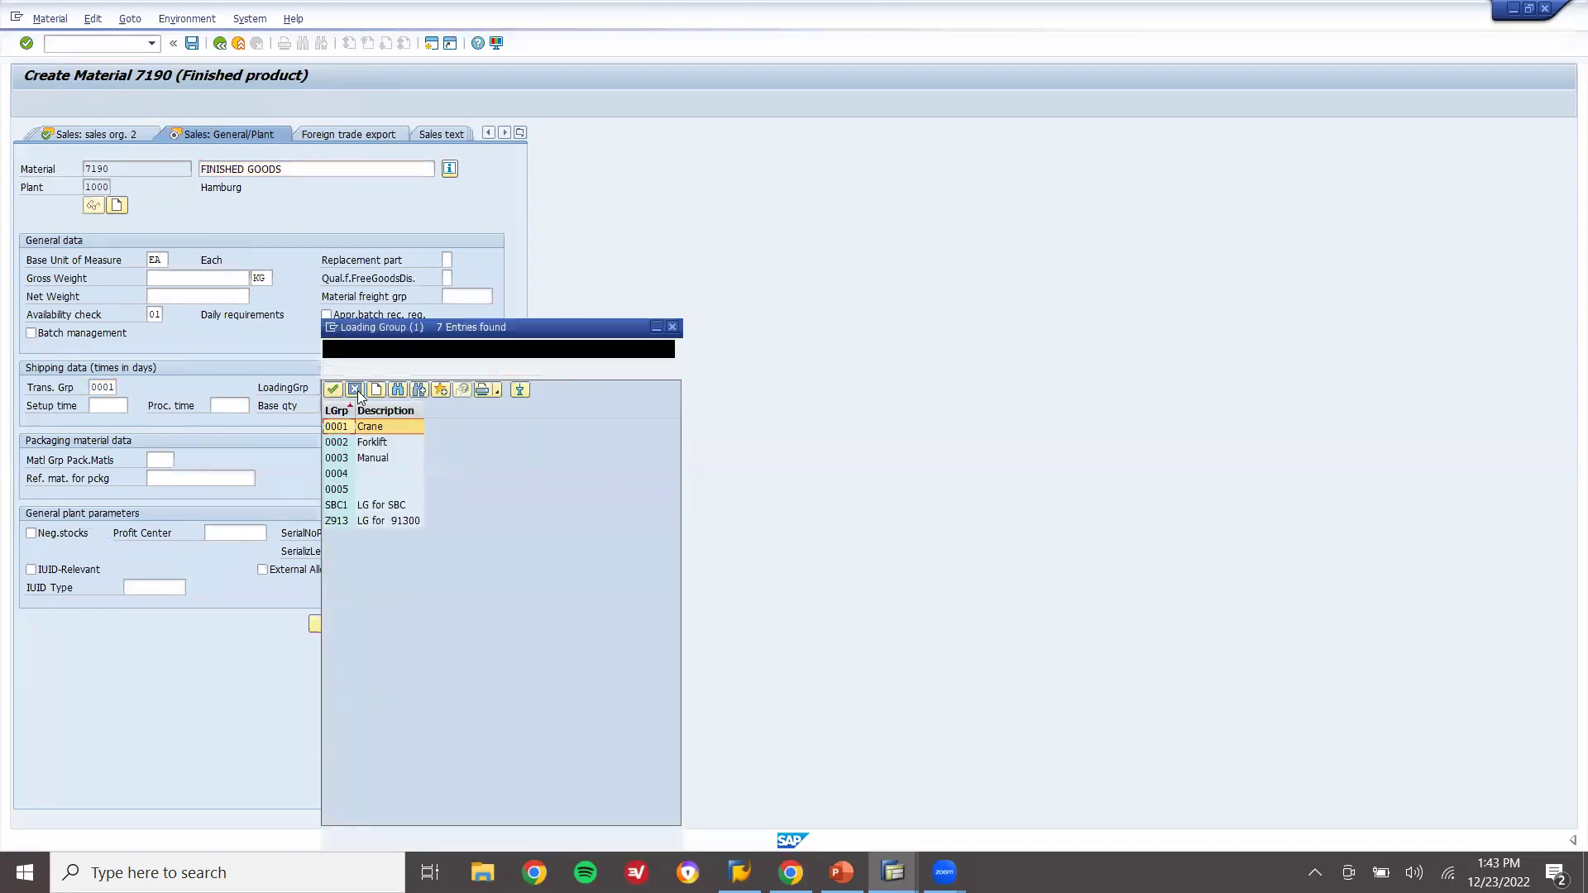
click(358, 391)
key(Return)
key(Return)
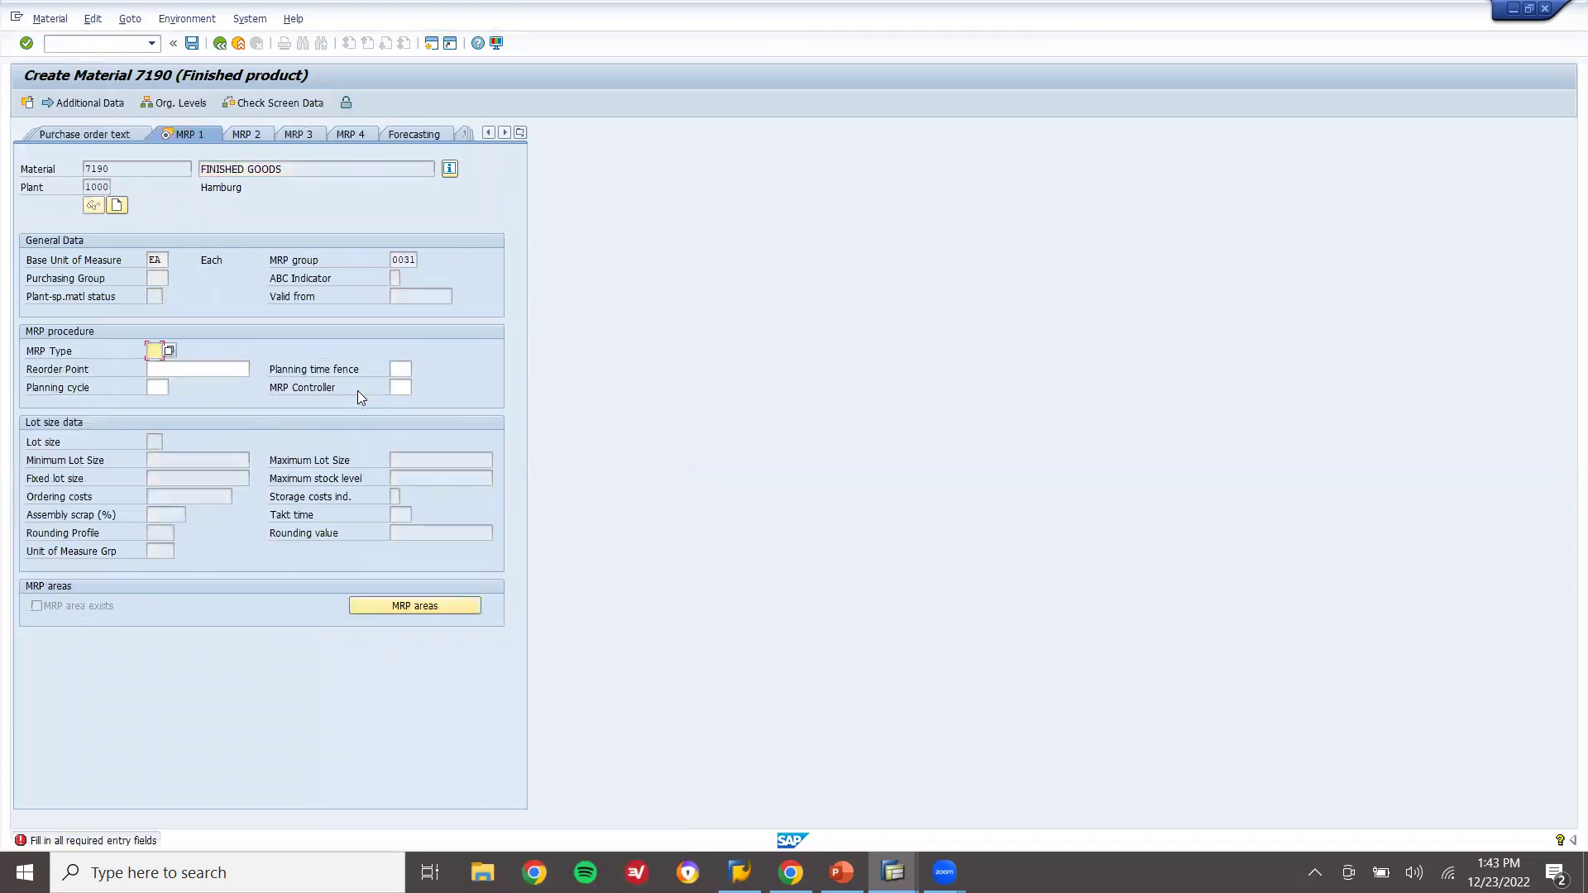
Set the MRP type to PD and the MRP controller to 000 in the MRP procedure data
click(155, 351)
click(166, 351)
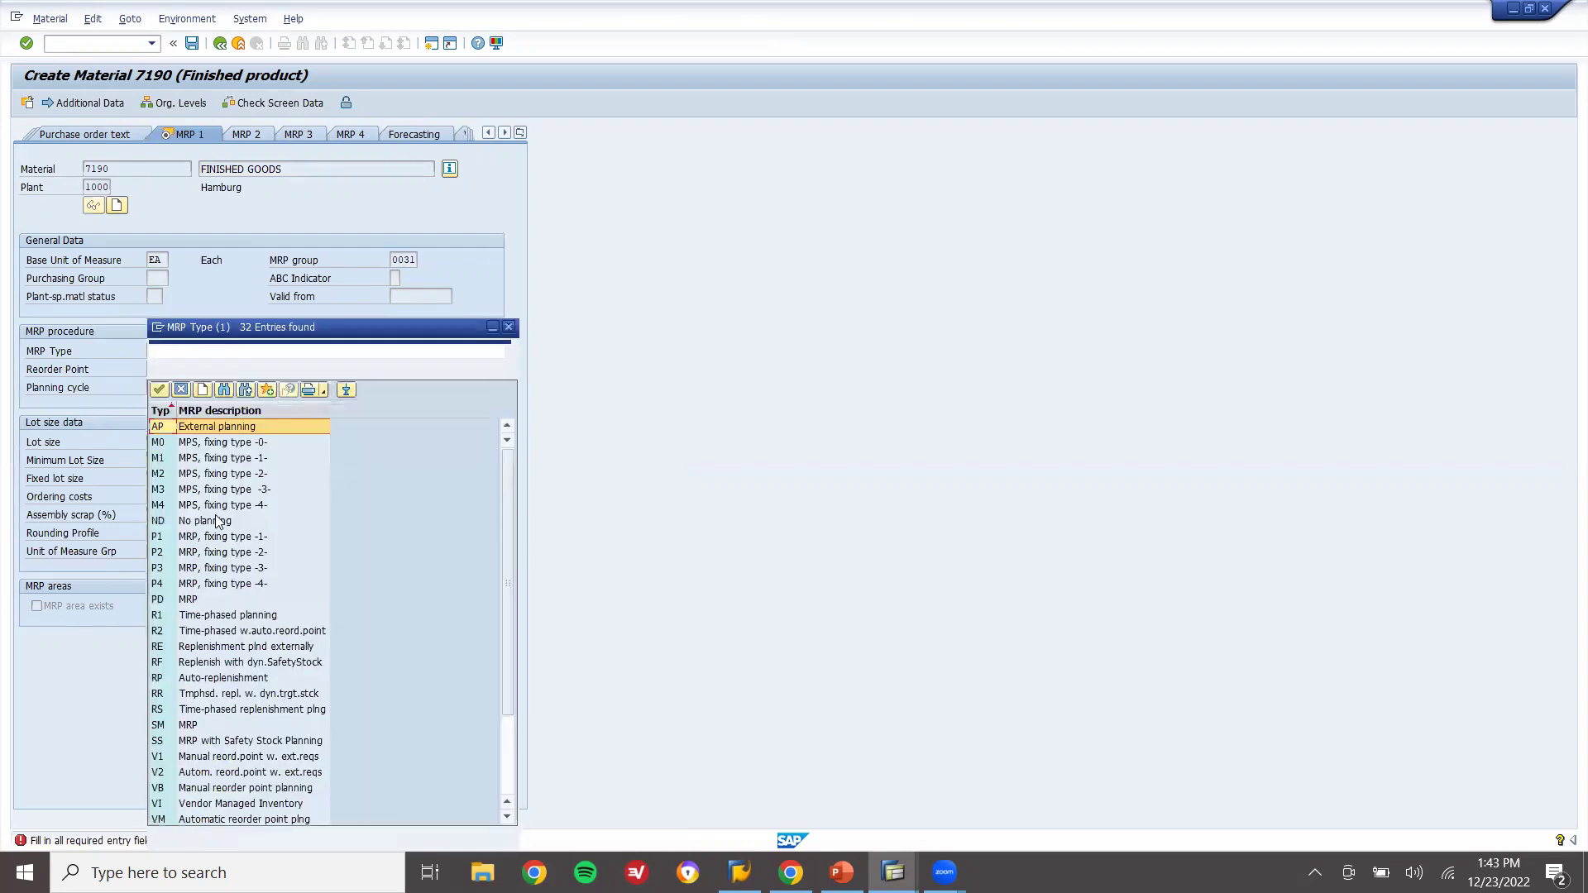
double_click(199, 603)
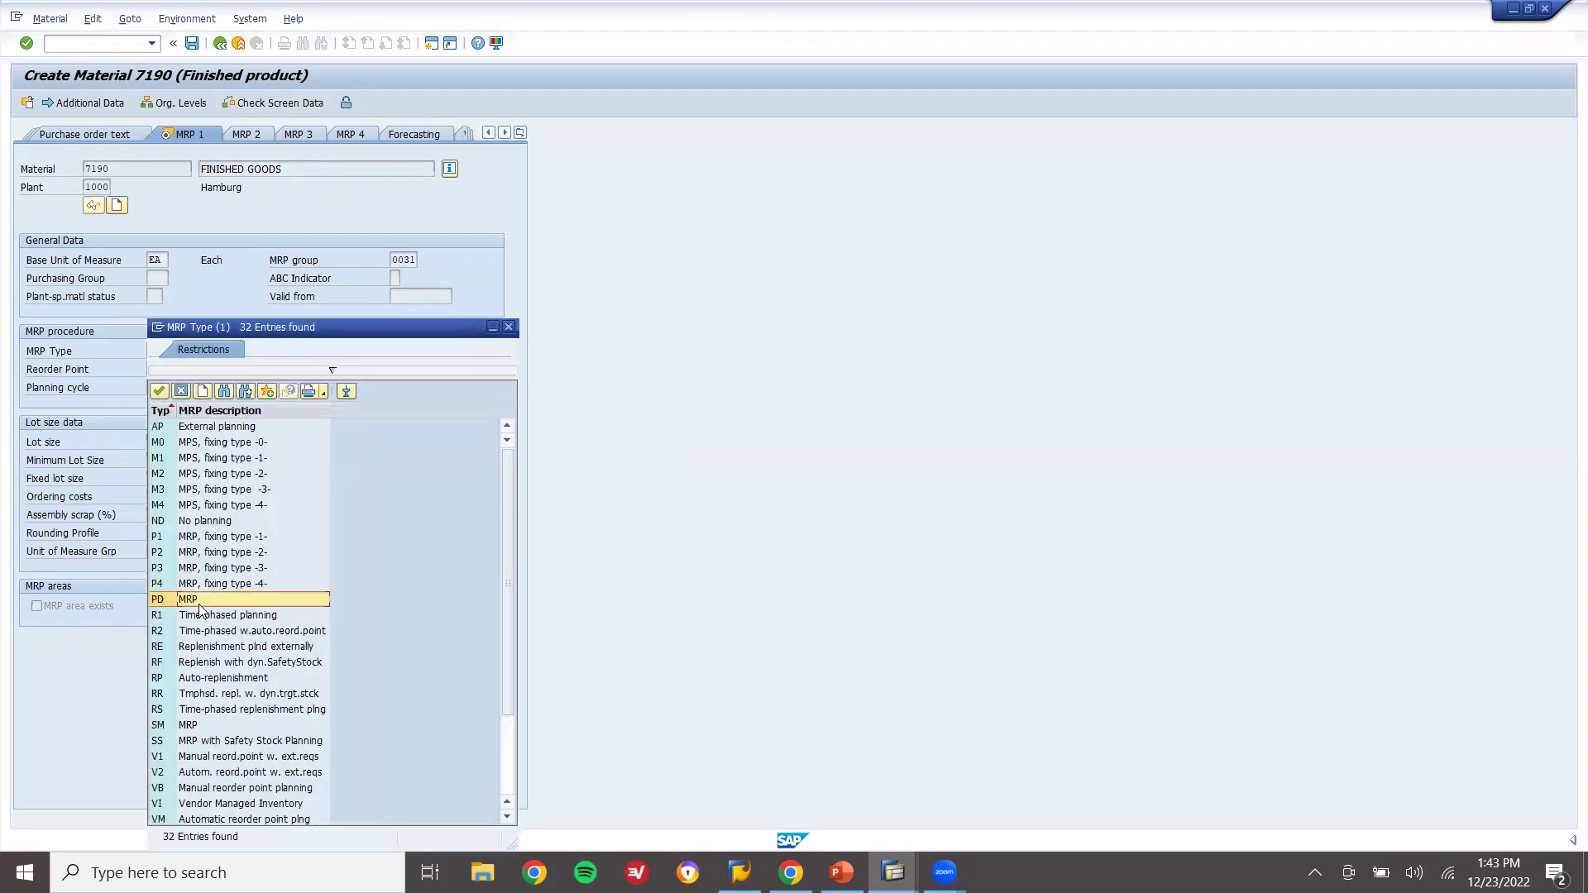
key(Return)
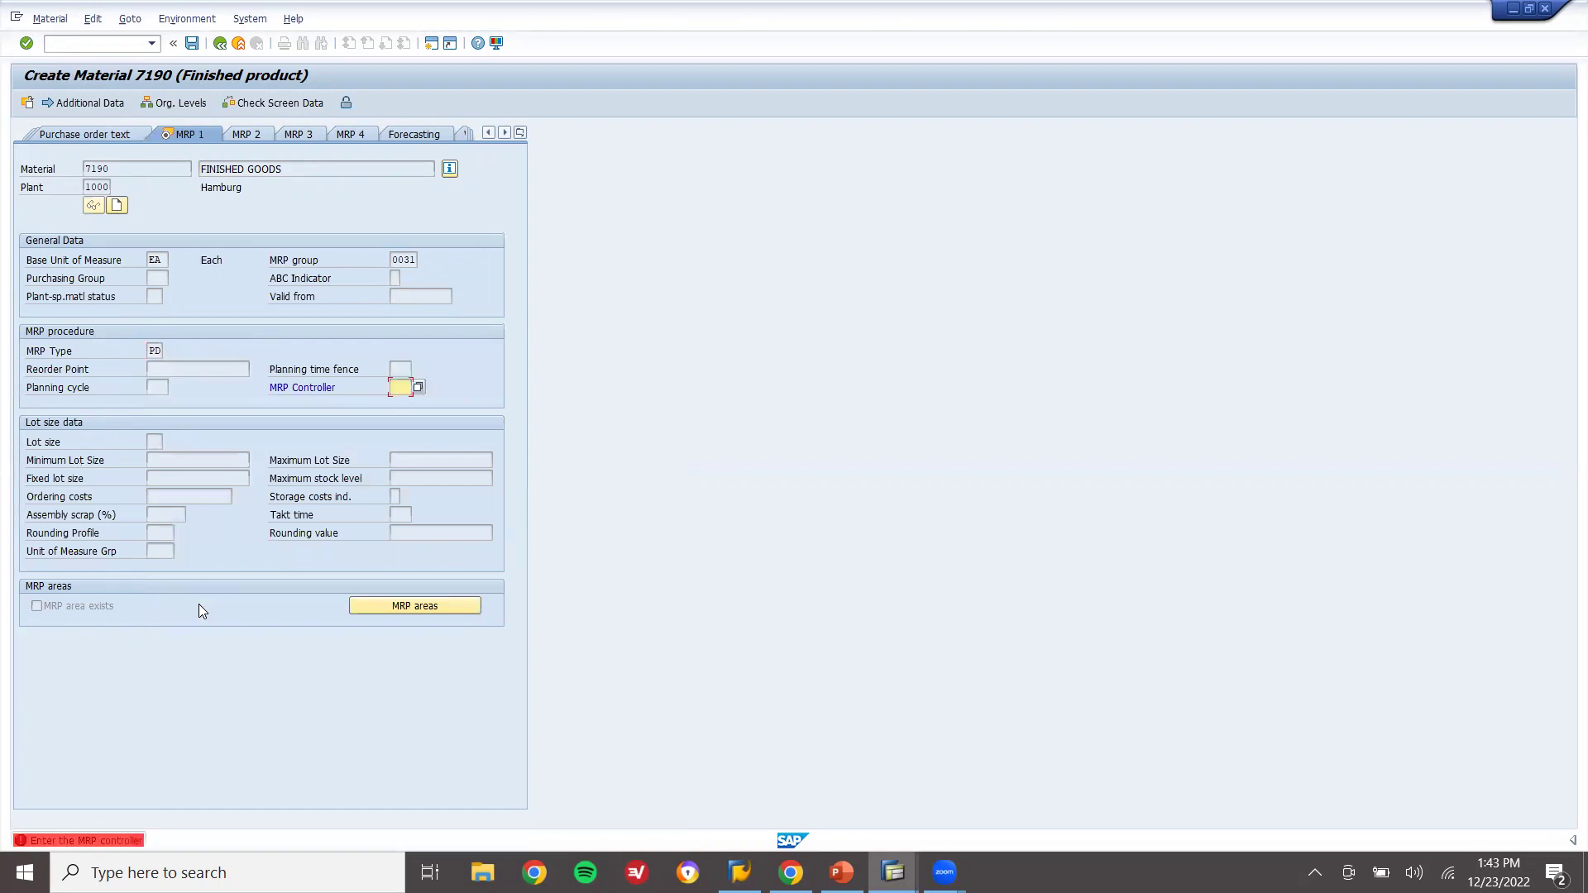
key(Down)
key(Return)
key(Return)
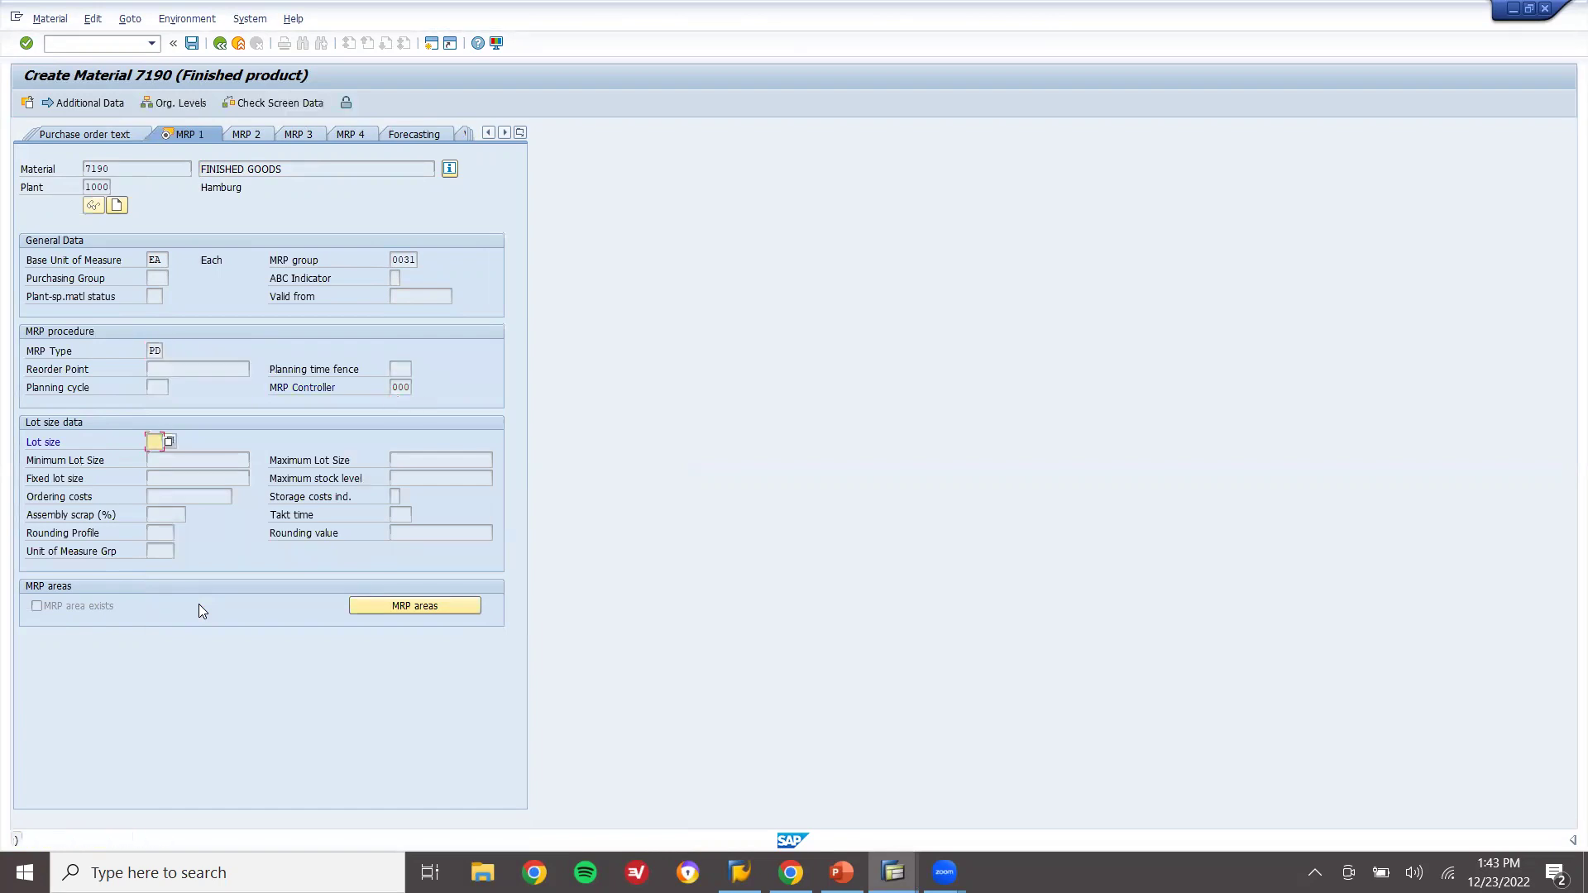
Set the lot size to EX (lot-for-lot order quantity) and complete the MRP 1 view
click(170, 440)
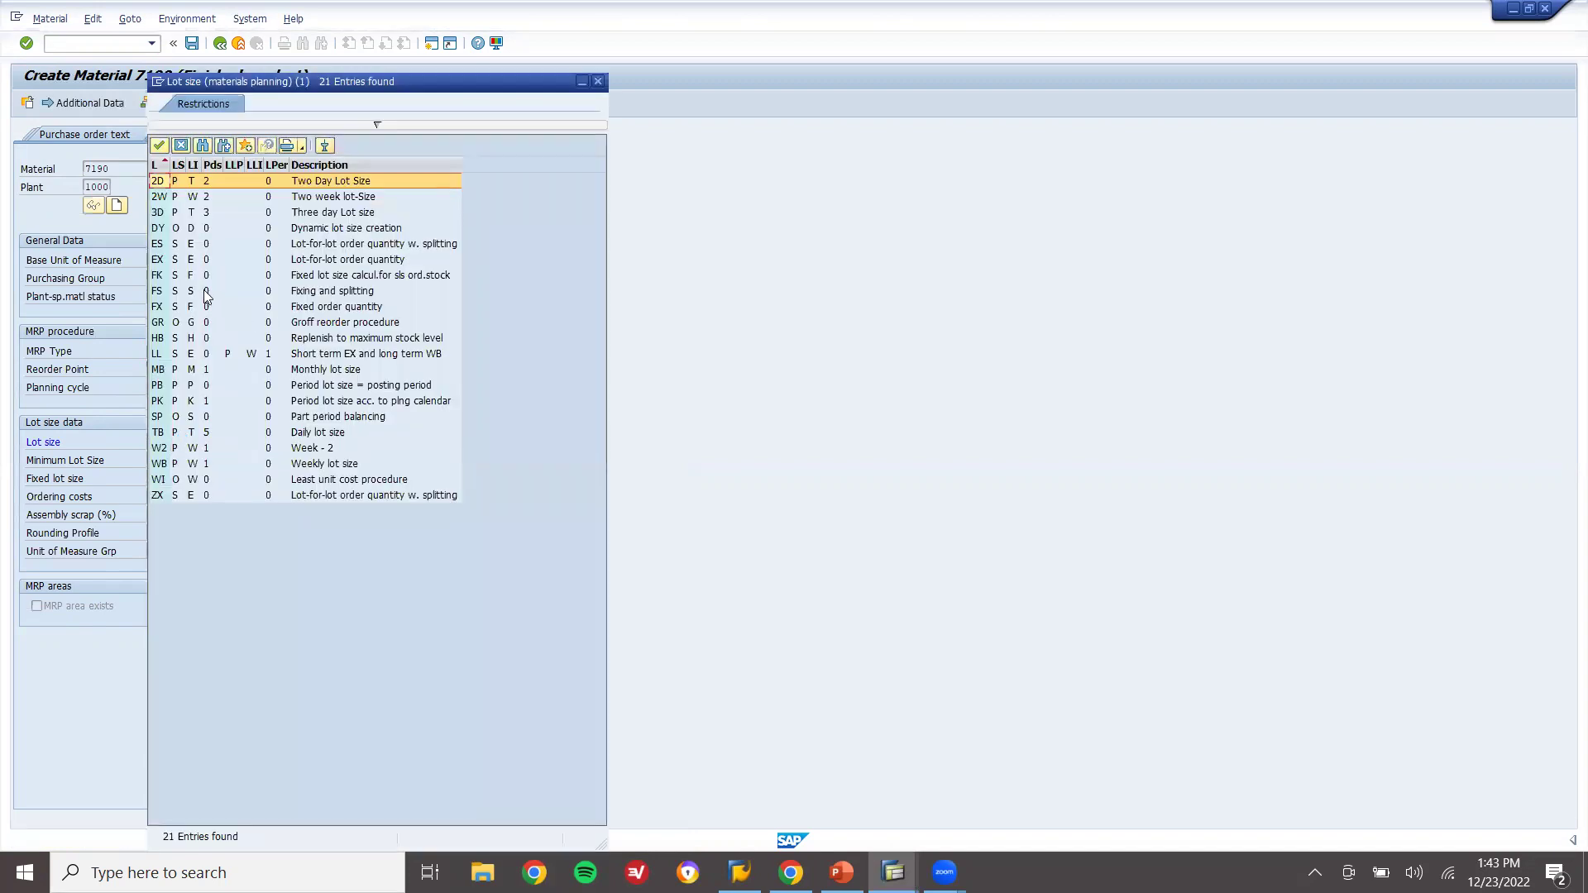
double_click(200, 261)
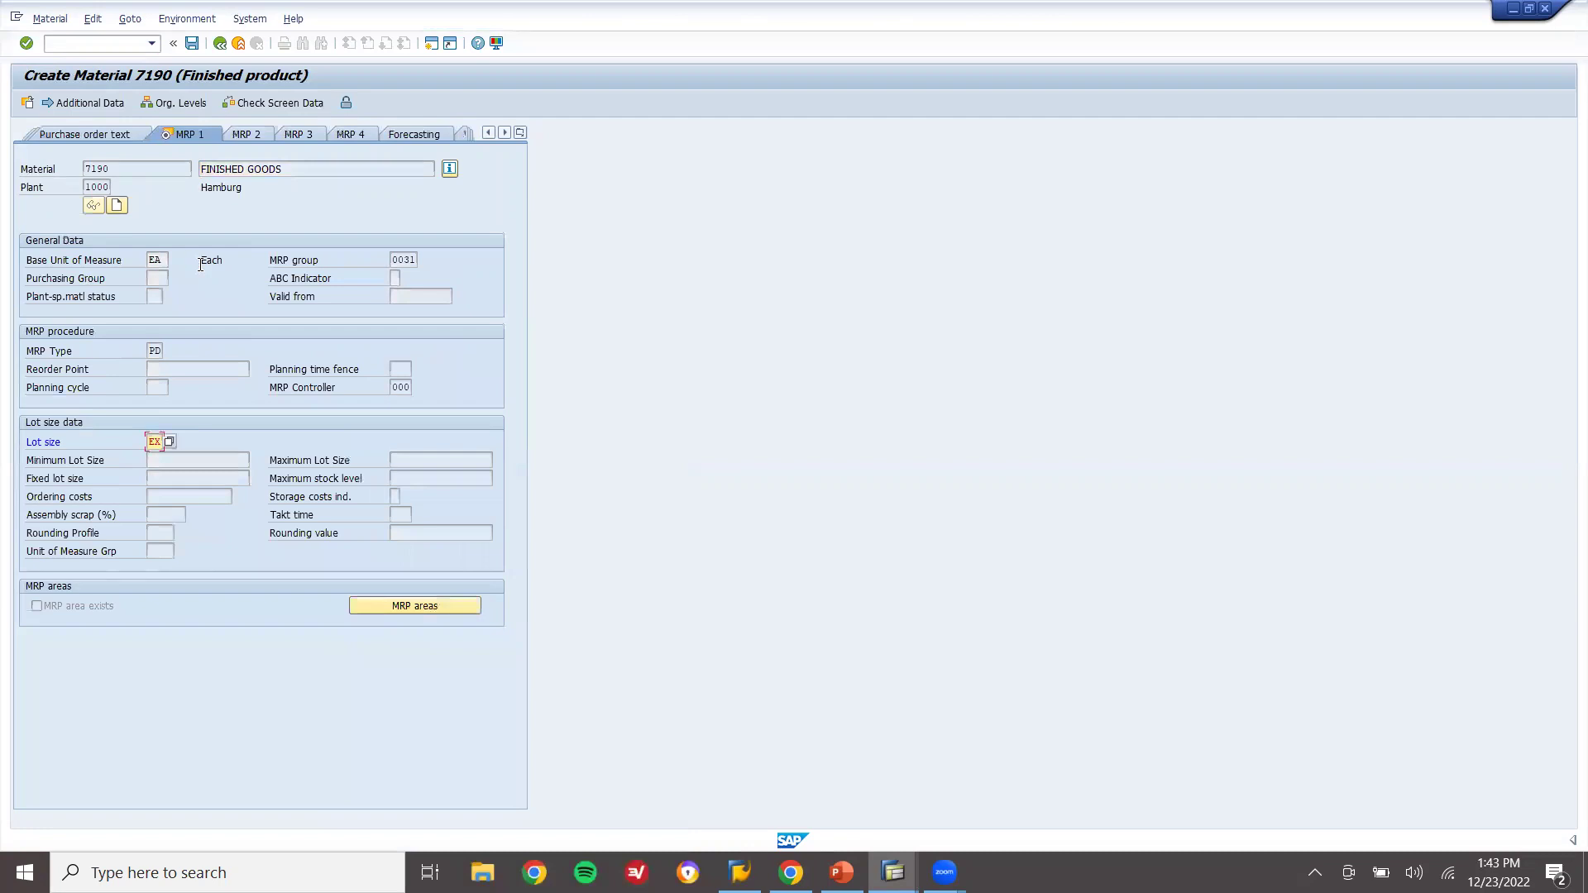
key(Return)
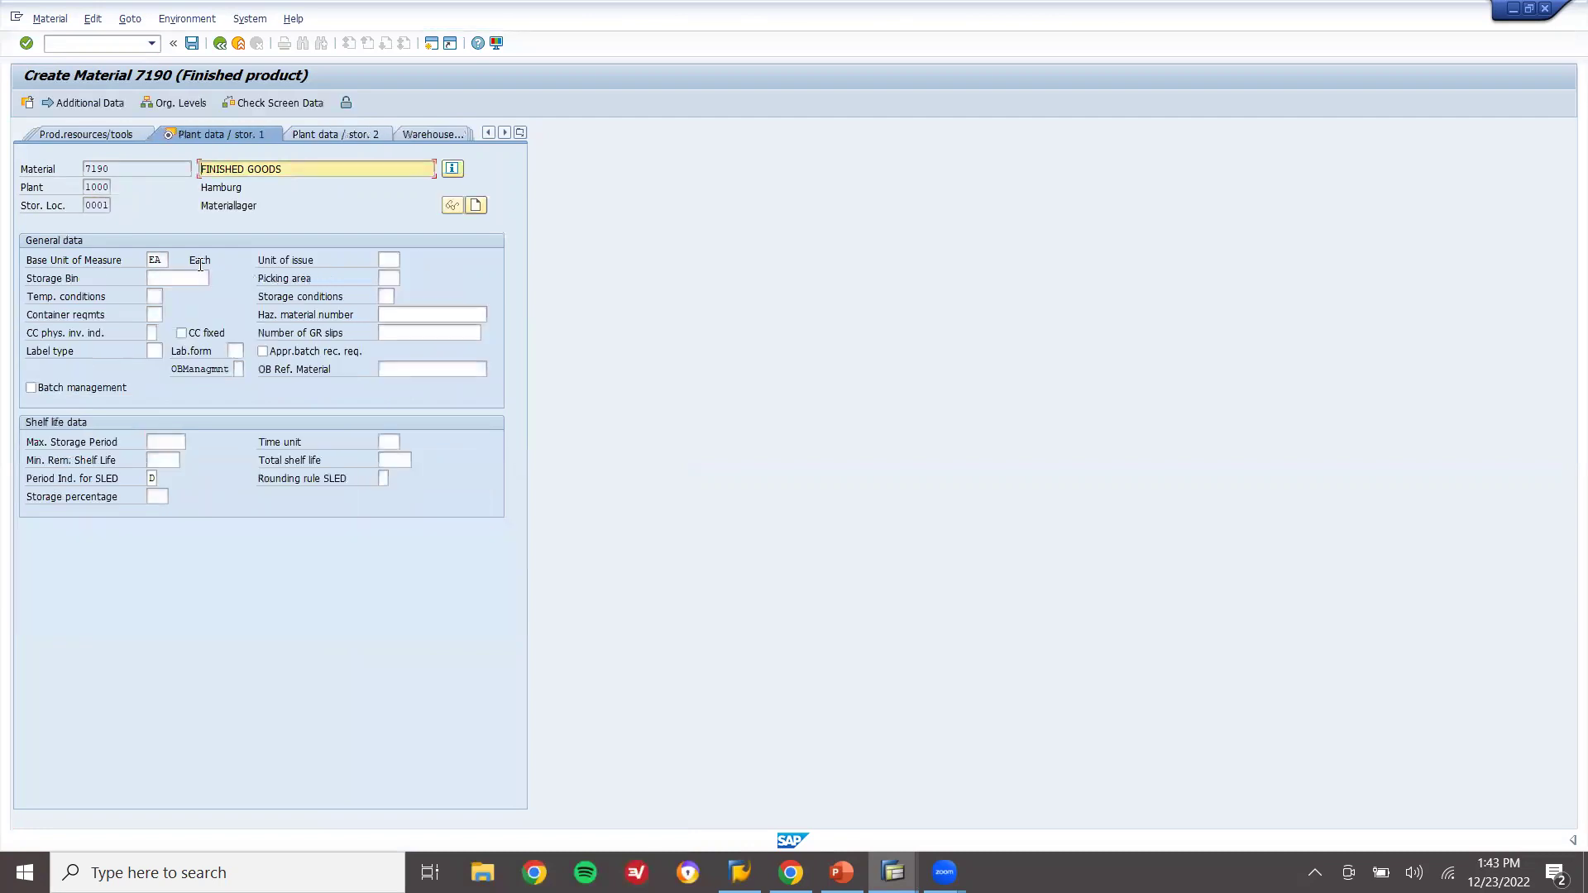
Enable repetitive manufacturing in the MRP 4 view and assign REM profile 0001
click(520, 133)
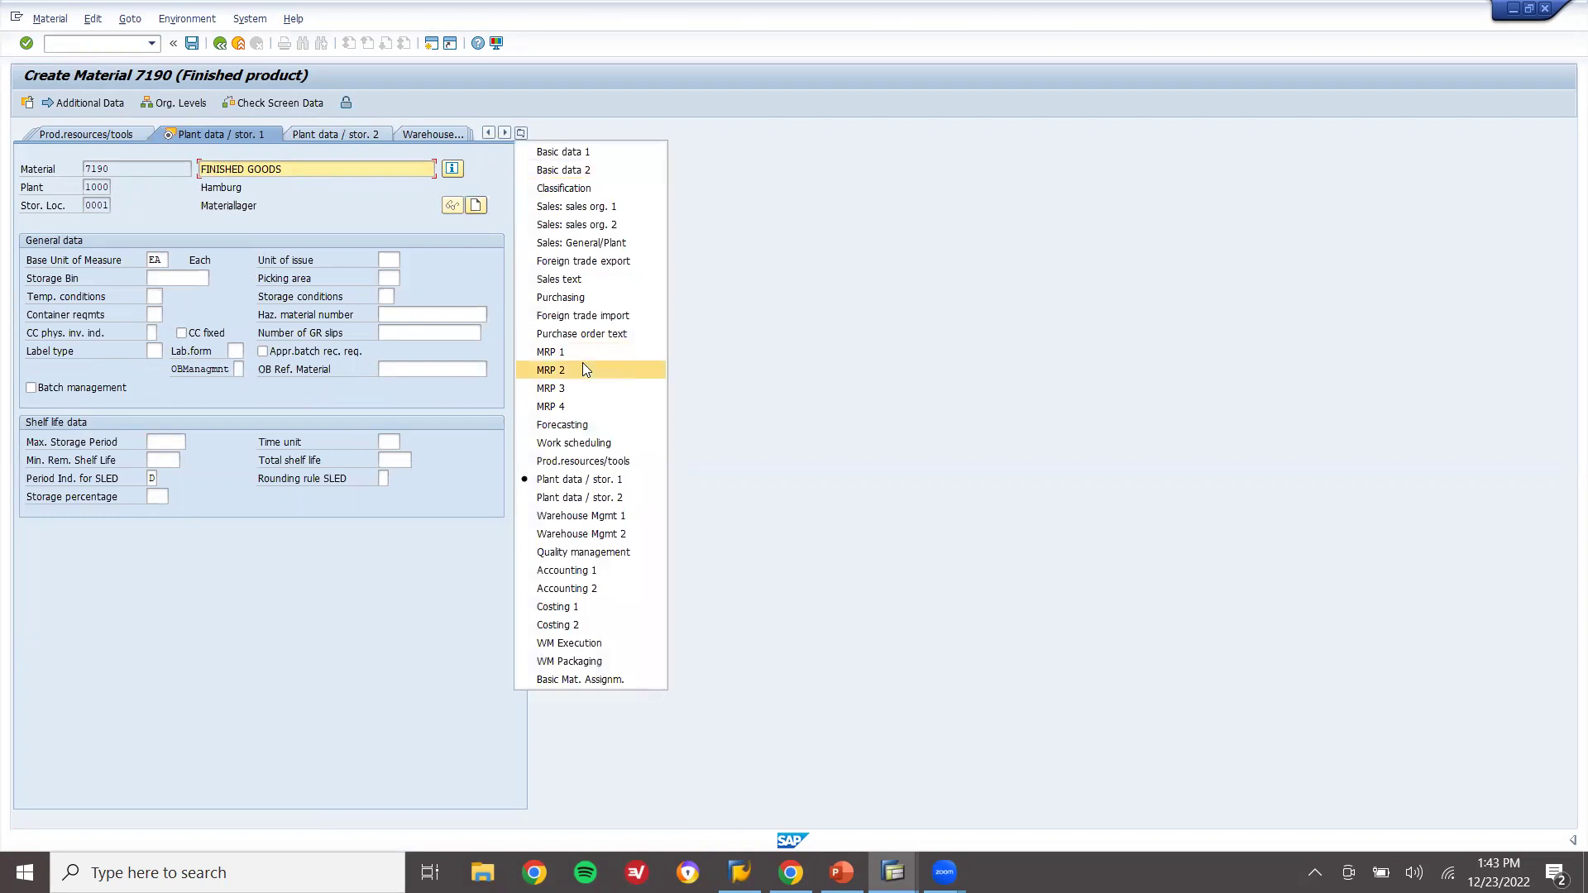
click(572, 406)
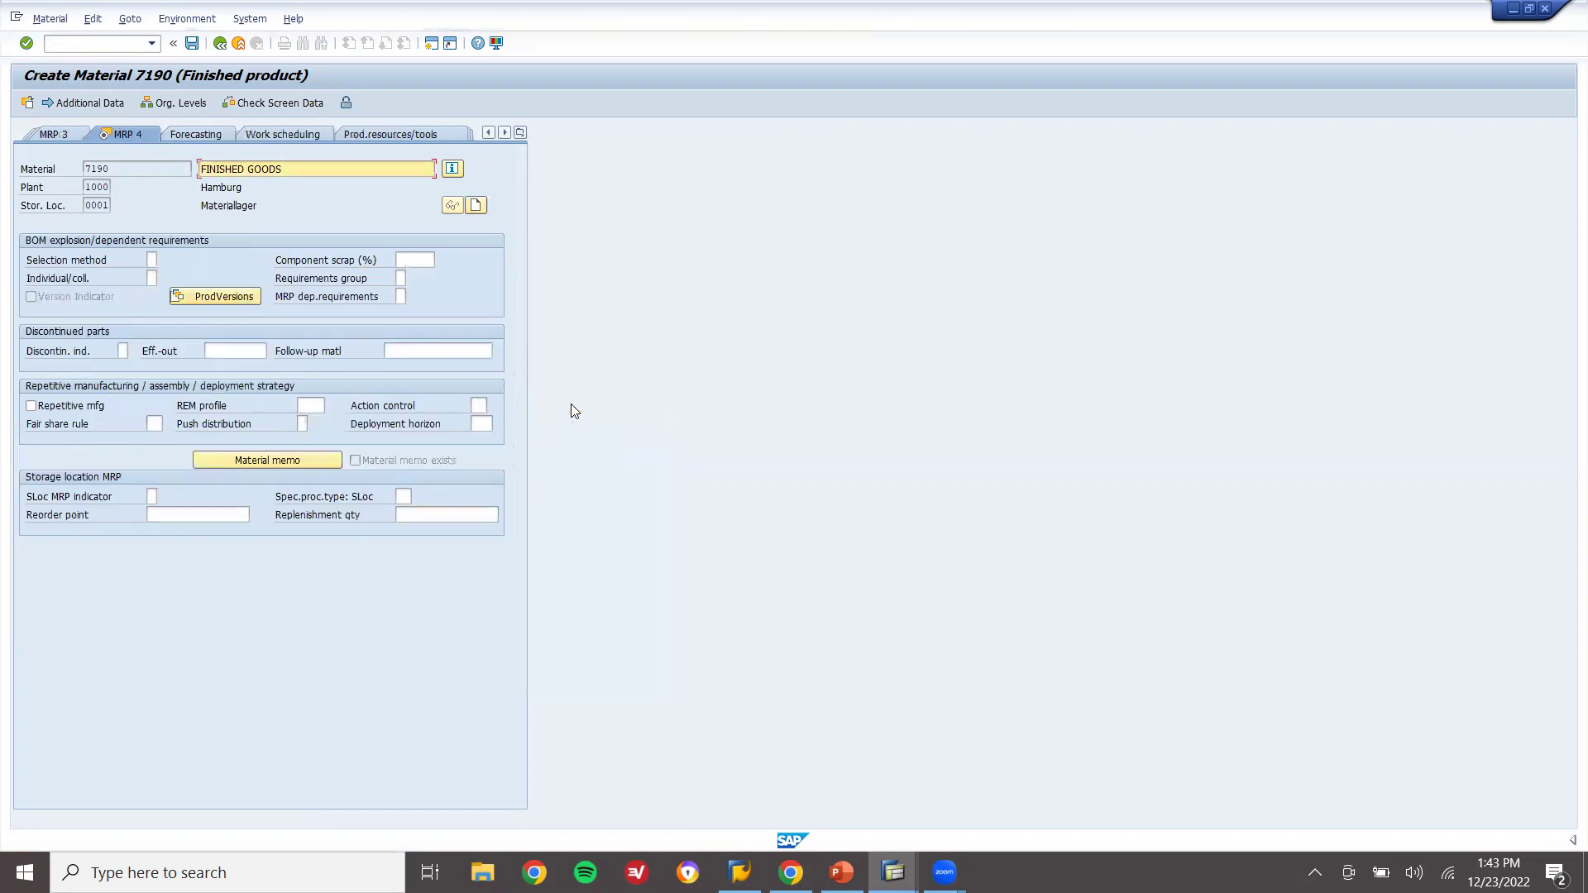
click(60, 406)
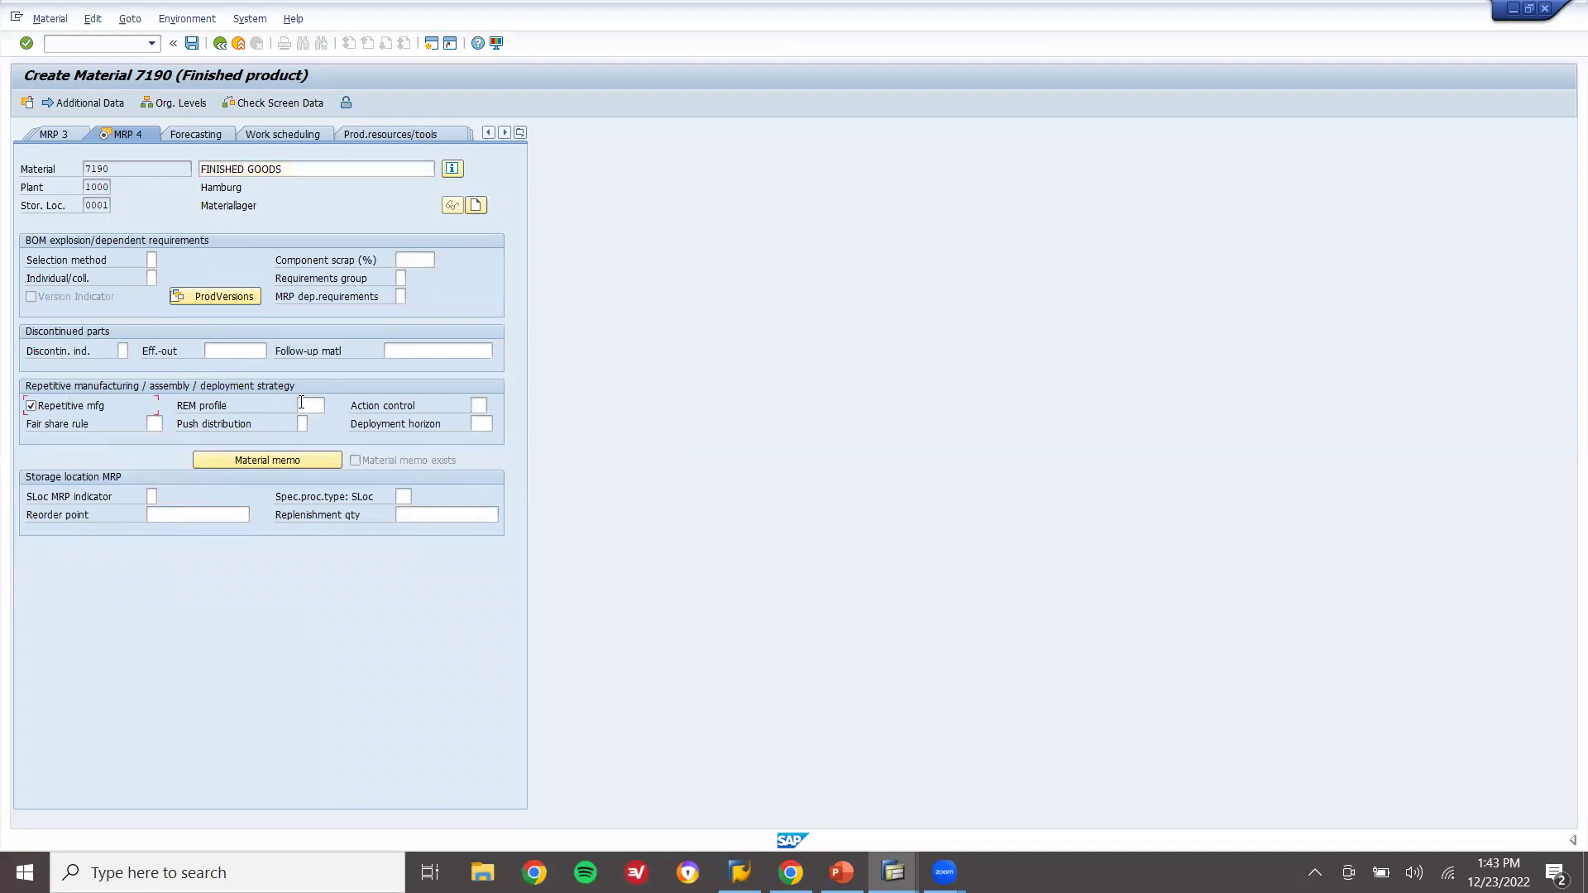
click(311, 404)
click(331, 405)
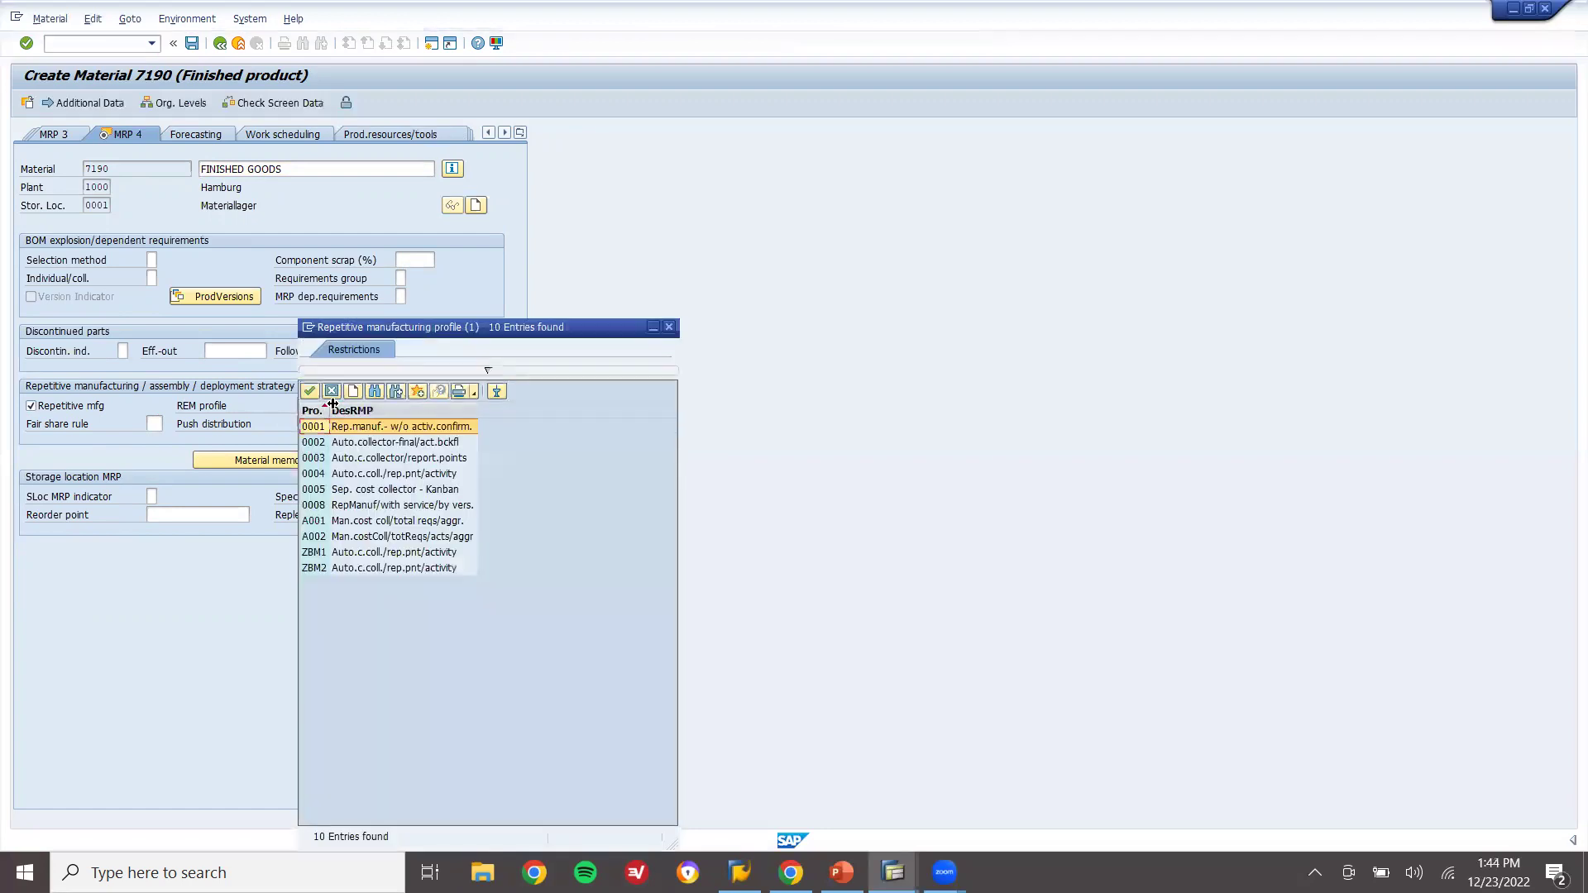
key(Return)
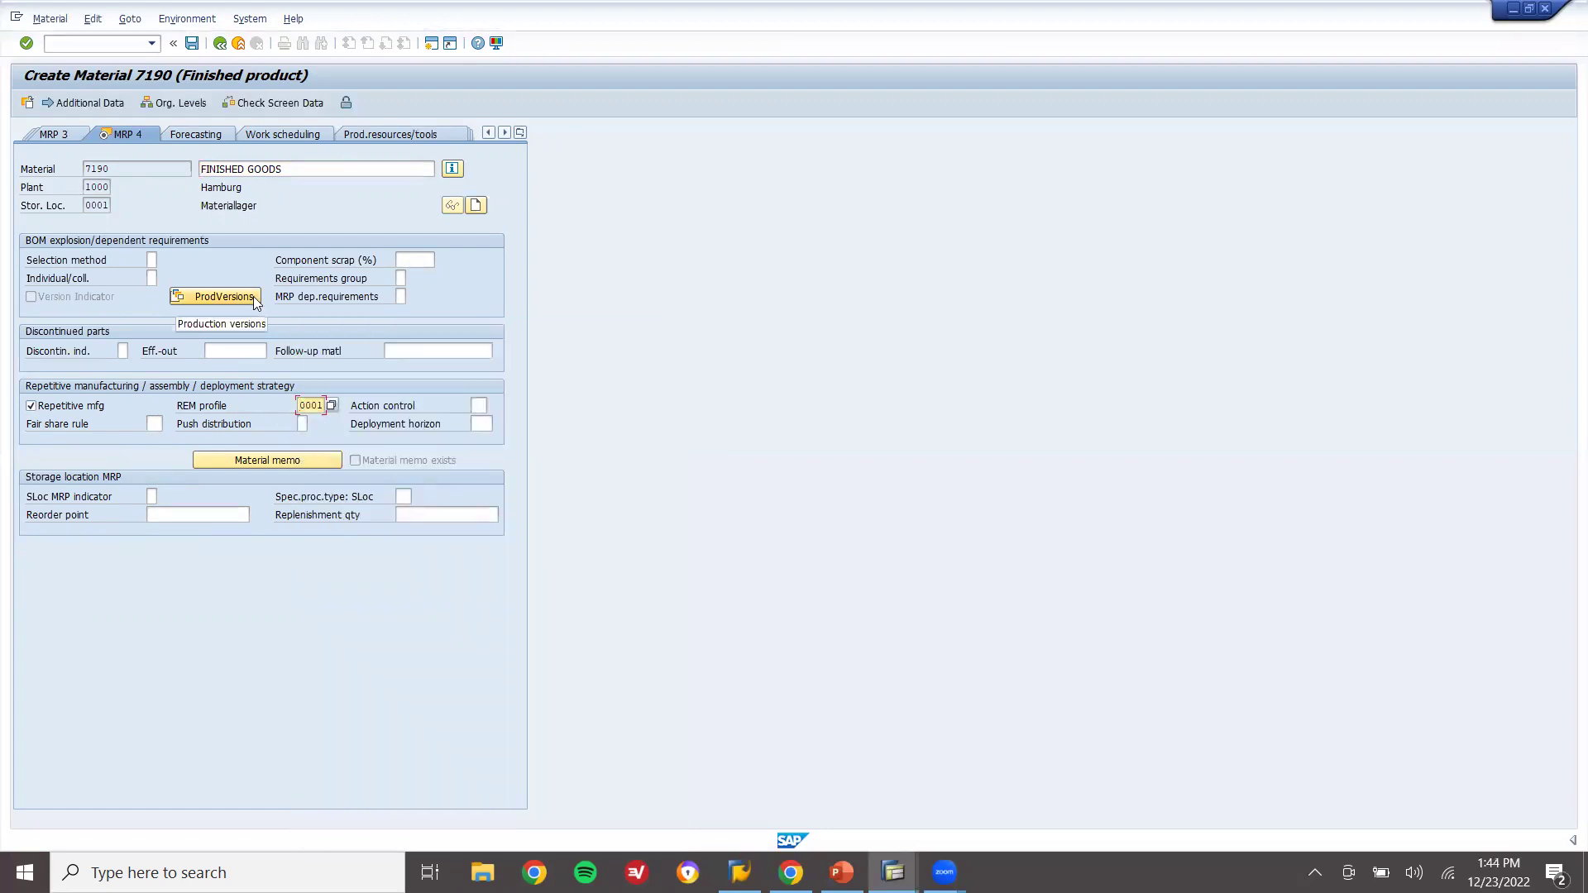
Add production version Z333 with the text PROD VERSION, a valid-from date of 29.01.2022 and a valid-to date
click(223, 296)
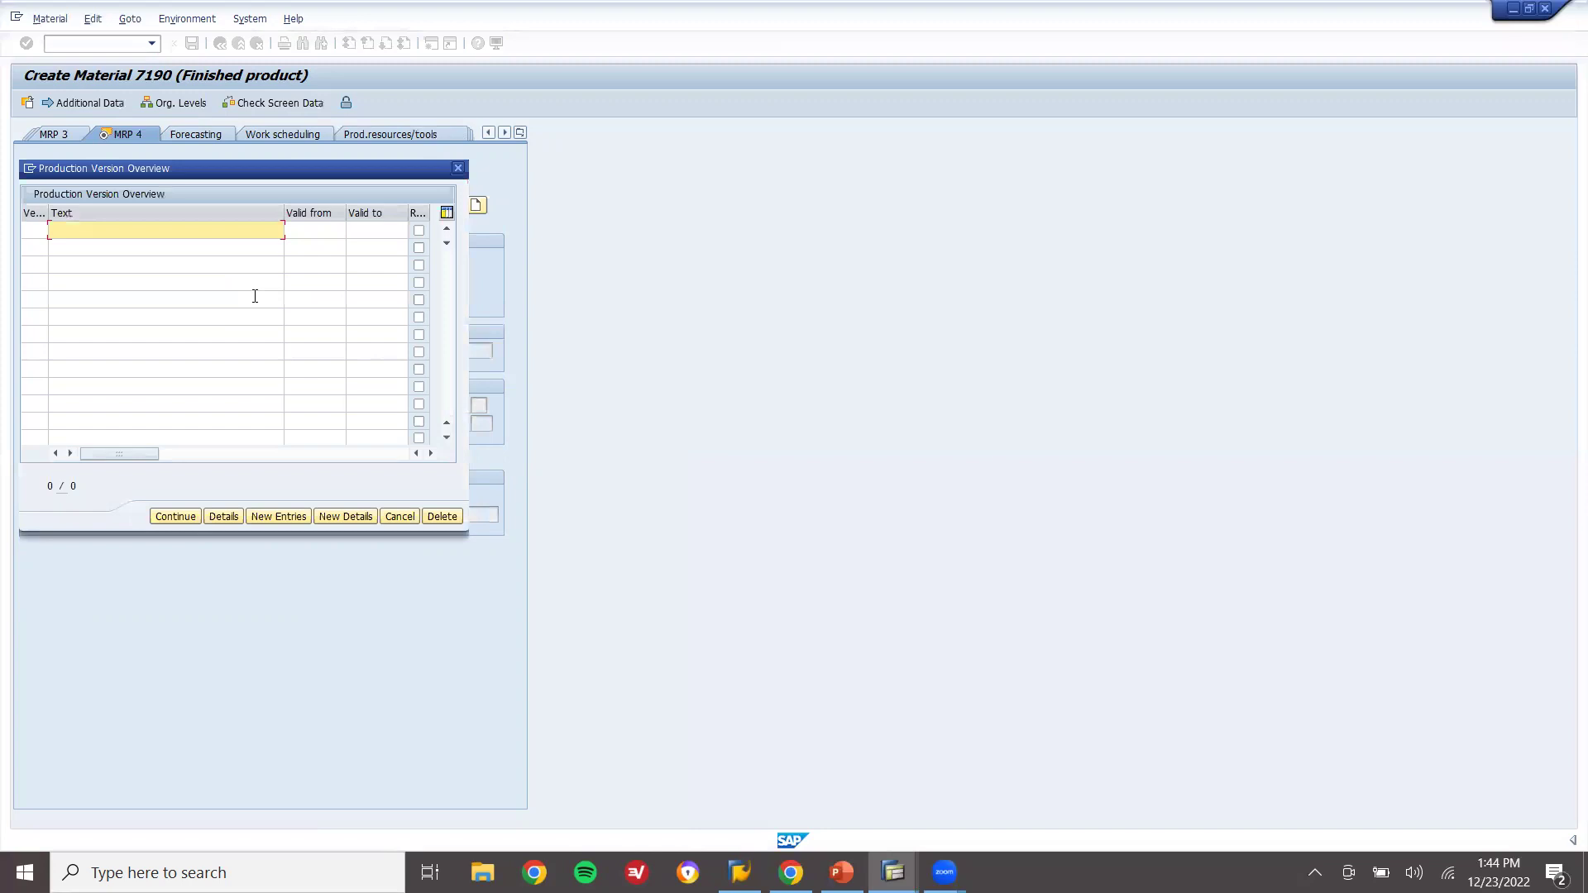
click(24, 229)
click(23, 229)
text(Z333)
key(Tab)
text(PROD VERSION)
click(303, 232)
key(Down)
key(Tab)
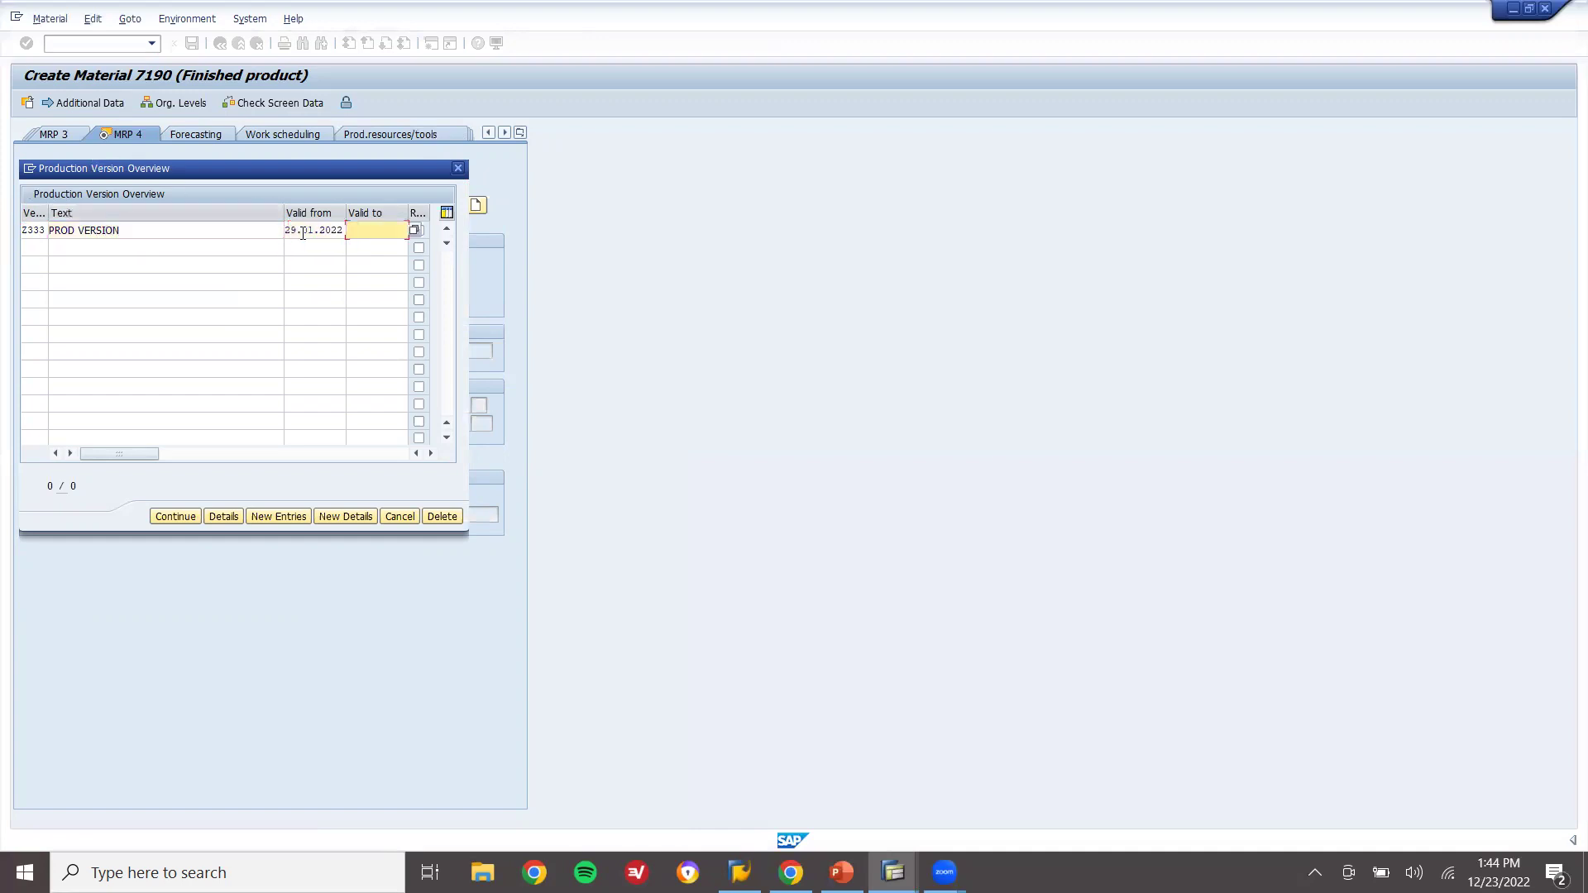
key(Down)
key(Return)
key(Tab)
click(181, 521)
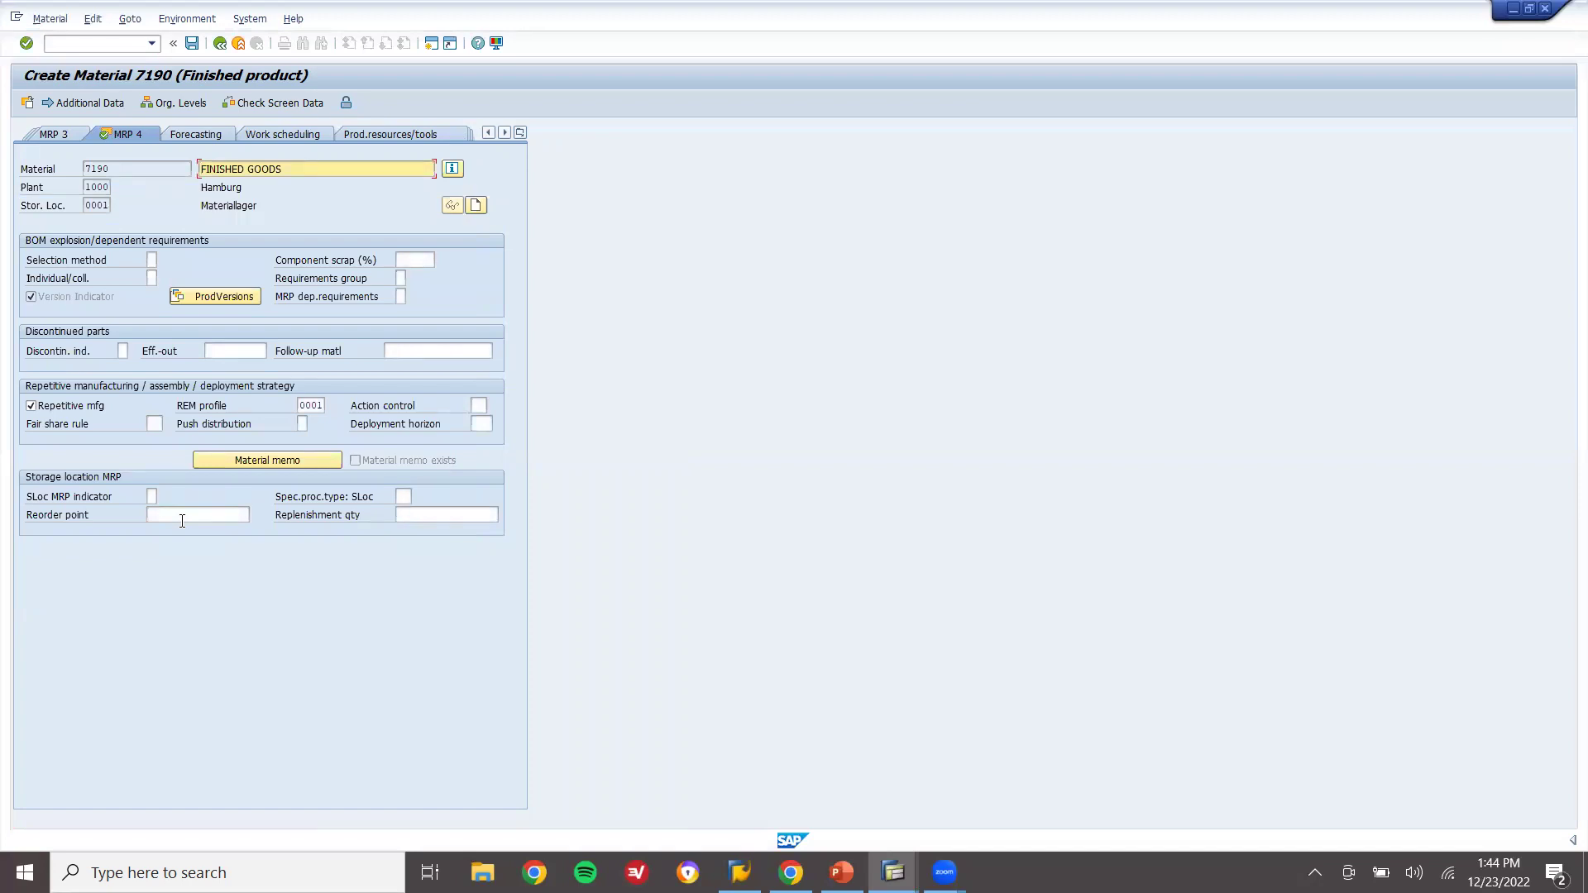
Assign a valuation class to the material in the Accounting 1 view and complete that view
key(Return)
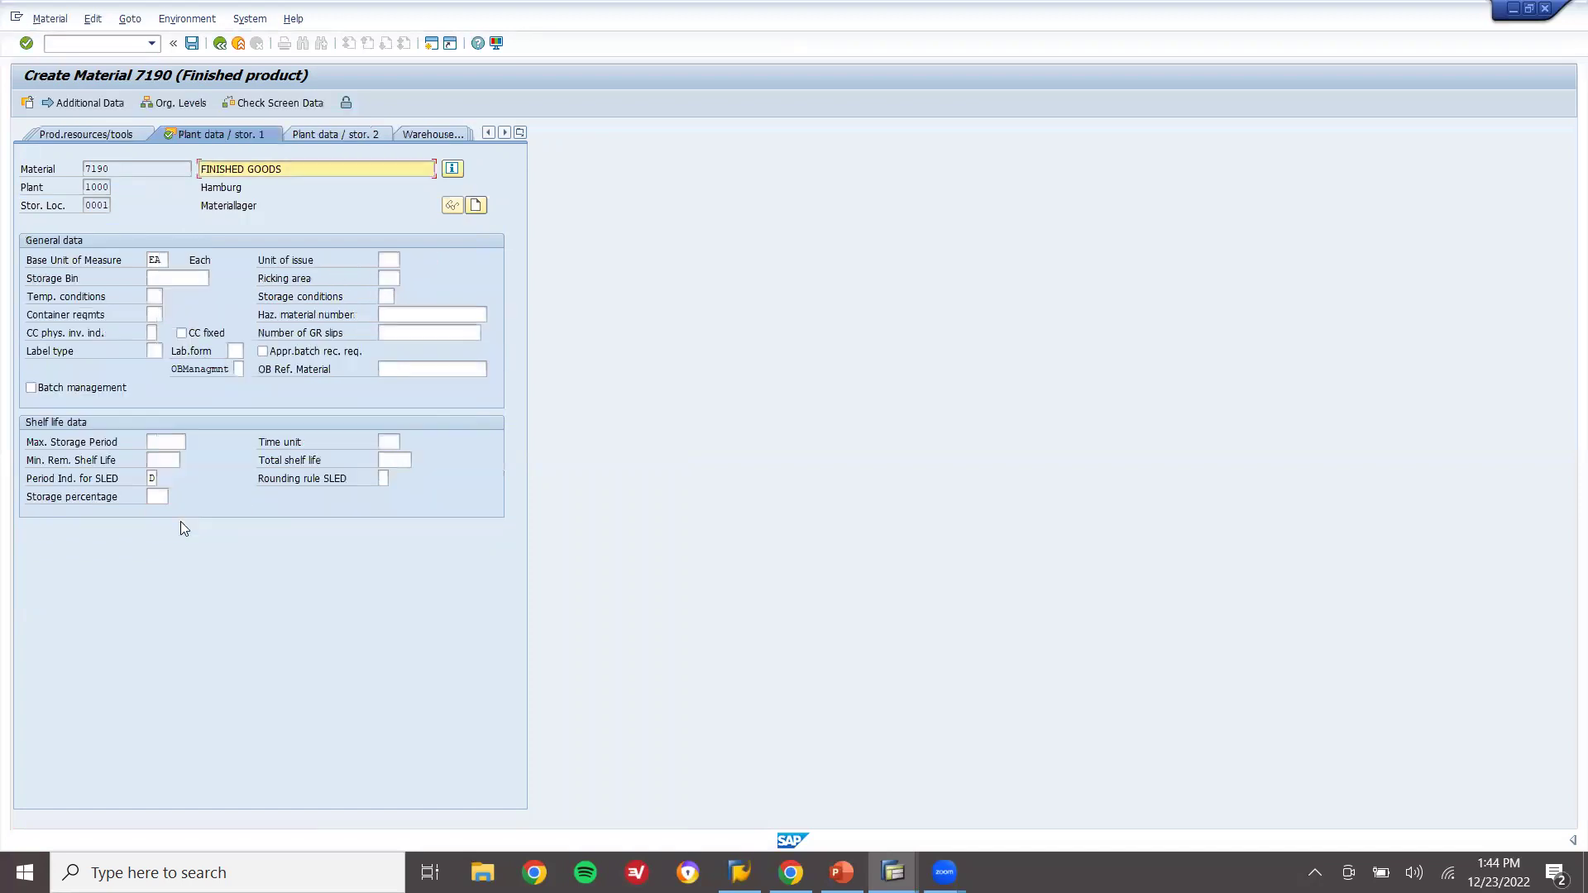
key(Return)
click(167, 351)
click(181, 353)
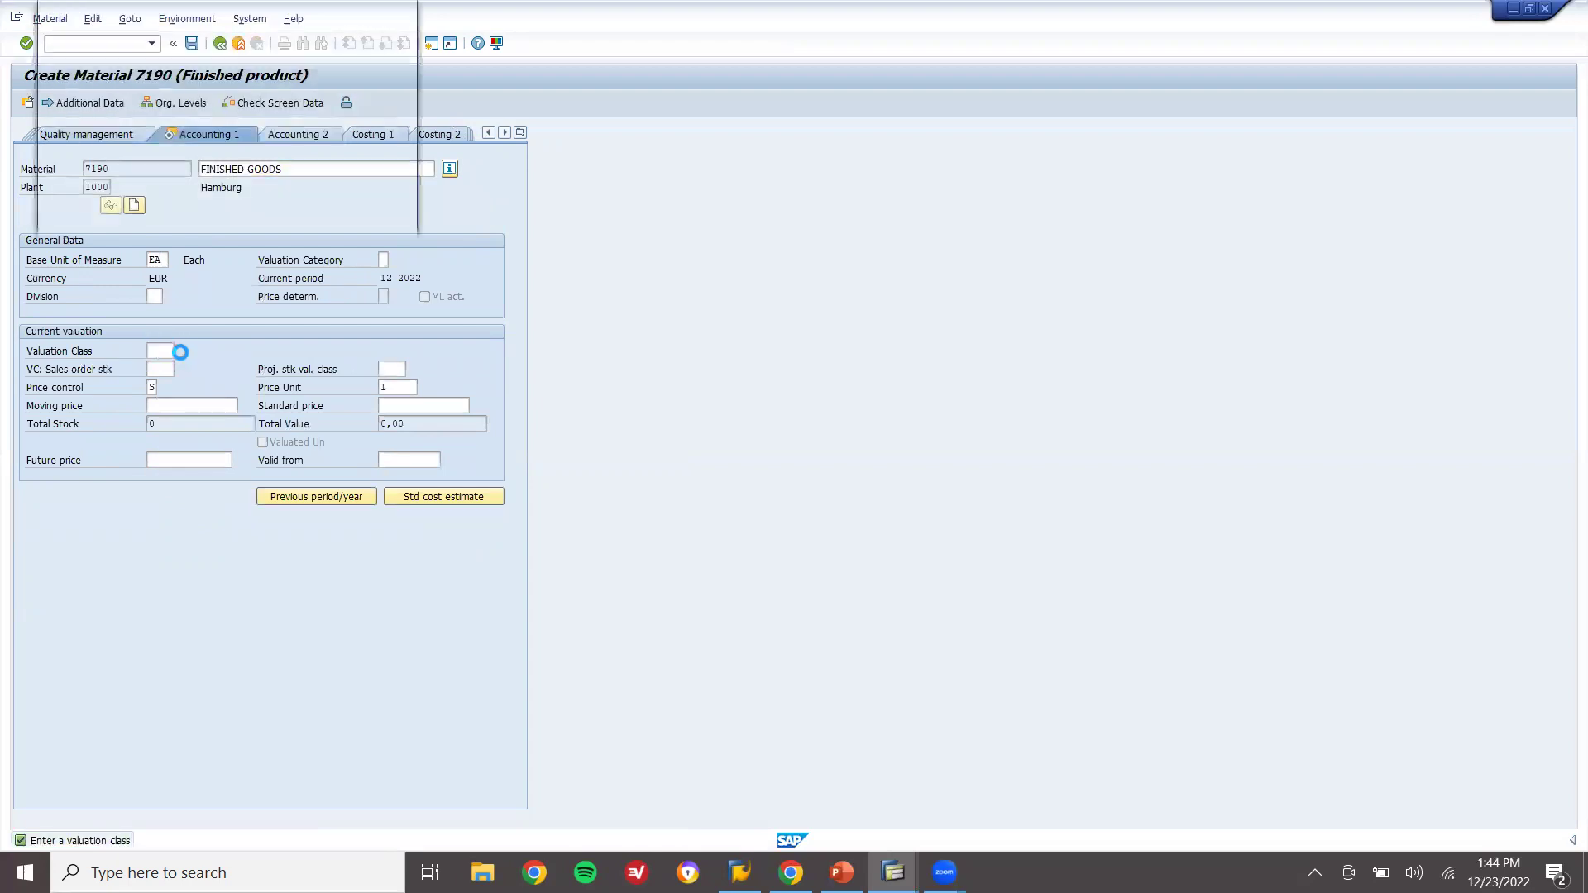
key(Return)
key(Return)
key(Return)
key(Return)
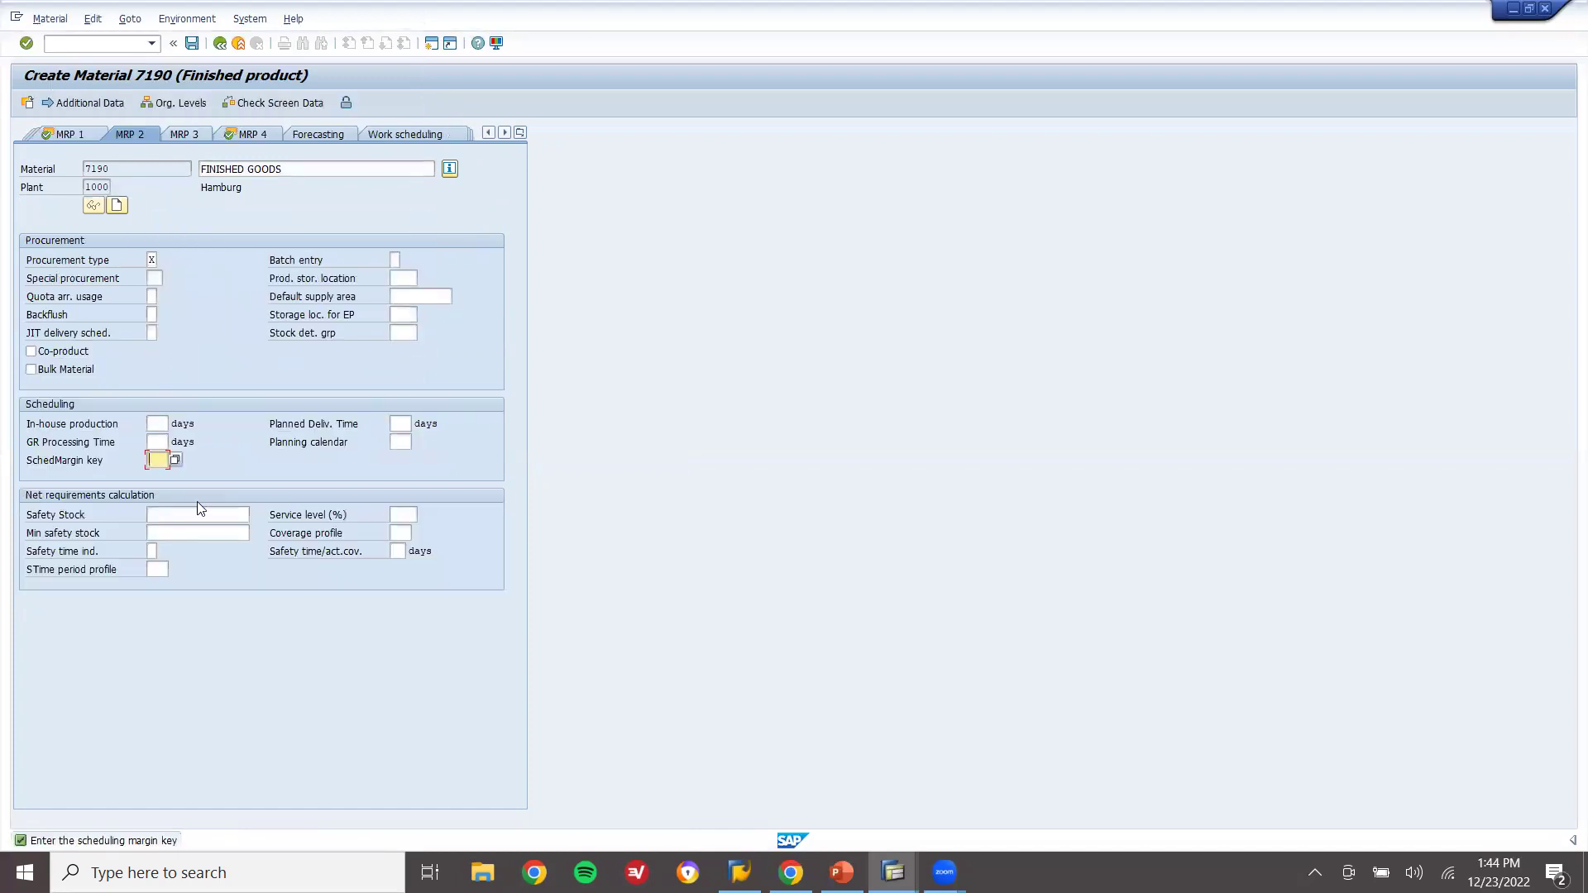
Set the scheduling margin key to 000 in the MRP 2 view and finish the remaining views of the finished product
click(176, 461)
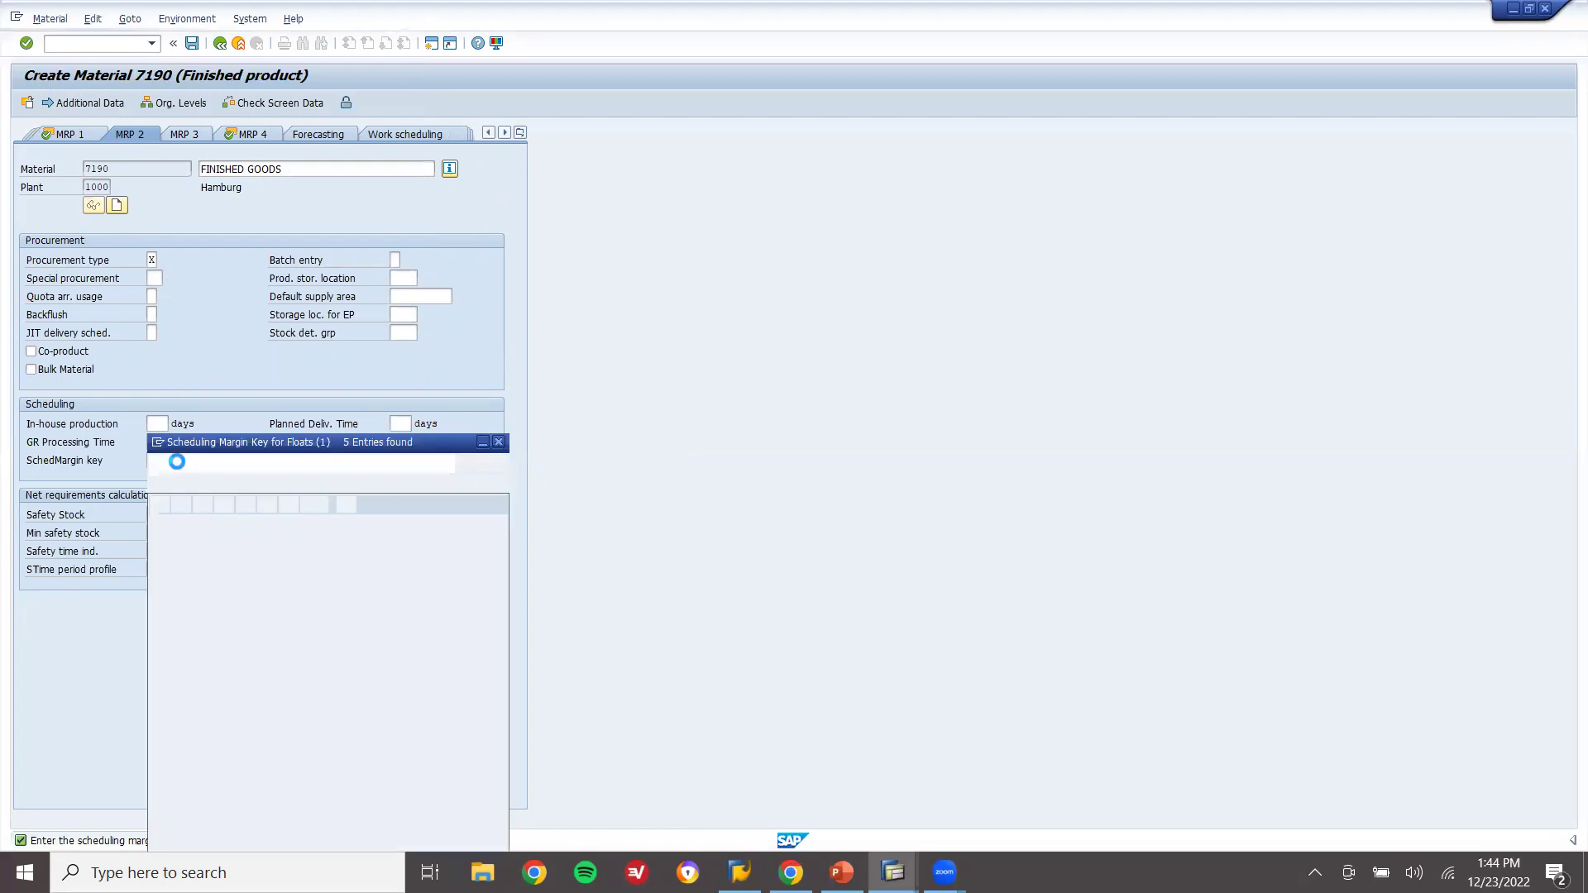
key(Return)
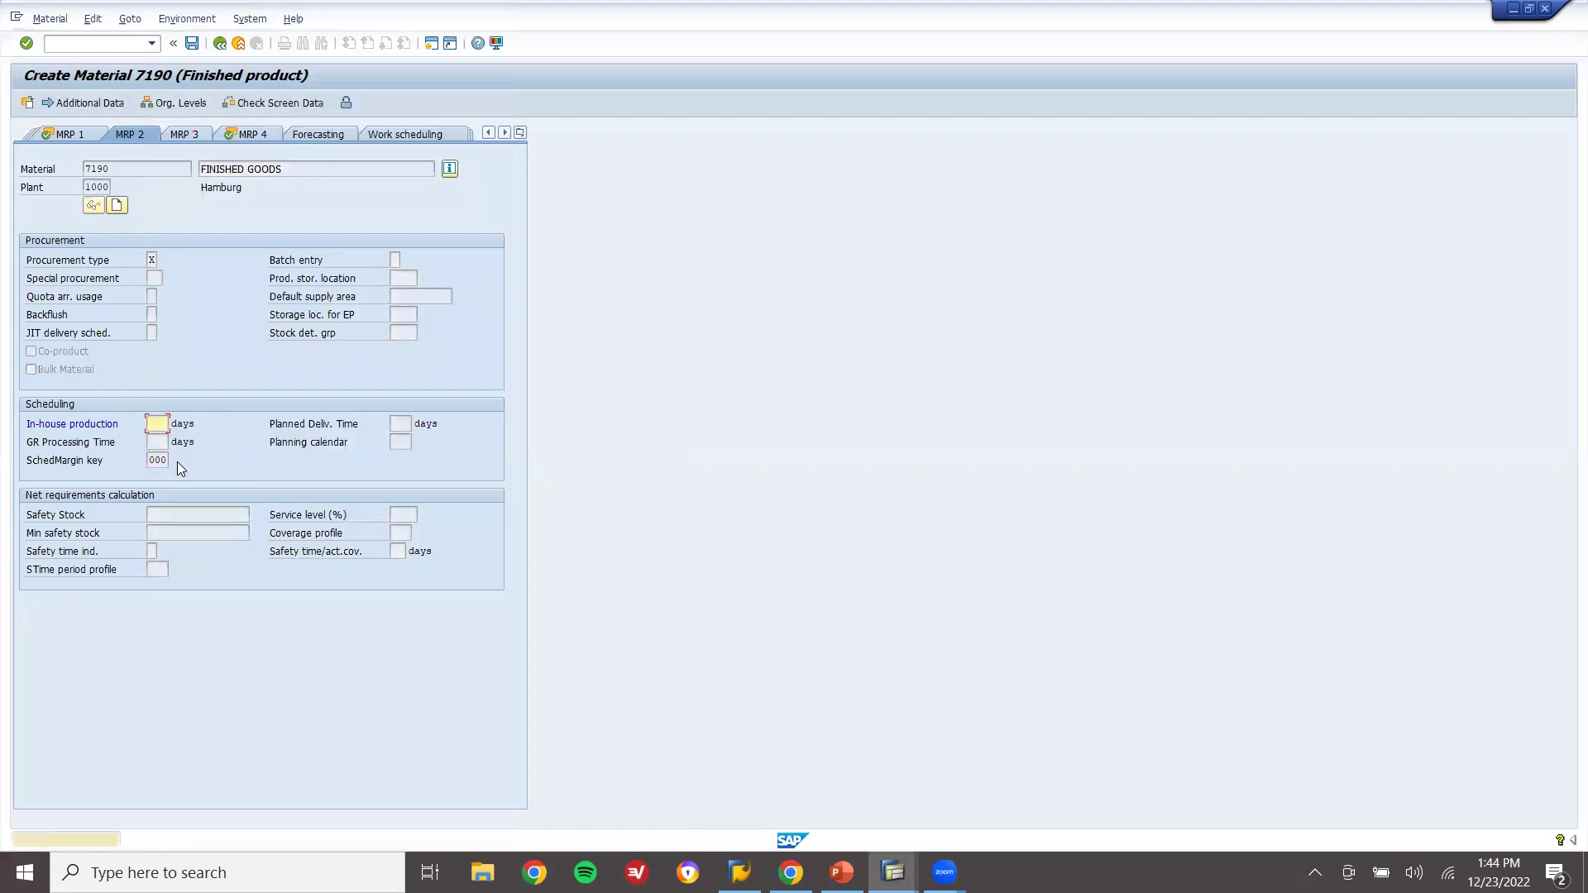
key(Return)
key(Return)
key(Return)
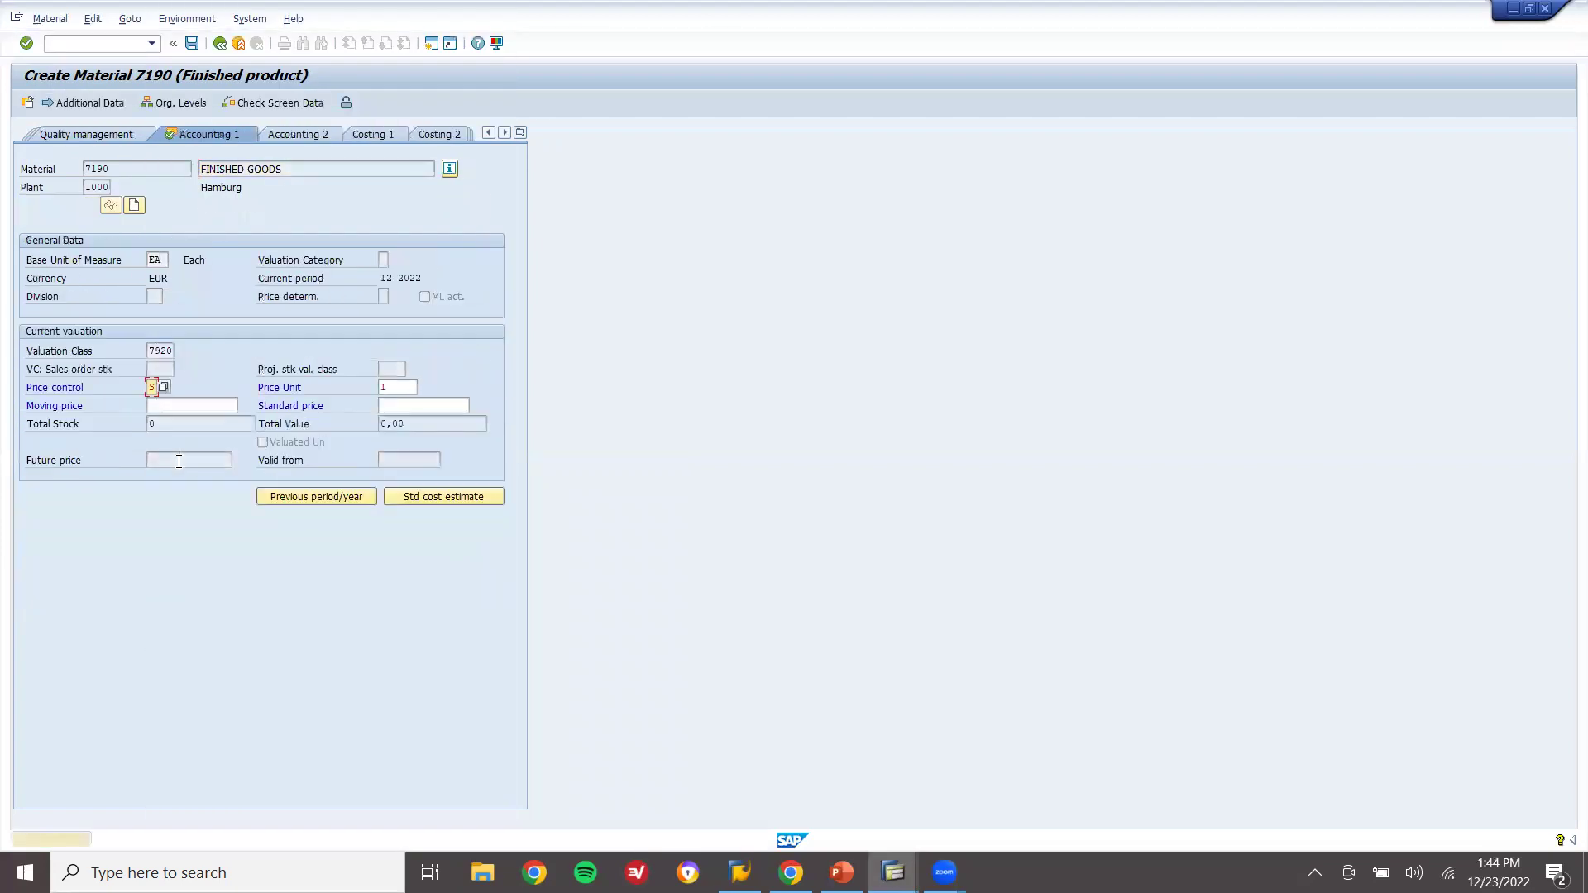
key(Return)
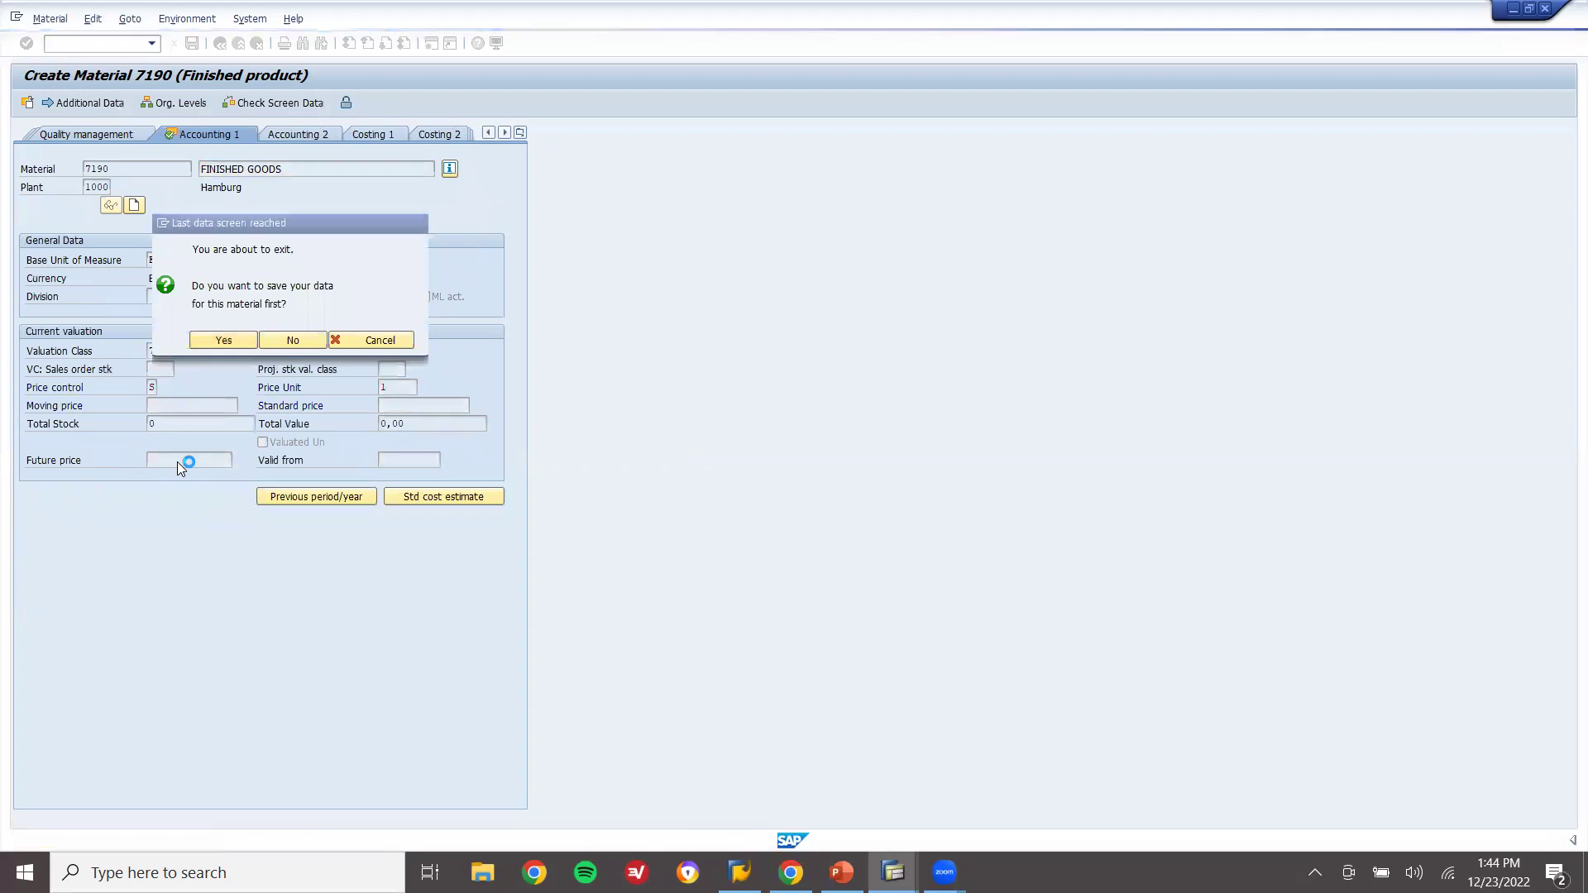
Open Notepad and record the finished product's material number 7190 followed by a dash
key(super+r)
key(Return)
text(7190 -)
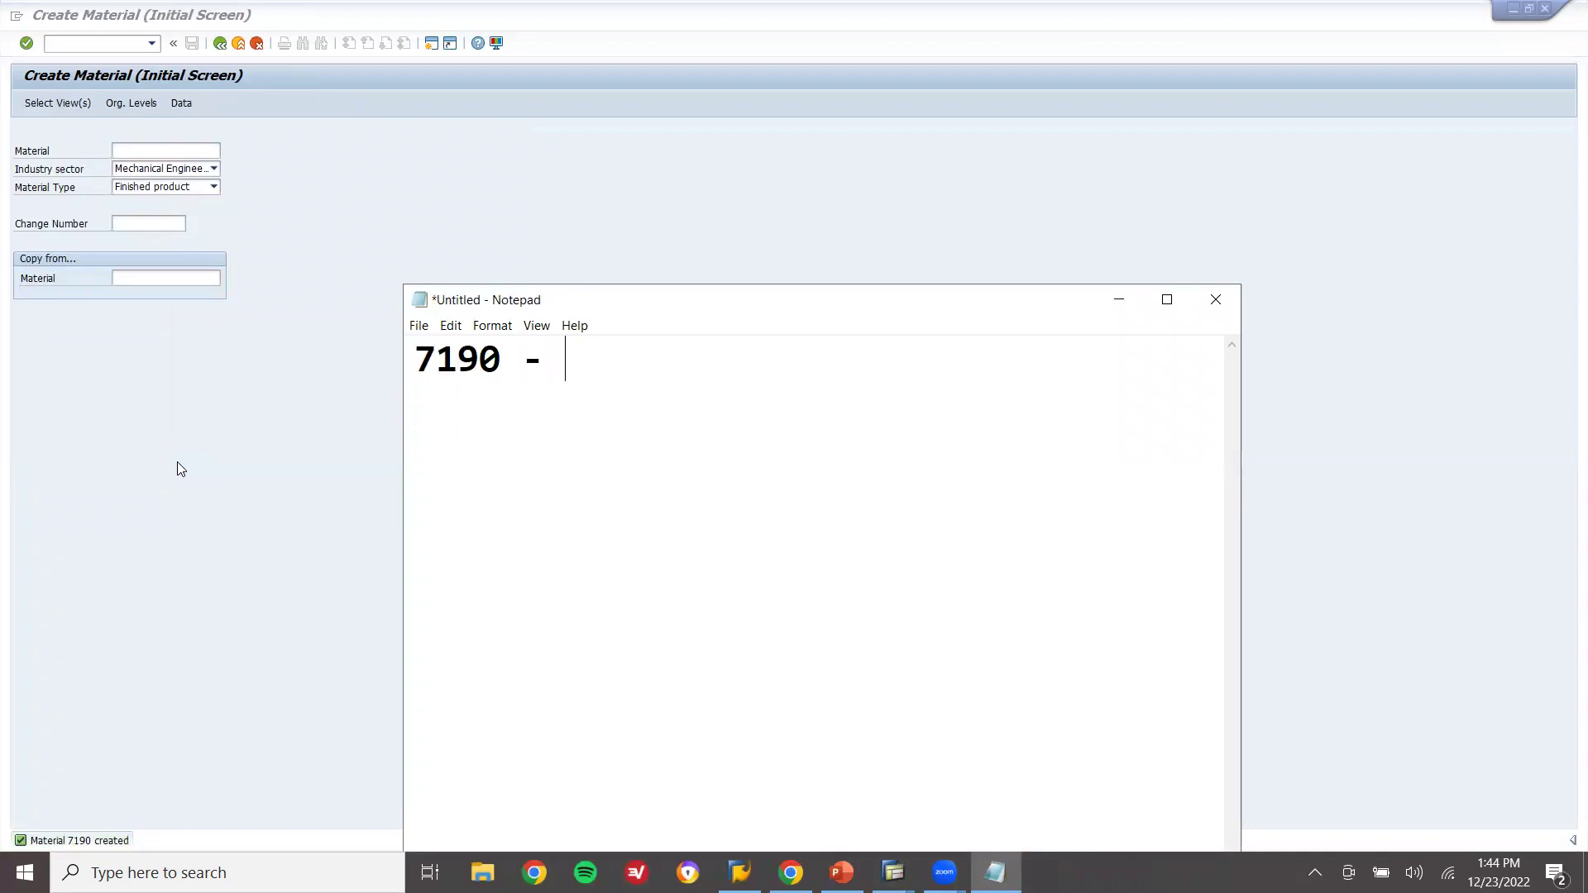
key(Return)
Start a new material of type Raw material in SAP and accept the preselected views
click(202, 186)
click(202, 185)
key(r)
key(Return)
key(Return)
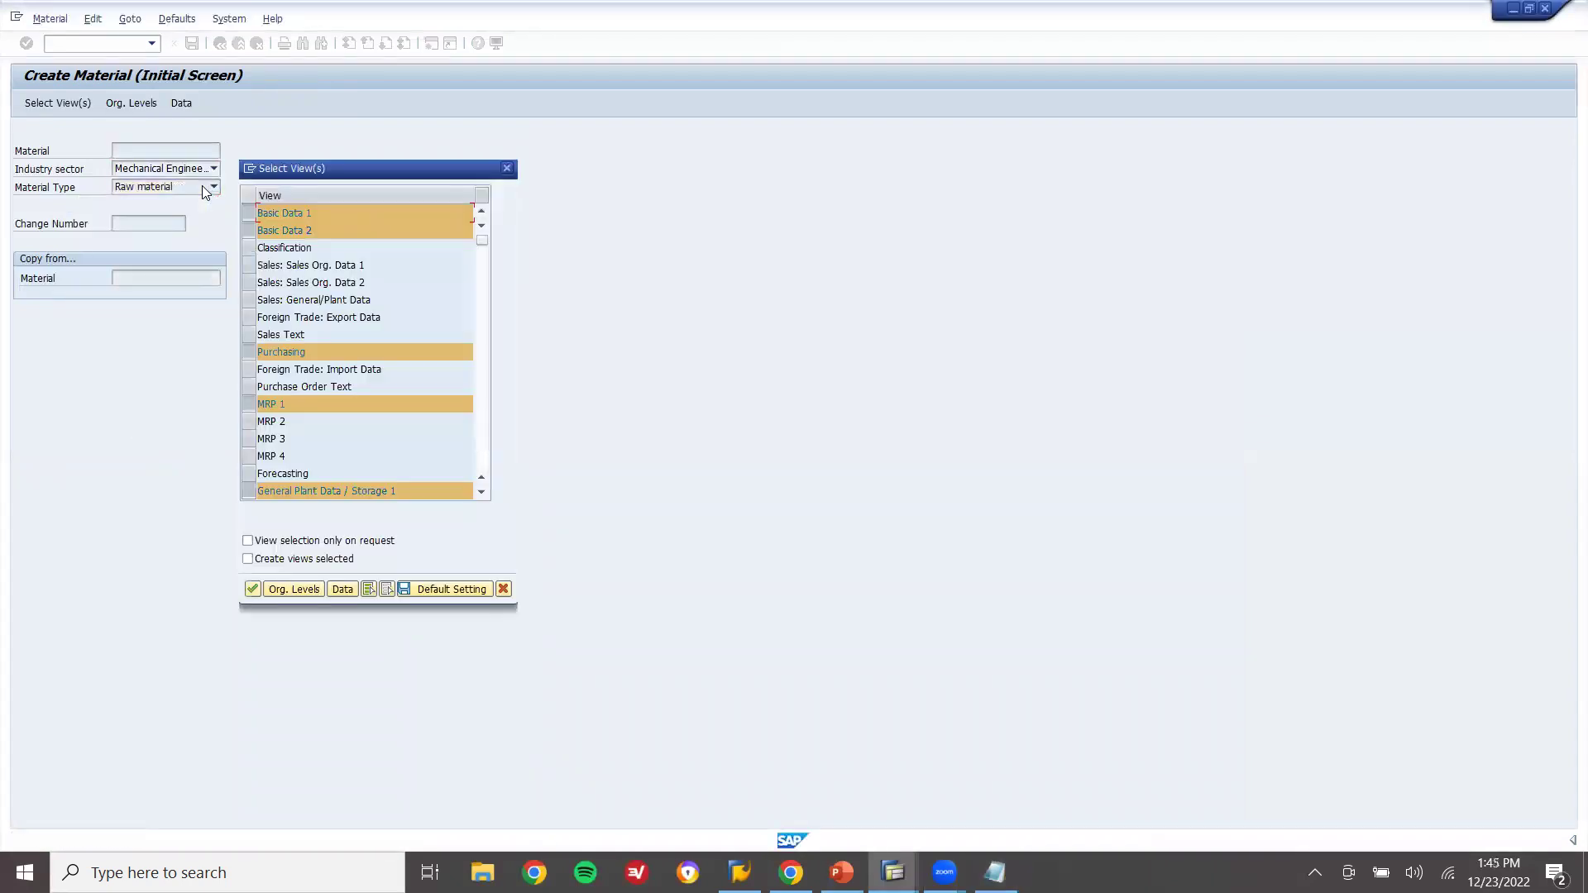
key(Return)
Set the organizational levels to plant 1000 and storage location 0001
text(1000)
key(Tab)
key(BackSpace)
key(Down)
key(Return)
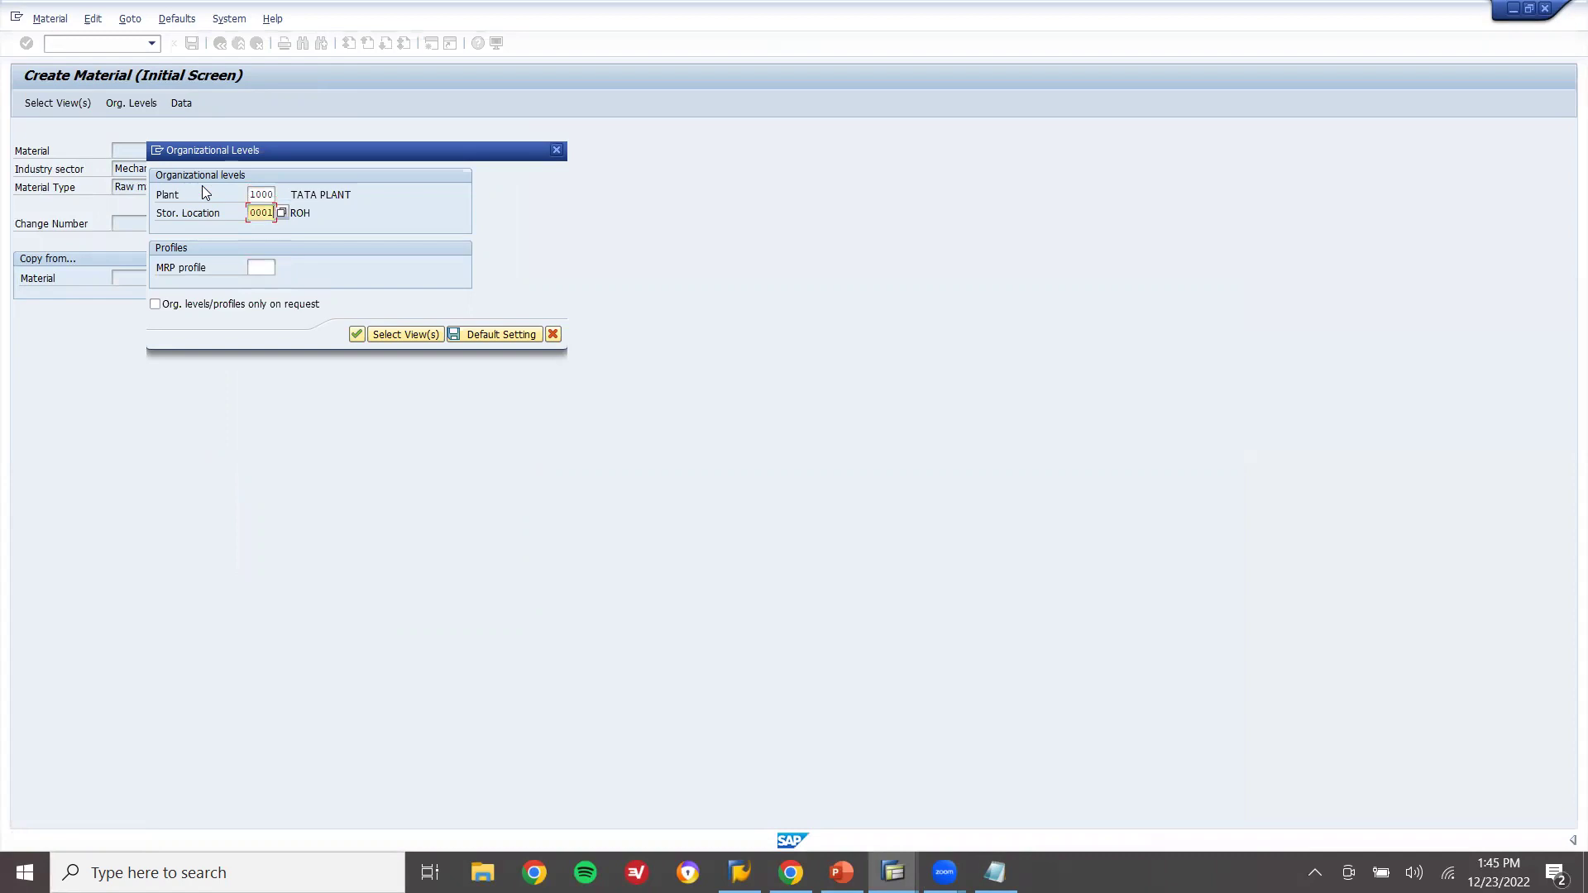
key(Return)
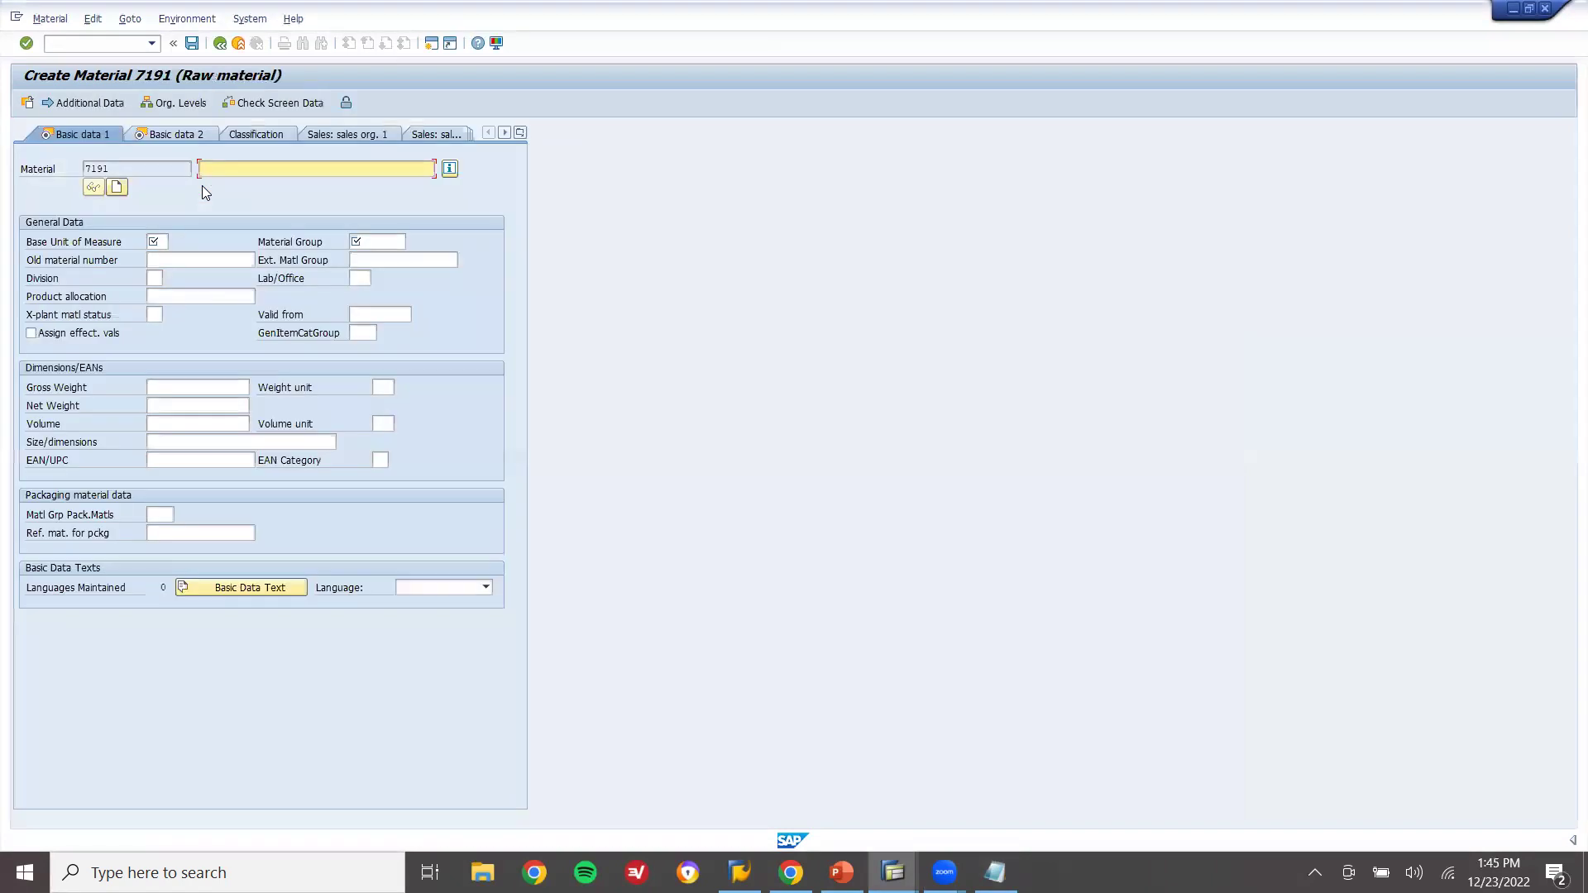
Enter the description ROH1, base unit of measure EA and material group 00103 in the Basic Data 1 view
text(RO)
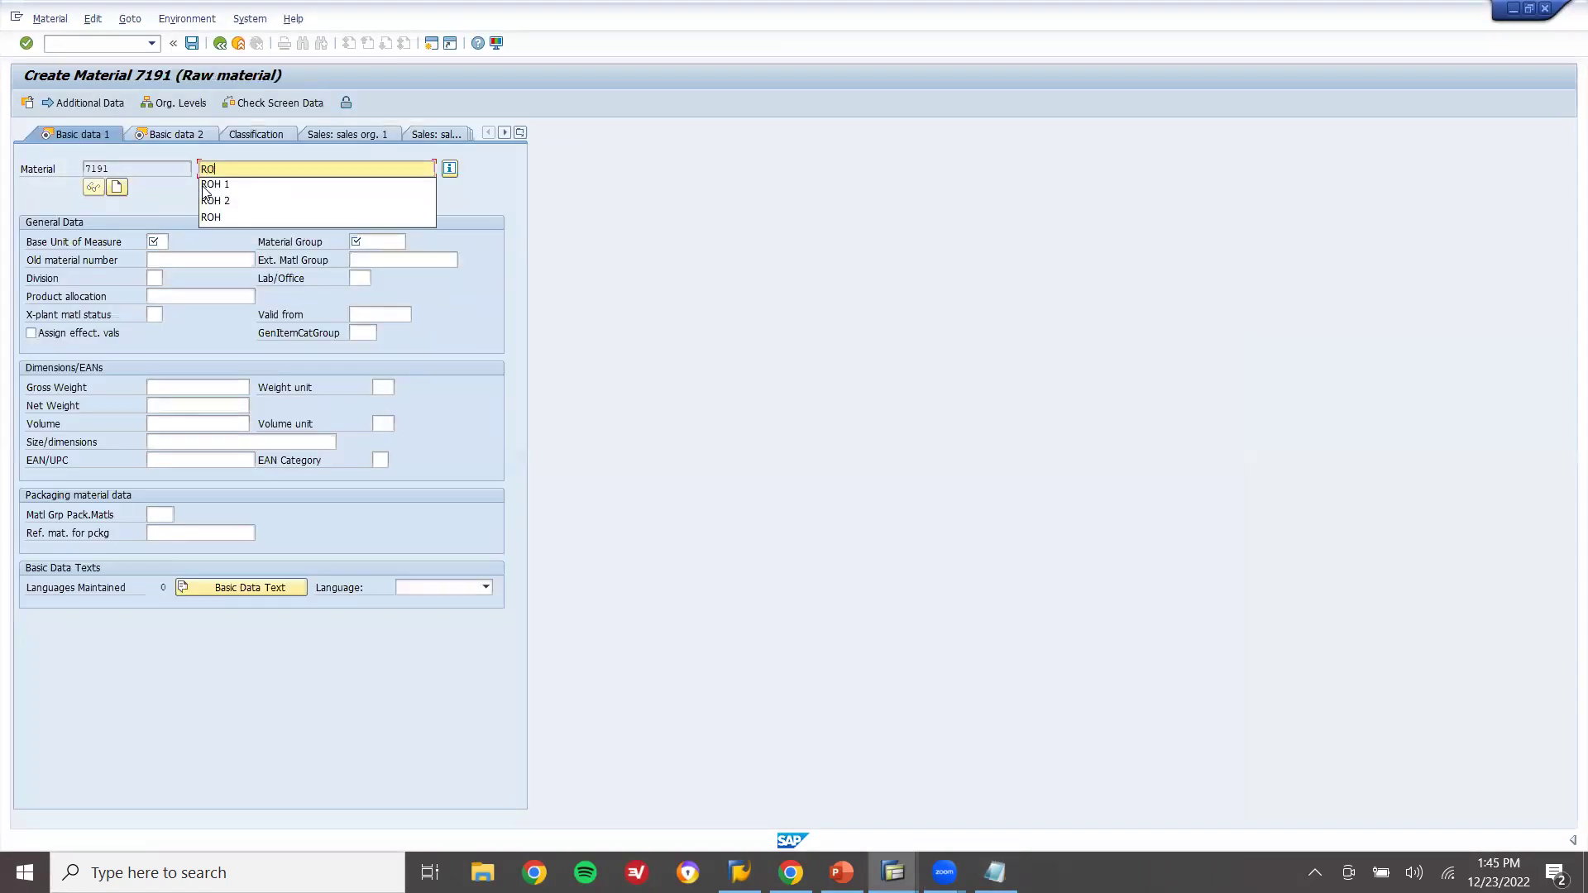
text(H1)
key(Return)
text(EA)
key(Return)
text(00103)
key(Return)
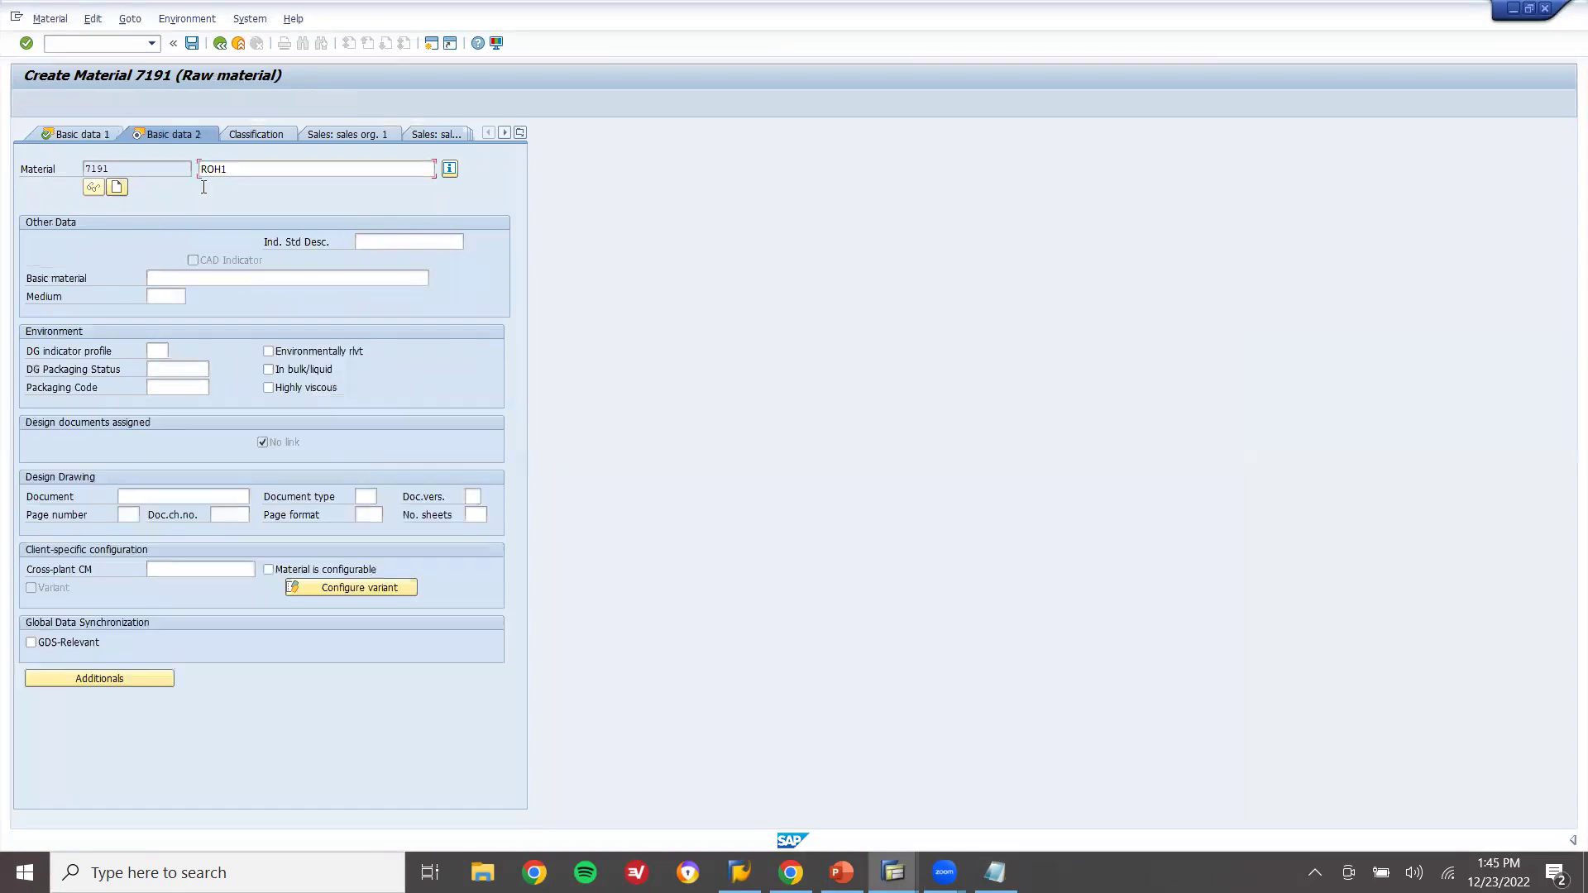
Assign purchasing group 000 in the Purchasing view of ROH1
key(Return)
text(000)
key(Return)
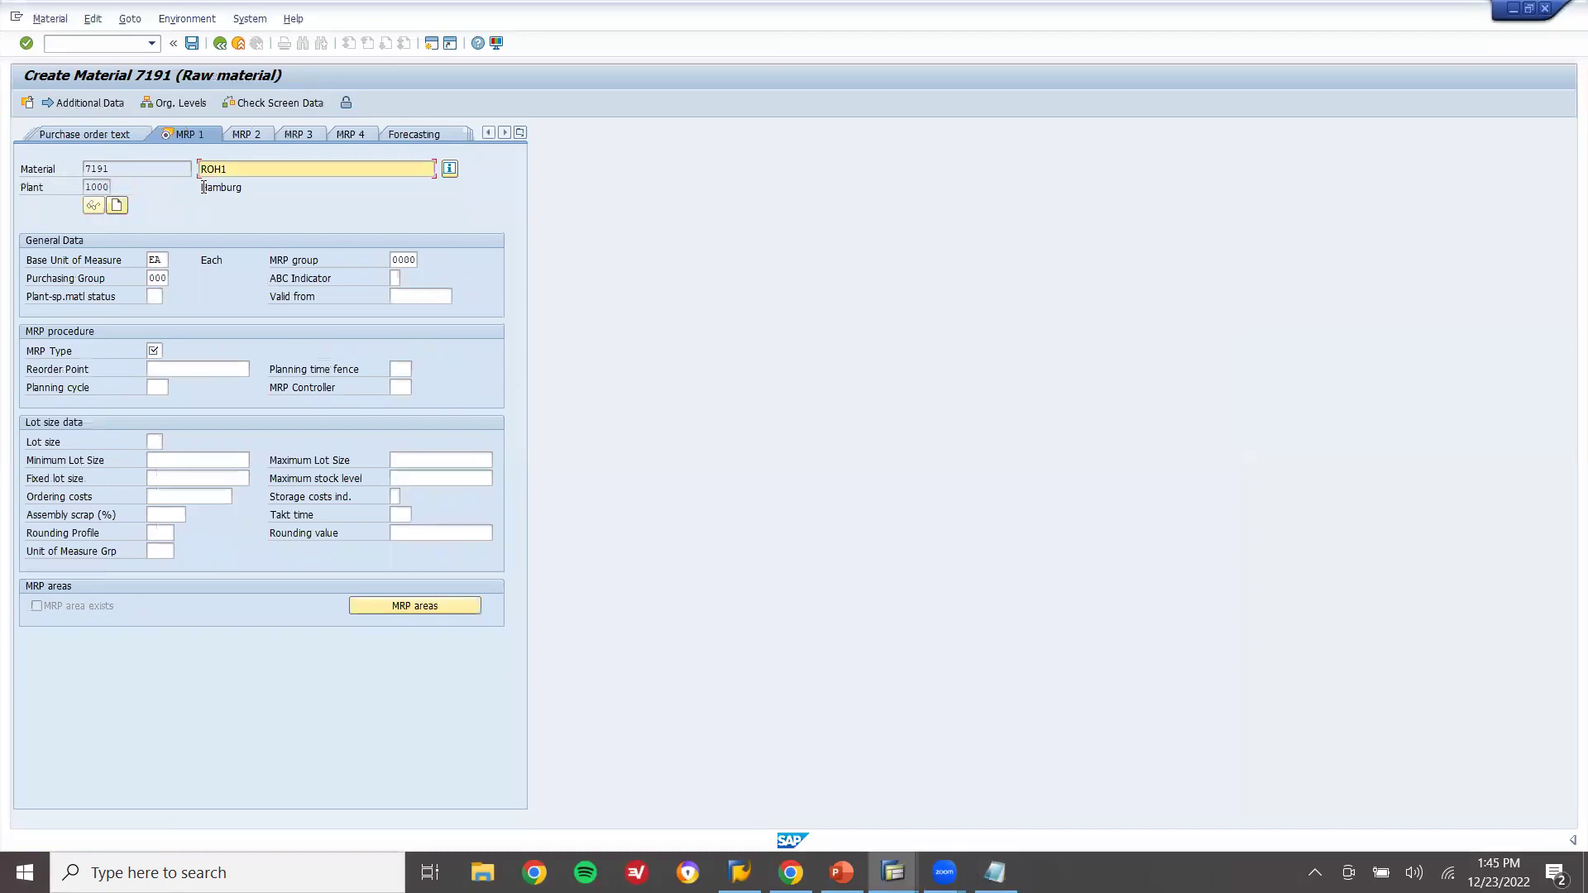
Set MRP type V1 (manual reorder point with external requirements) for ROH1, with reorder point 200 and MRP controller 000
click(155, 356)
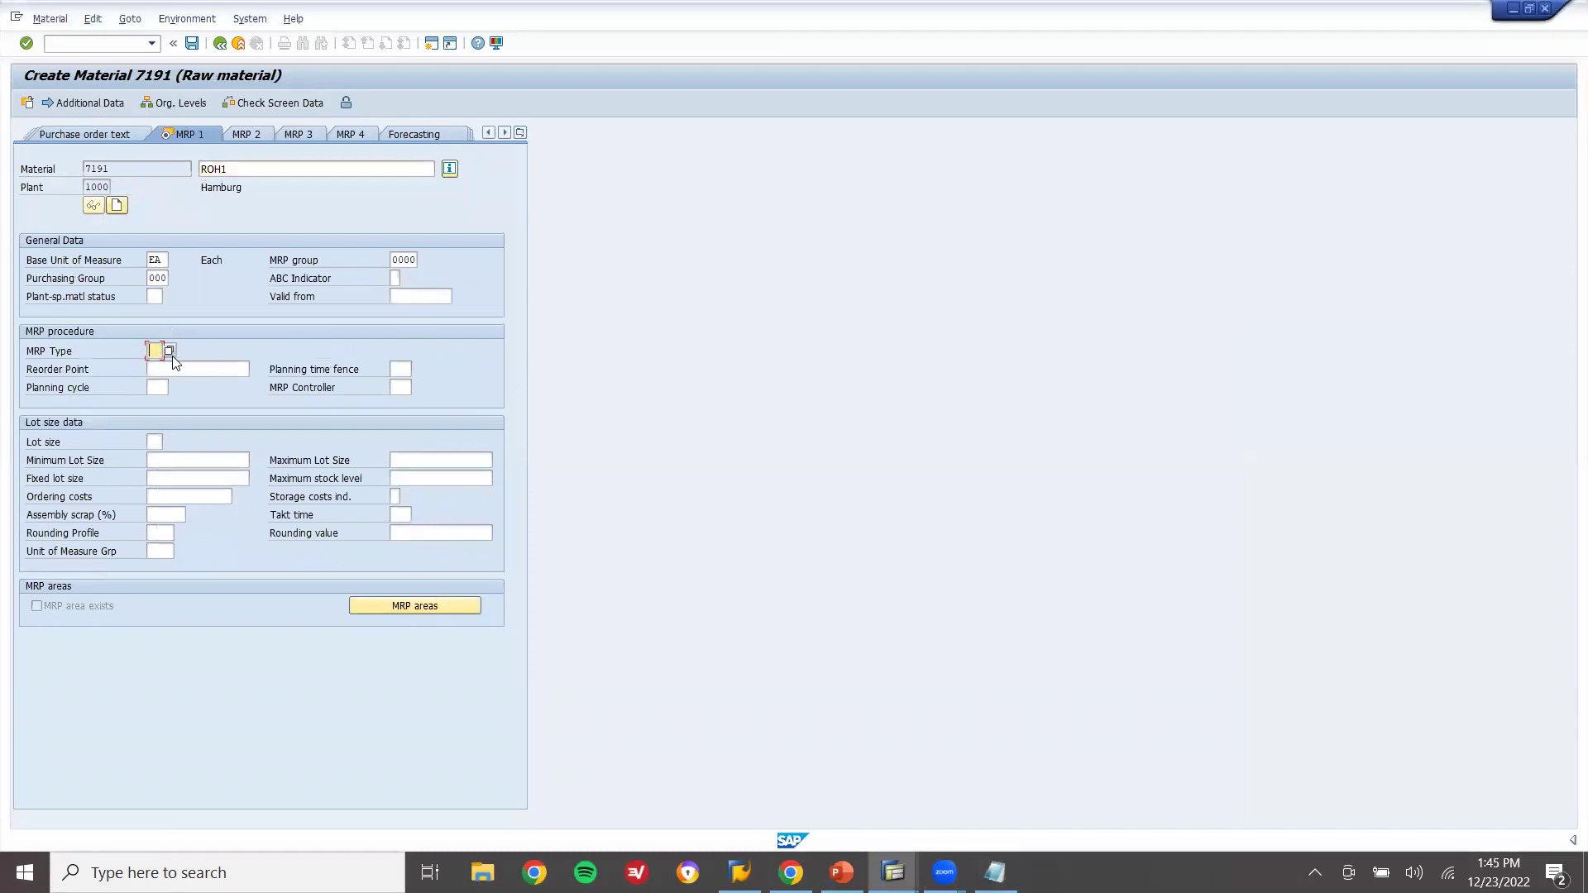
click(169, 352)
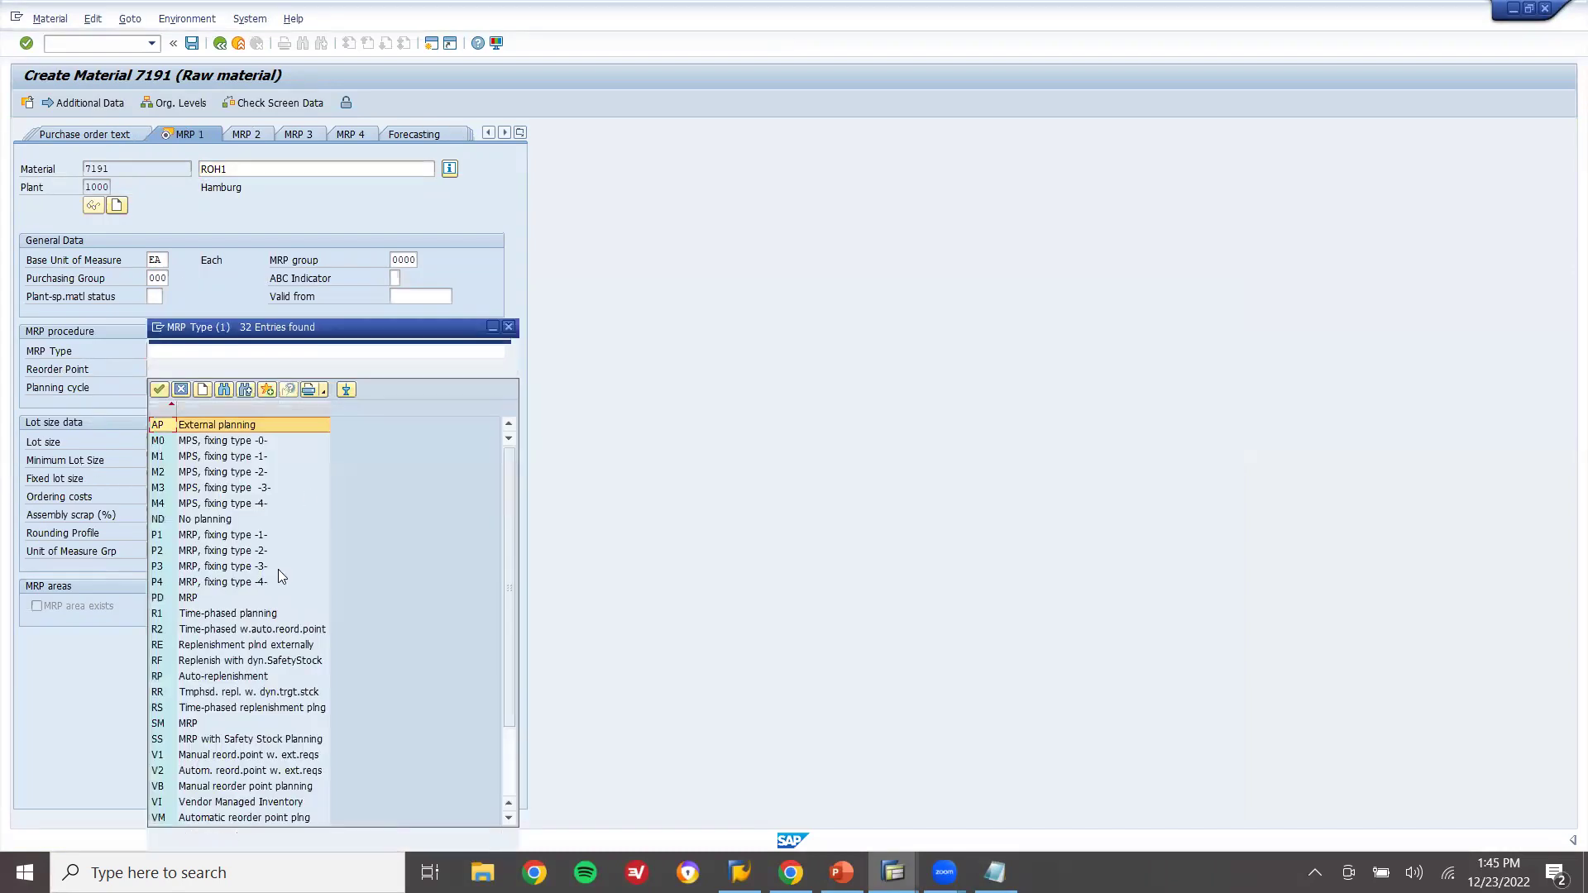
double_click(185, 758)
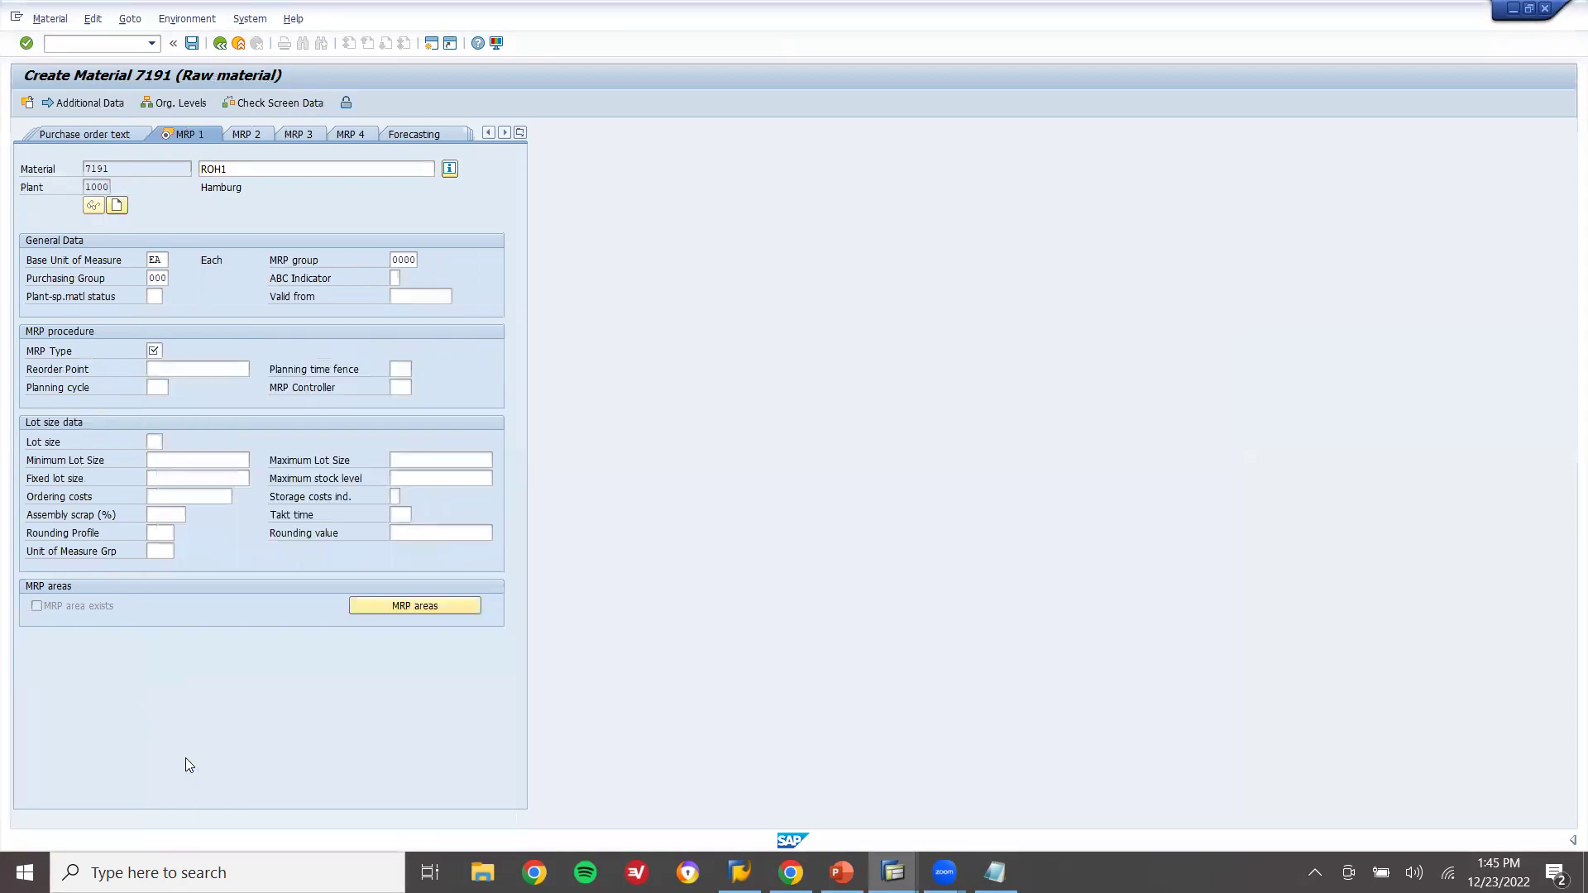
key(Return)
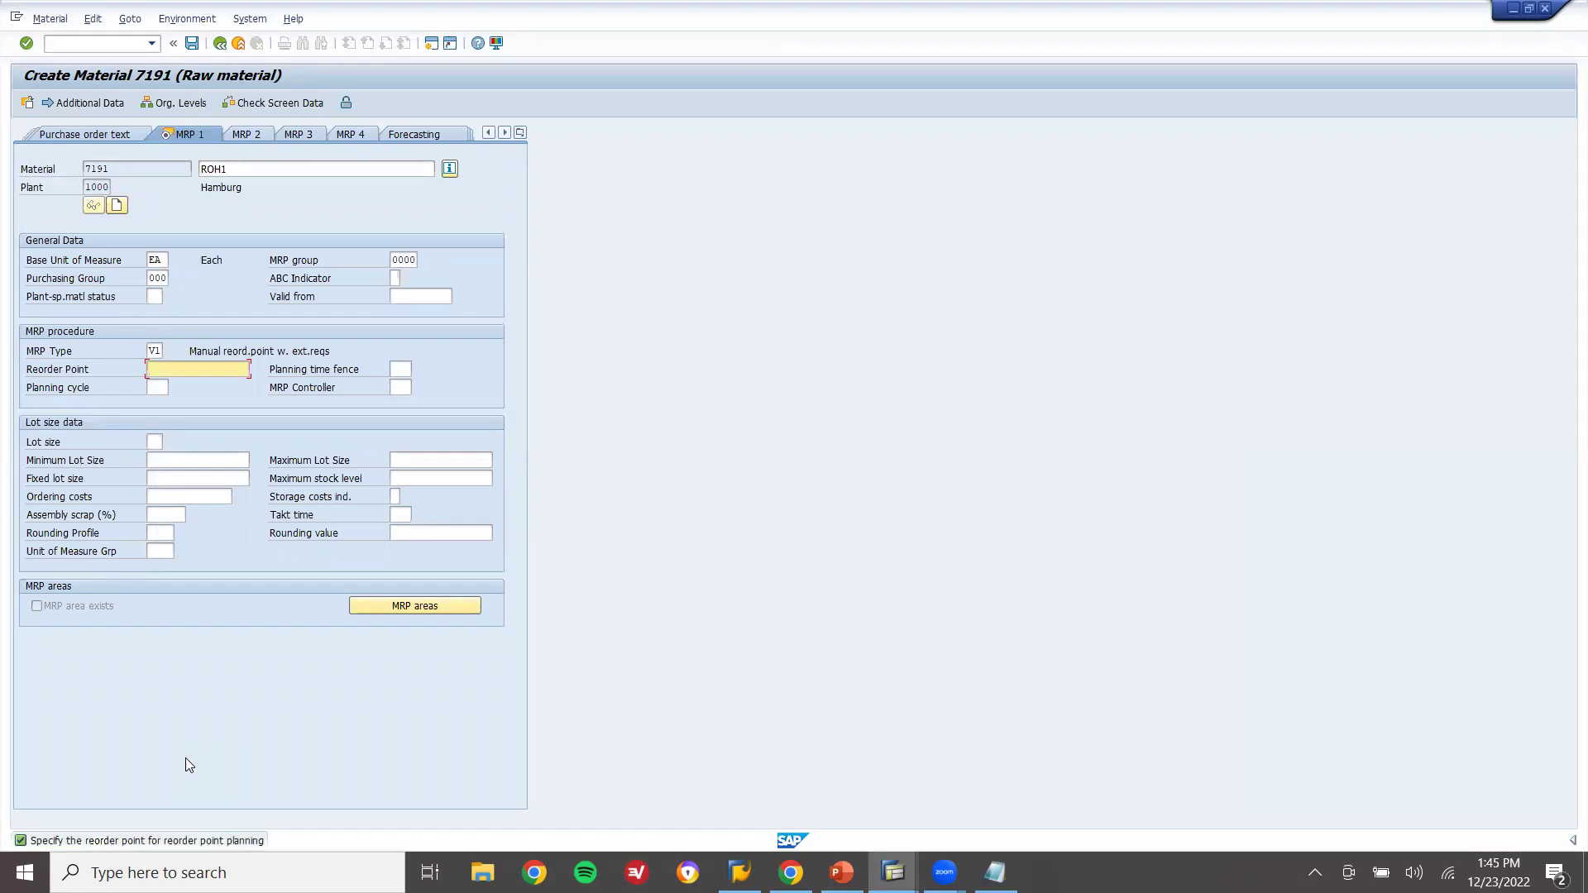
text(2000)
key(Return)
text(000)
key(Return)
Set the lot size of ROH1 to HB with a maximum stock level of 20 and complete the MRP 1 view
key(Down)
key(Down)
key(Return)
key(Return)
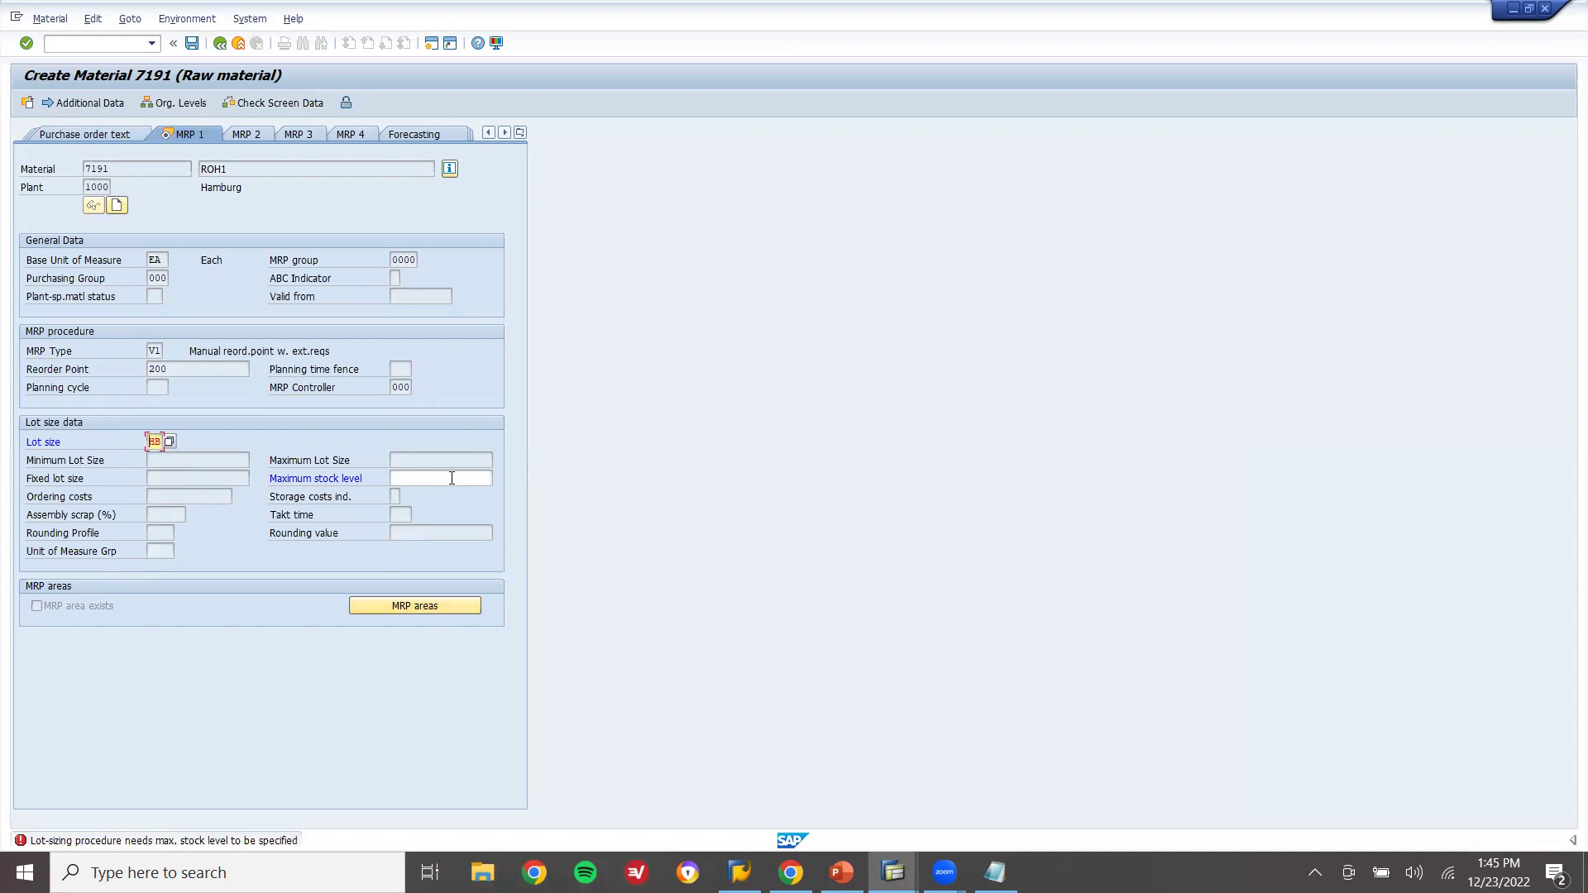
click(451, 478)
text(180)
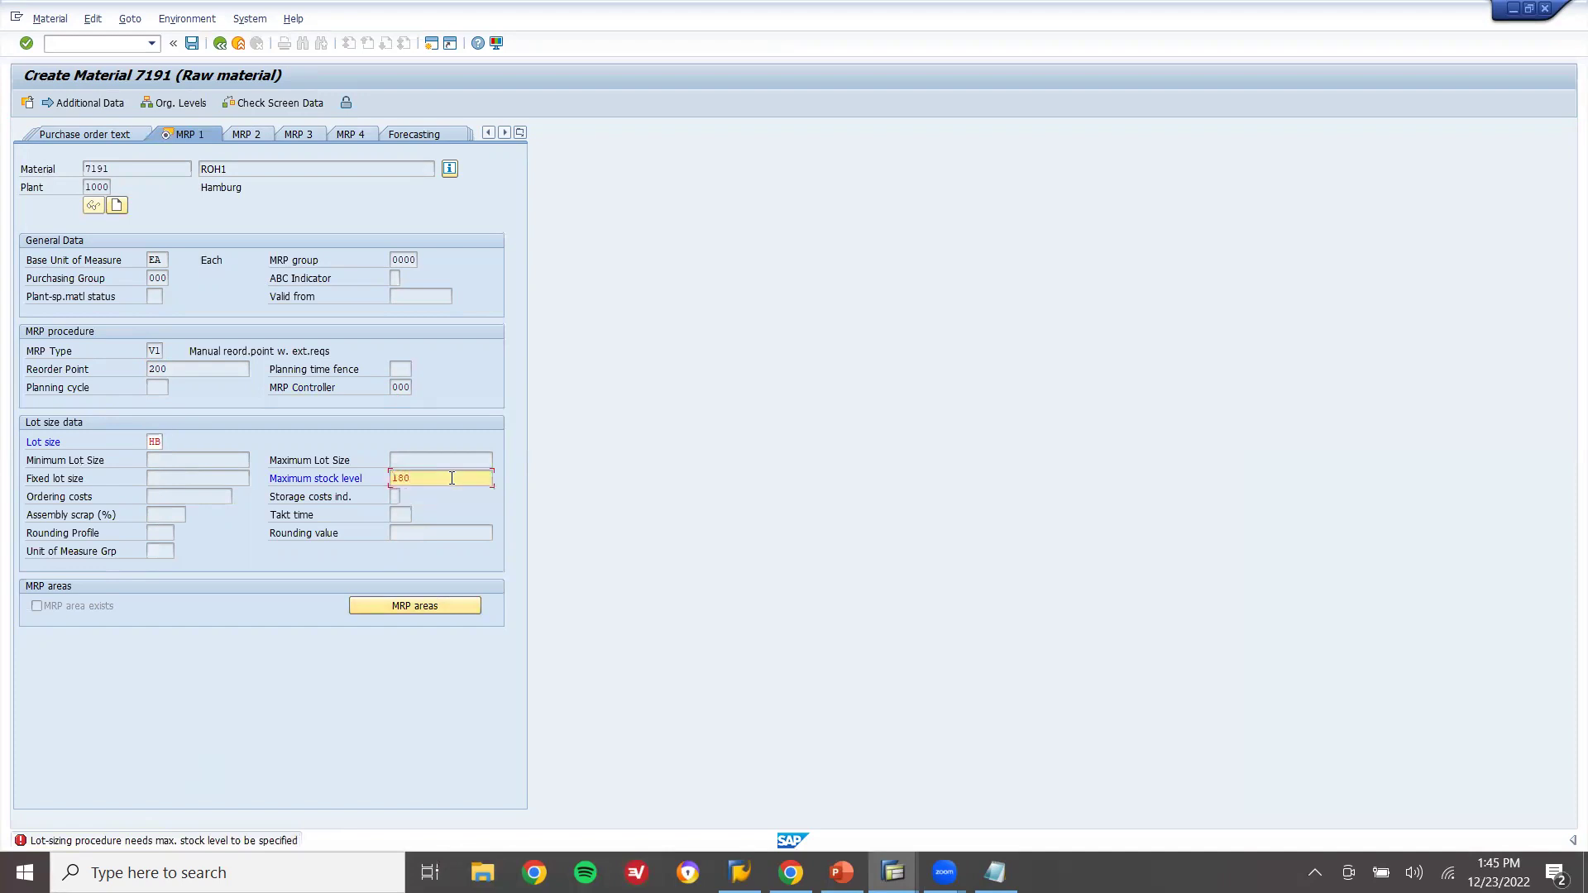
key(BackSpace)
key(BackSpace)
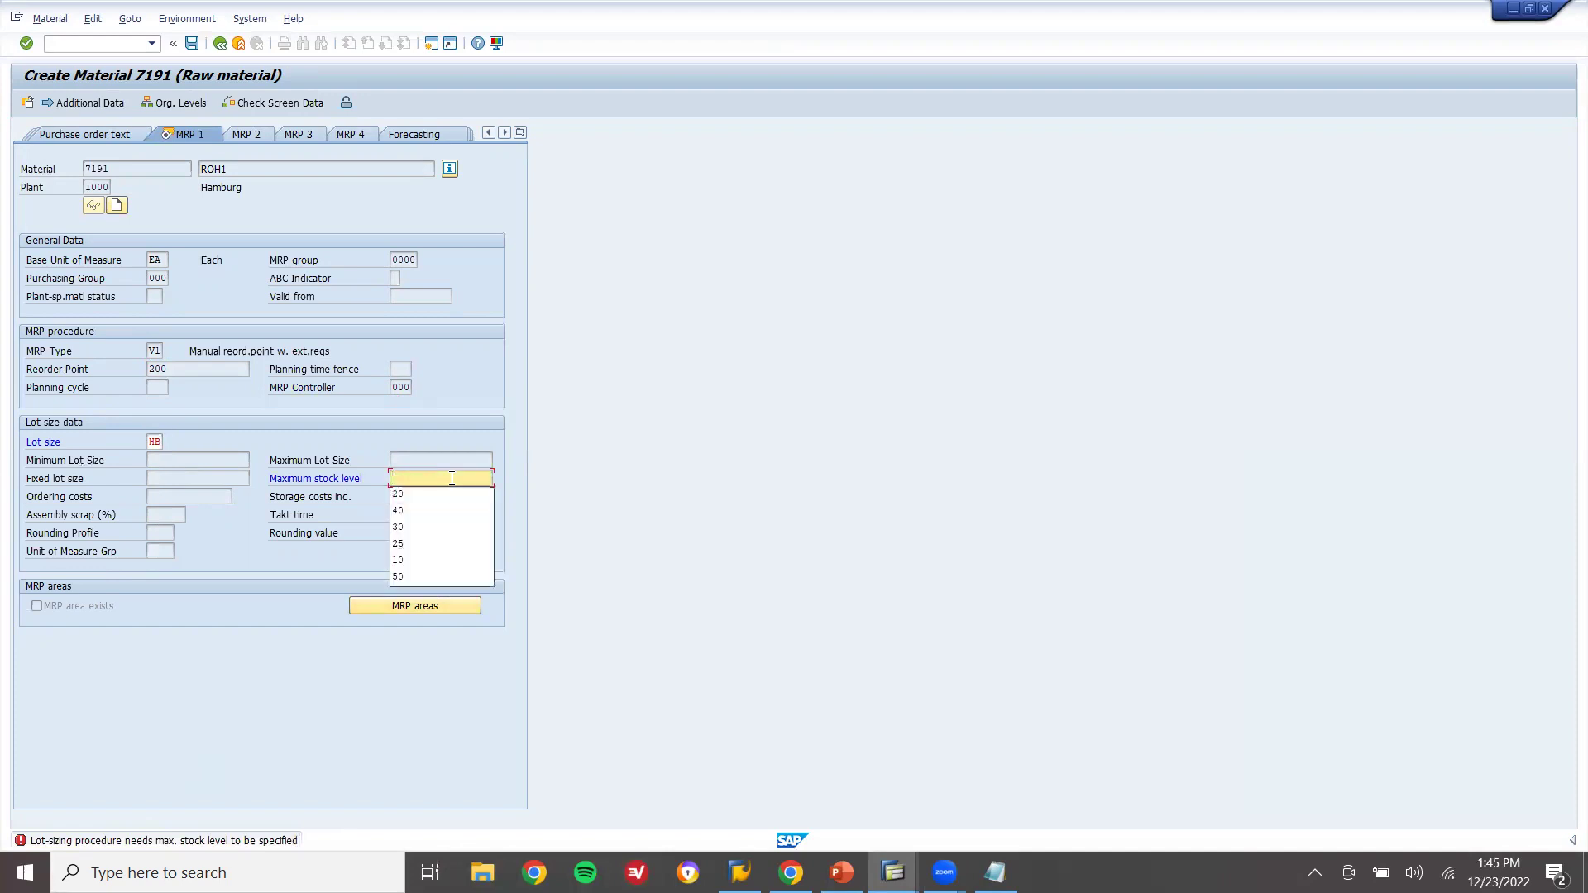
text(20)
key(Return)
key(Return)
key(Return)
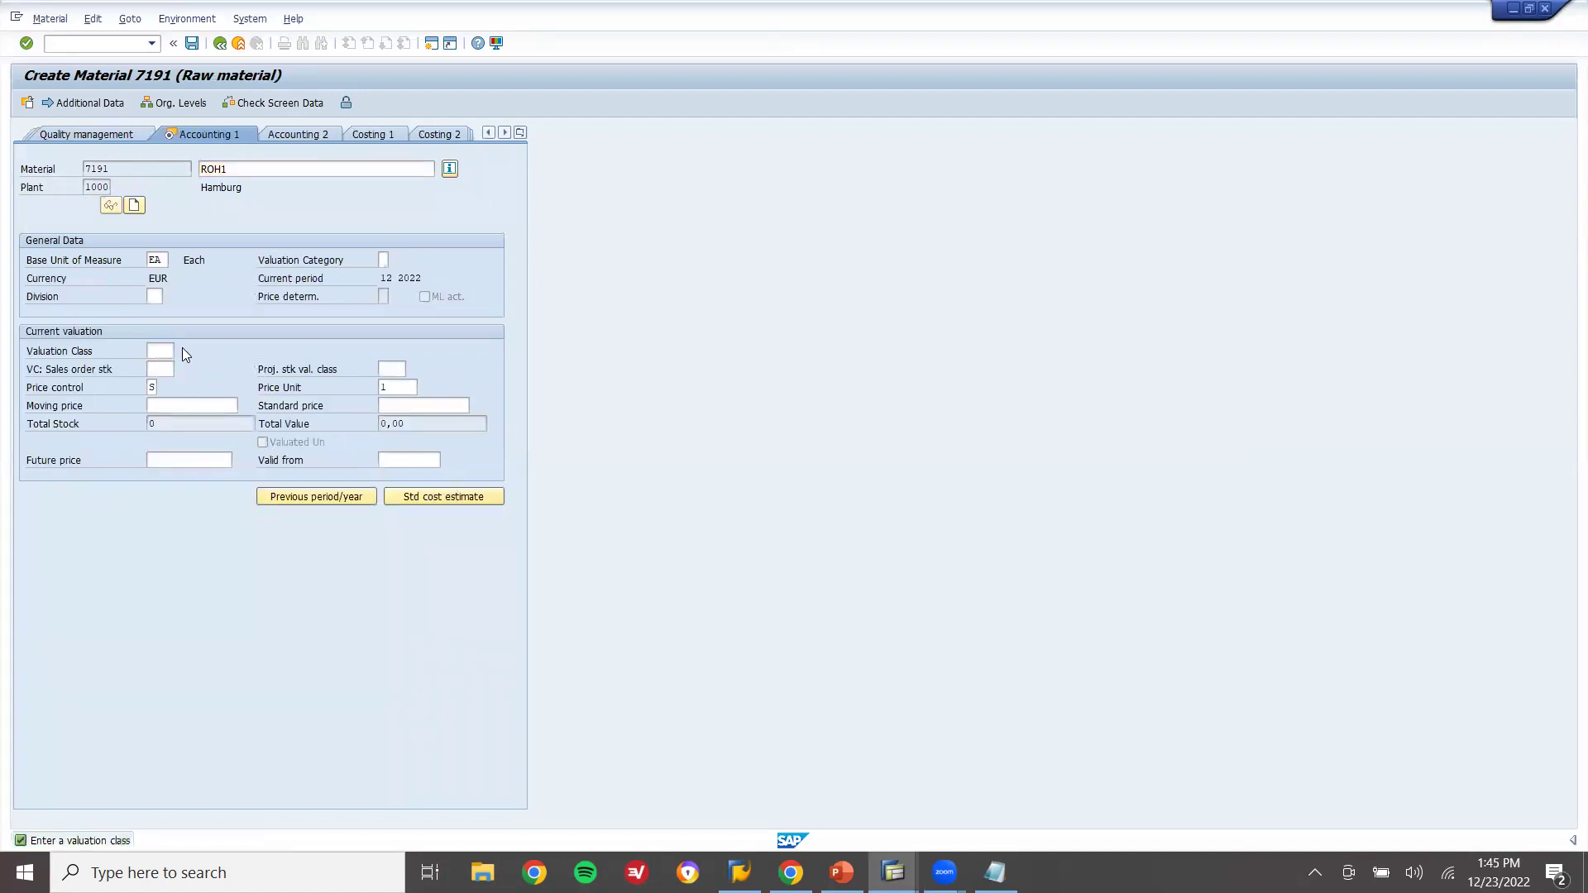
Assign valuation class 3000 (Raw materials 1) in the Accounting 1 view and save raw material ROH1
key(F4)
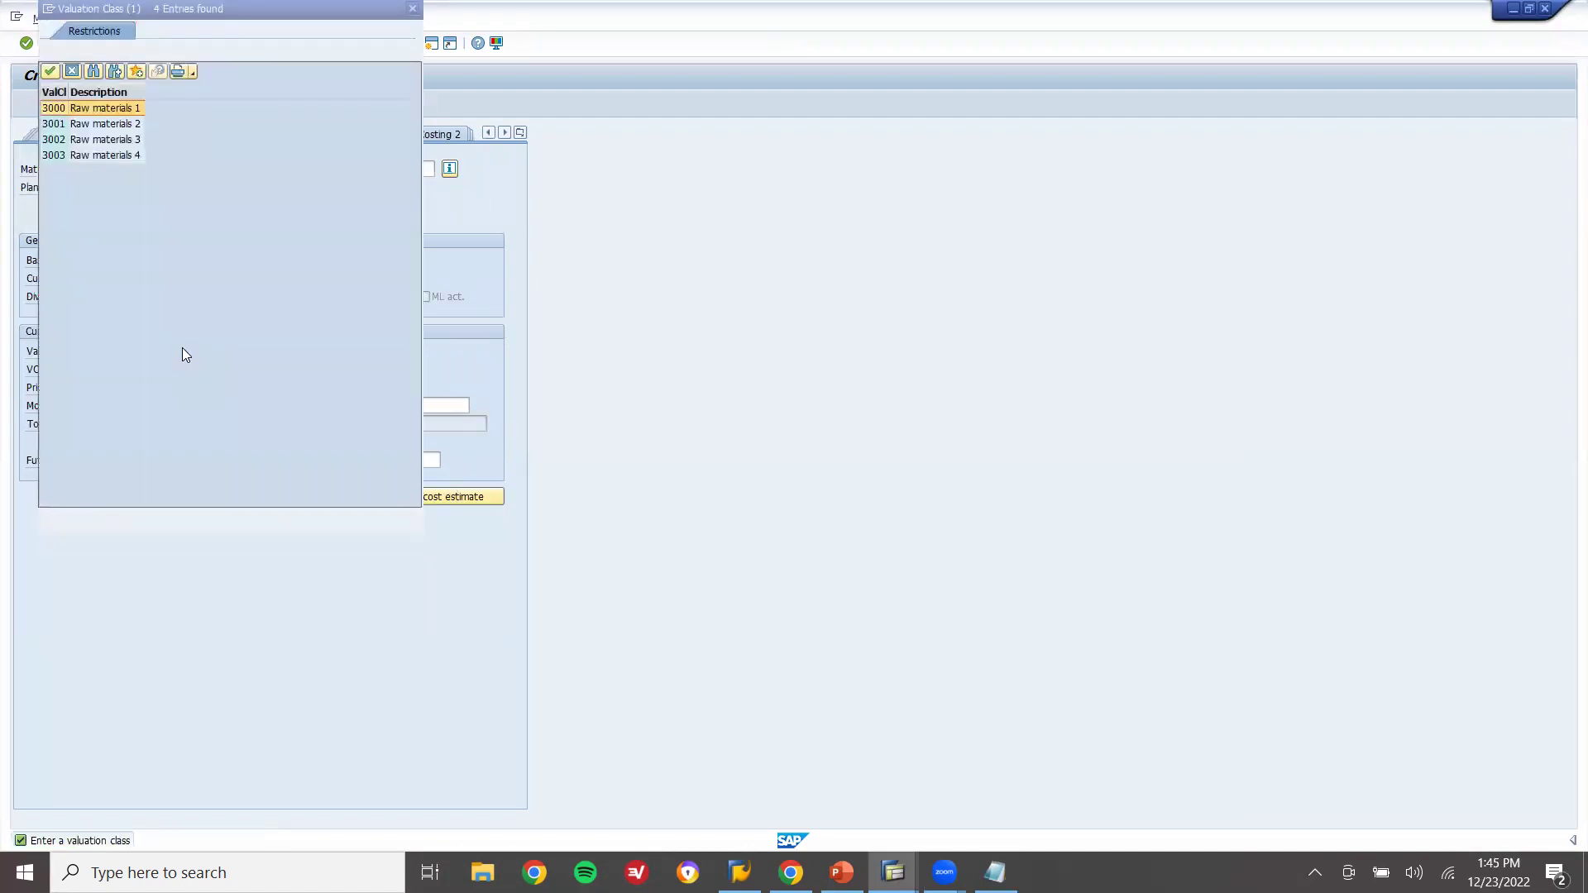
key(Return)
key(Return)
key(Return)
key(Return)
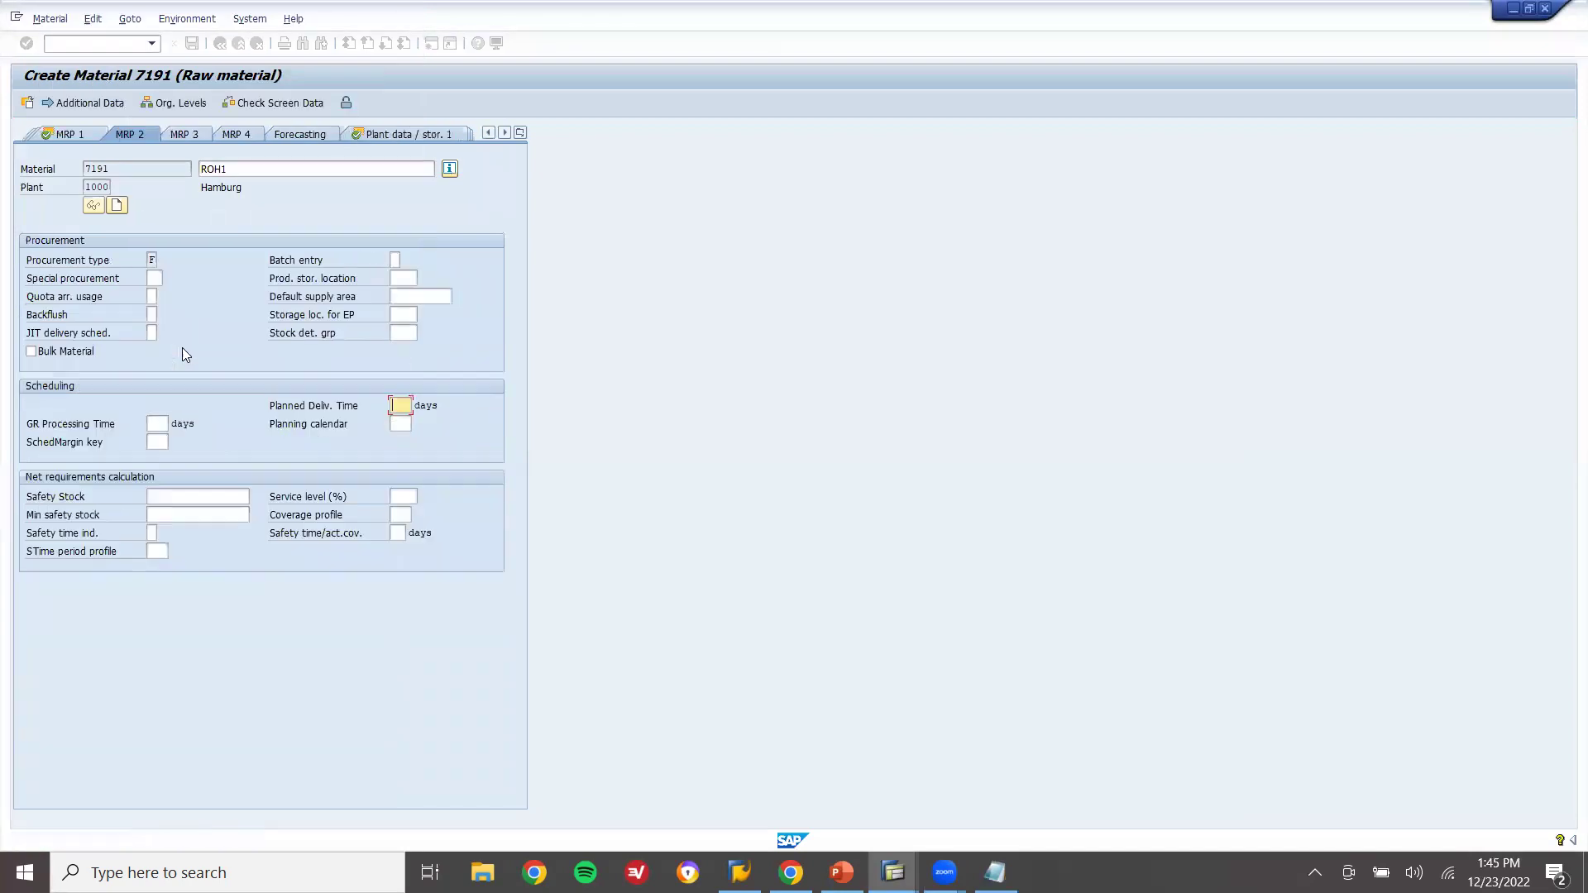
key(Return)
key(Return)
key(Return)
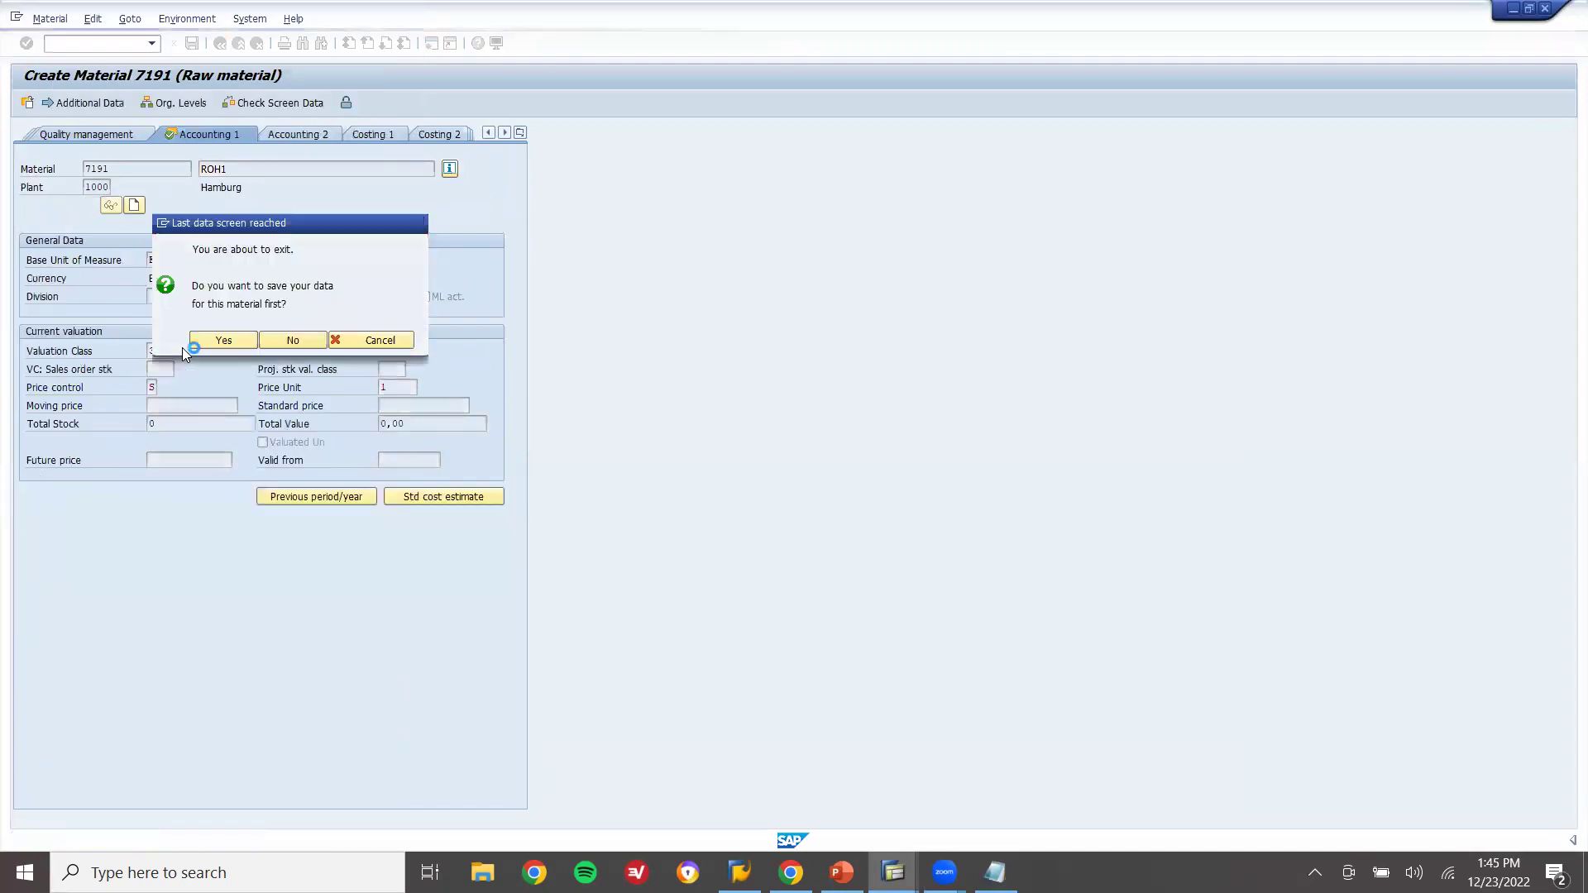
Switch to Notepad and record raw material number 7191 on a new line
key(alt+Tab)
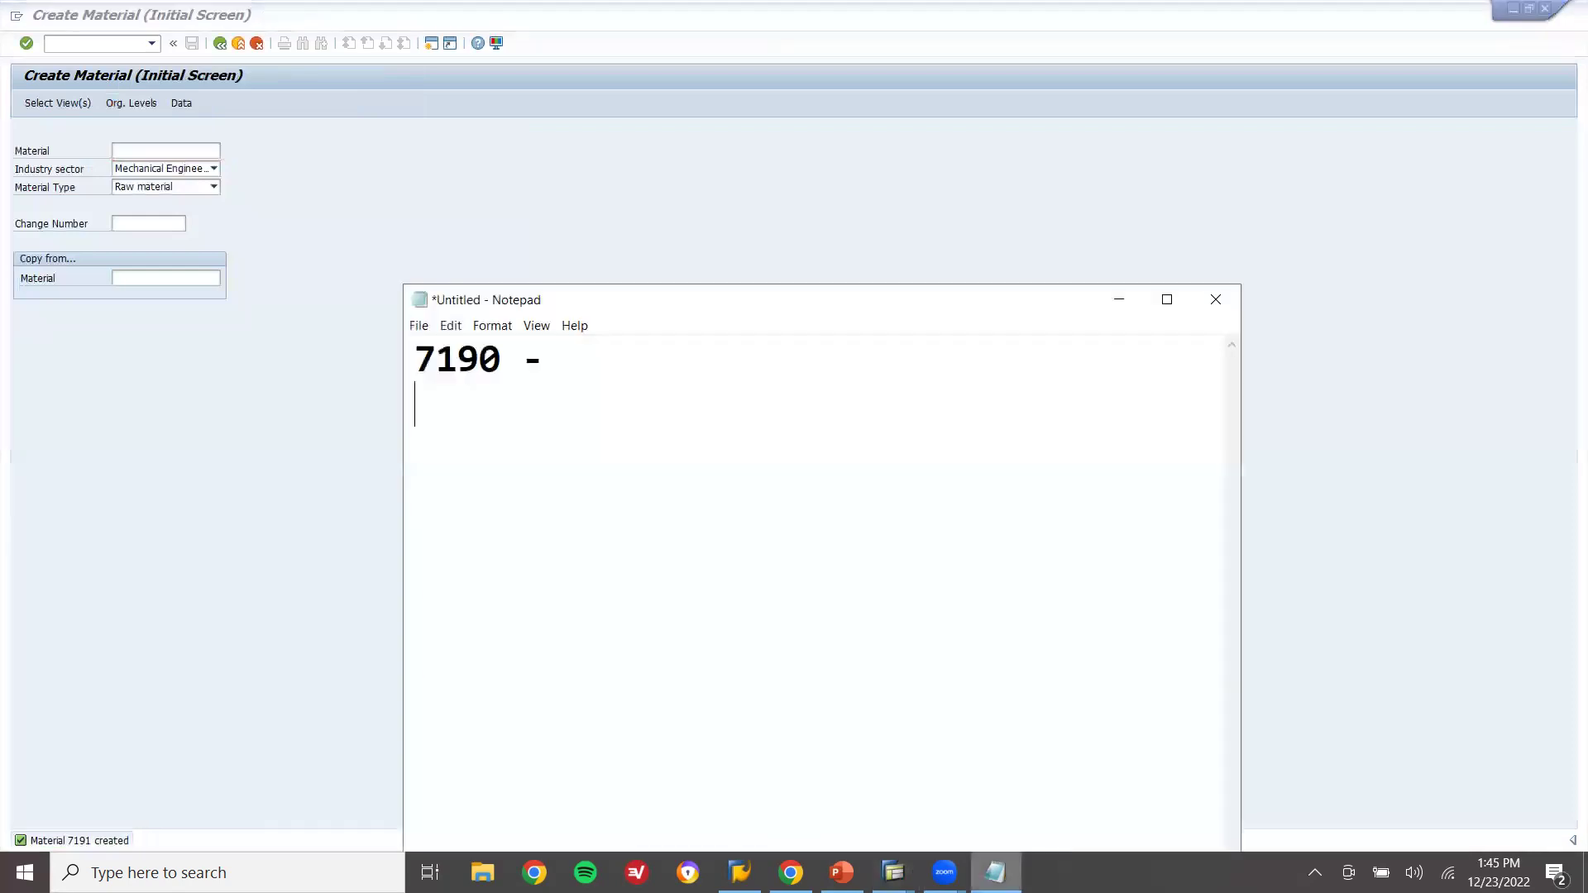
key(Return)
text(7191)
key(Return)
Return to SAP and start another raw material with the preselected views in plant 1000 and storage location 0001
click(329, 521)
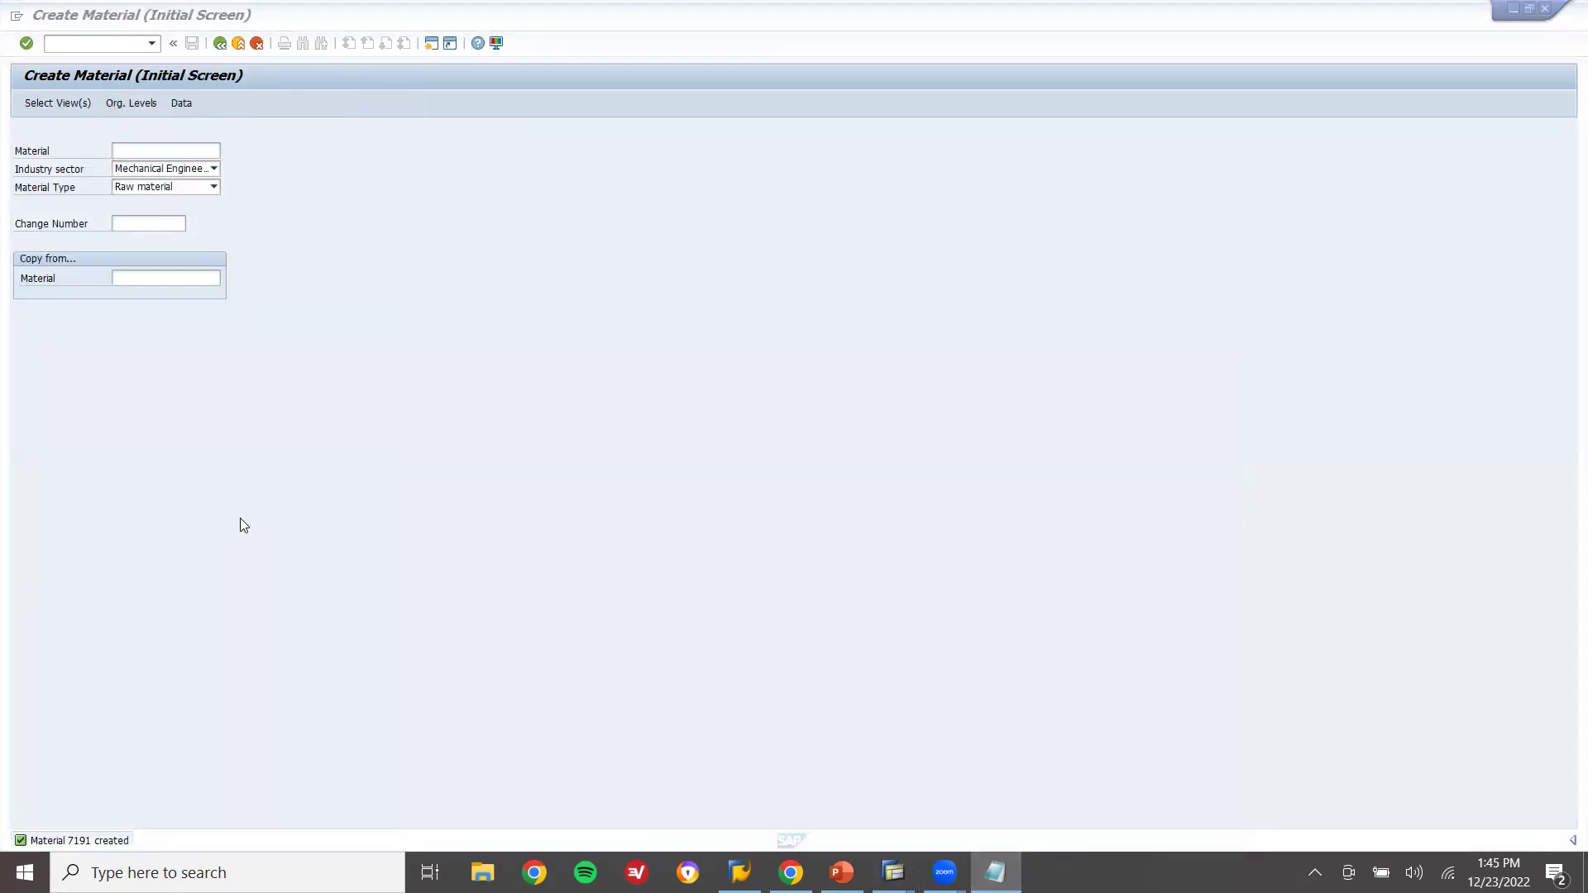
key(Return)
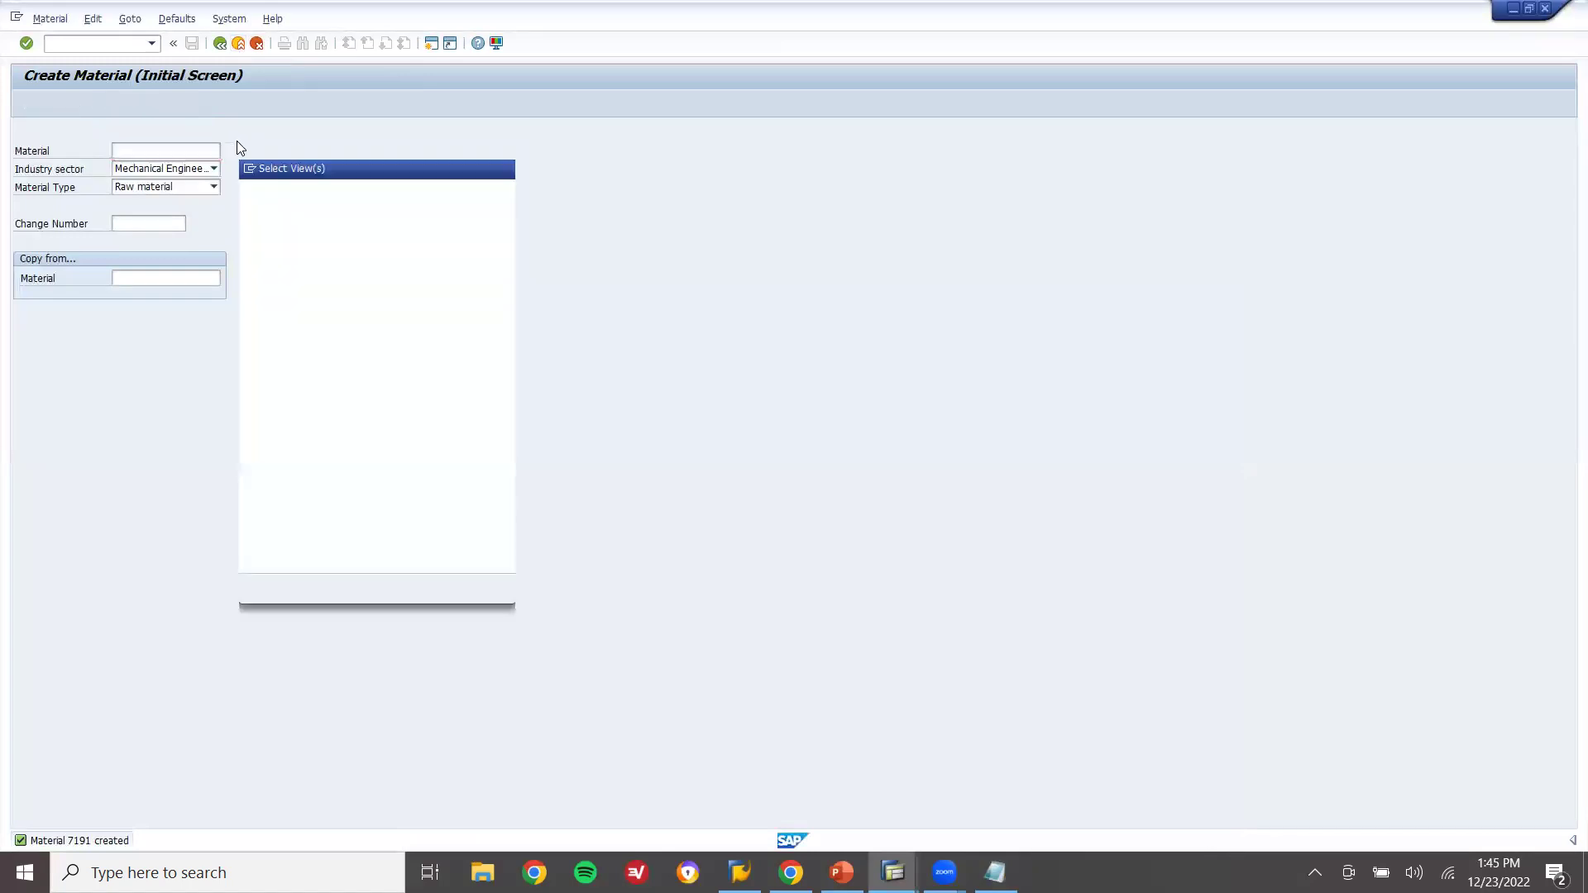
key(Return)
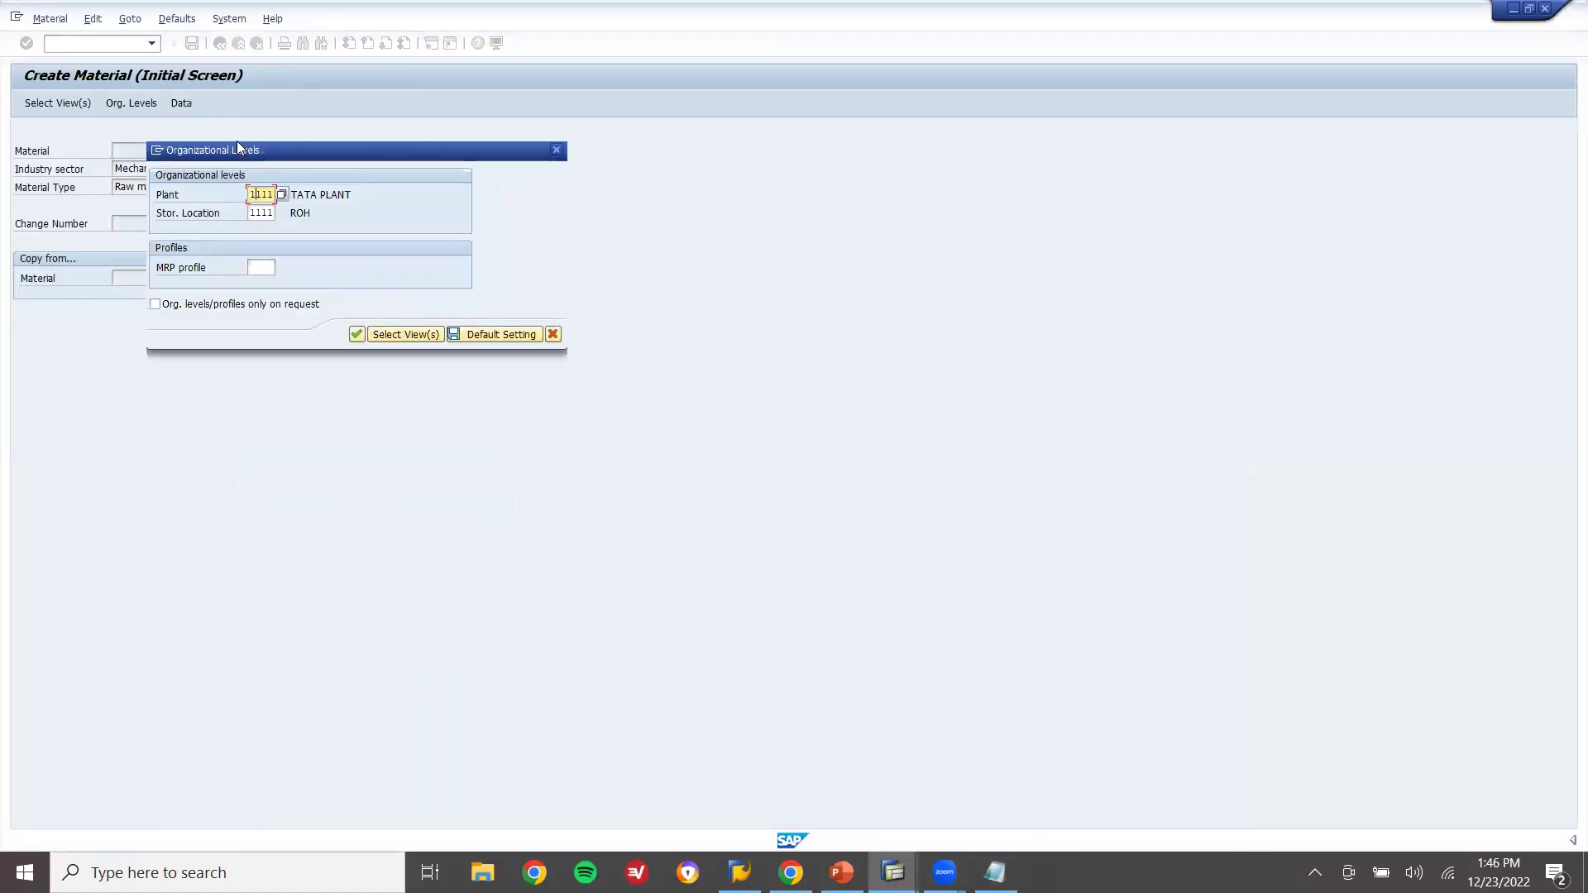
key(Tab)
key(Delete)
text(0001)
key(Return)
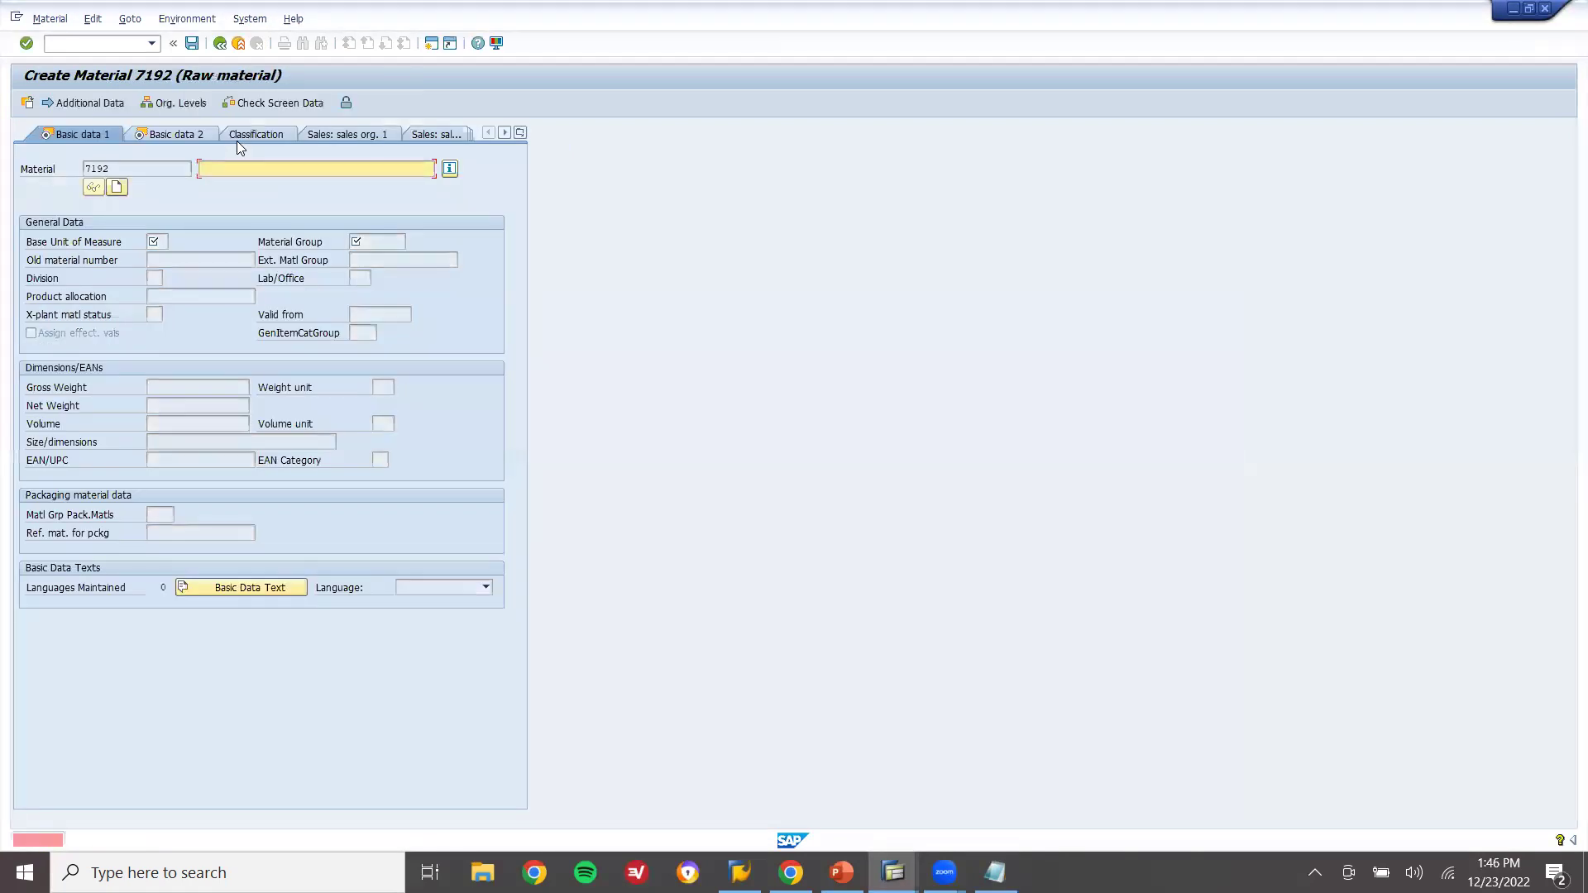
Enter the description ROH2, base unit of measure EA and material group 00103 in the Basic Data 1 view
text(ROH2)
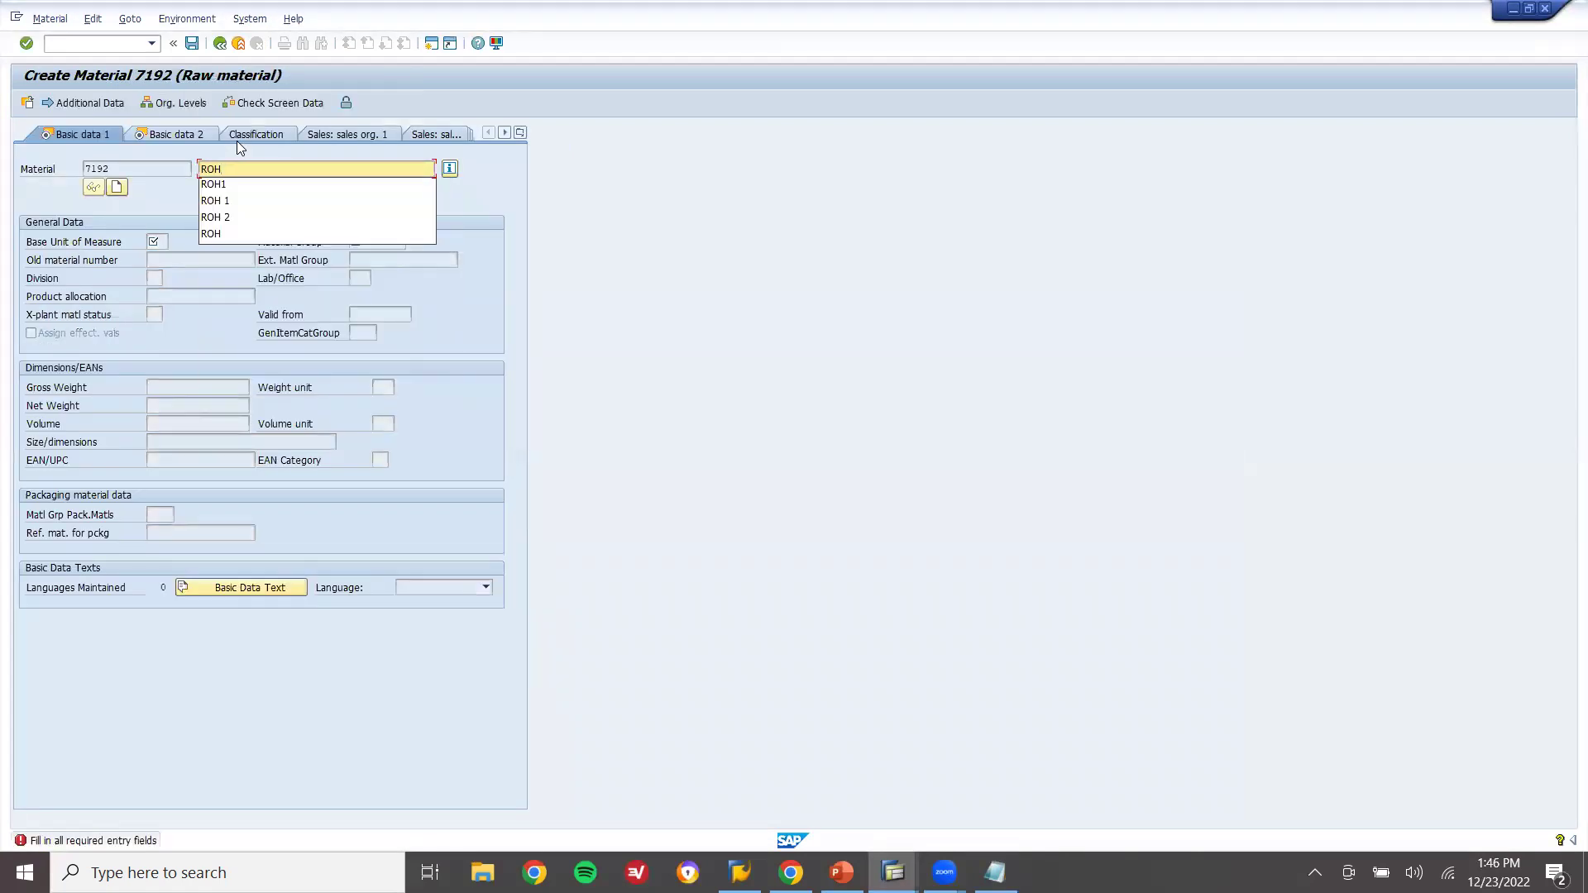
key(Return)
text(ea)
key(Tab)
text(00103)
key(Return)
Assign purchasing group 000 in the Purchasing view of ROH2
key(Return)
text(000)
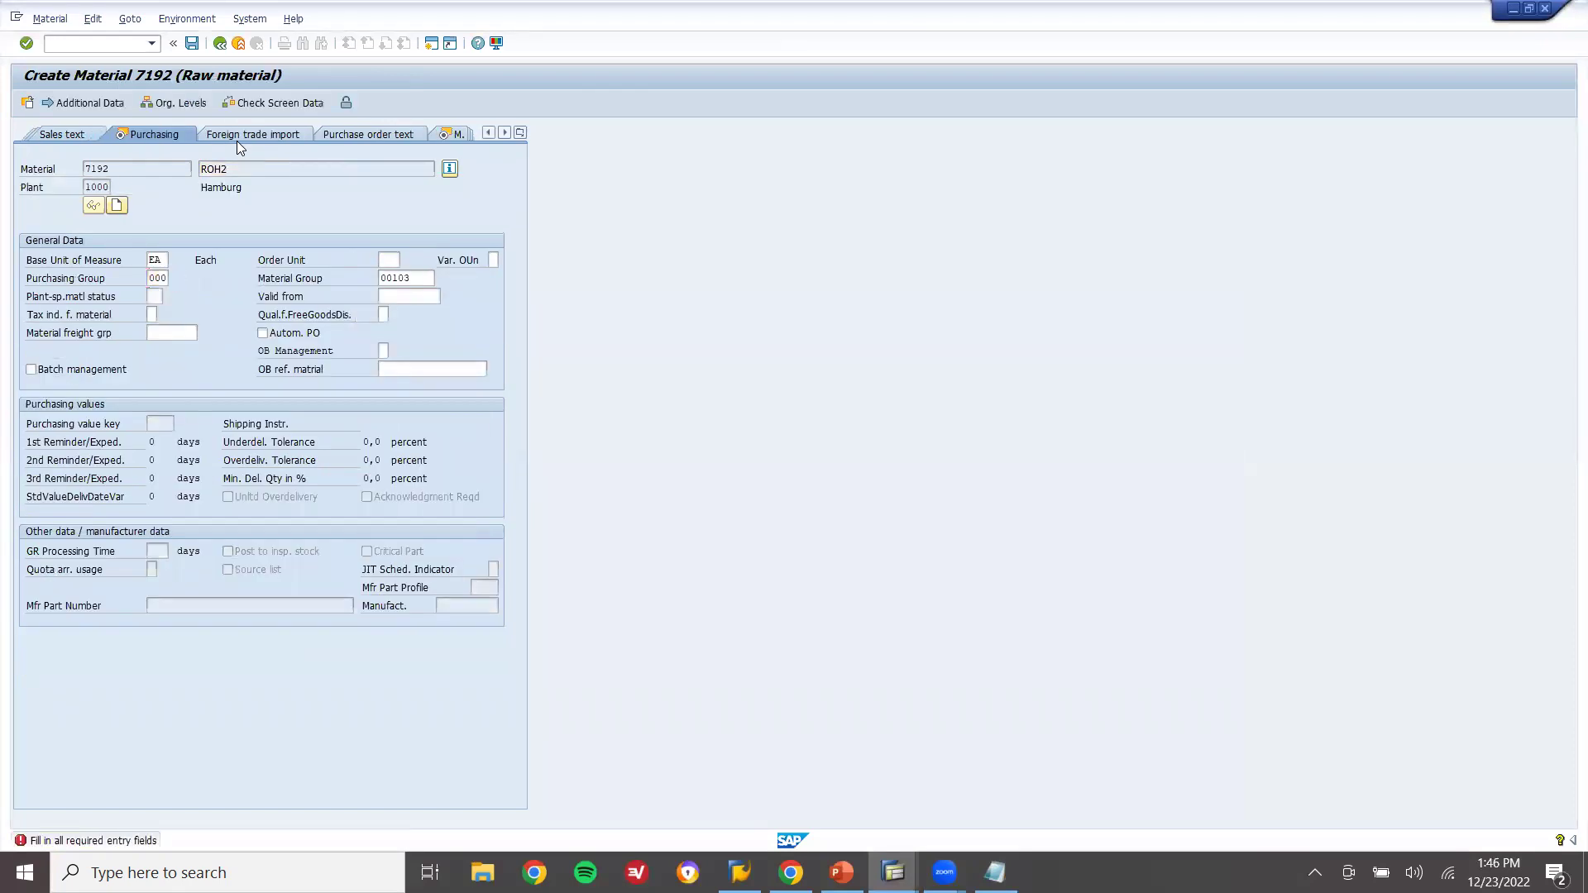
key(Return)
Set MRP type V1 for ROH2 with reorder point 200 and MRP controller 000
text(v1)
key(Return)
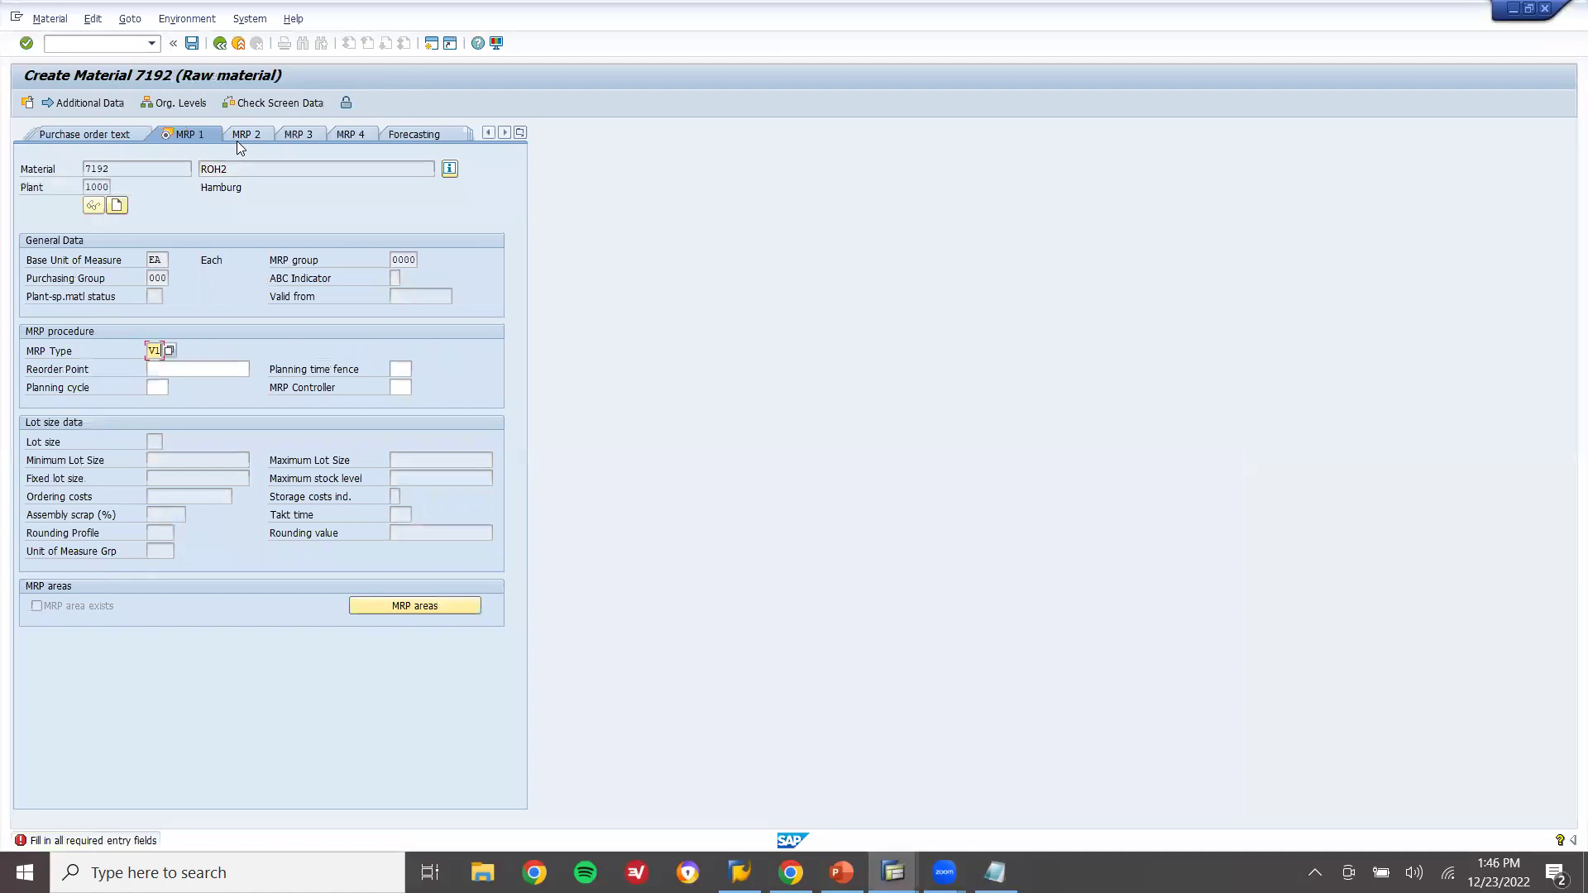
key(Return)
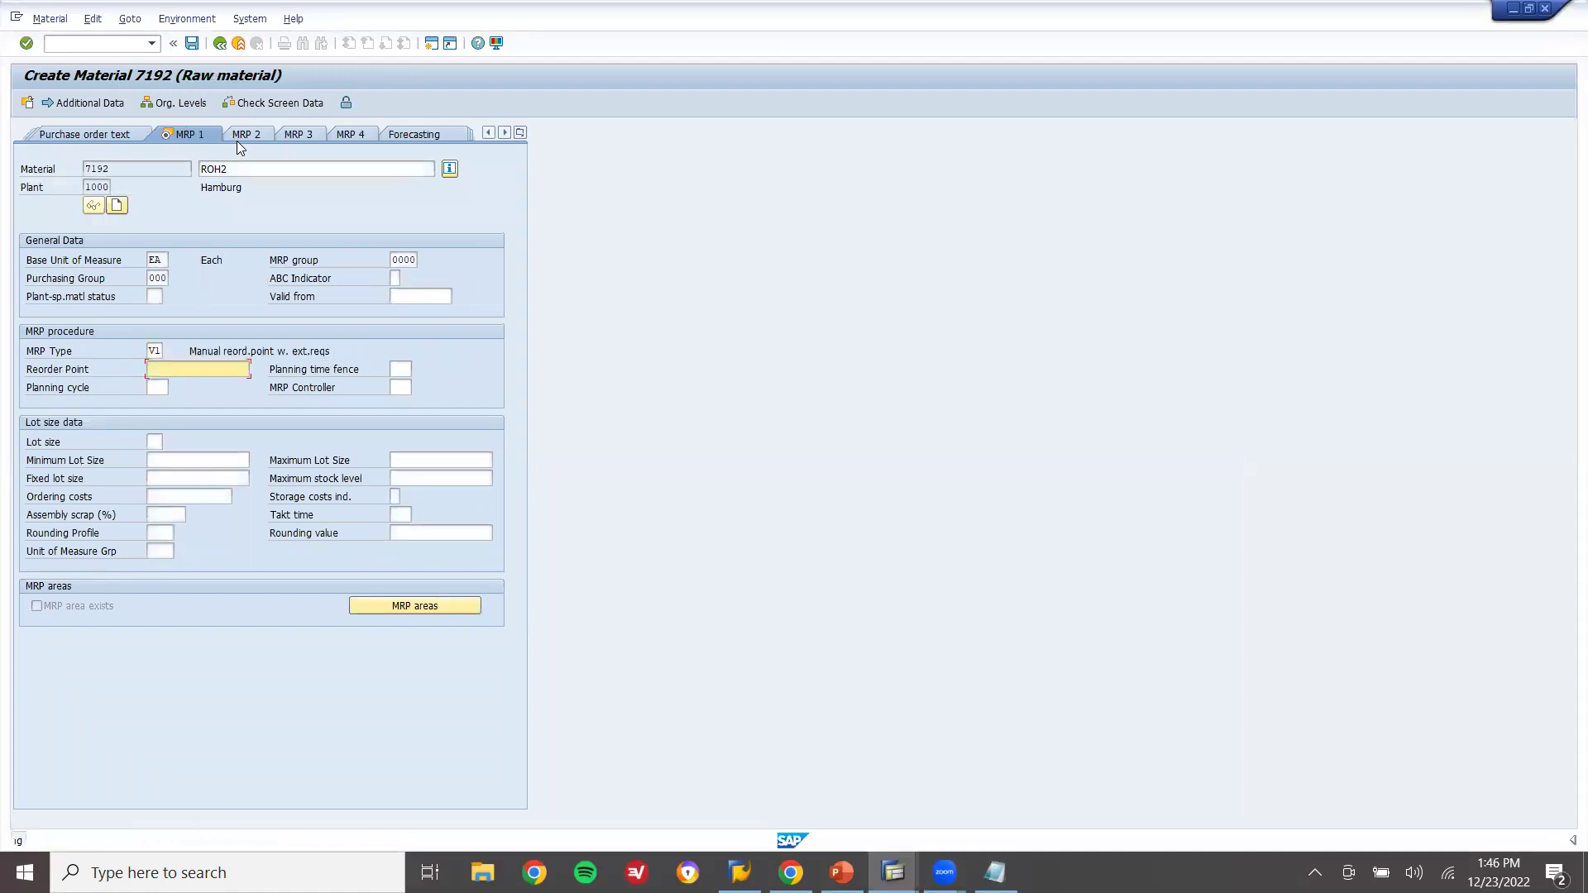
text(200)
key(Return)
text(000)
key(Return)
Set the lot size of ROH2 to HB with a maximum stock level of 250 and complete the MRP 1 view
text(hb)
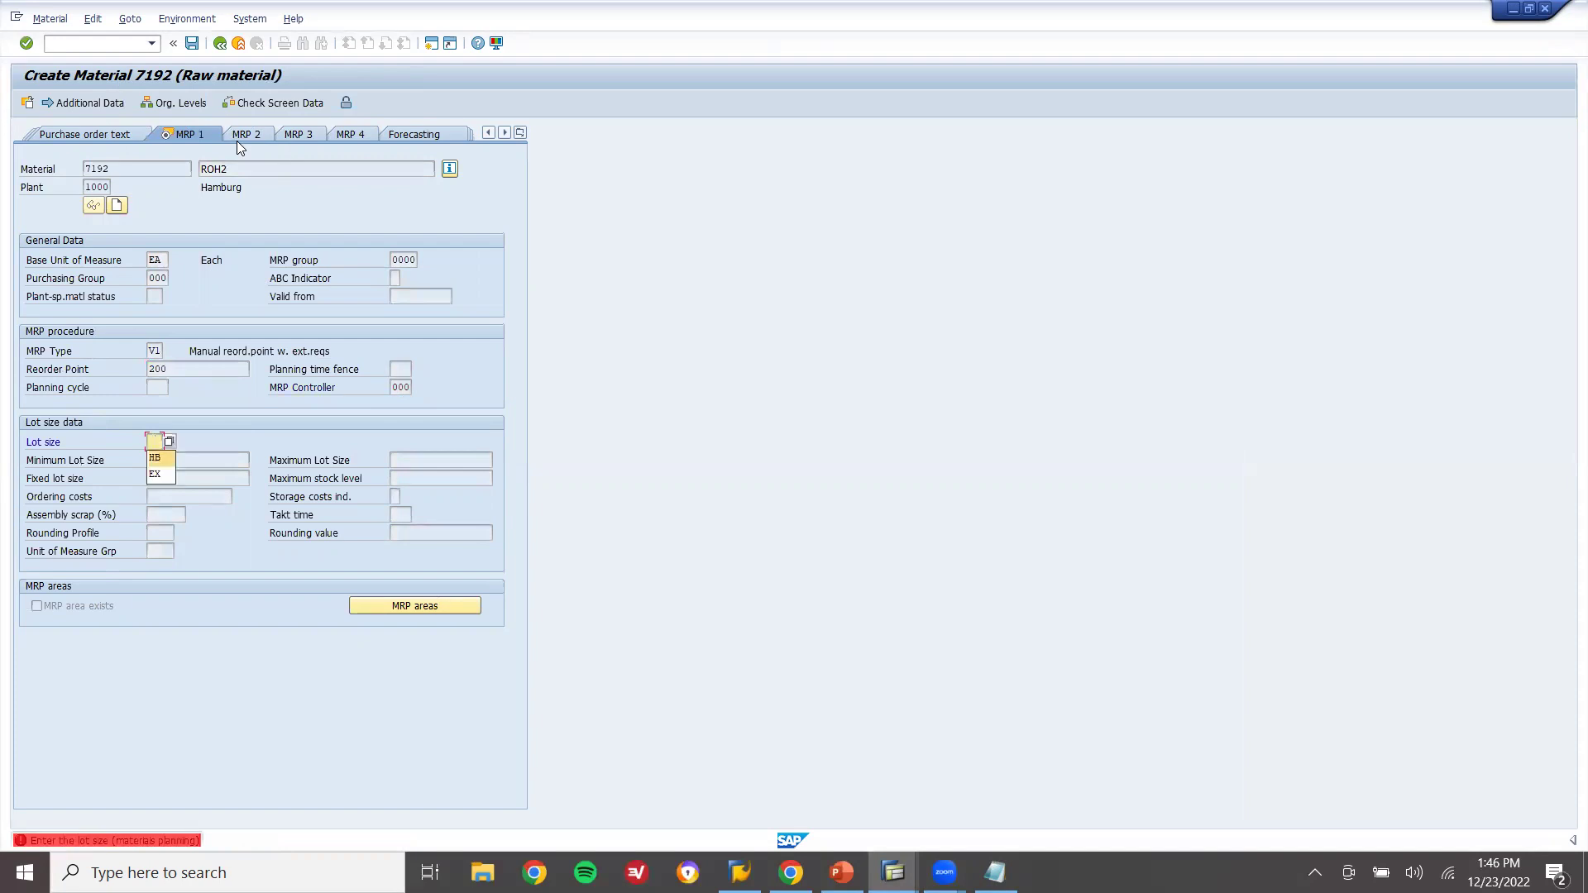
key(Return)
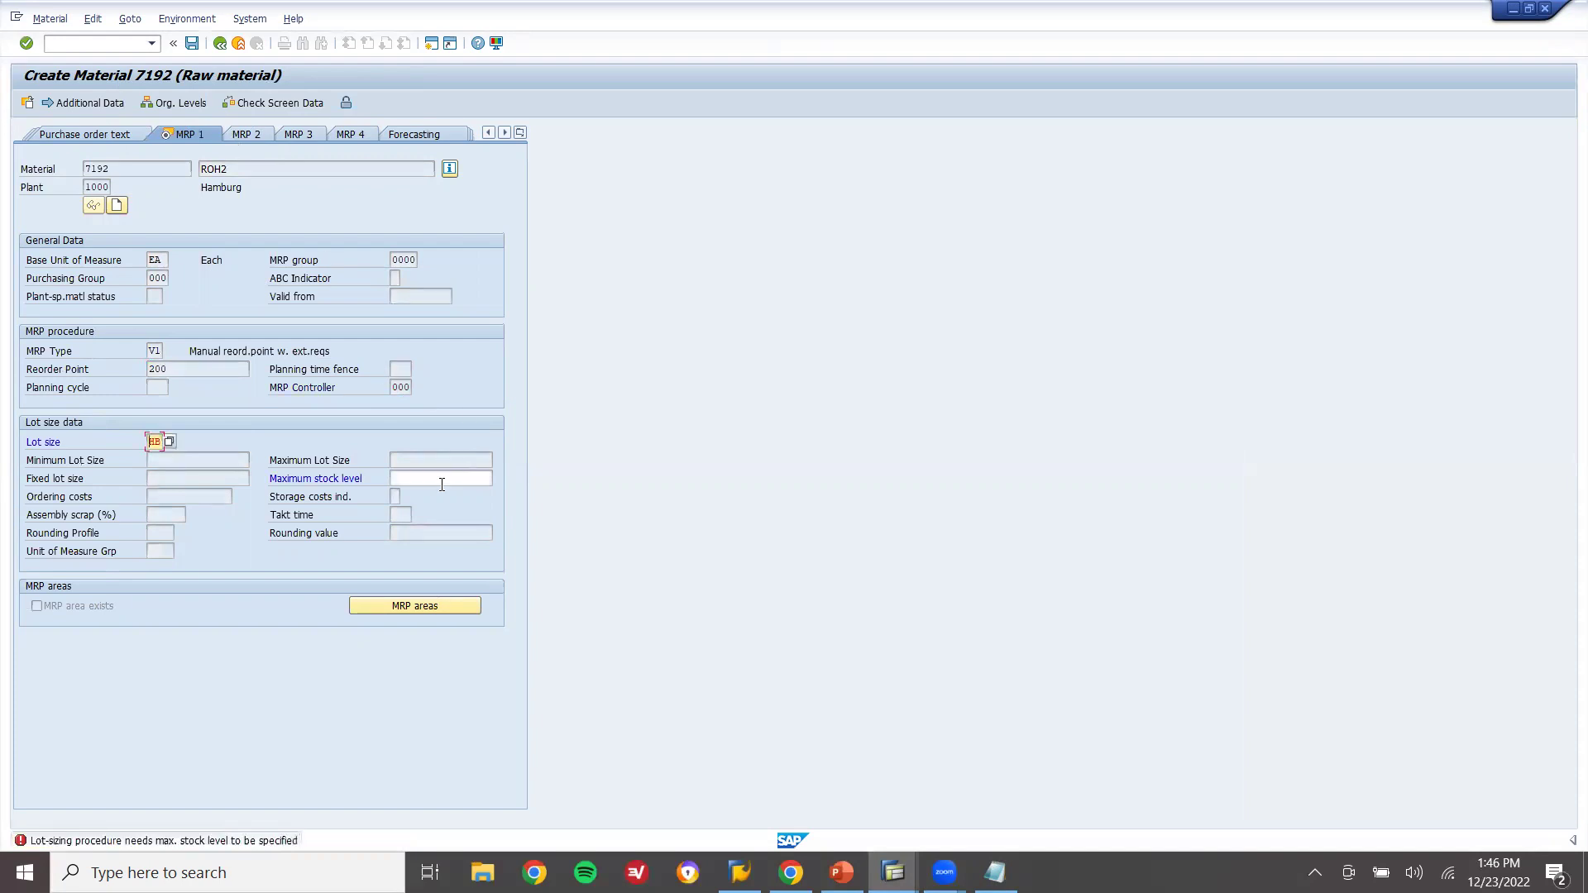
click(441, 481)
text(250)
key(Return)
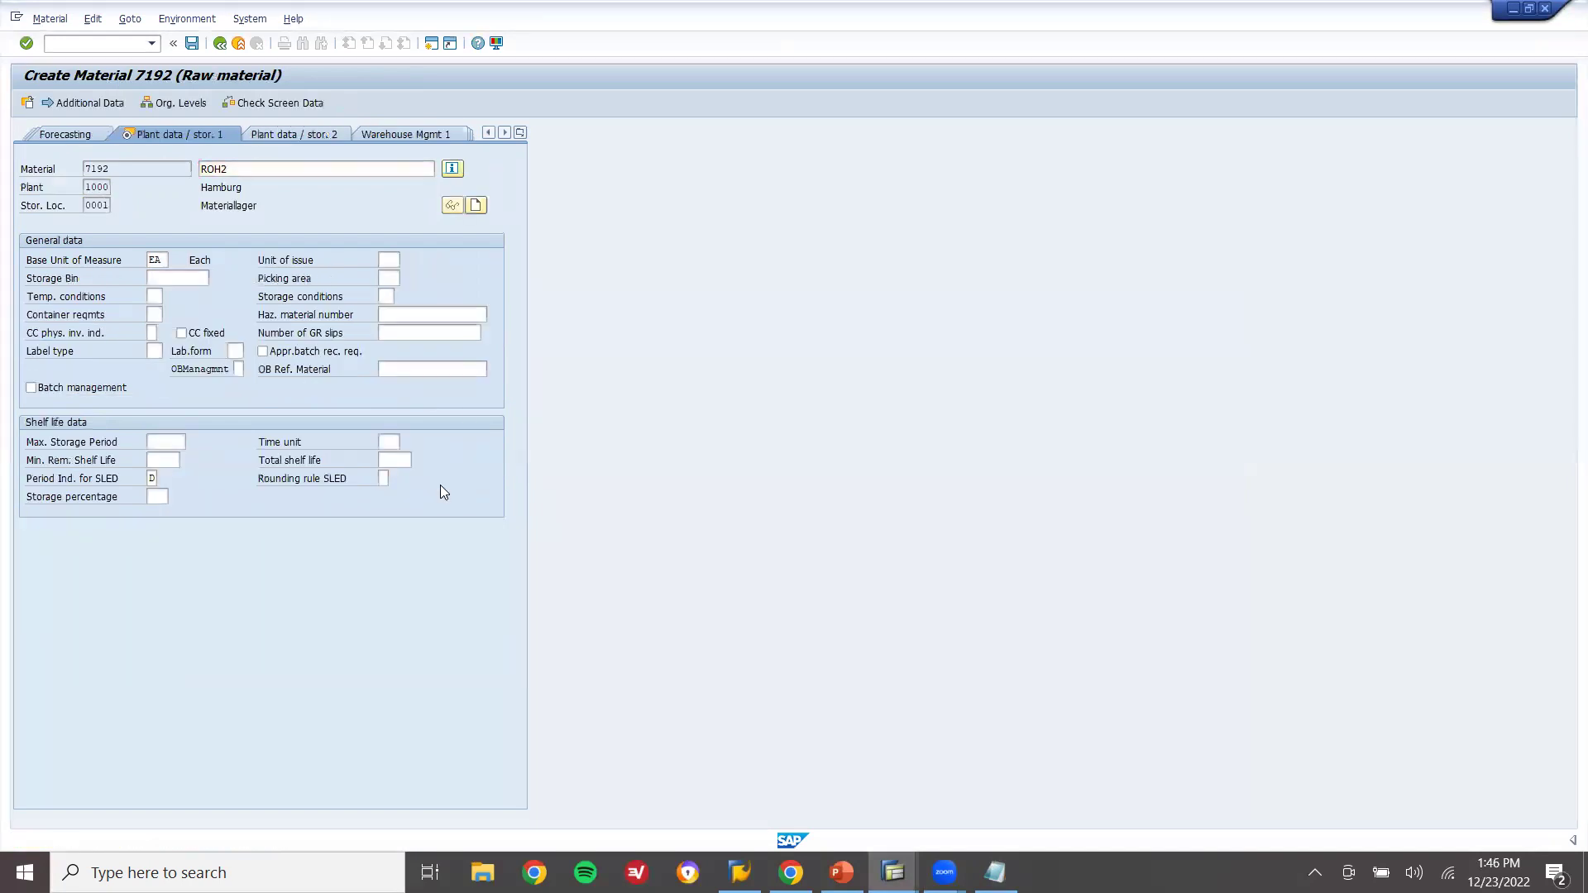
Complete the remaining plant data and Accounting 1 views of ROH2 with valuation class 3000 and save the material
key(Return)
key(Down)
key(Return)
key(Return)
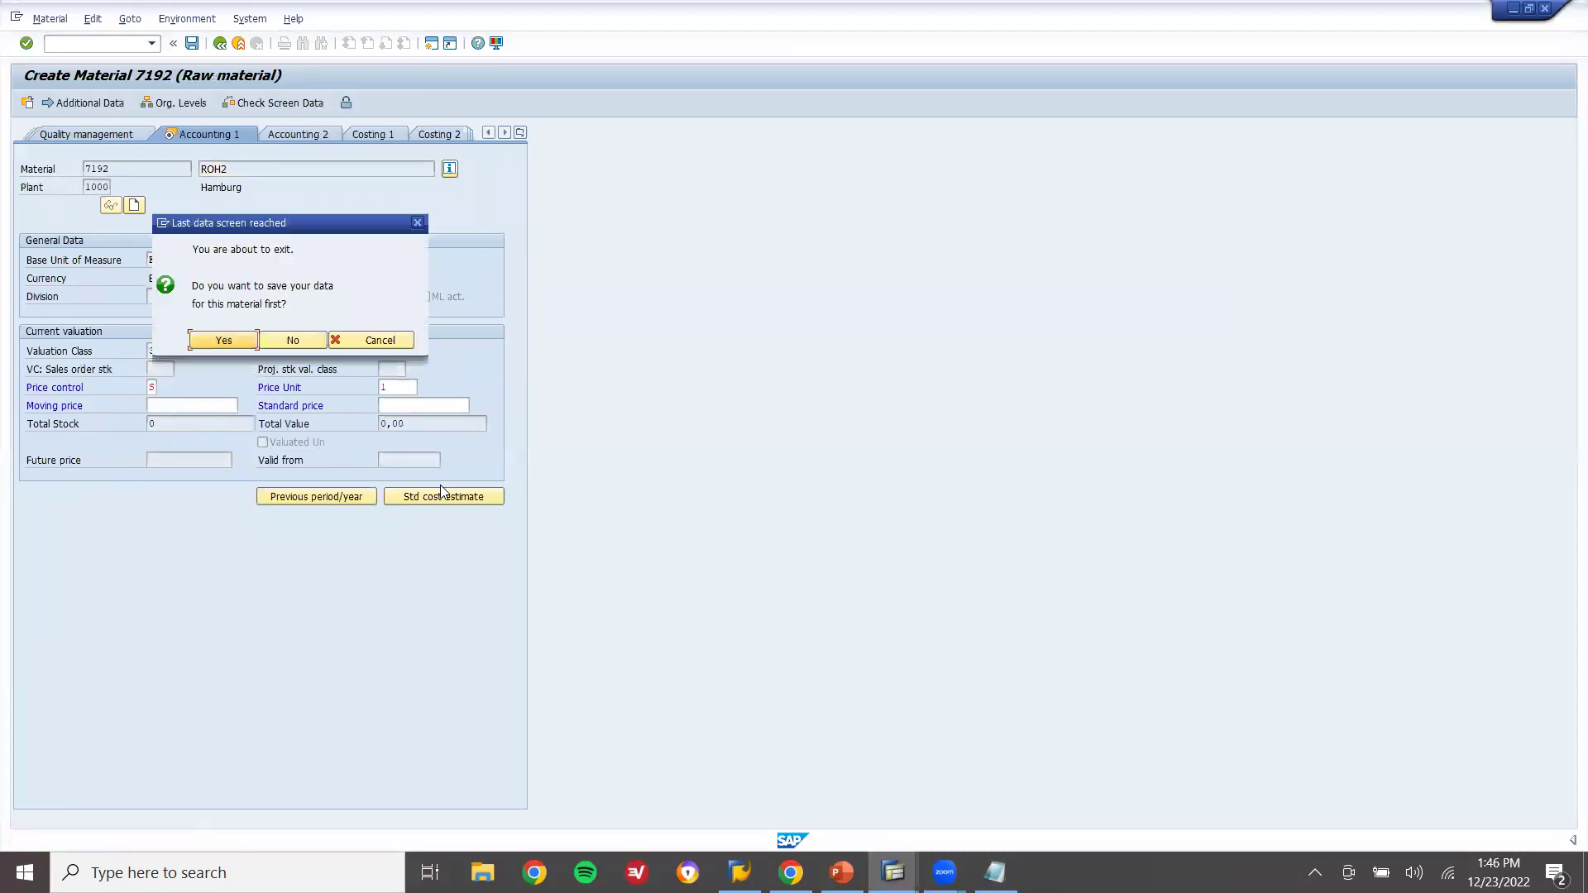
key(Return)
key(Return)
key(Return)
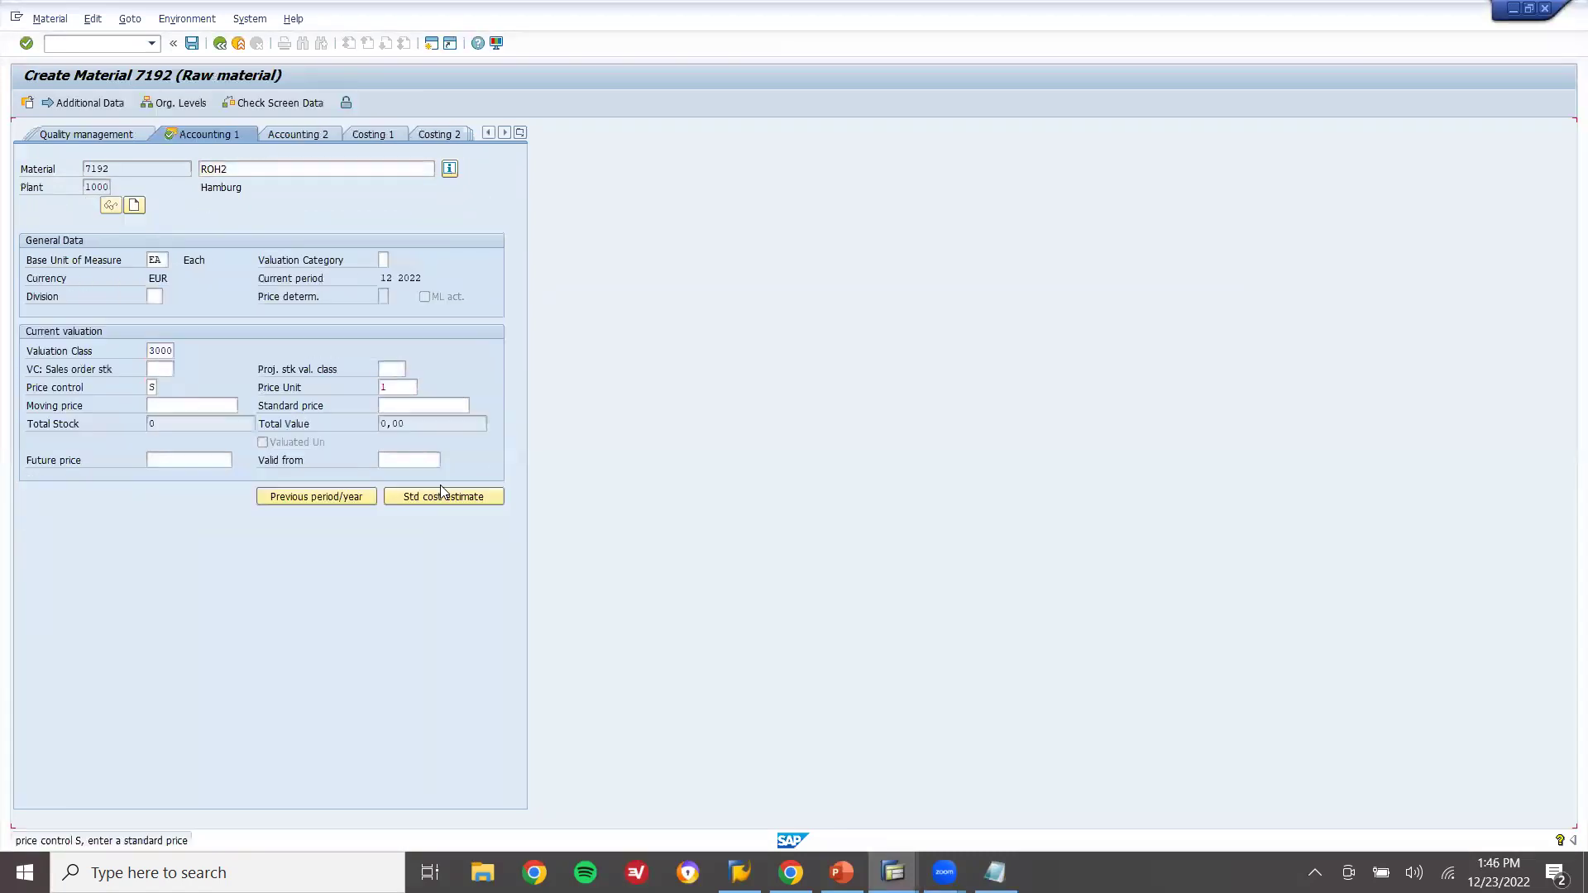
key(Return)
key(Return)
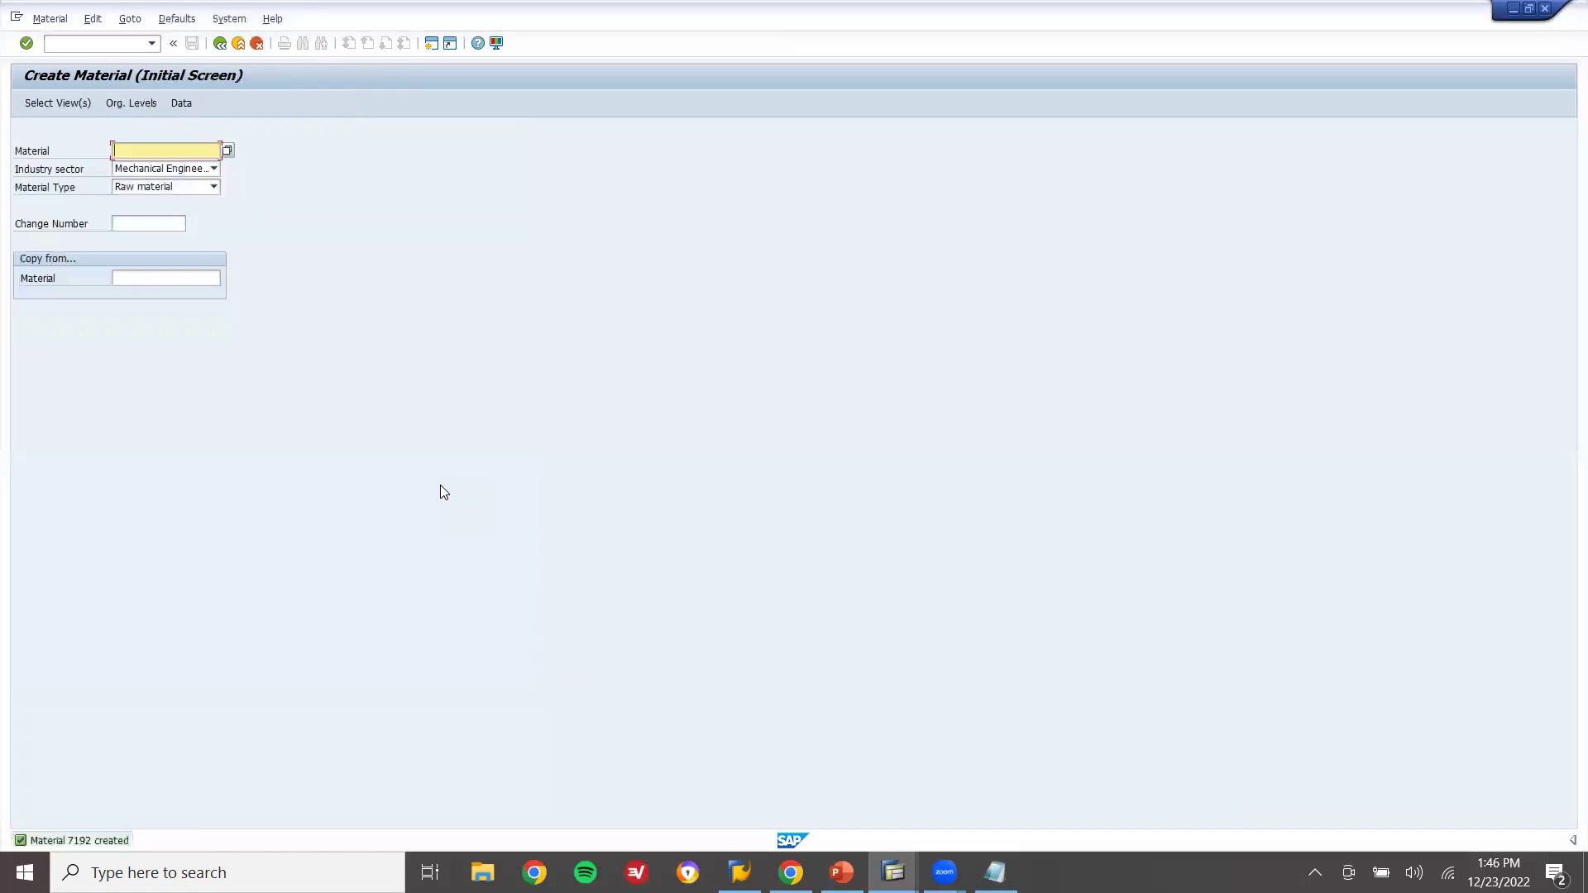
Switch to Notepad, add material number 7192, and label 7190 as FERT and both 7191 and 7192 as ROH
key(alt+Tab)
text(7192)
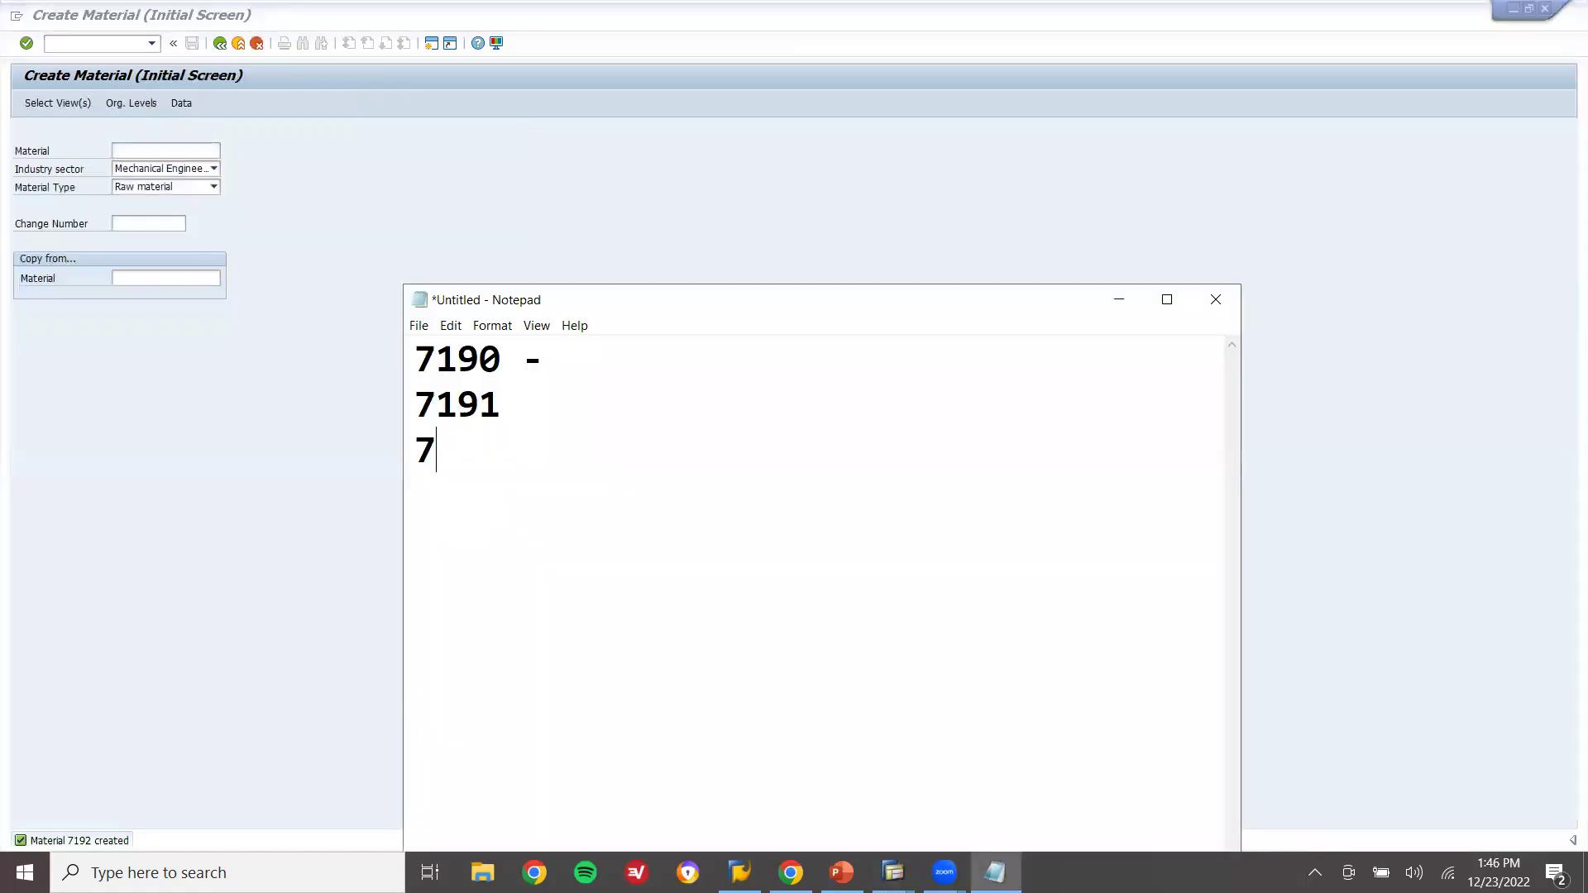
key(Return)
text(- ROH)
click(500, 450)
text(- ROH)
key(BackSpace)
text(OH)
key(Up)
key(Up)
text(FERT)
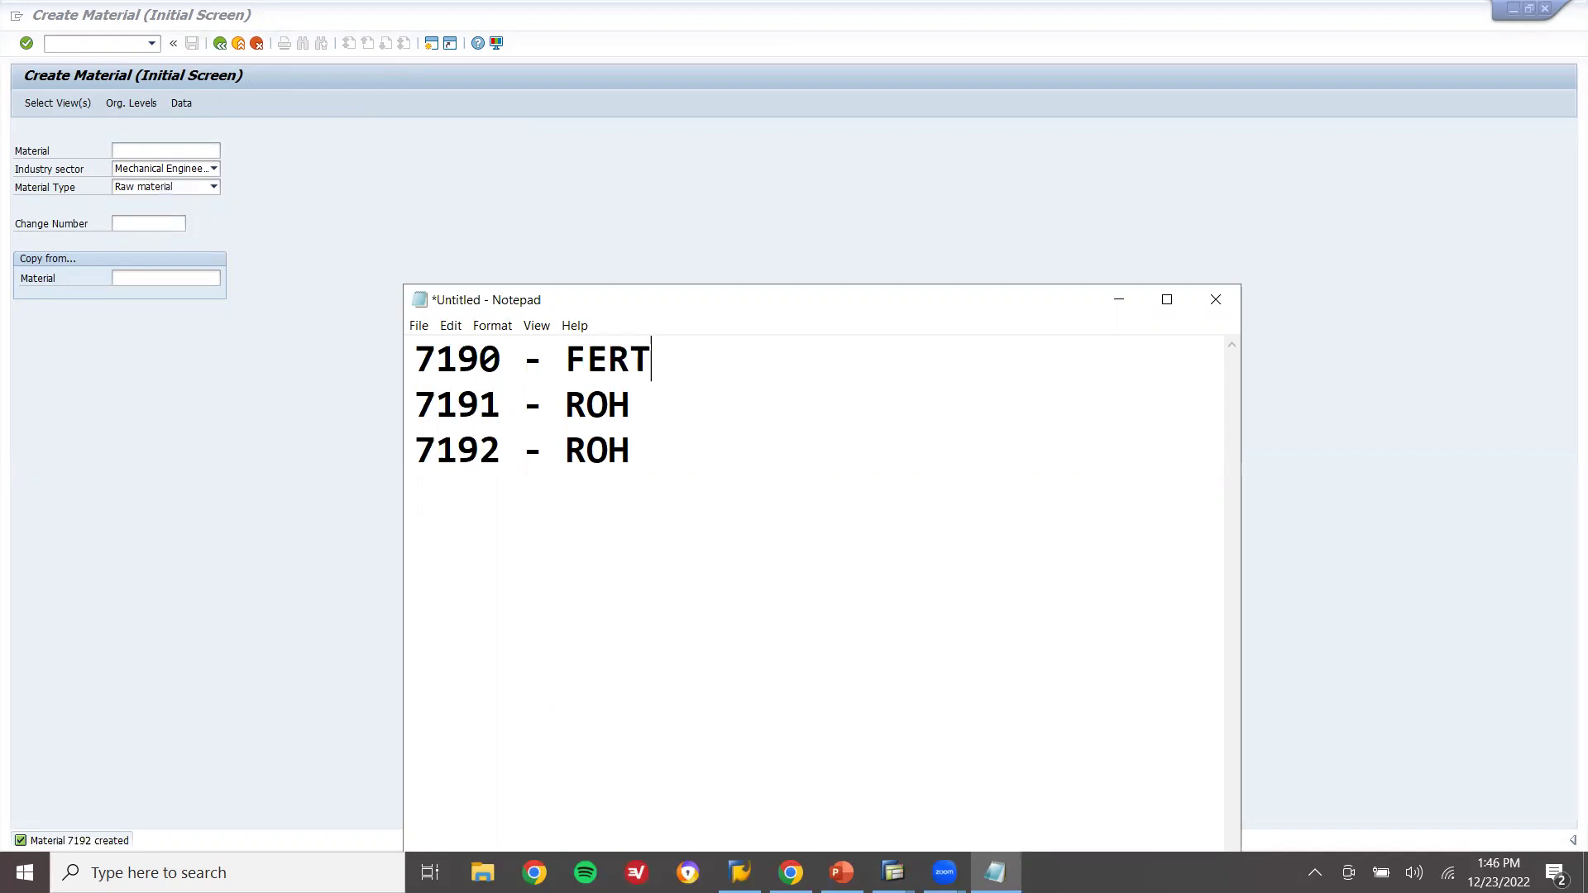
Switch back to SAP, leave material creation and start transaction MD01 for the MRP run
click(175, 495)
key(F3)
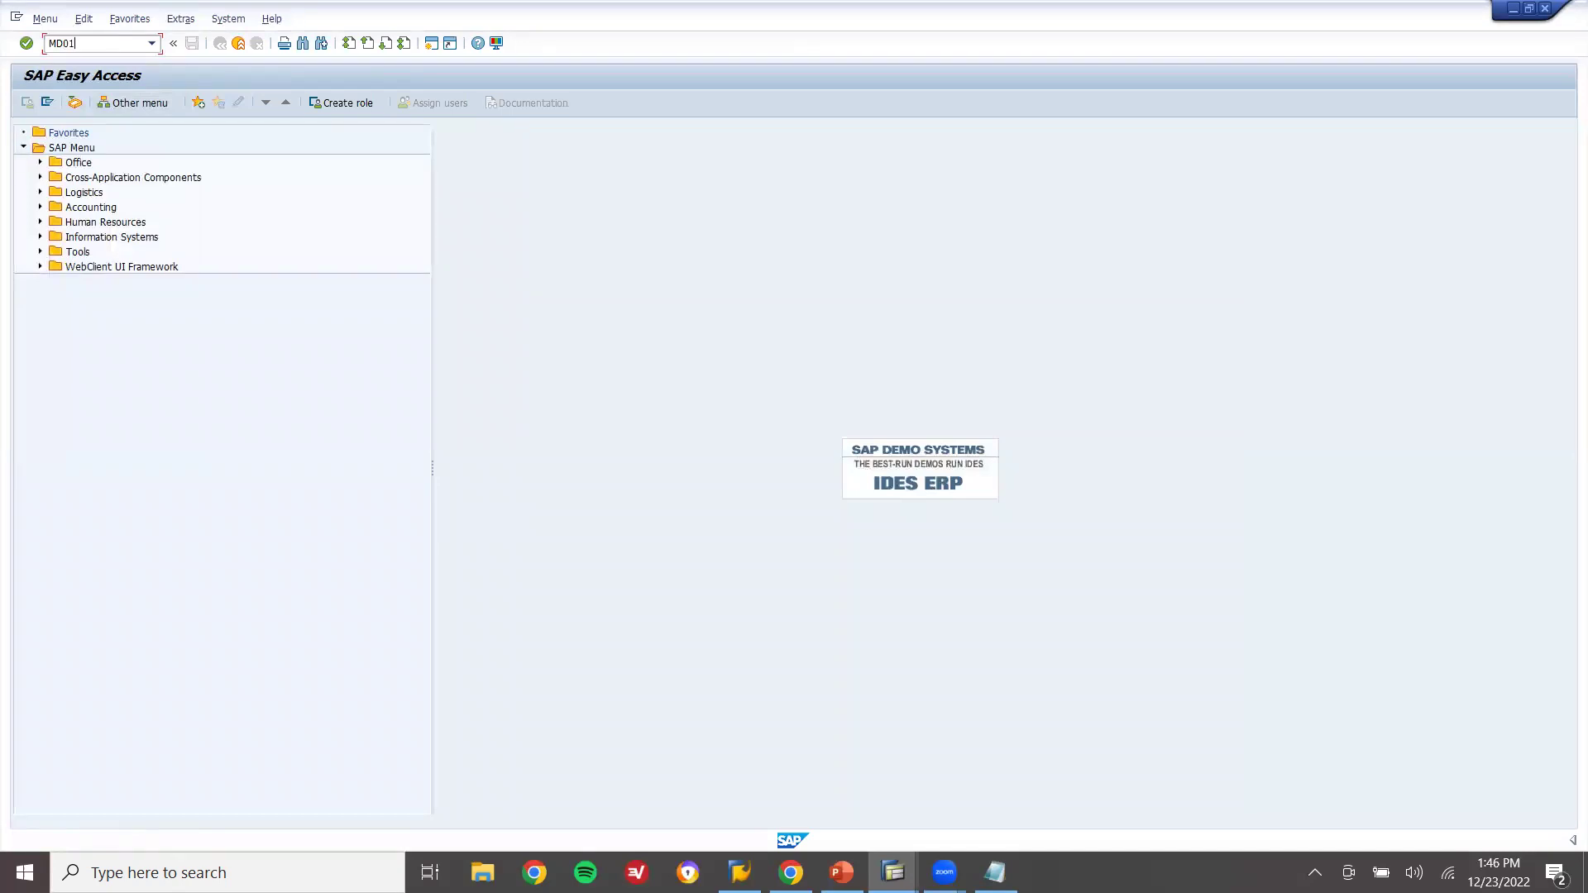
click(995, 873)
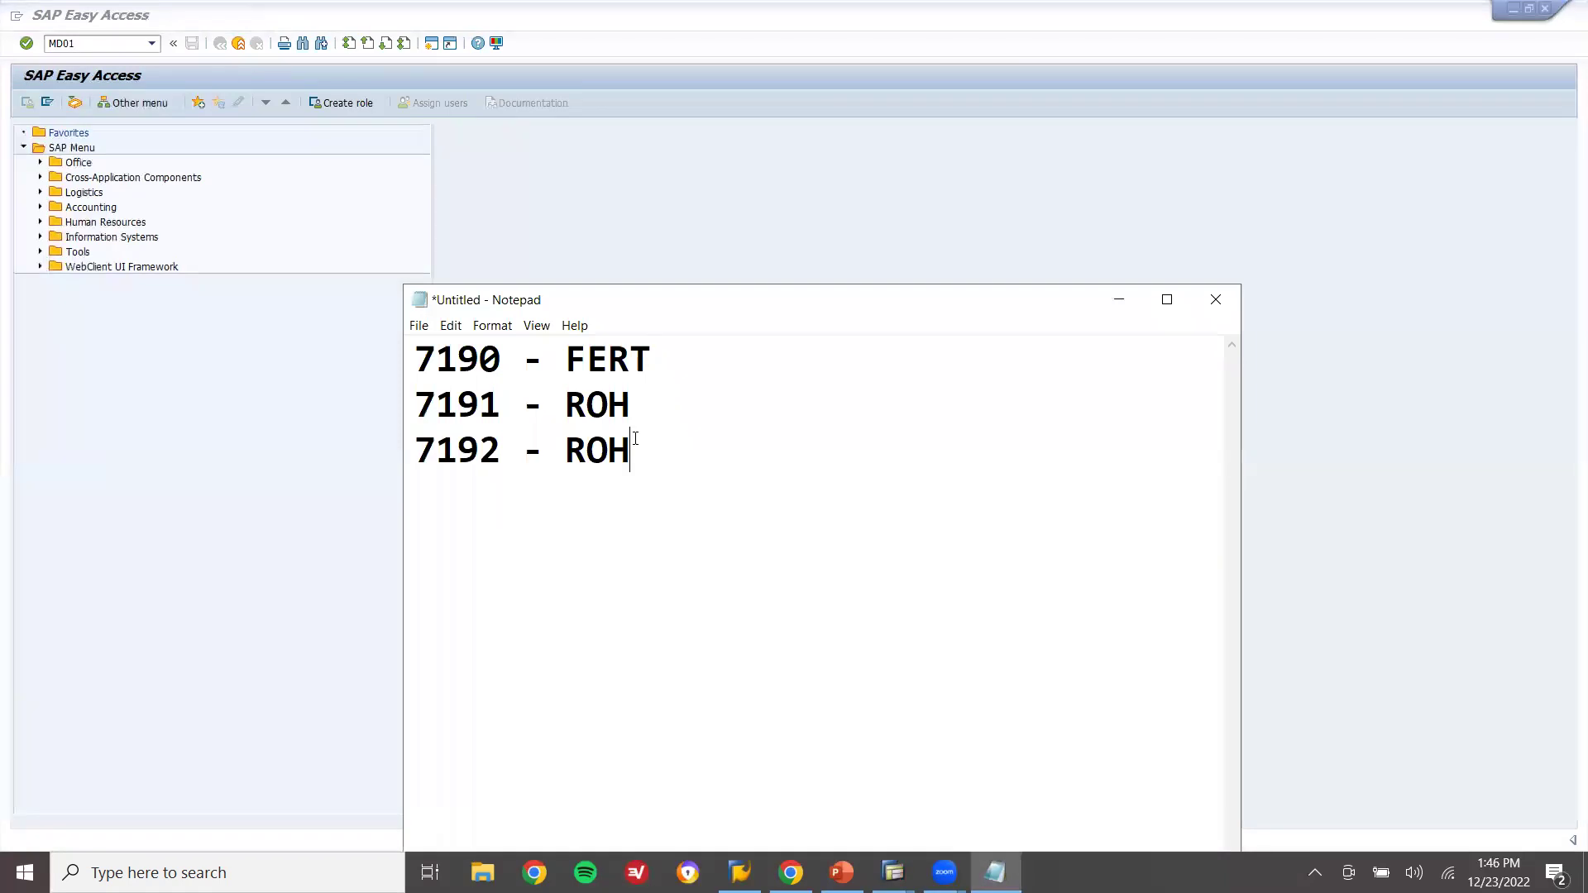
drag(634, 438, 337, 364)
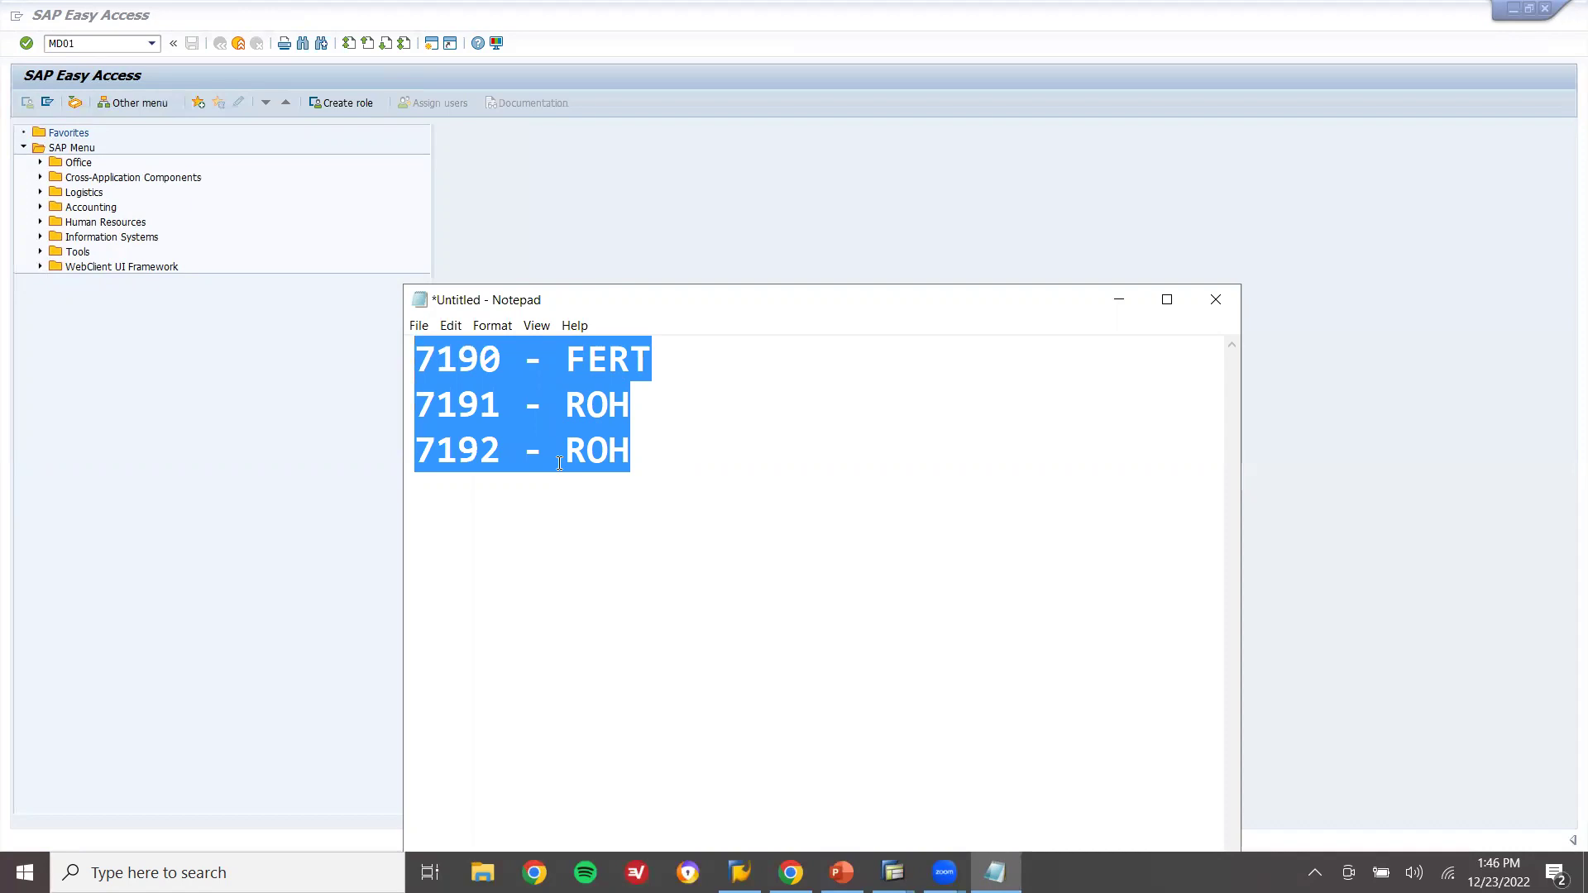
click(689, 351)
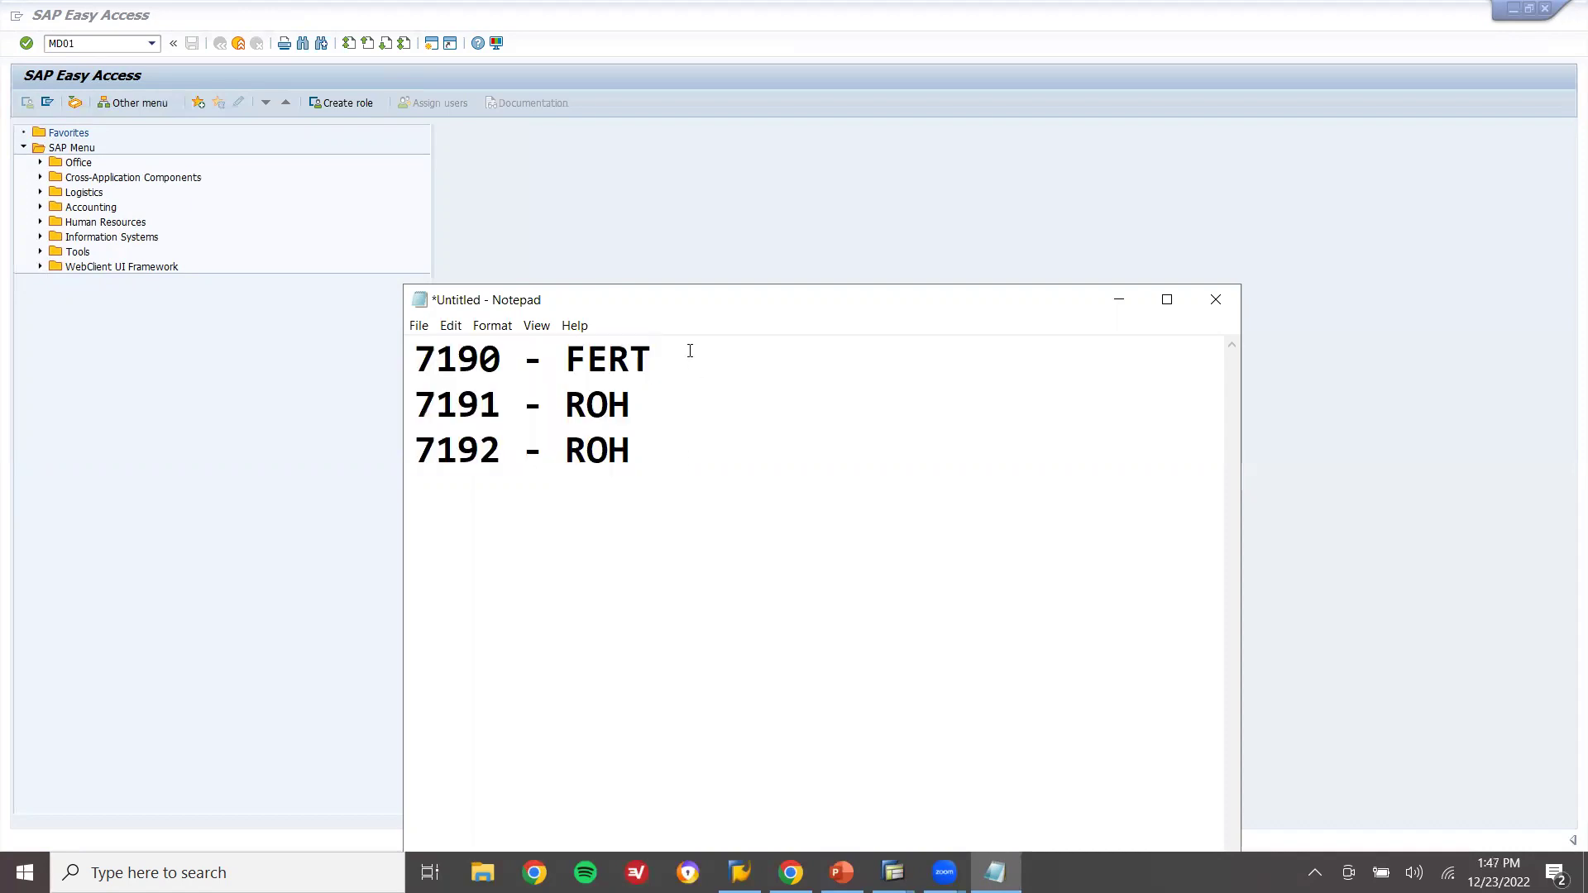
drag(409, 403, 701, 480)
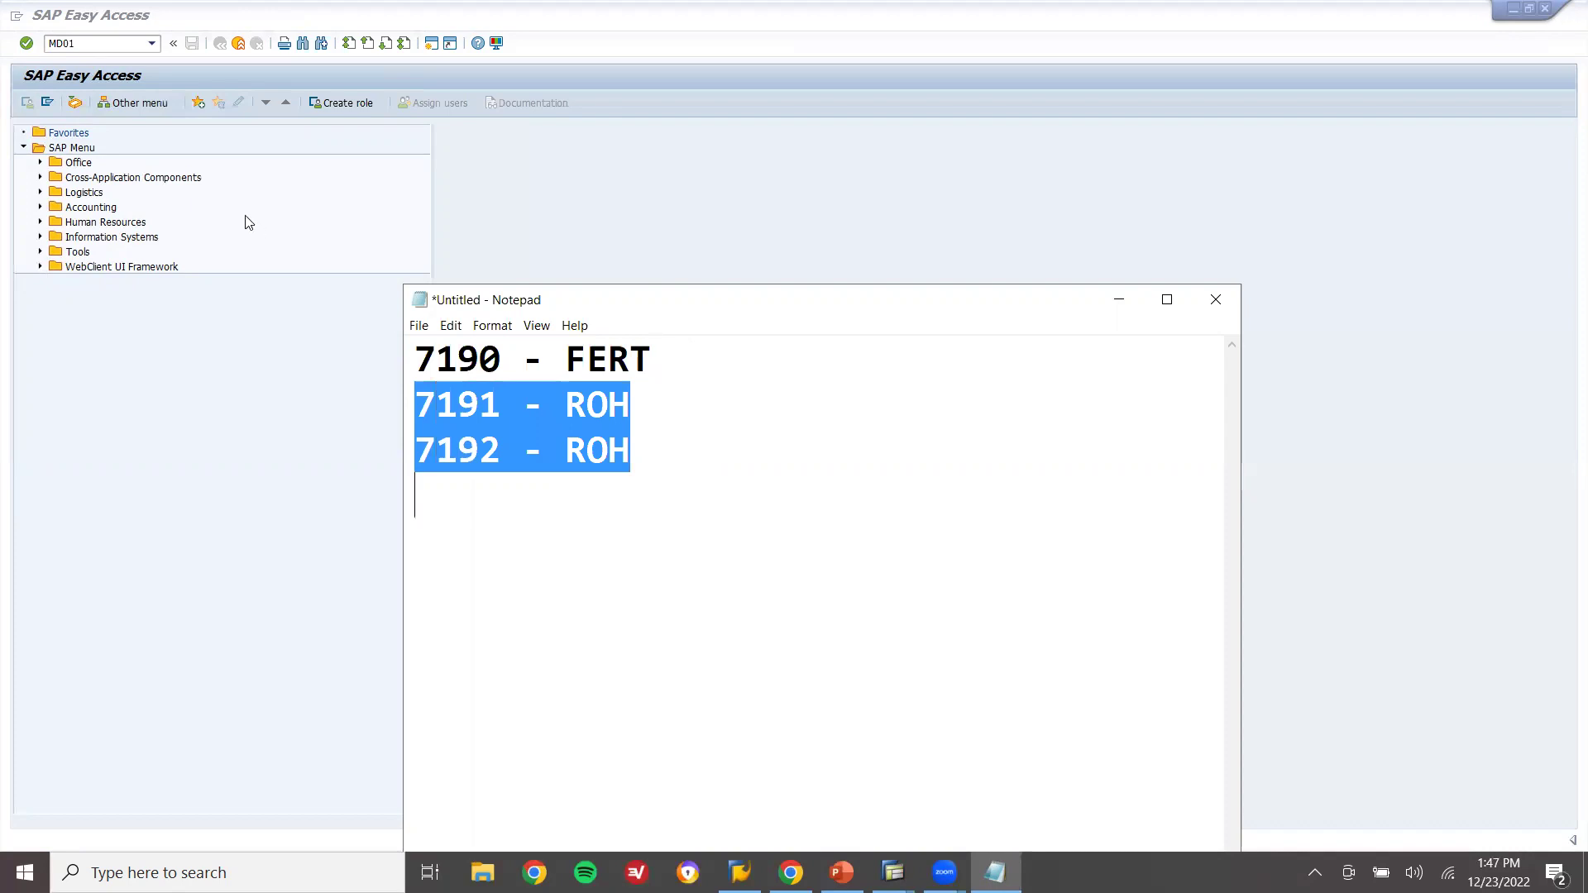
click(120, 43)
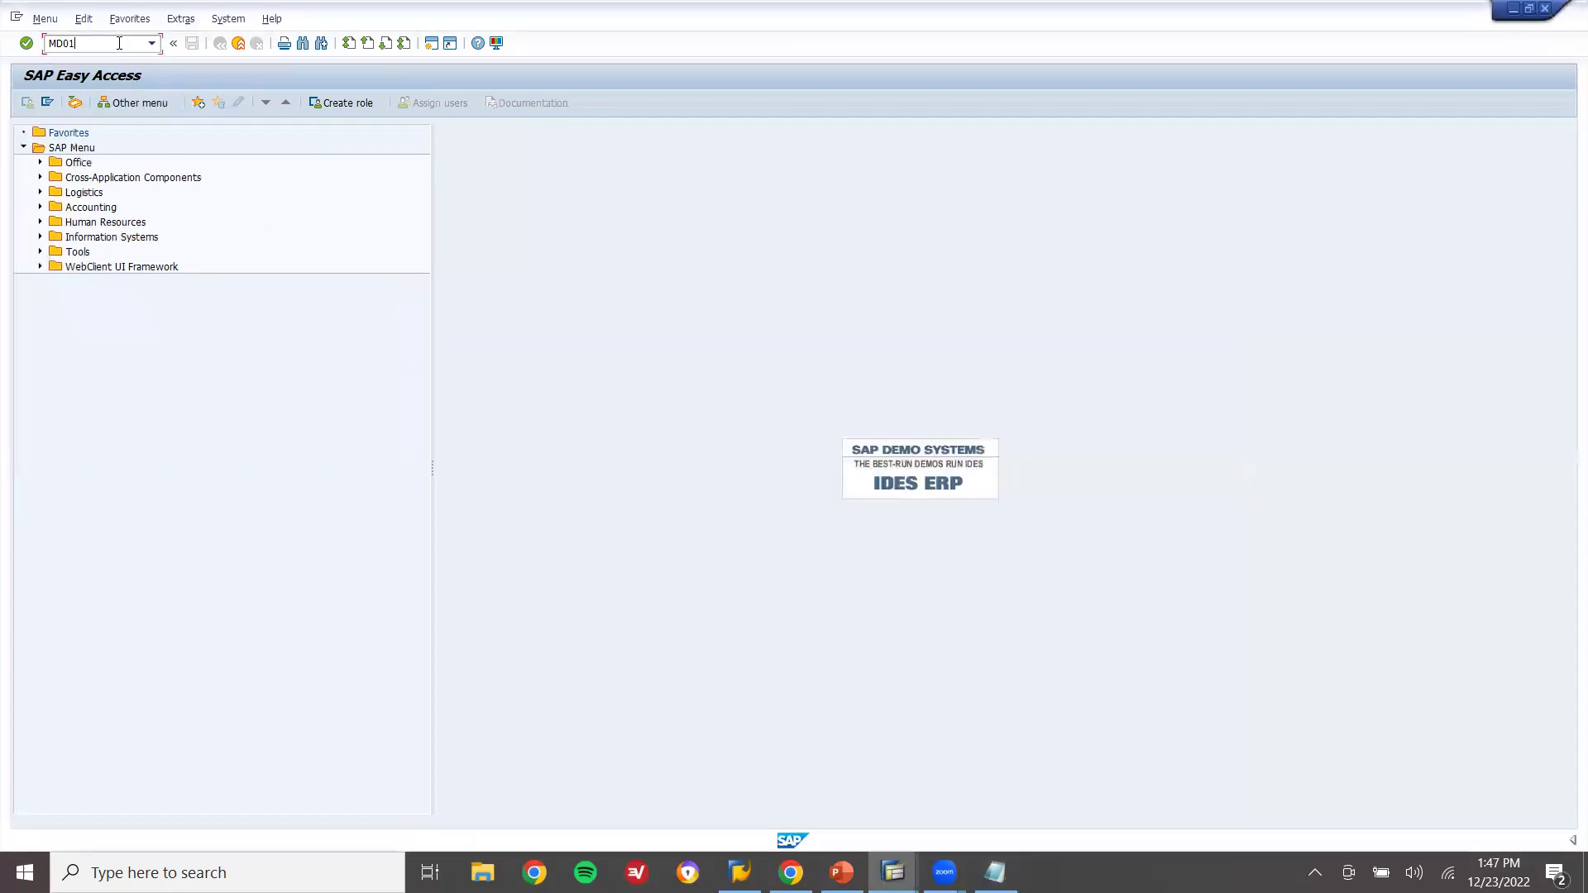
key(Return)
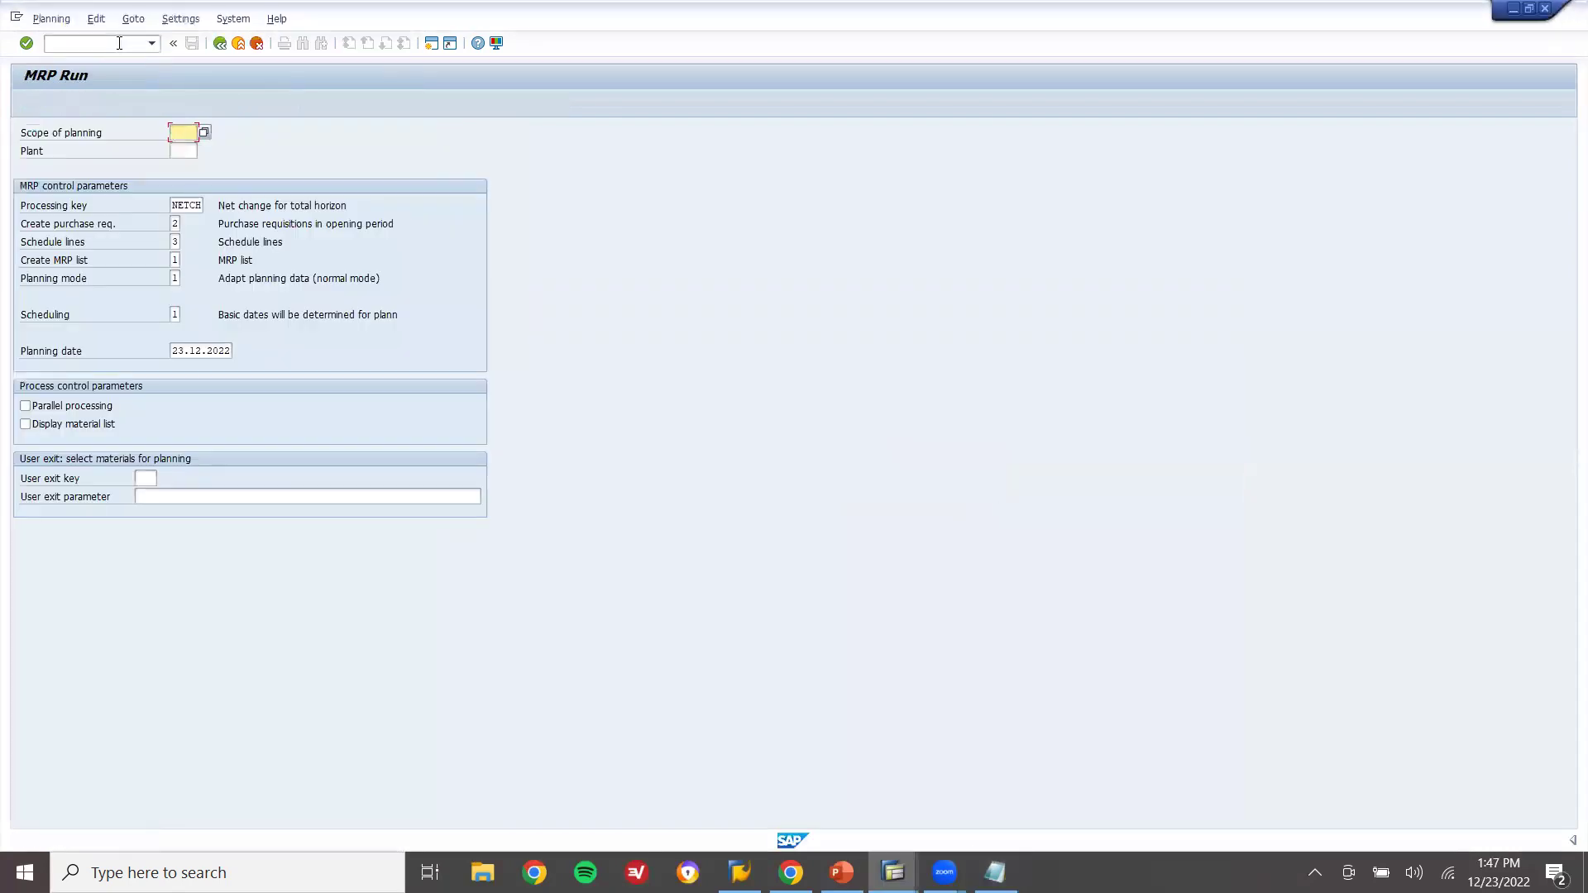
Execute the MRP run for plant 1000 with processing key NETCH
key(Tab)
key(Down)
key(Down)
key(Return)
key(Return)
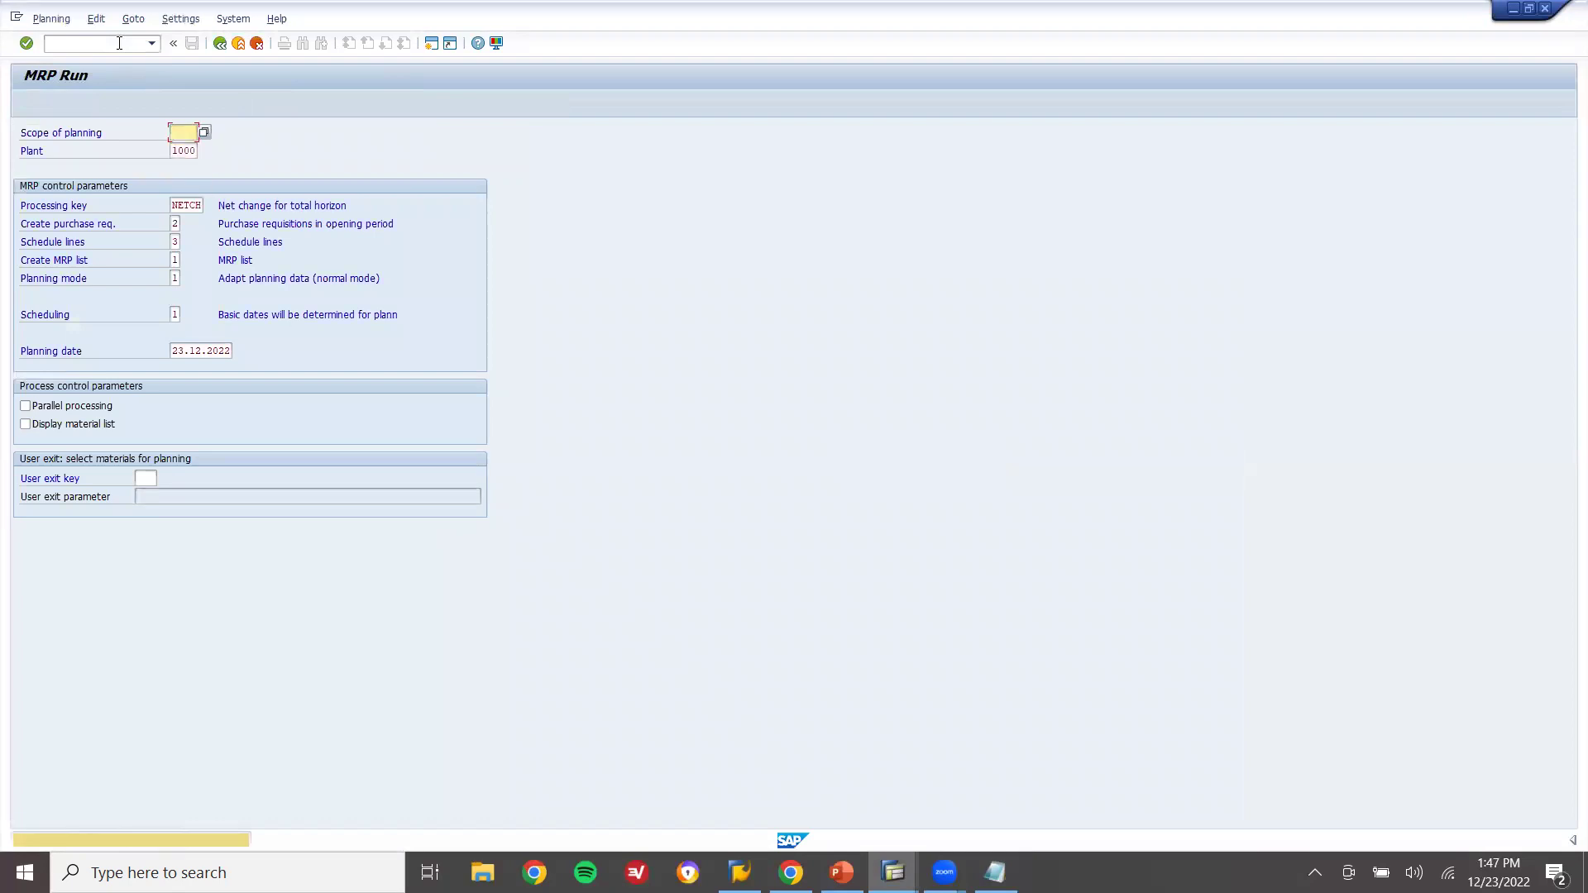
key(Return)
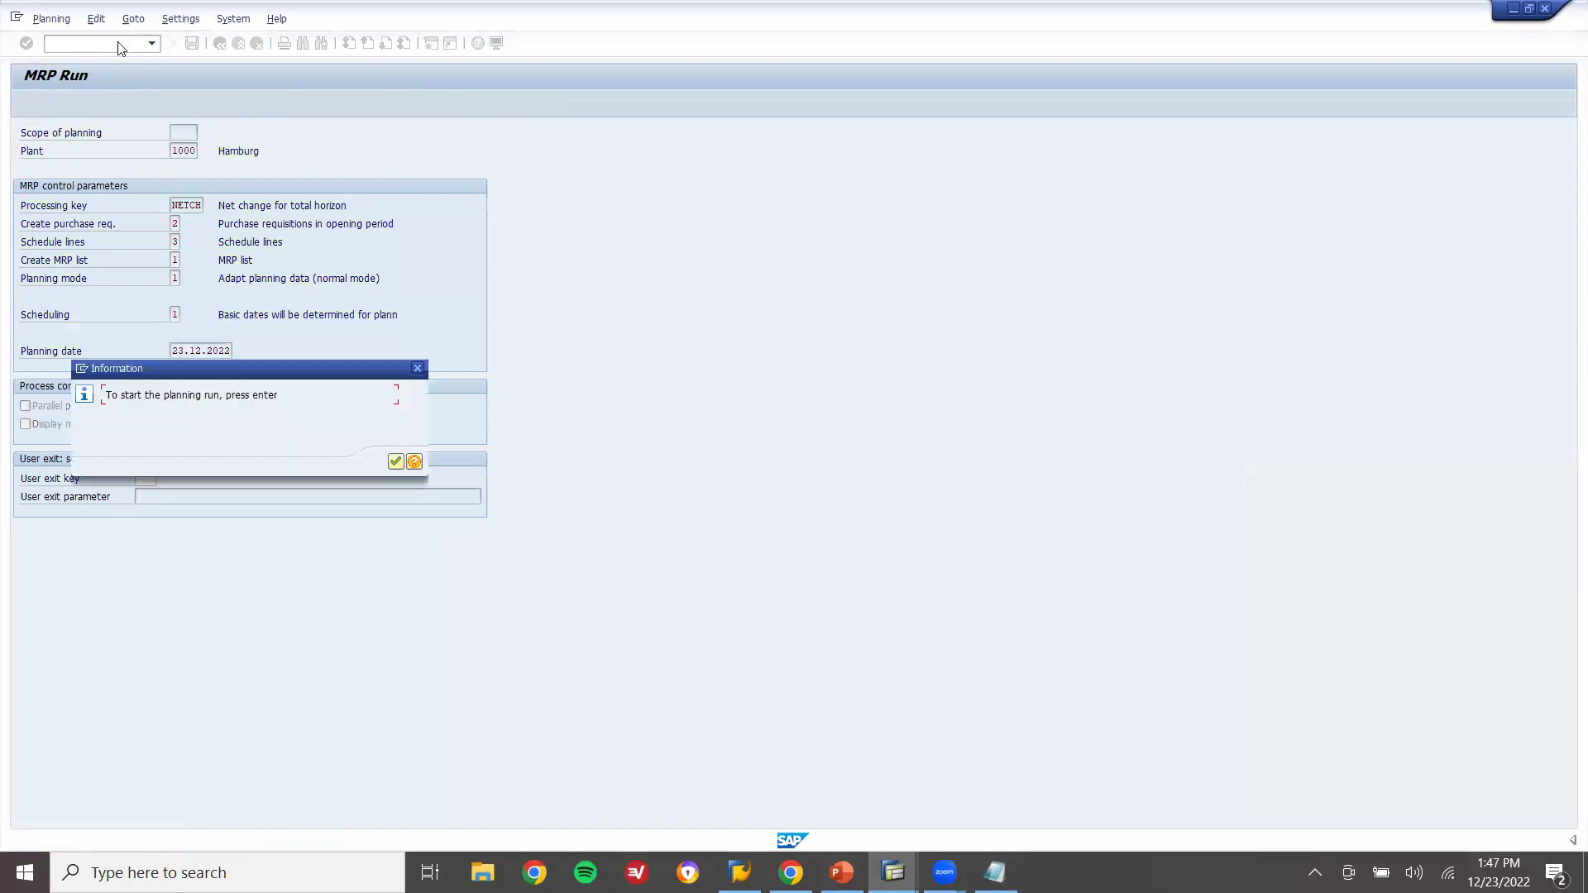
key(Return)
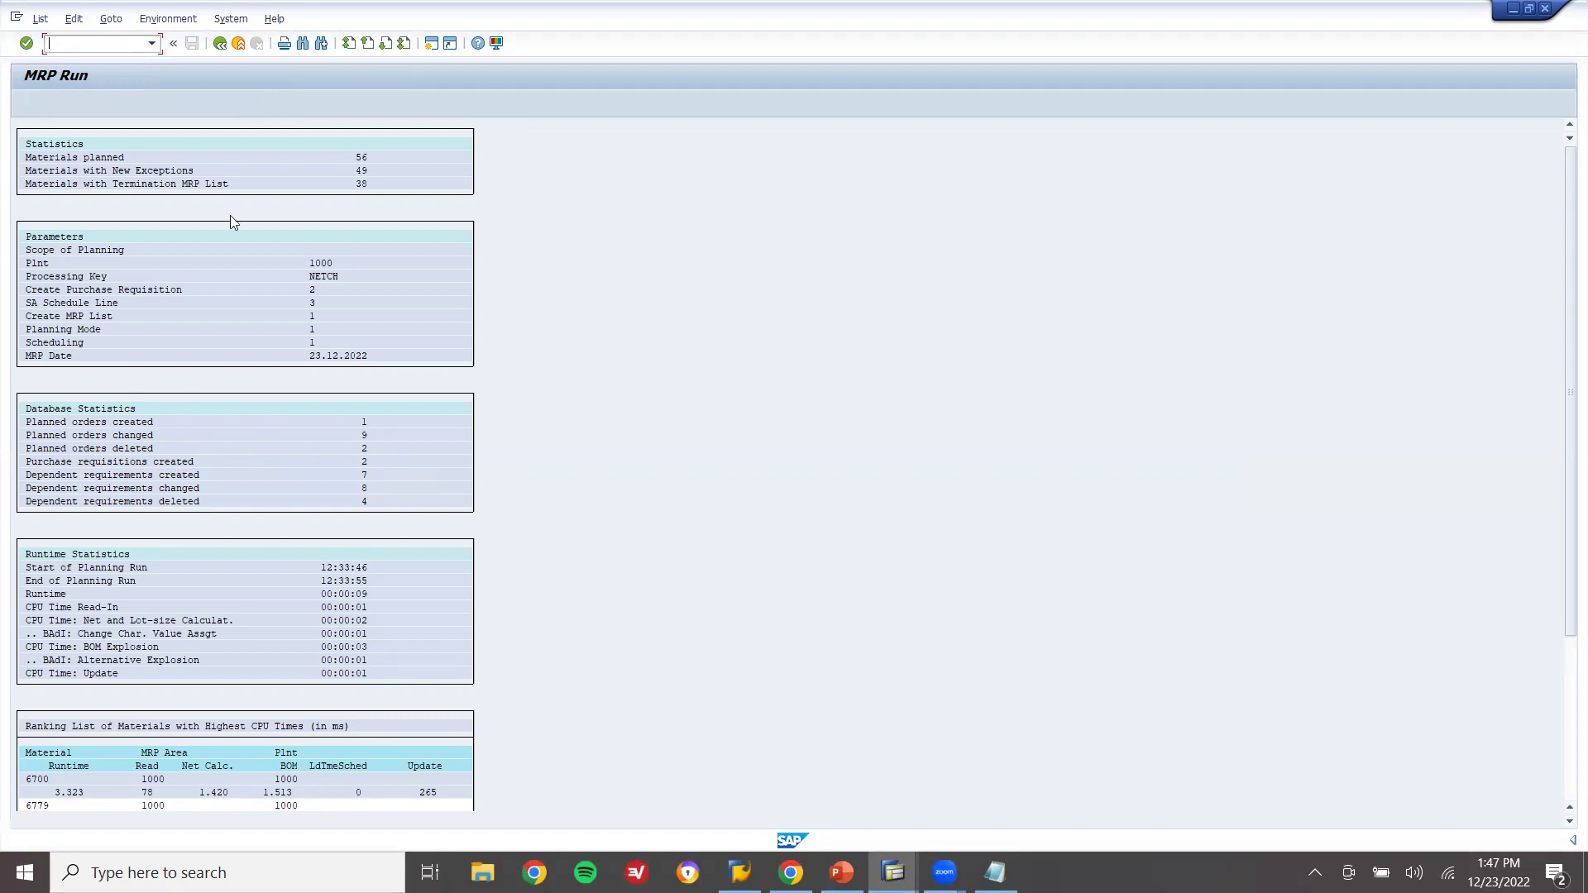
Leave the MRP run results and display the MD04 stock/requirements list for material 7192 in plant 1000
click(236, 50)
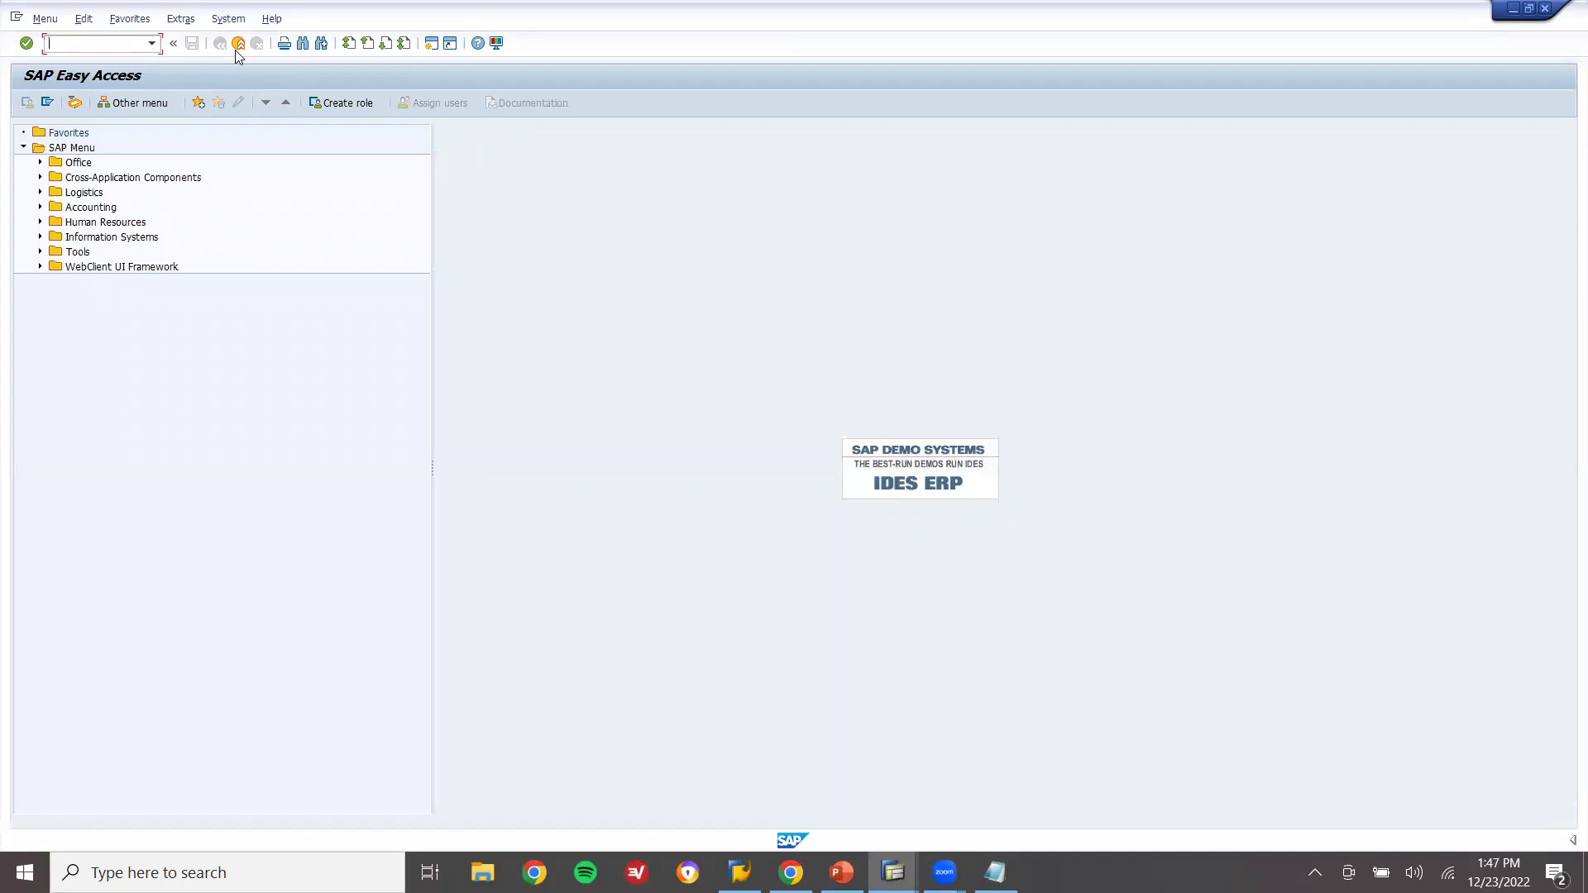
text(MD04)
key(Return)
key(alt+Tab)
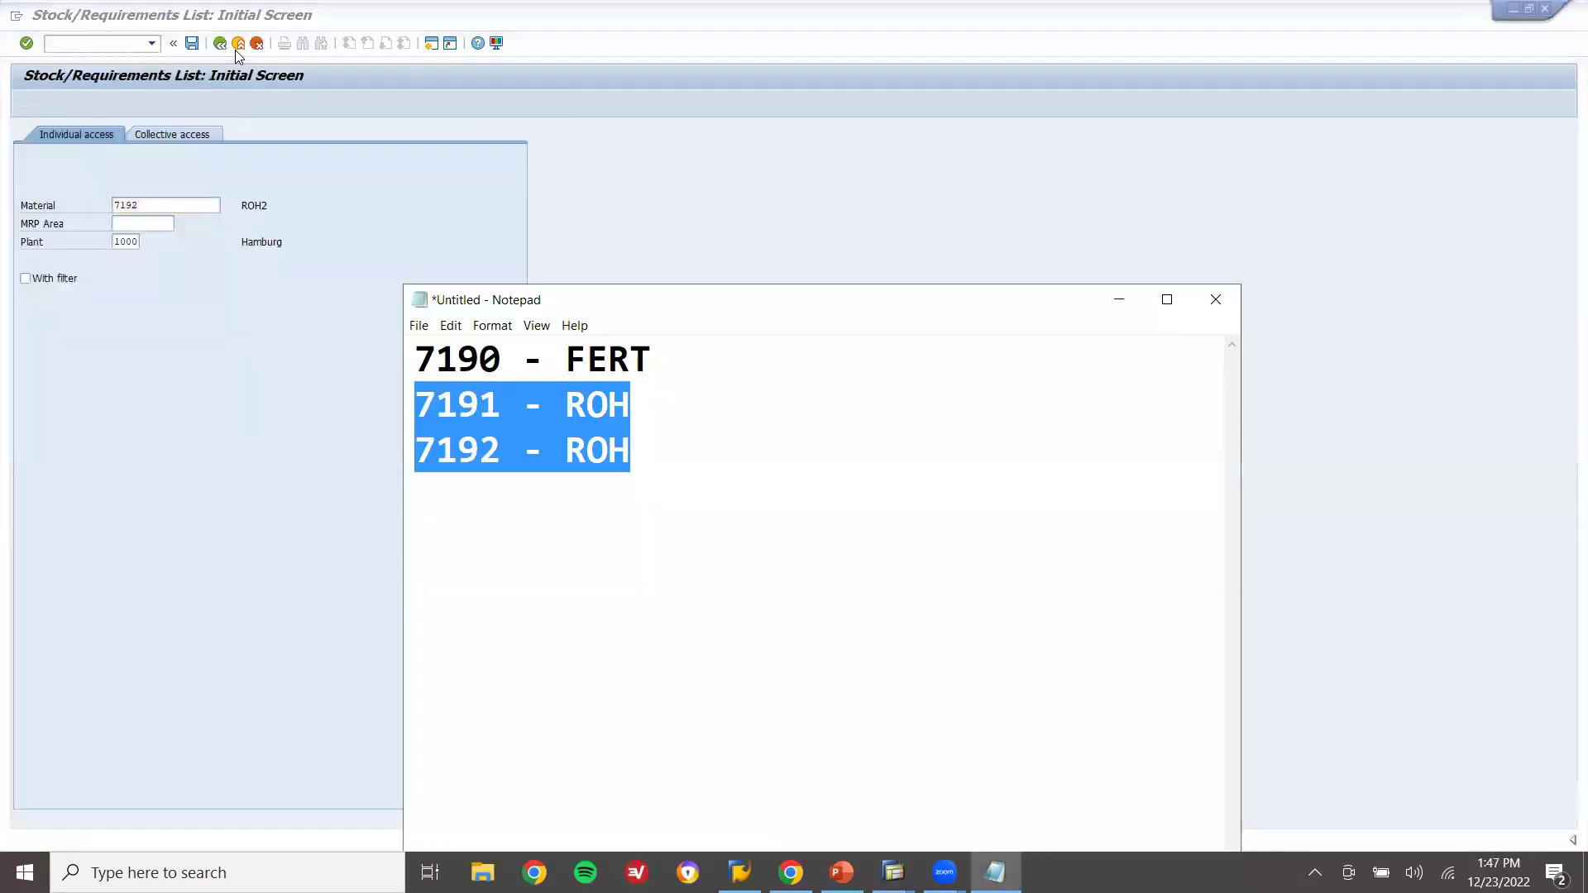
key(alt+Tab)
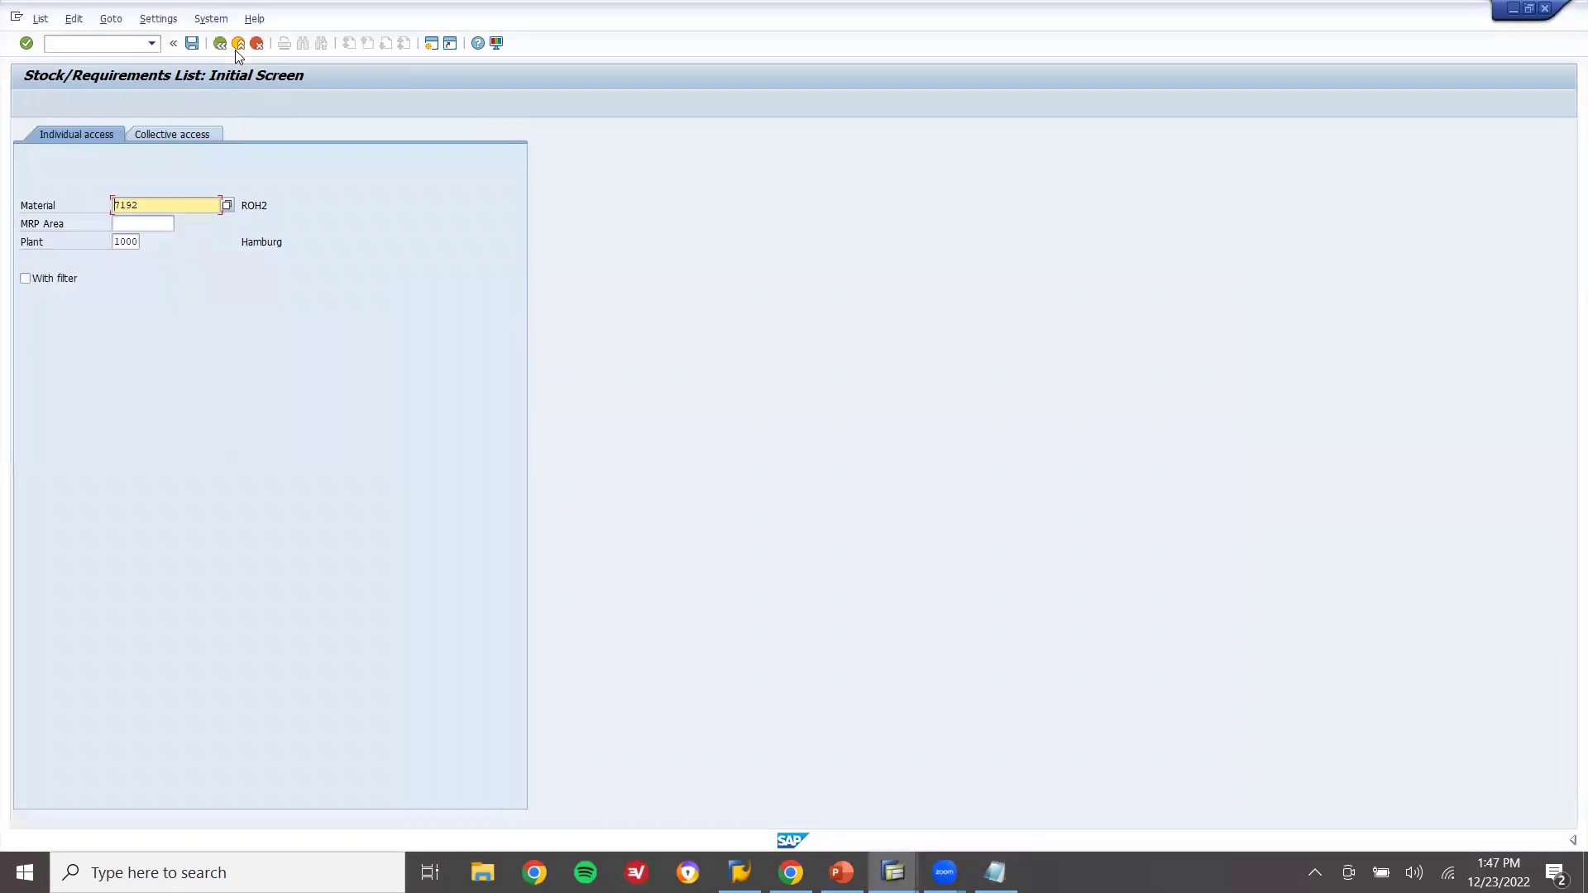
key(Return)
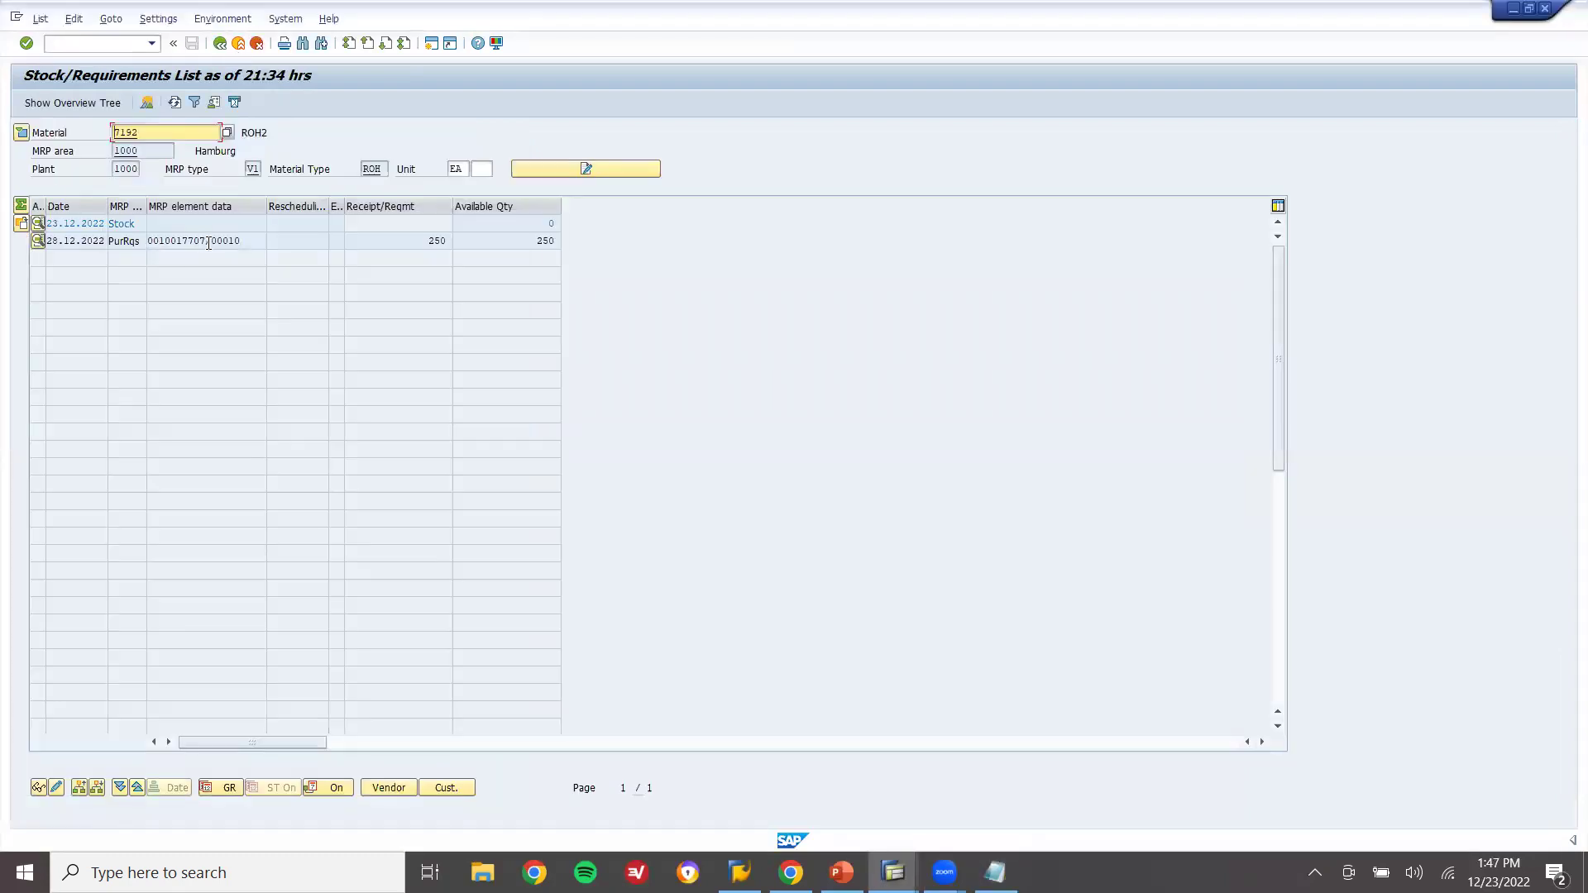
Copy the purchase requisition number of material 7192 into the Notepad line for 7192
drag(205, 239, 124, 227)
key(ctrl+c)
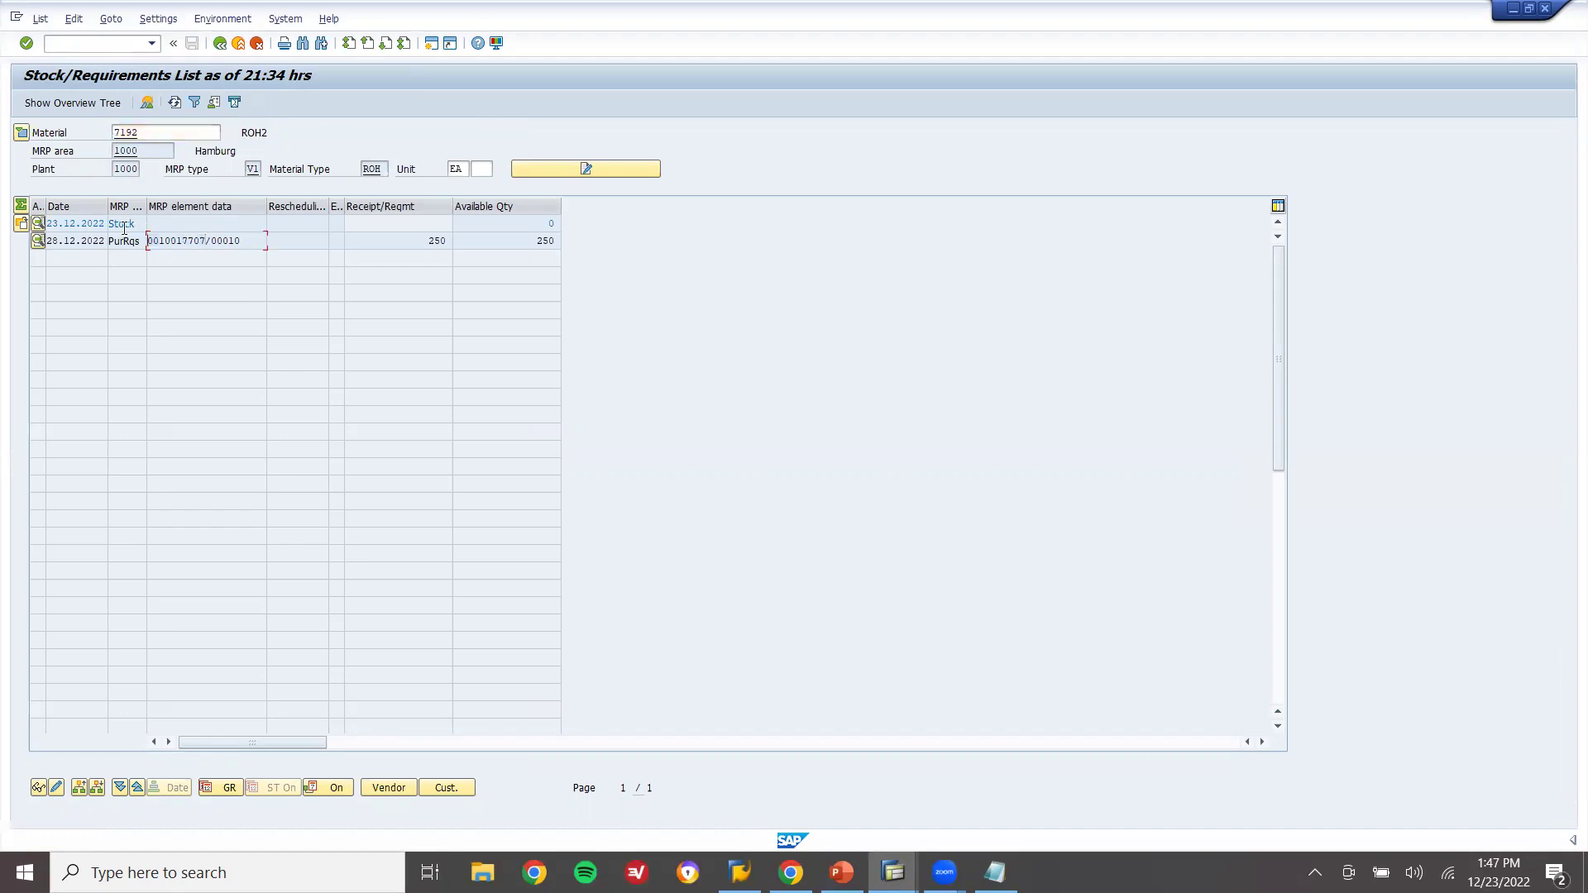
key(alt+Tab)
click(663, 454)
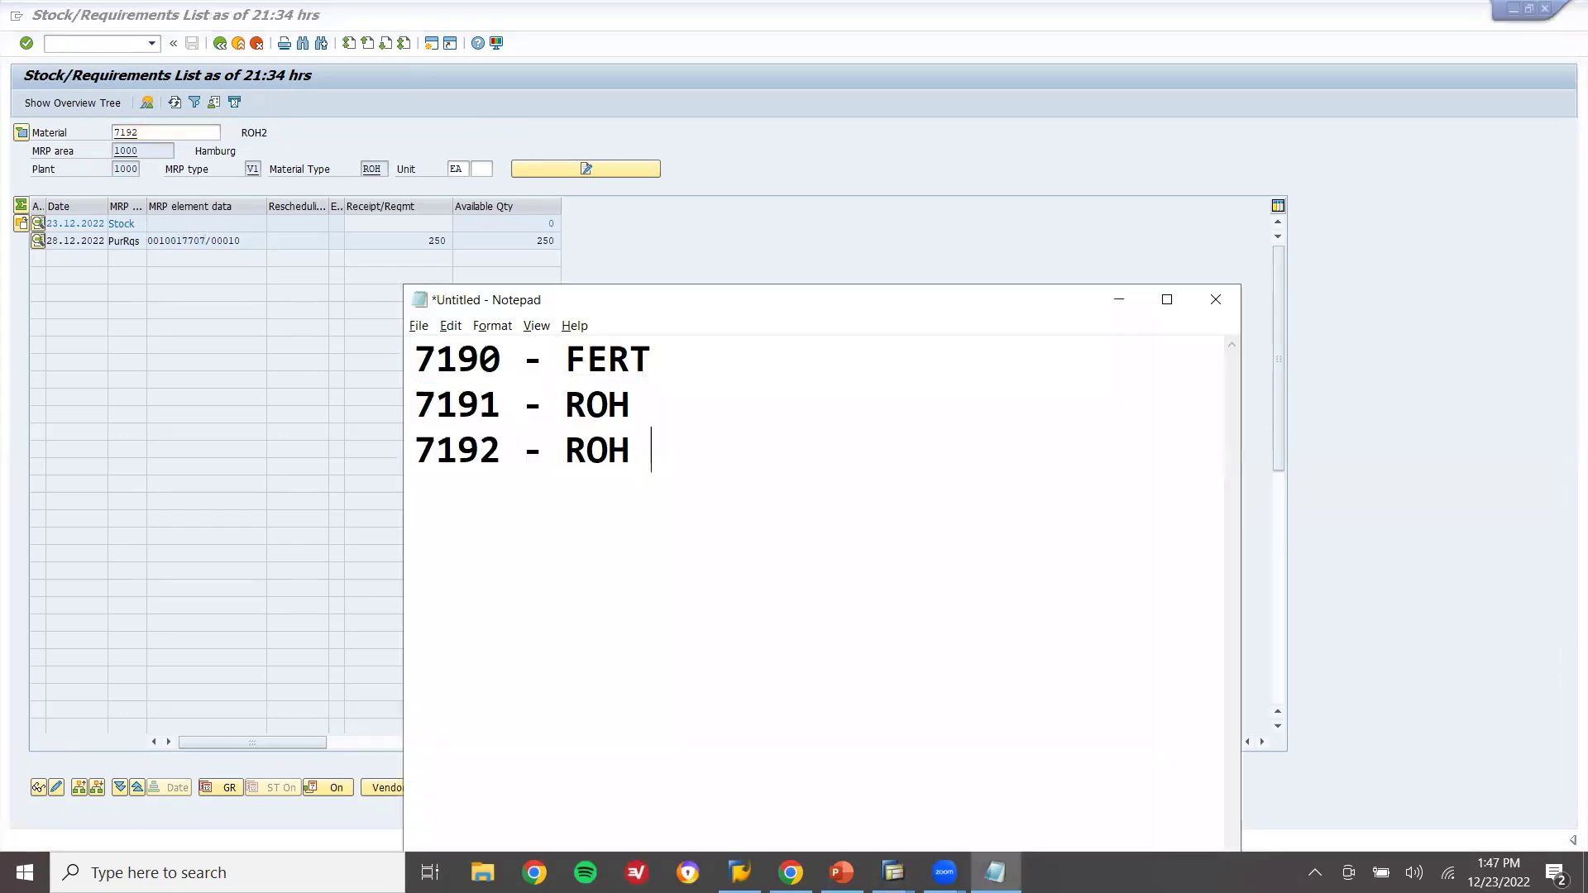
key(ctrl+v)
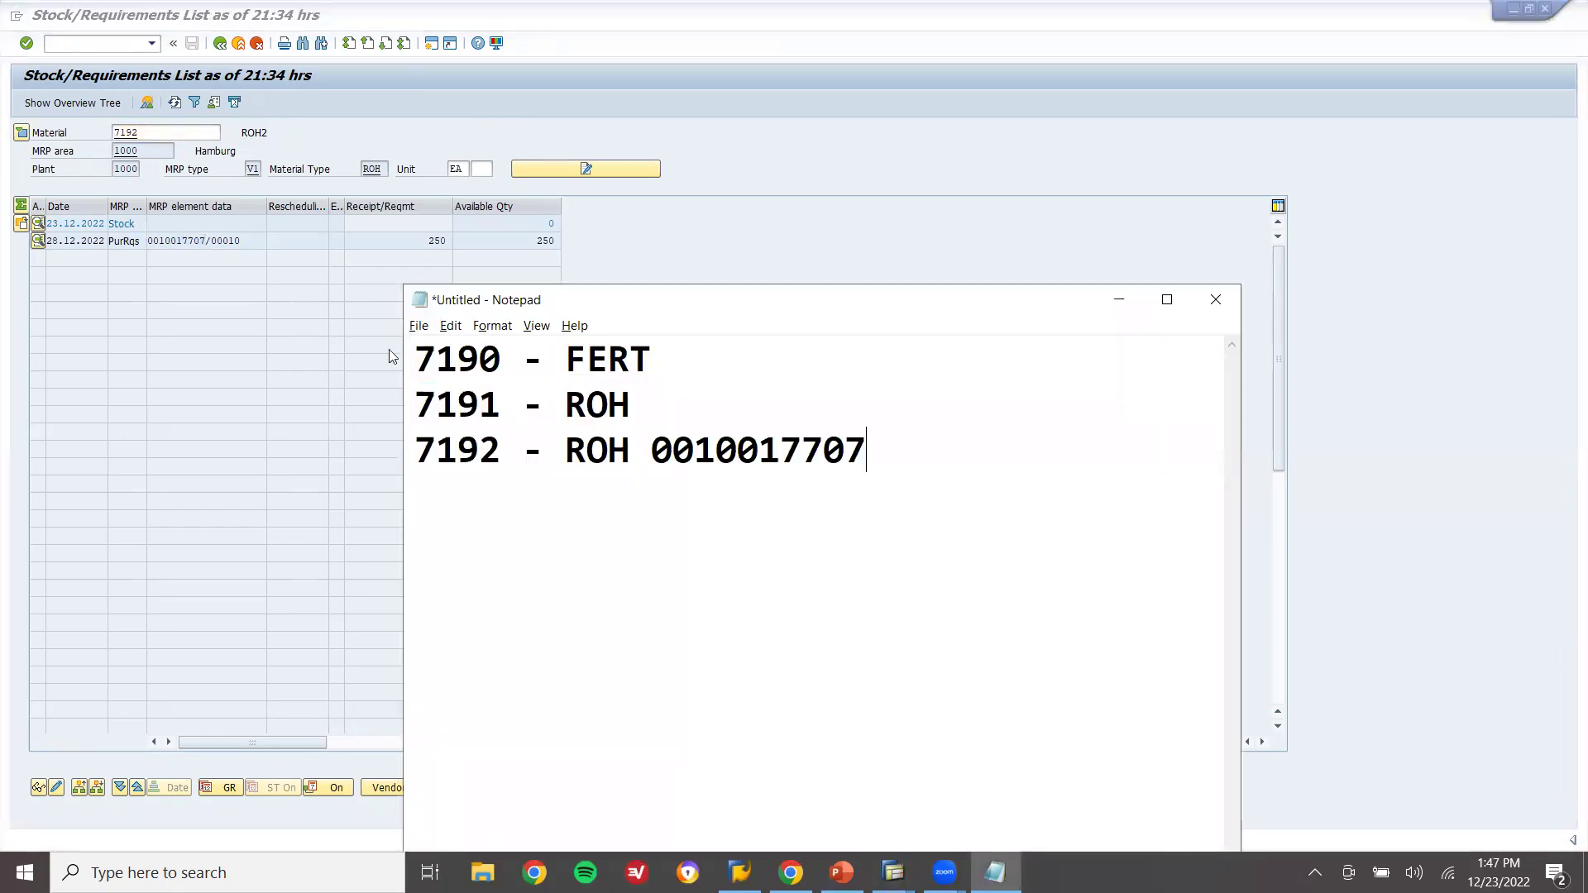
Display the stock/requirements list for material 7191 and copy its purchase requisition number into the Notepad line for 7191
click(221, 46)
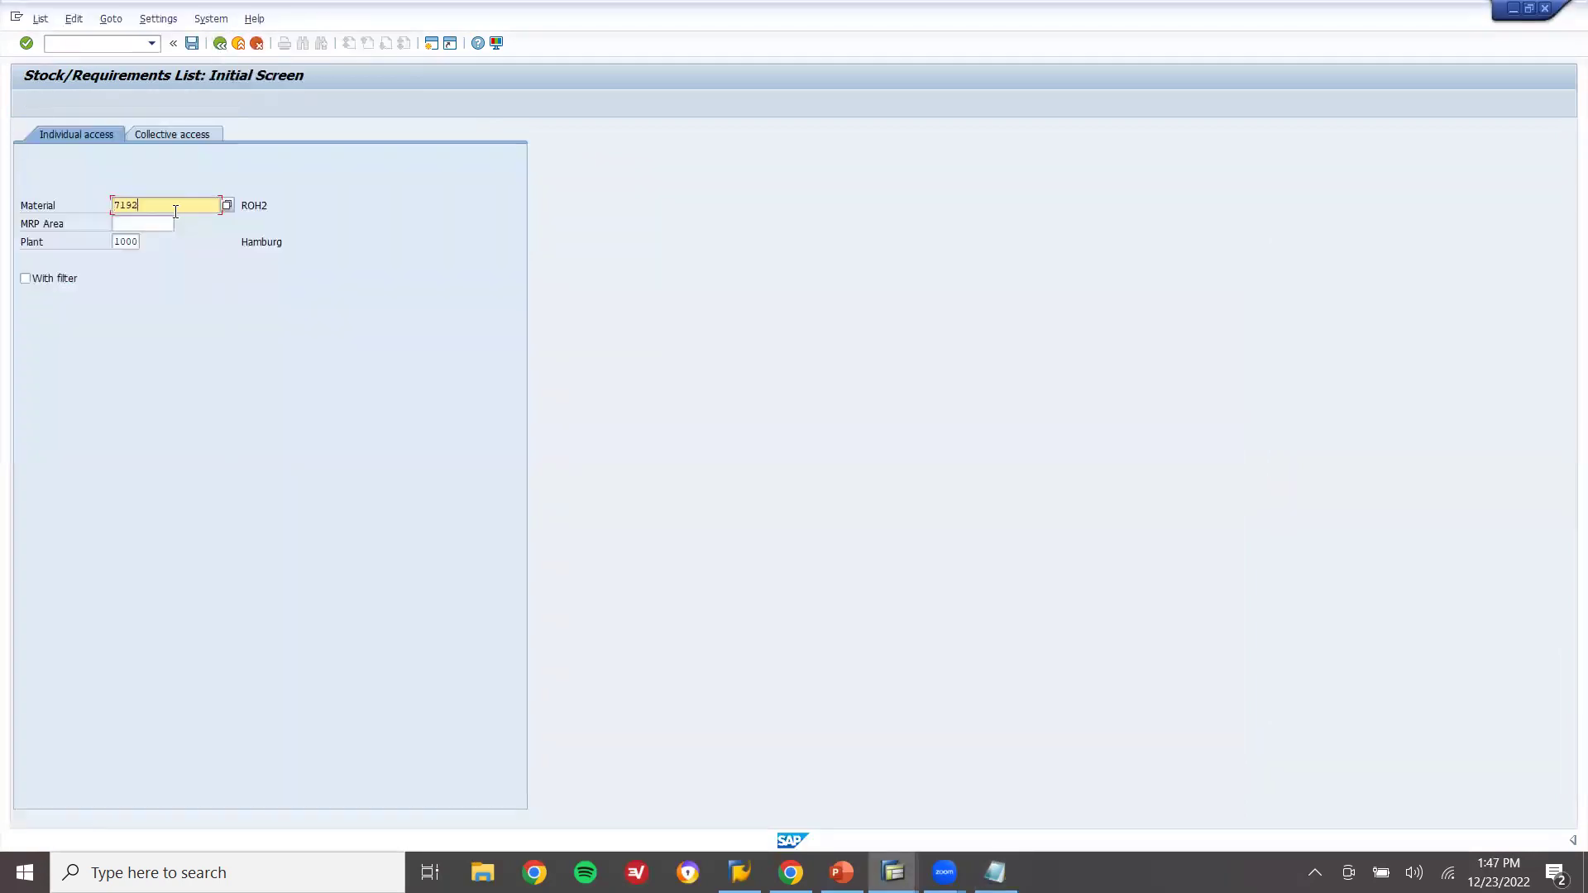
key(Return)
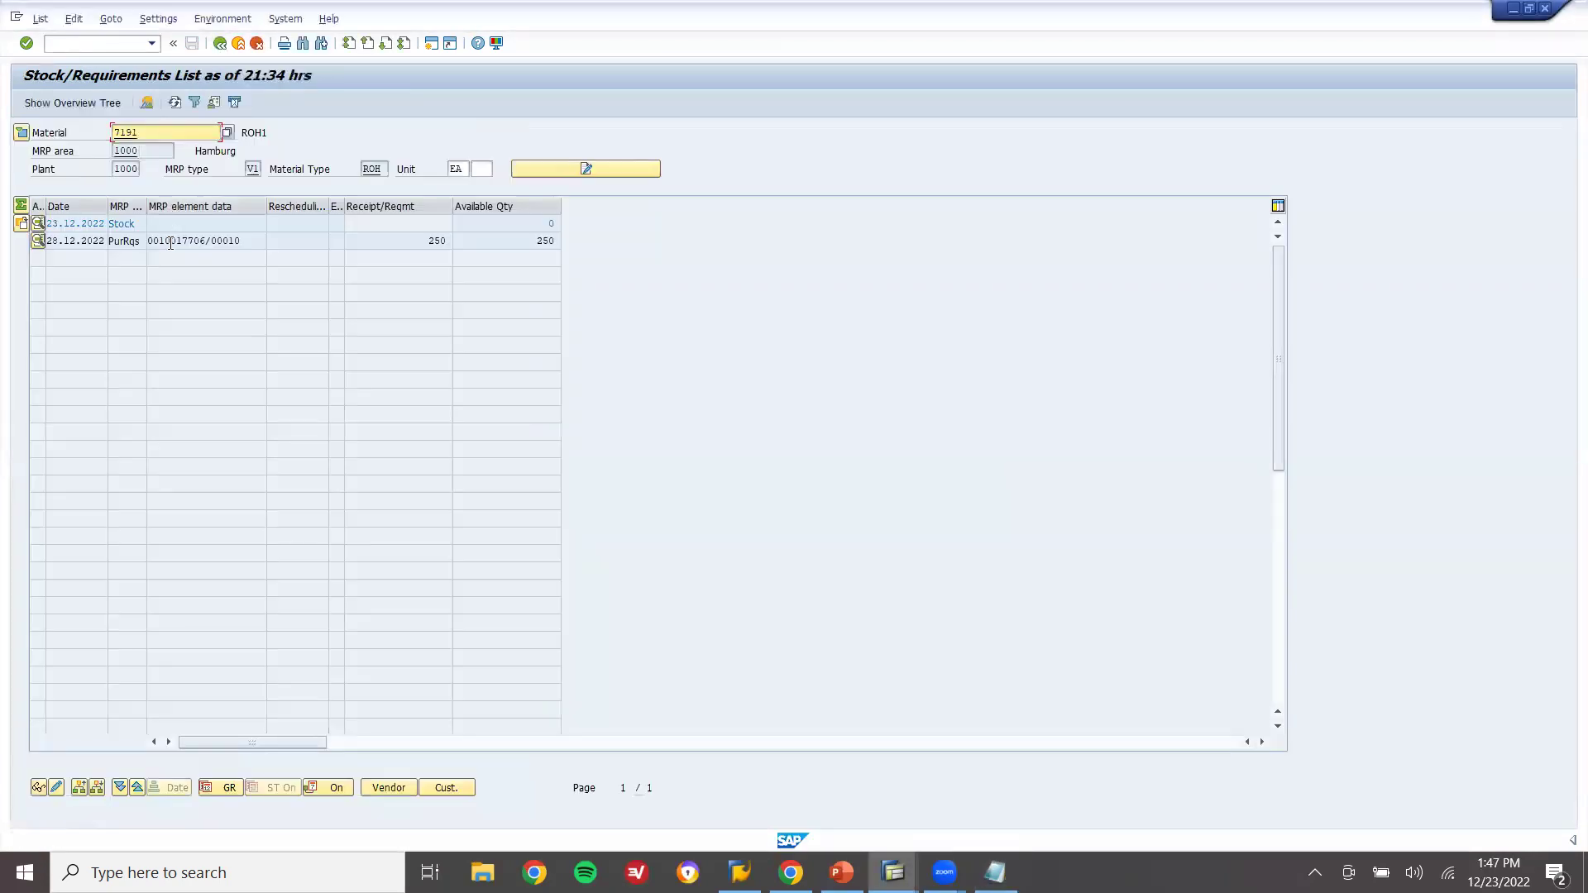
click(205, 240)
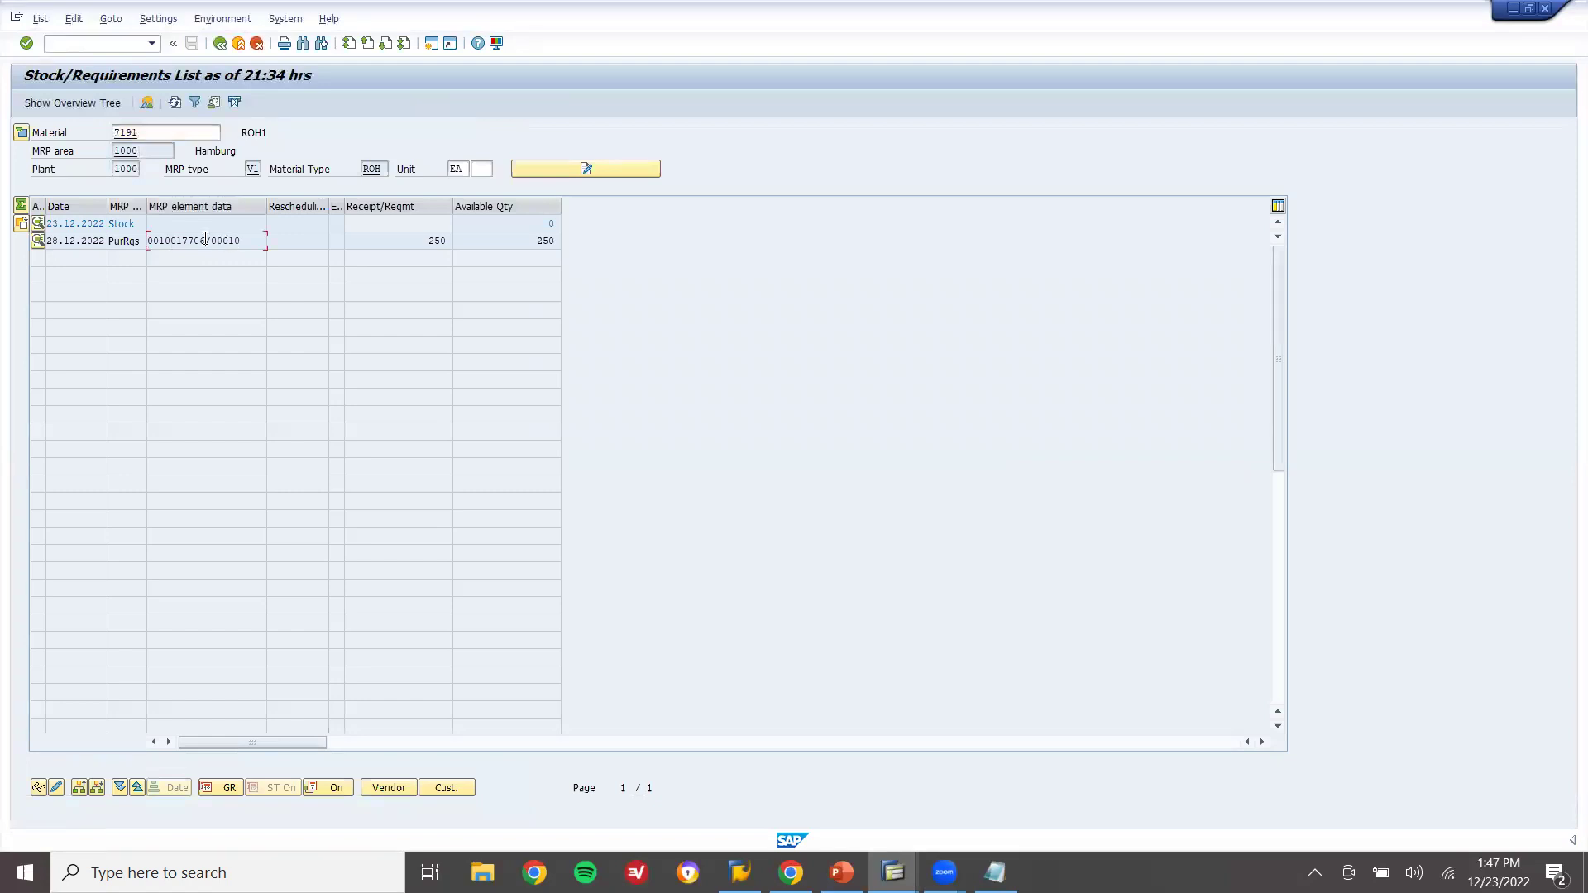
key(shift+Home)
key(ctrl+c)
key(Home)
key(alt+Tab)
click(682, 394)
key(ctrl+v)
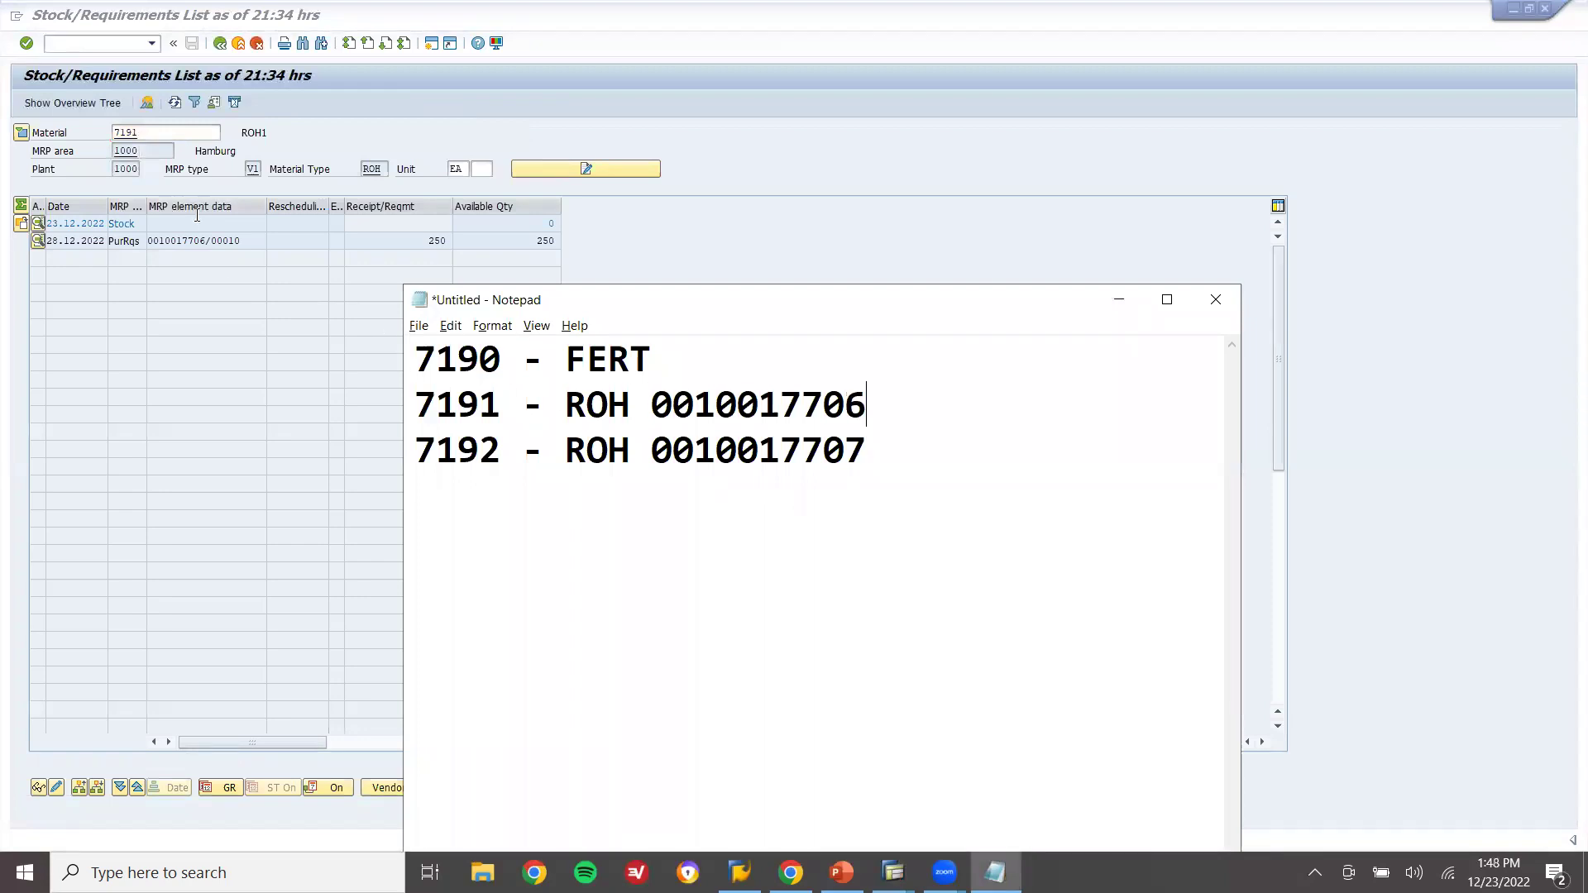
Check the stock/requirements list of finished material 7190 in plant 1000 and leave the transaction
click(223, 51)
click(220, 44)
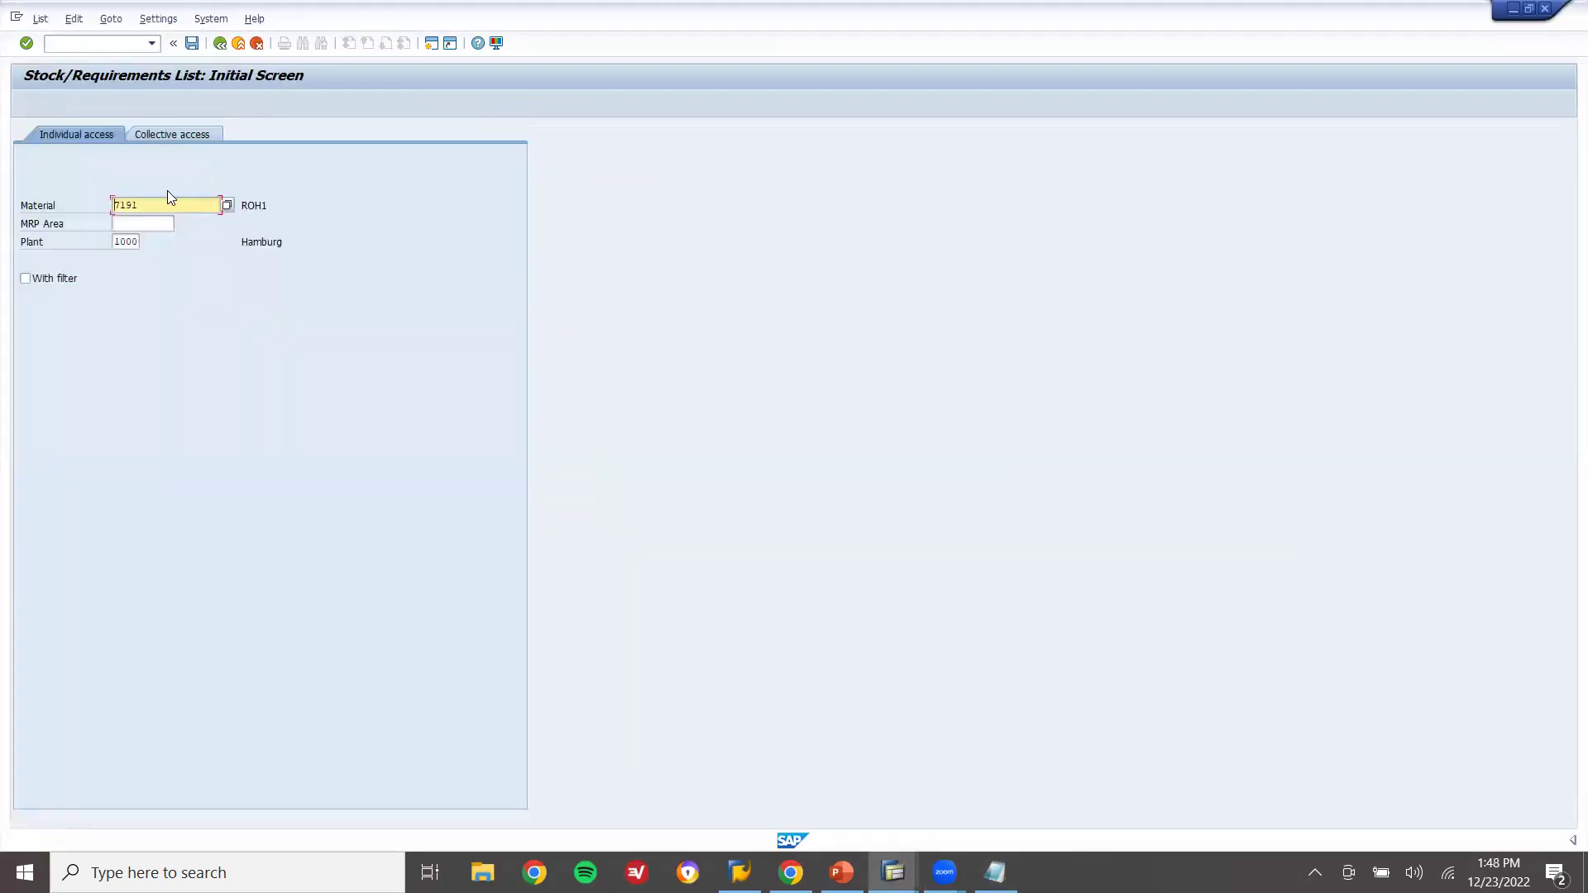
key(BackSpace)
text(0)
key(Return)
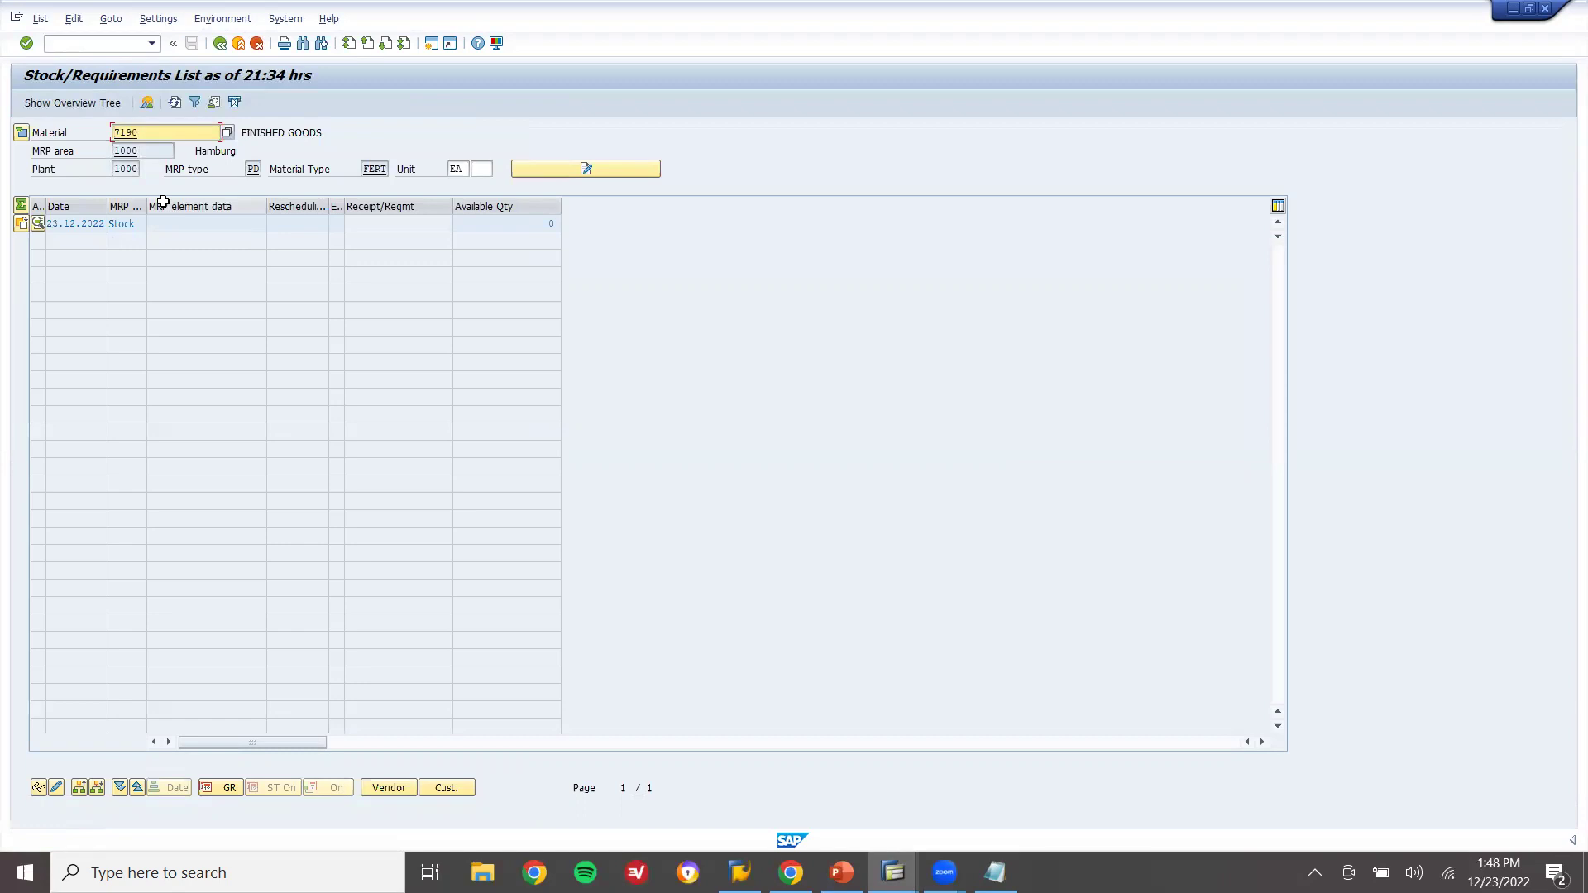
key(F3)
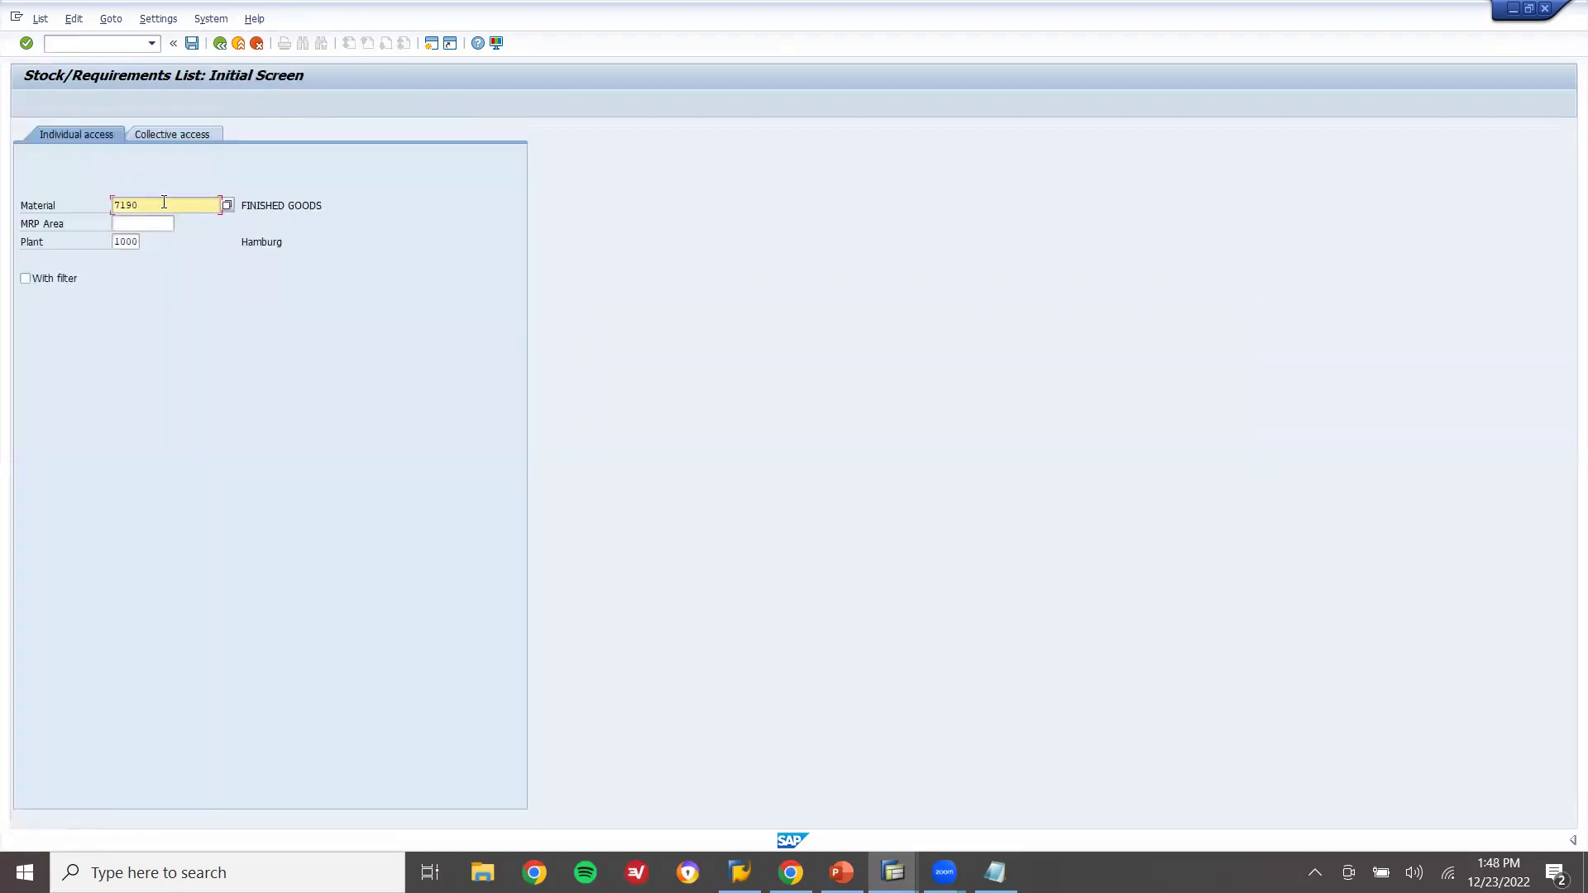
key(F3)
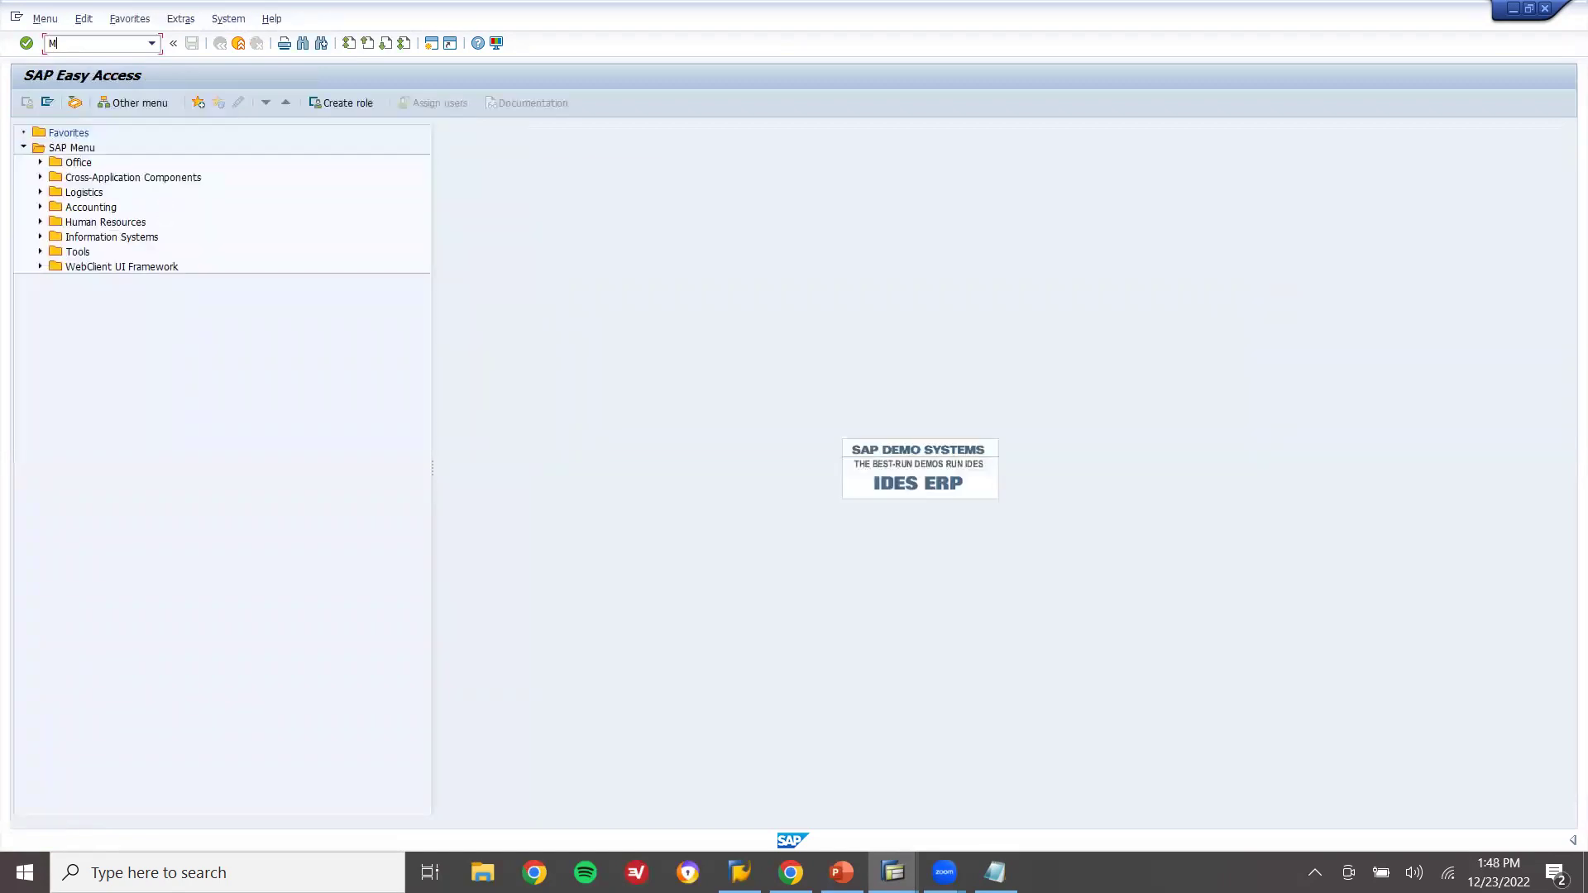
Start transaction MD61 and open the planned independent requirements table for material 7190 in plant 1000
text(MD61)
key(Return)
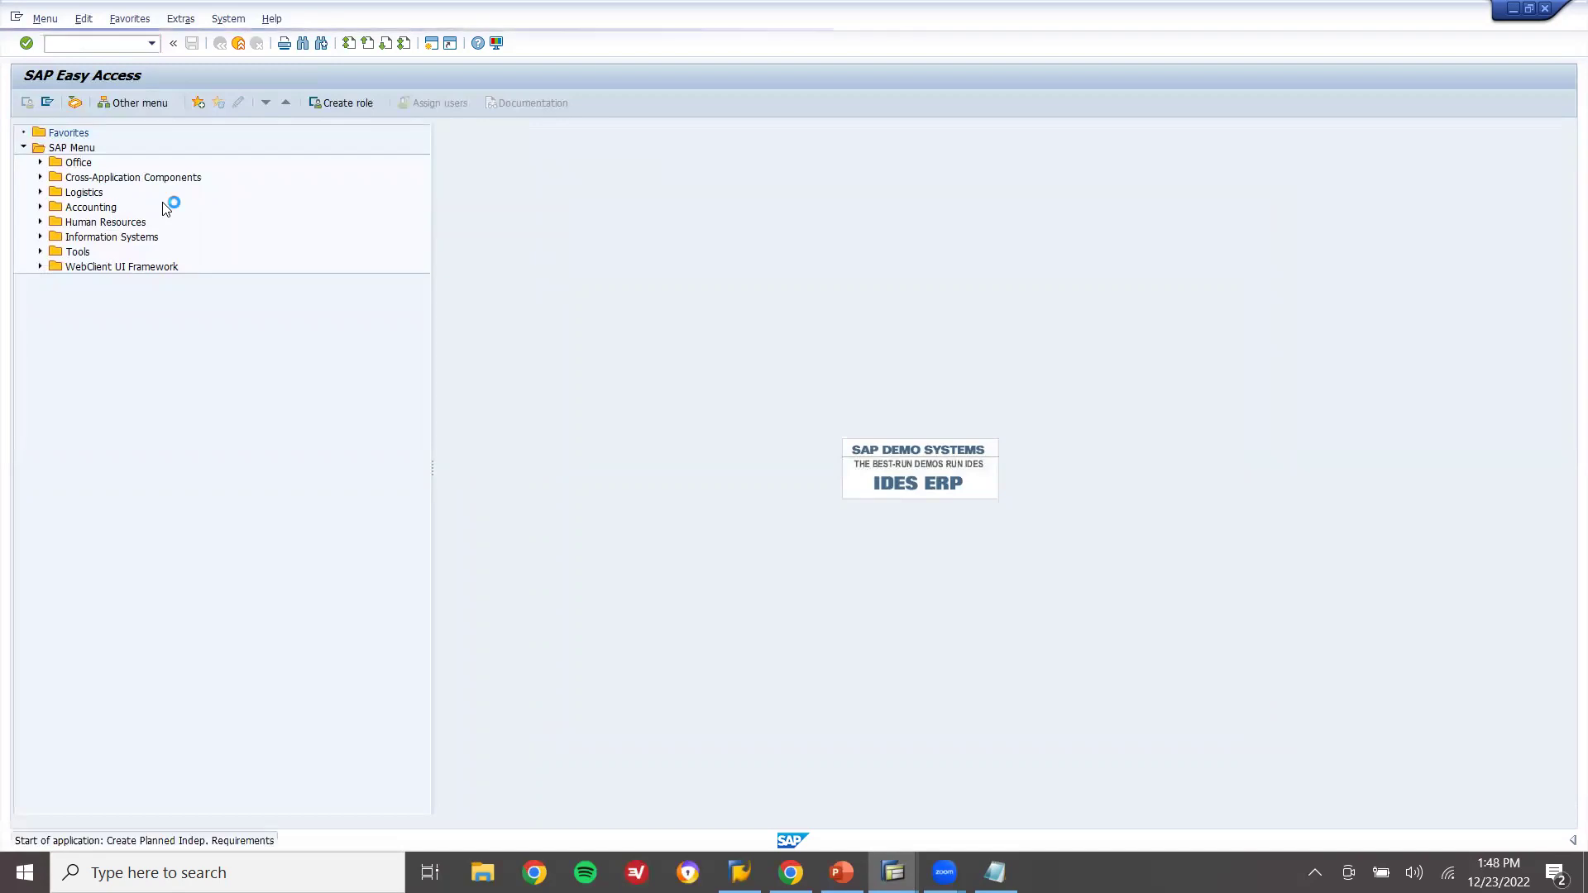
key(Return)
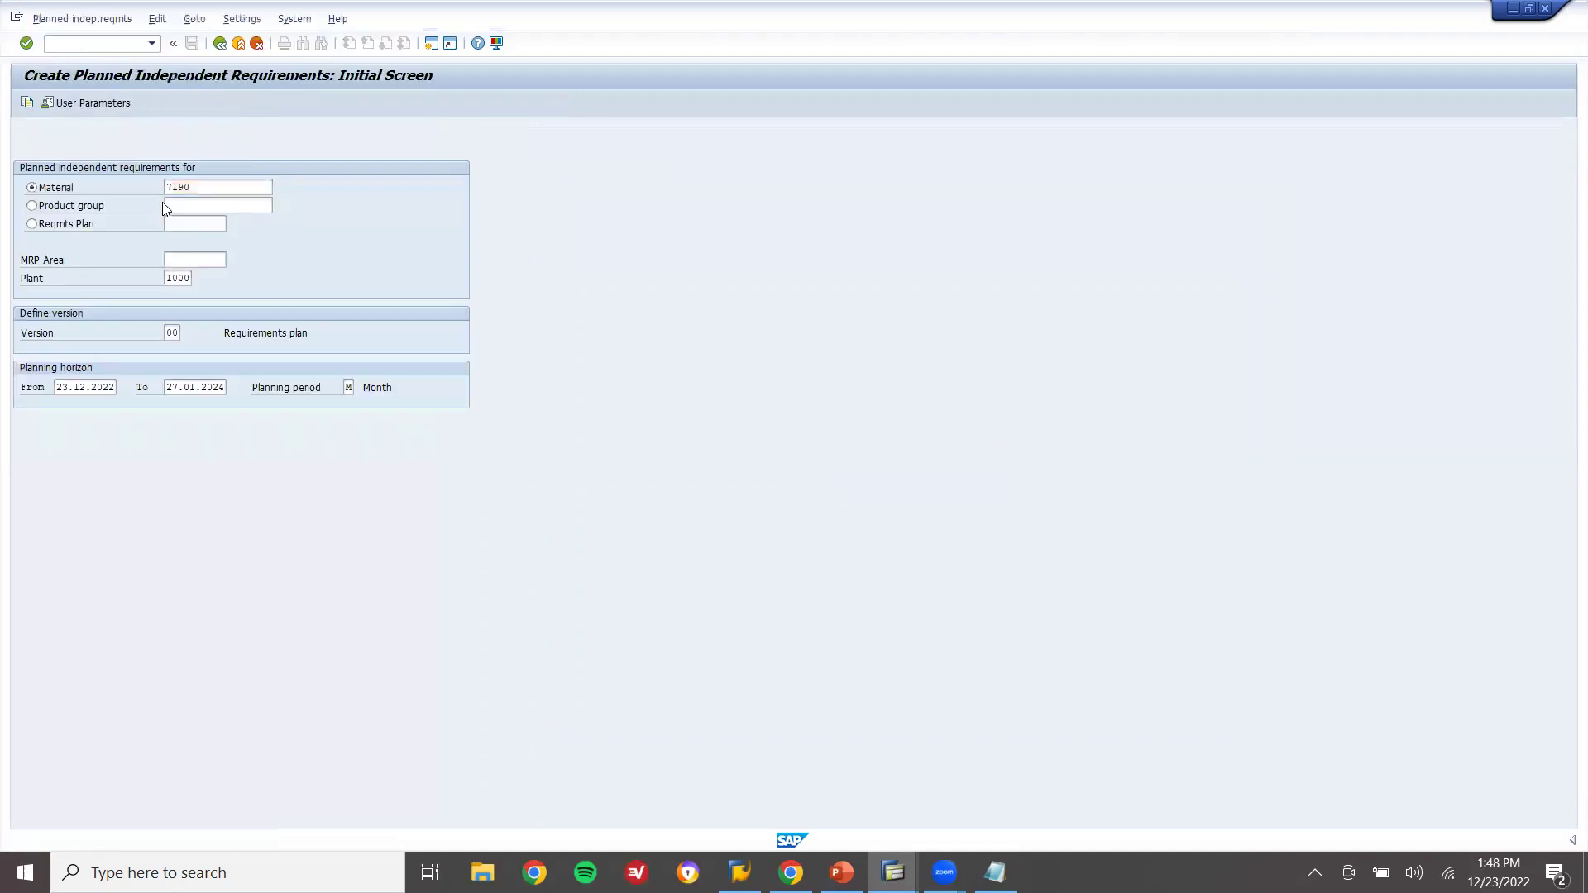
Enter monthly planned quantities for material 7190, starting with 100 in 12.2022 and ending with 120, and save the requirements
click(197, 225)
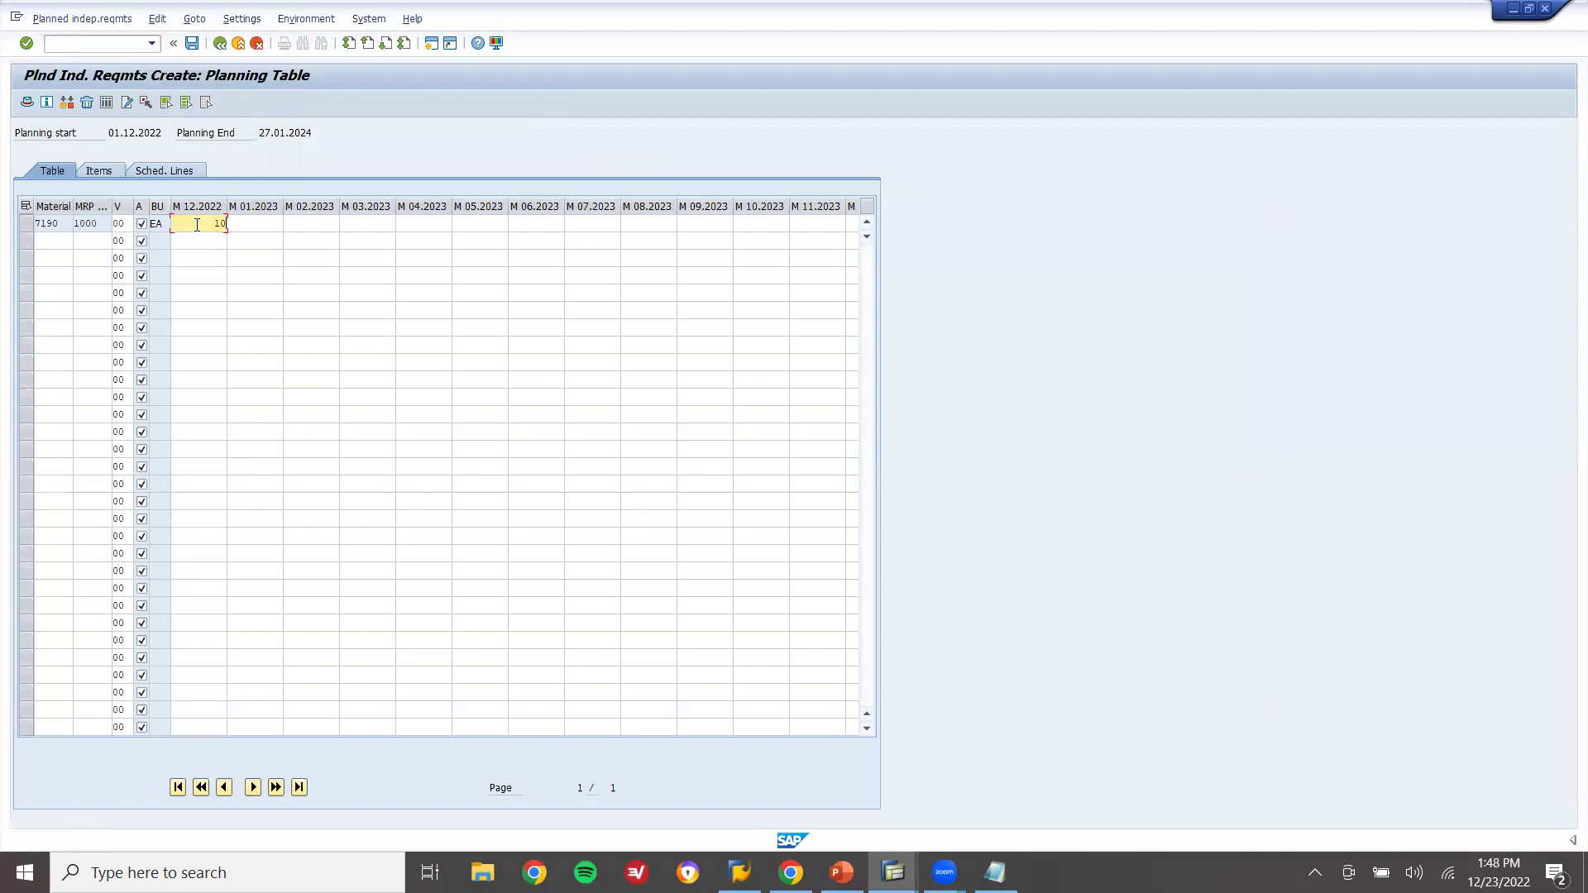
key(Tab)
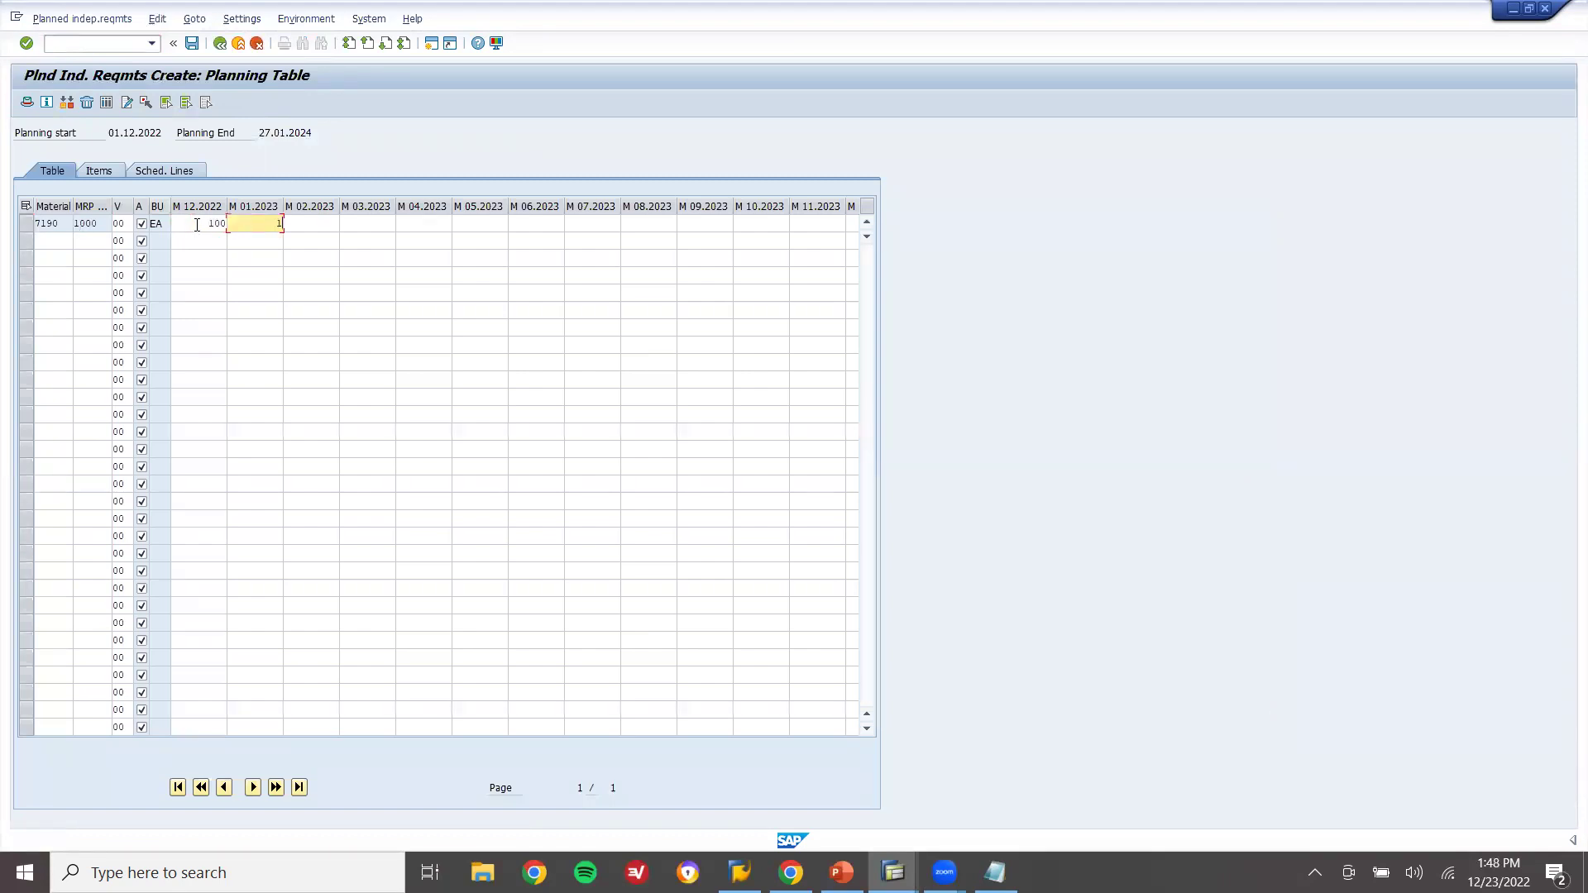
key(Tab)
text(120)
key(Return)
key(ctrl+s)
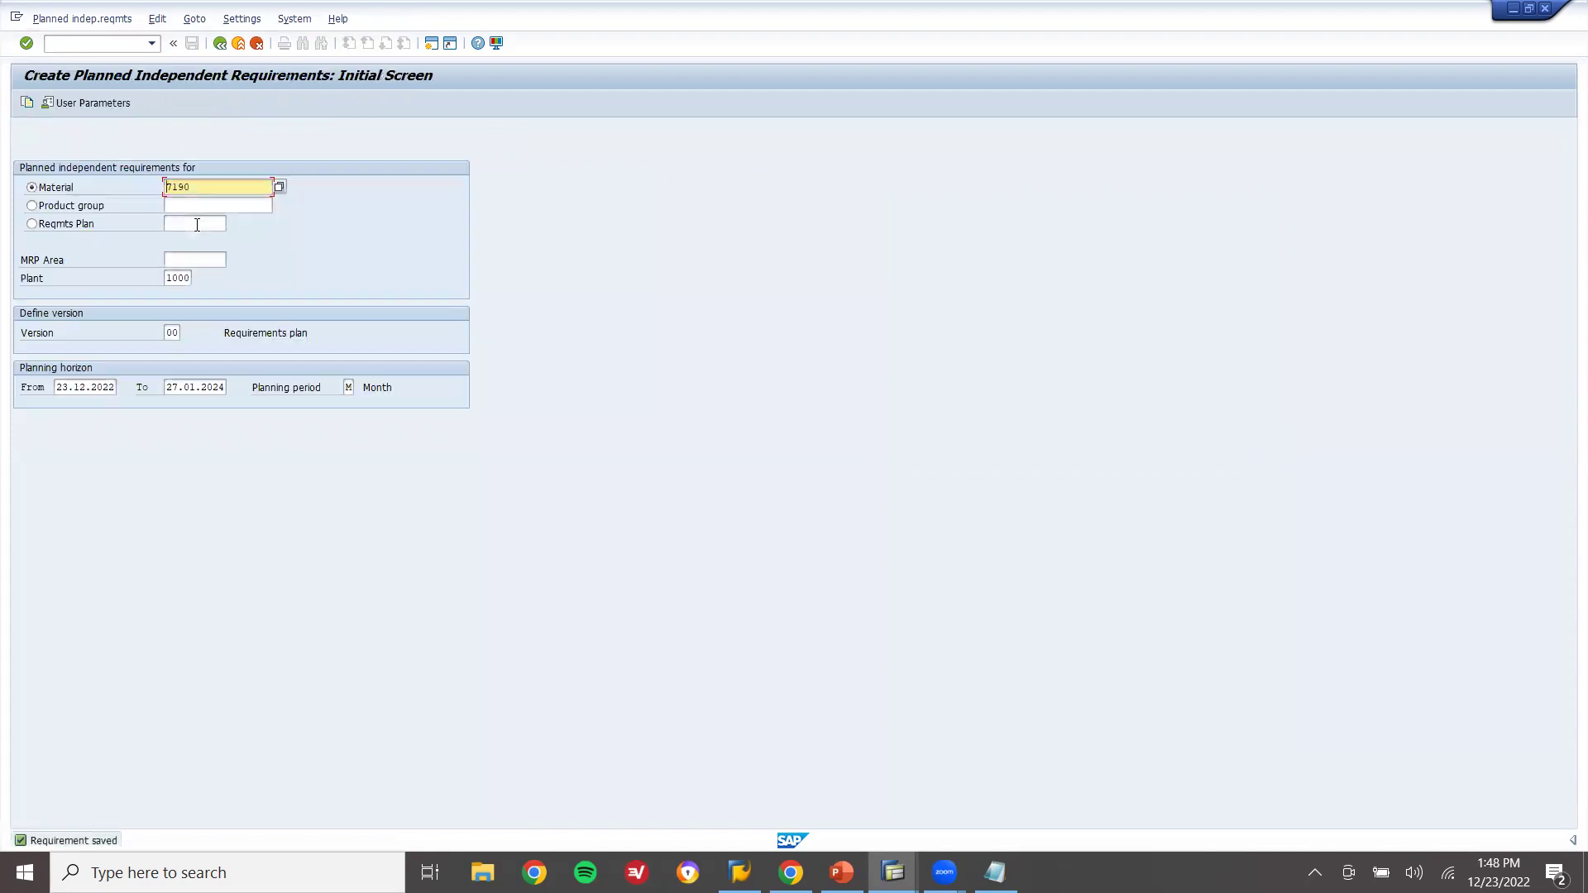
Leave the requirements transaction and run MRP in transaction MD01 for plant 1000 with processing key NETCH
key(F3)
text(MD01)
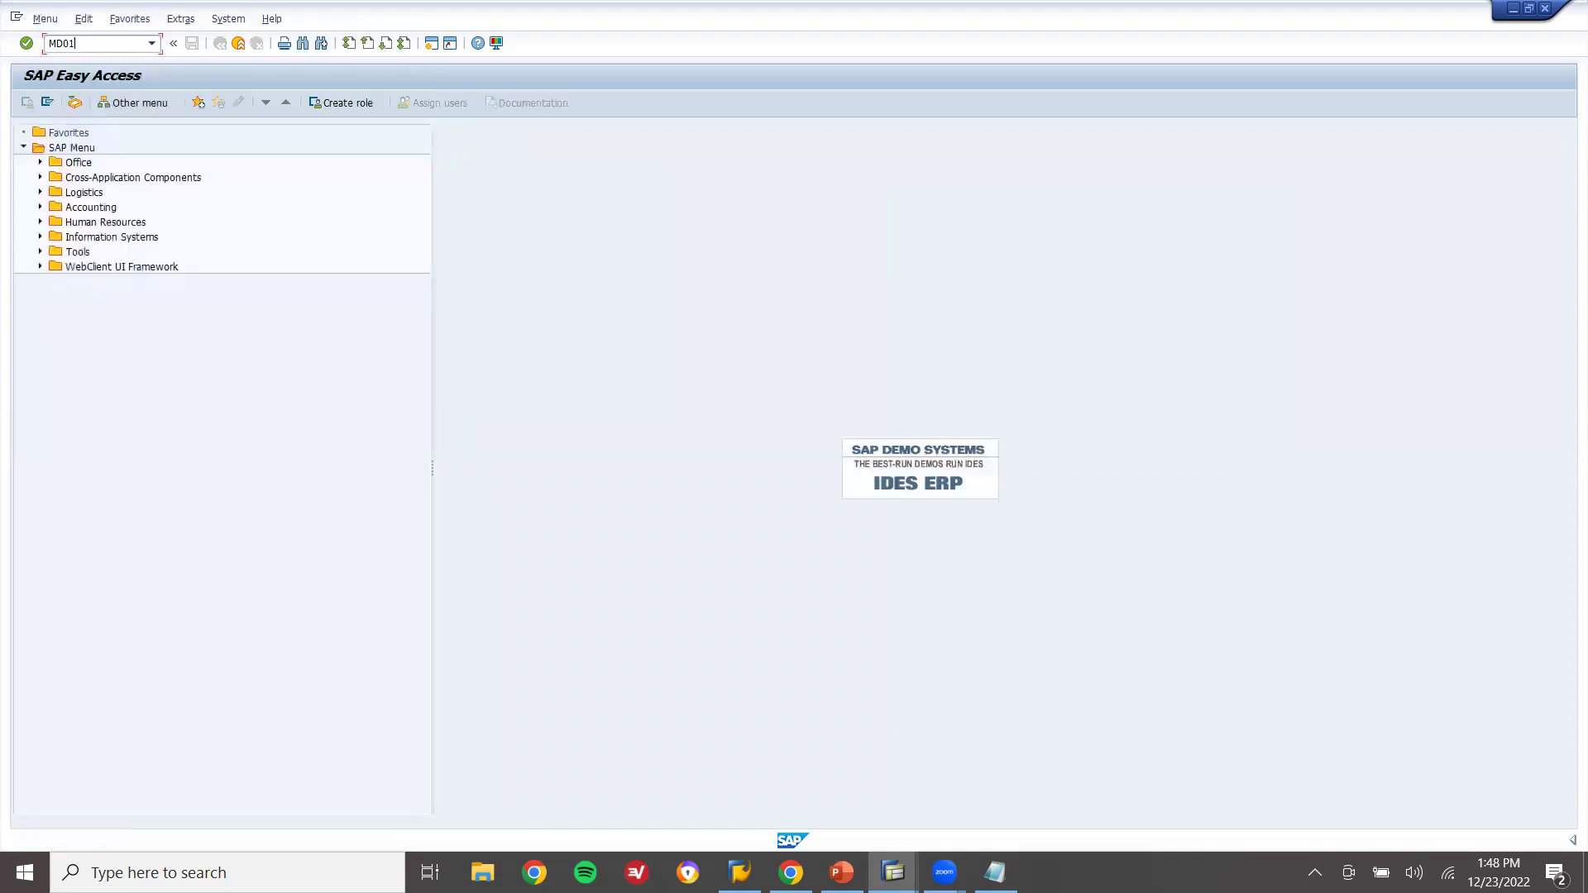
key(Return)
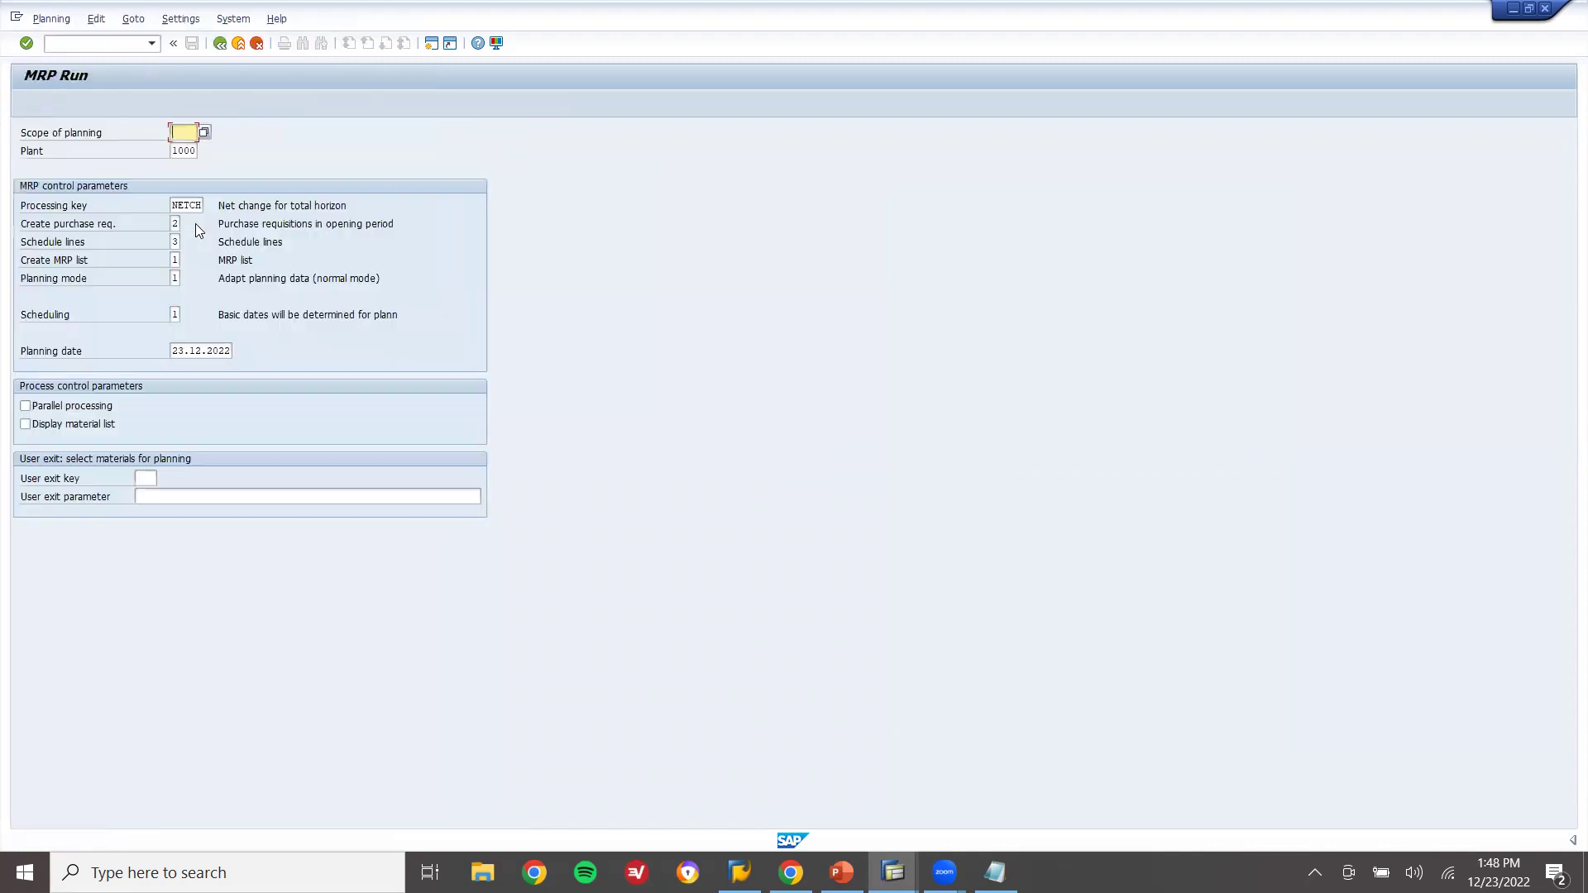
key(Return)
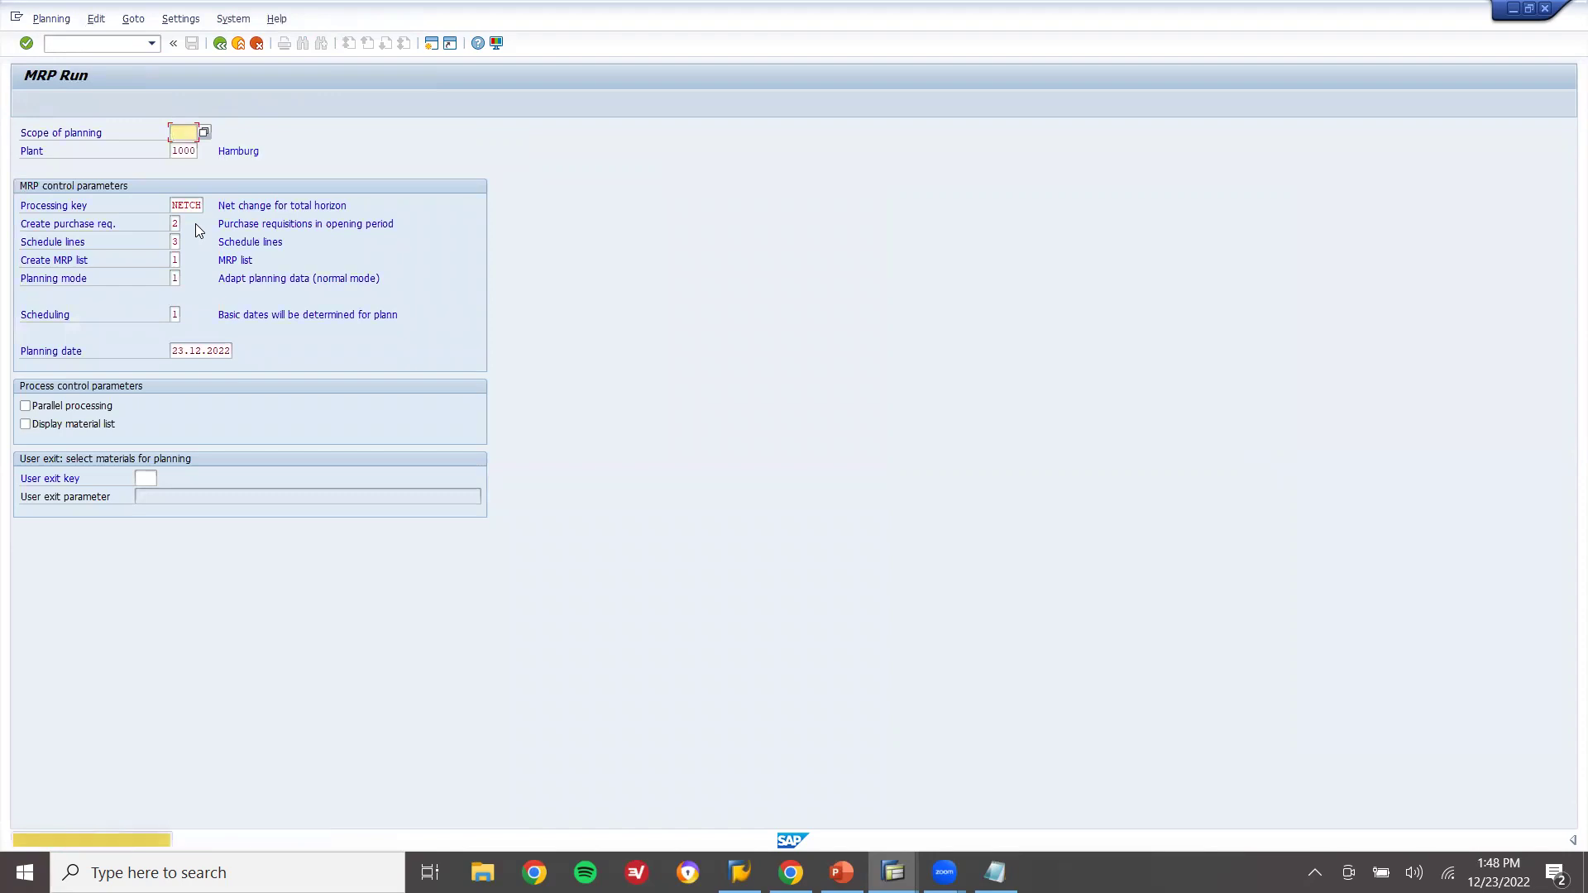
key(Return)
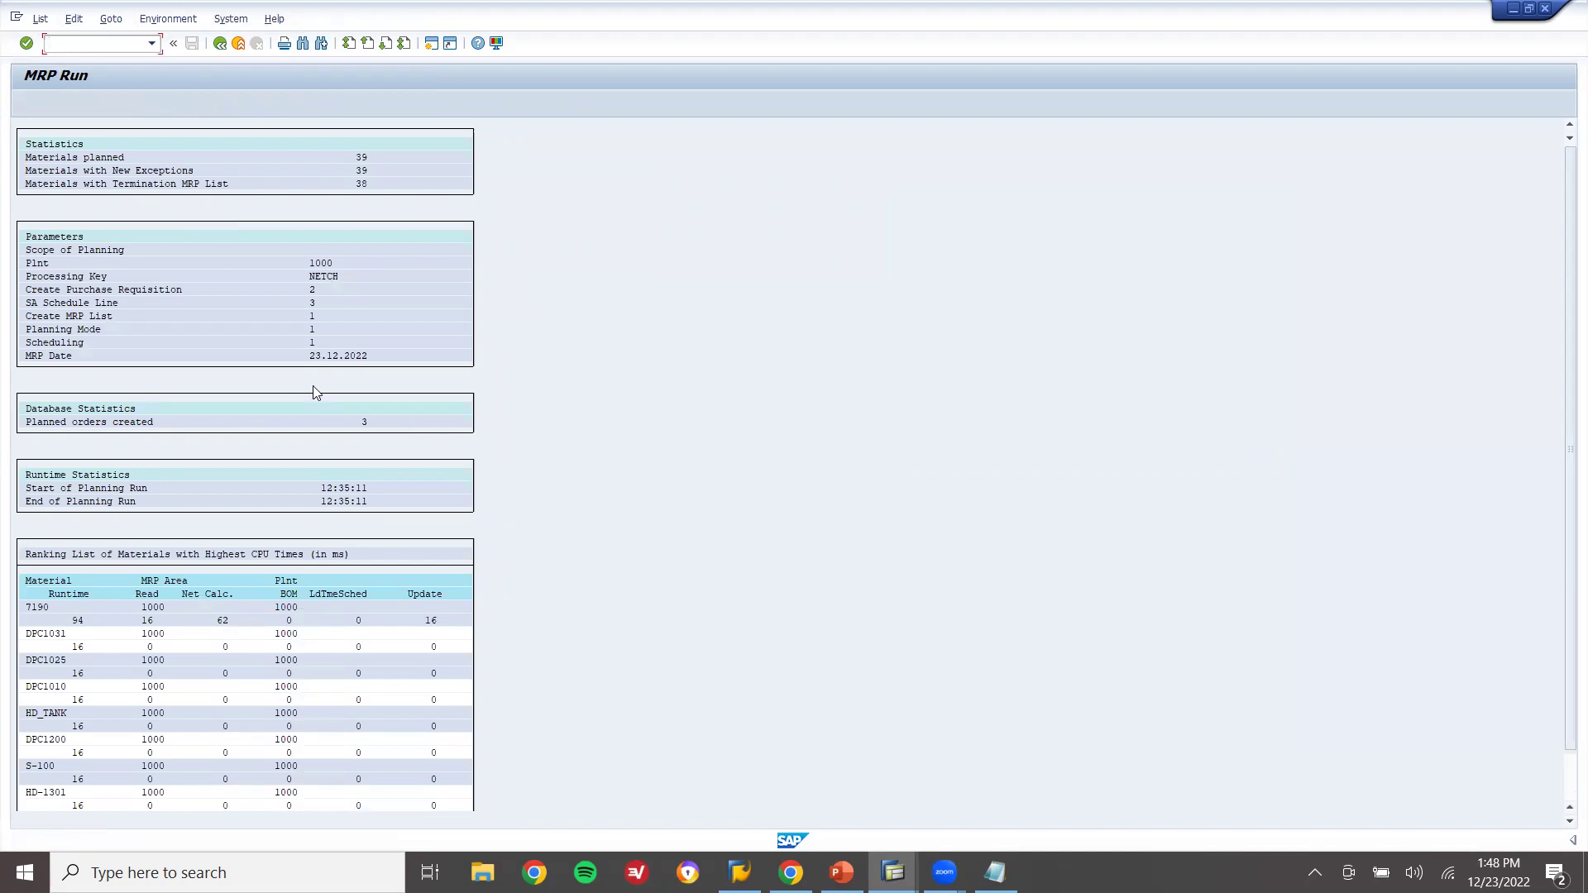
key(Return)
key(XF86AudioRaiseVolume)
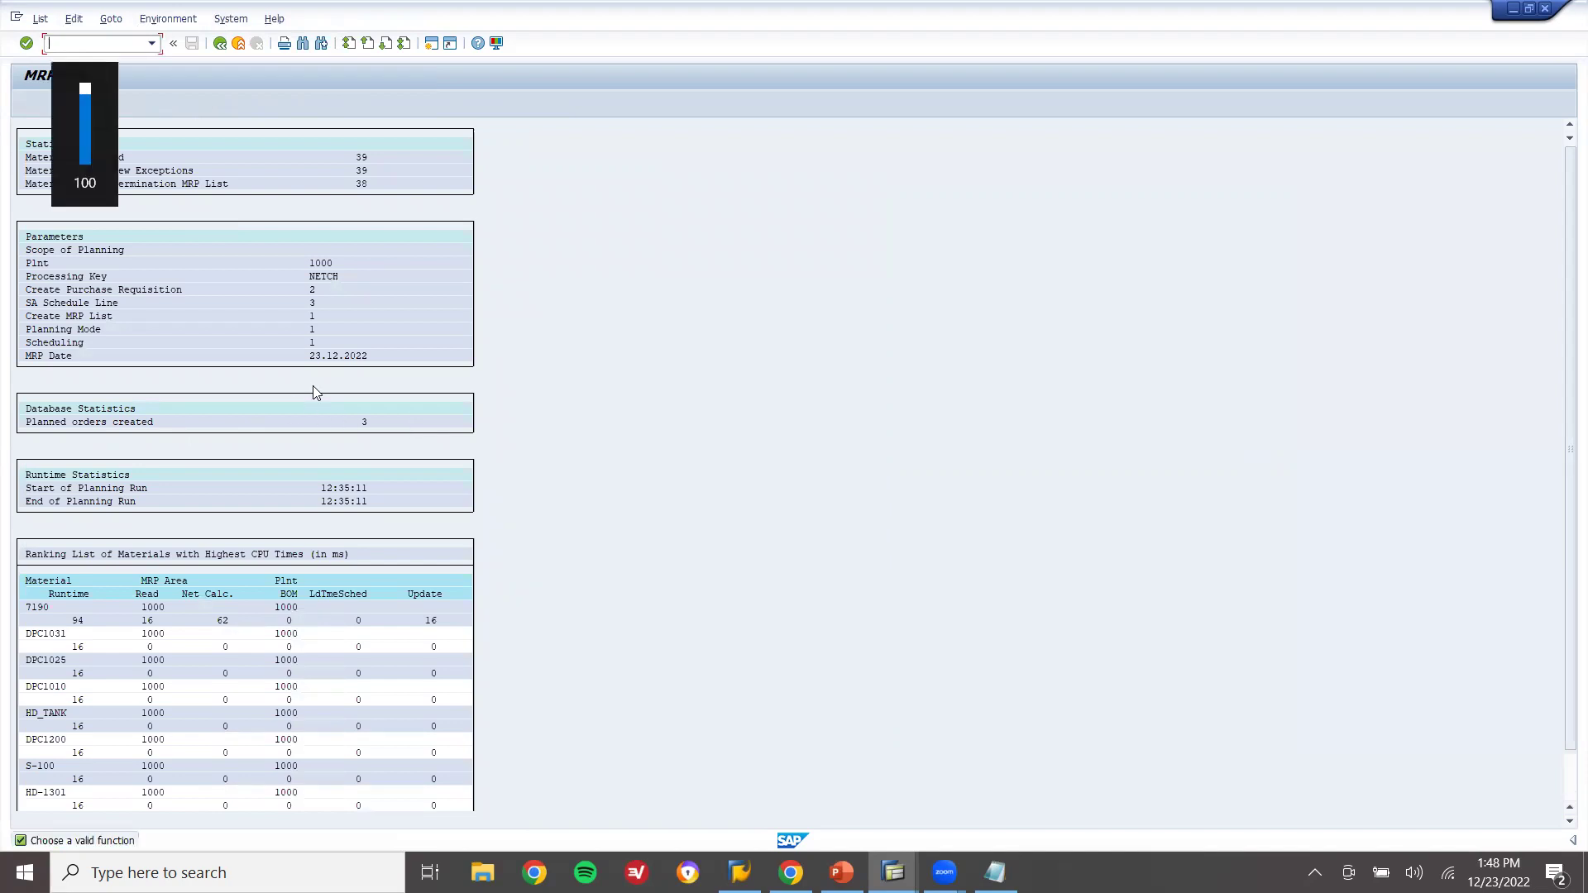
Display the stock/requirements list of material 7190 in plant 1000 with transaction MD04 and select the first planned order's number
click(98, 40)
text(/NMD04)
key(Return)
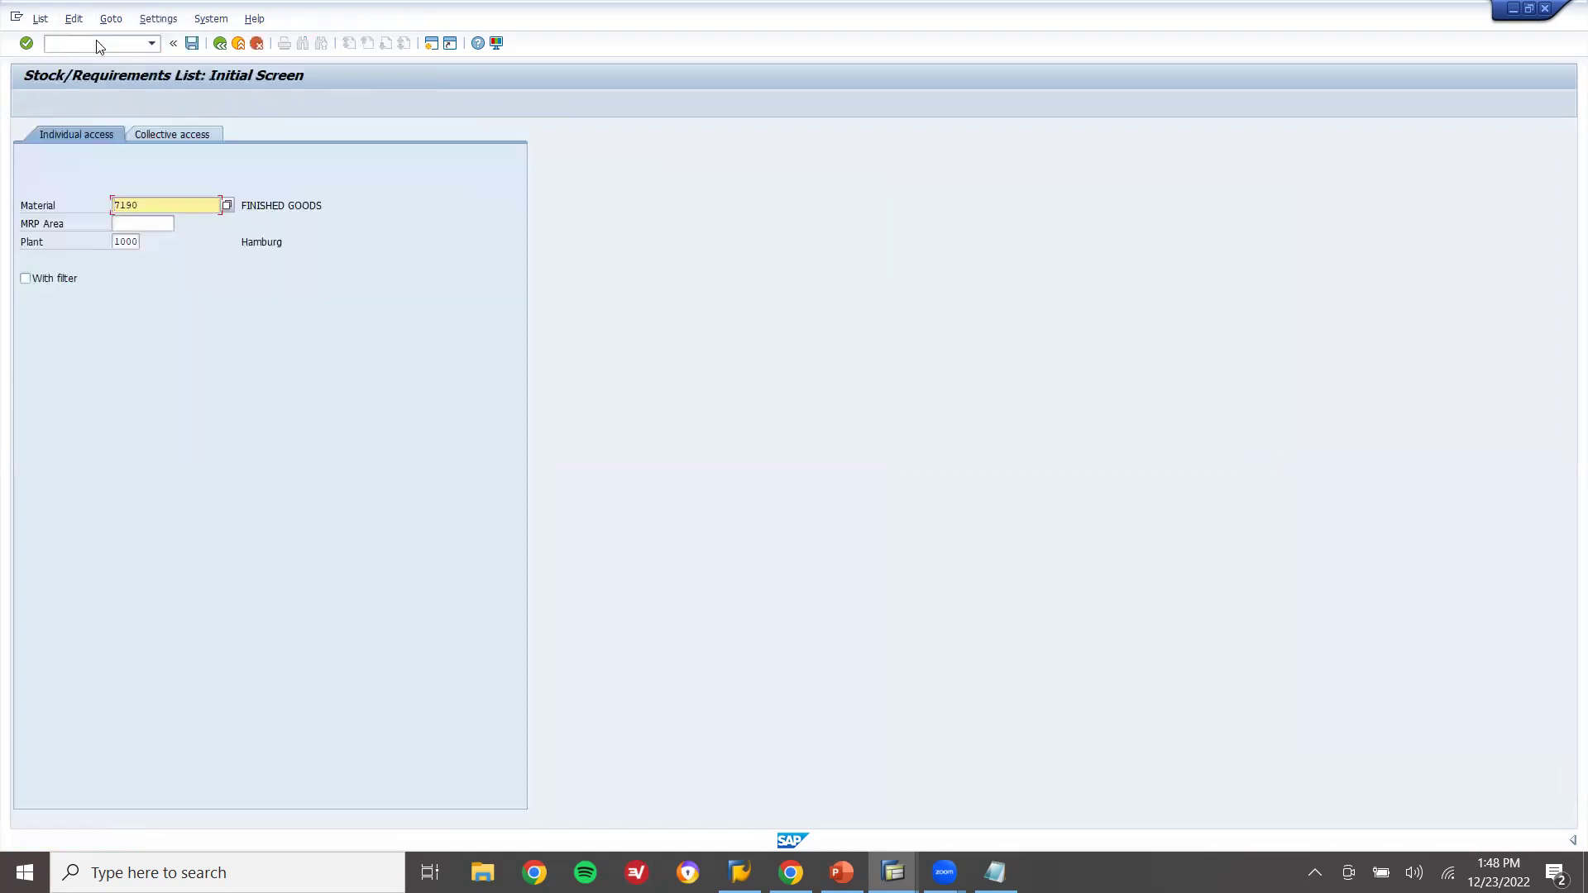
key(Return)
click(205, 258)
drag(204, 258, 181, 258)
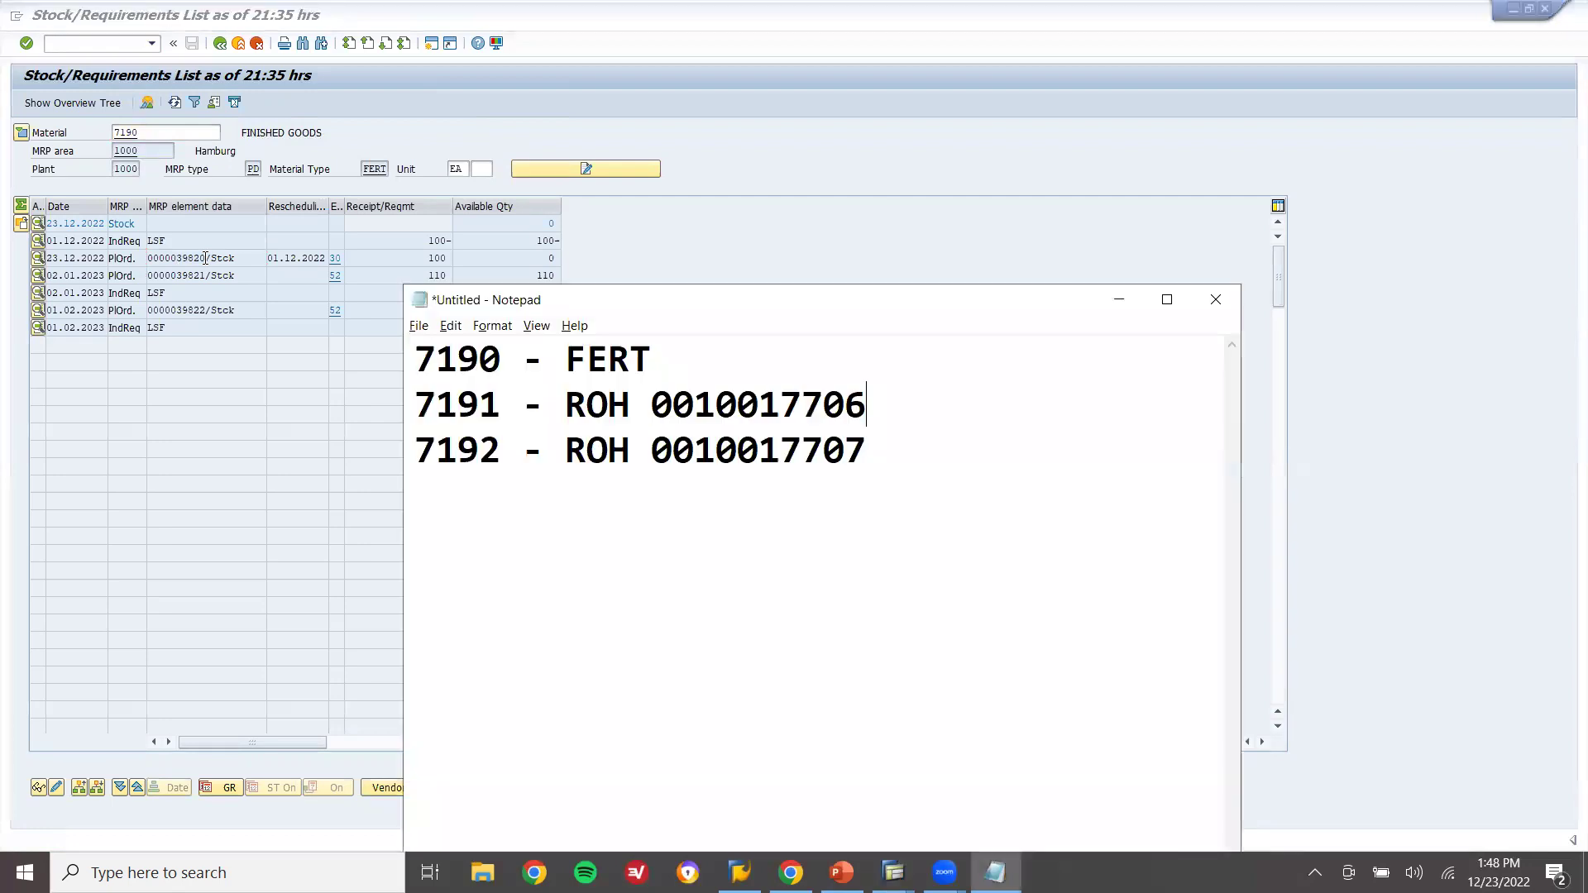
Switch to Notepad and add PLND ORD and the first planned order number to the 7190 FERT line
key(alt+Tab)
click(699, 358)
text(PLND ORD)
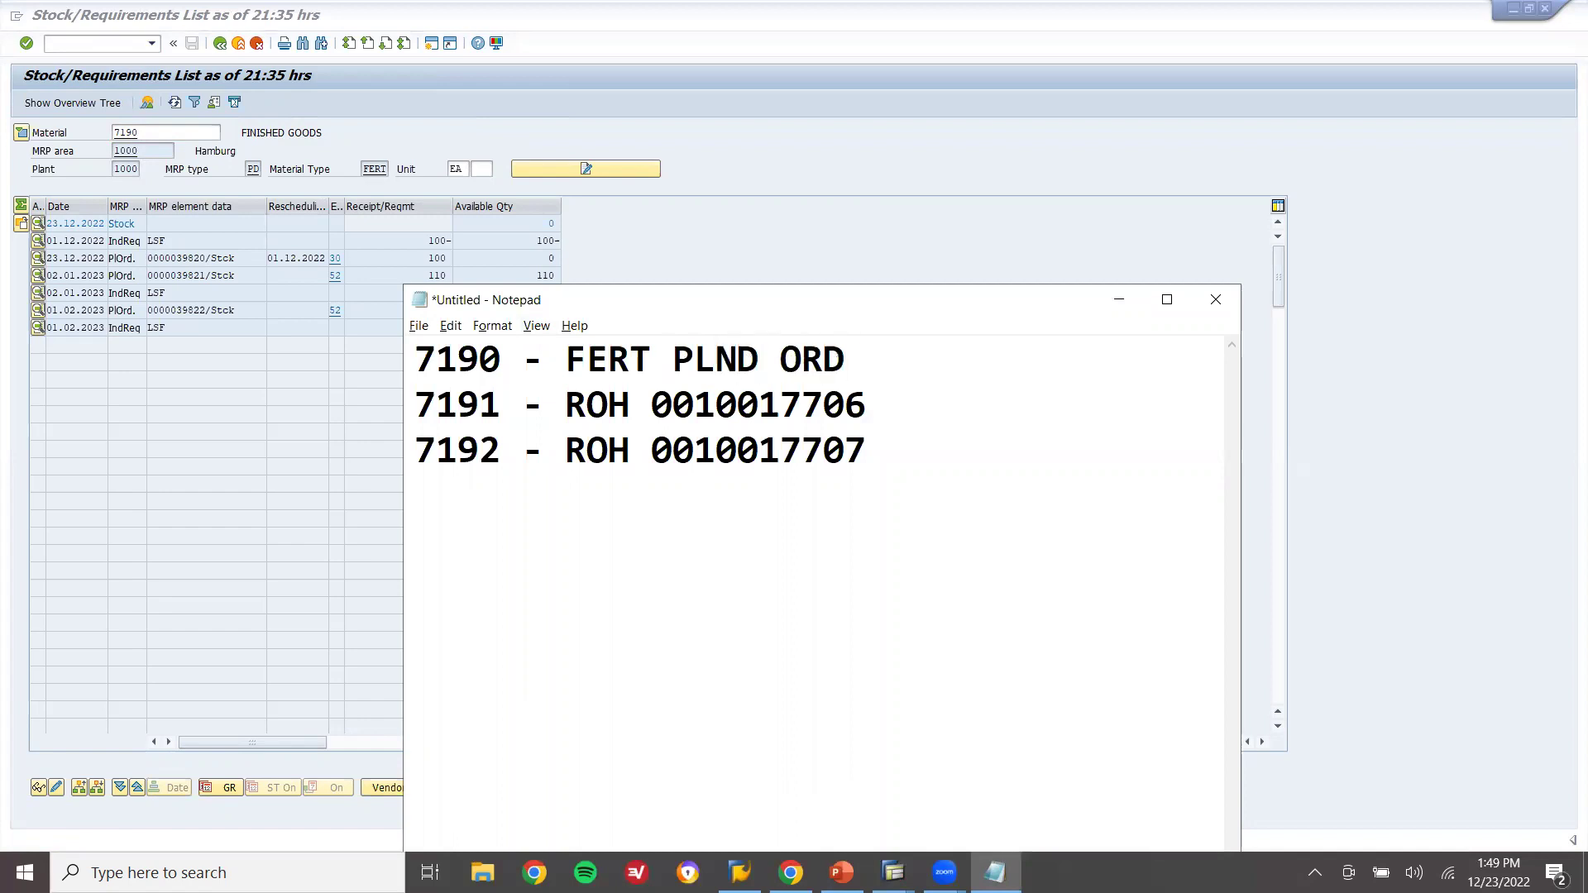
text( 39820)
Add the second planned order number on a new line under 7190 and align the first number above it
key(Return)
key(Tab)
key(Tab)
key(Tab)
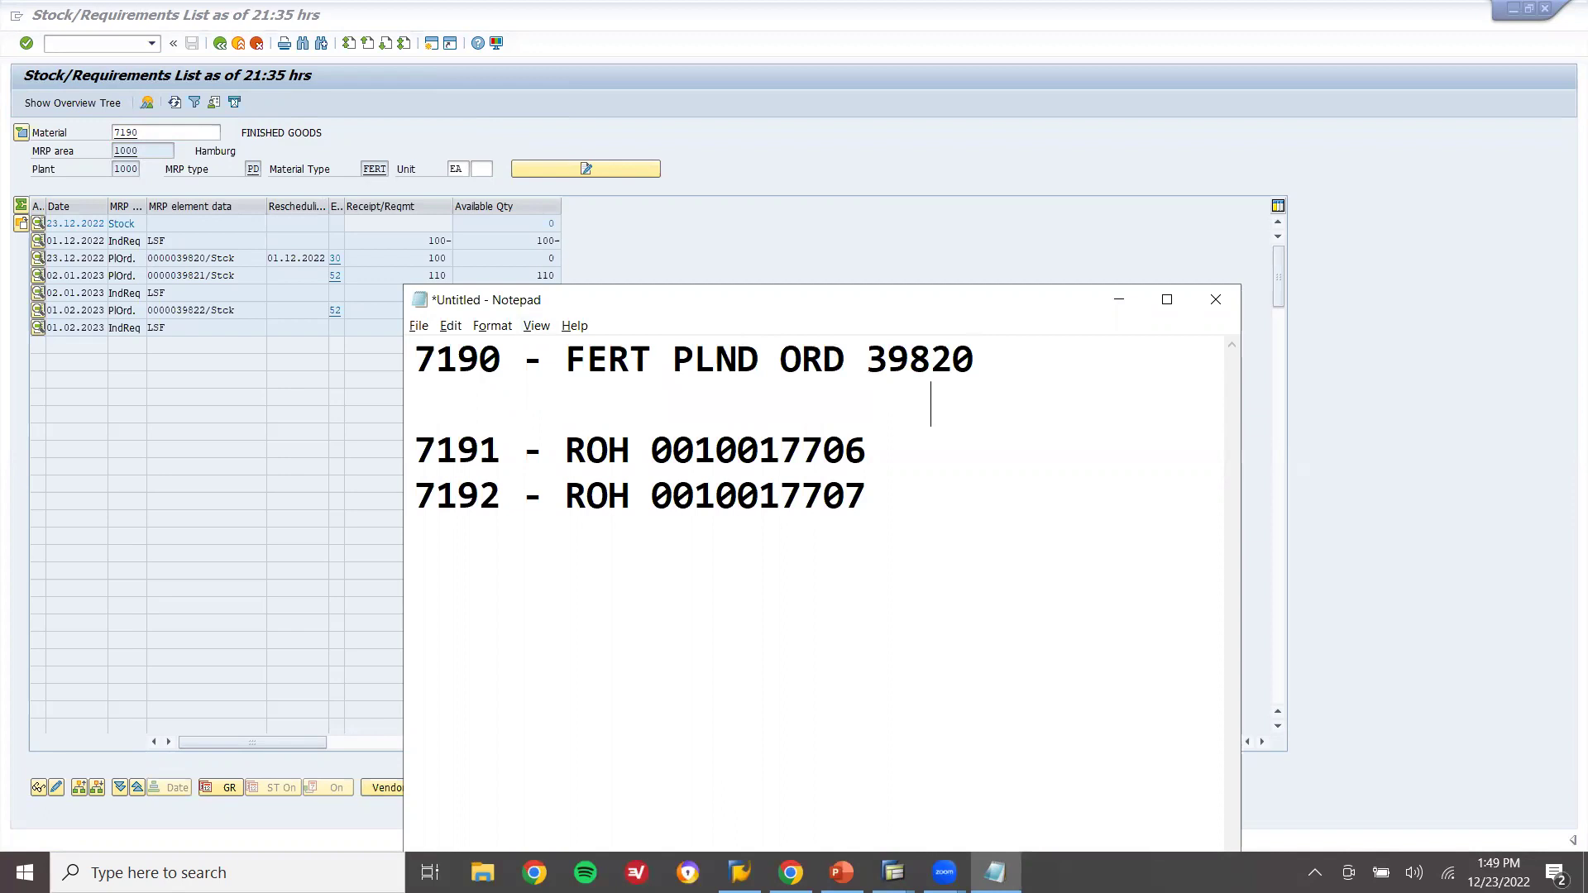
text(39820)
key(BackSpace)
text(1)
key(Up)
key(Left)
key(Left)
key(Left)
key(Left)
key(Left)
key(Tab)
key(Right)
key(Down)
Add the third planned order number on its own line, aligned below the other two in the Notepad list
key(Right)
key(Return)
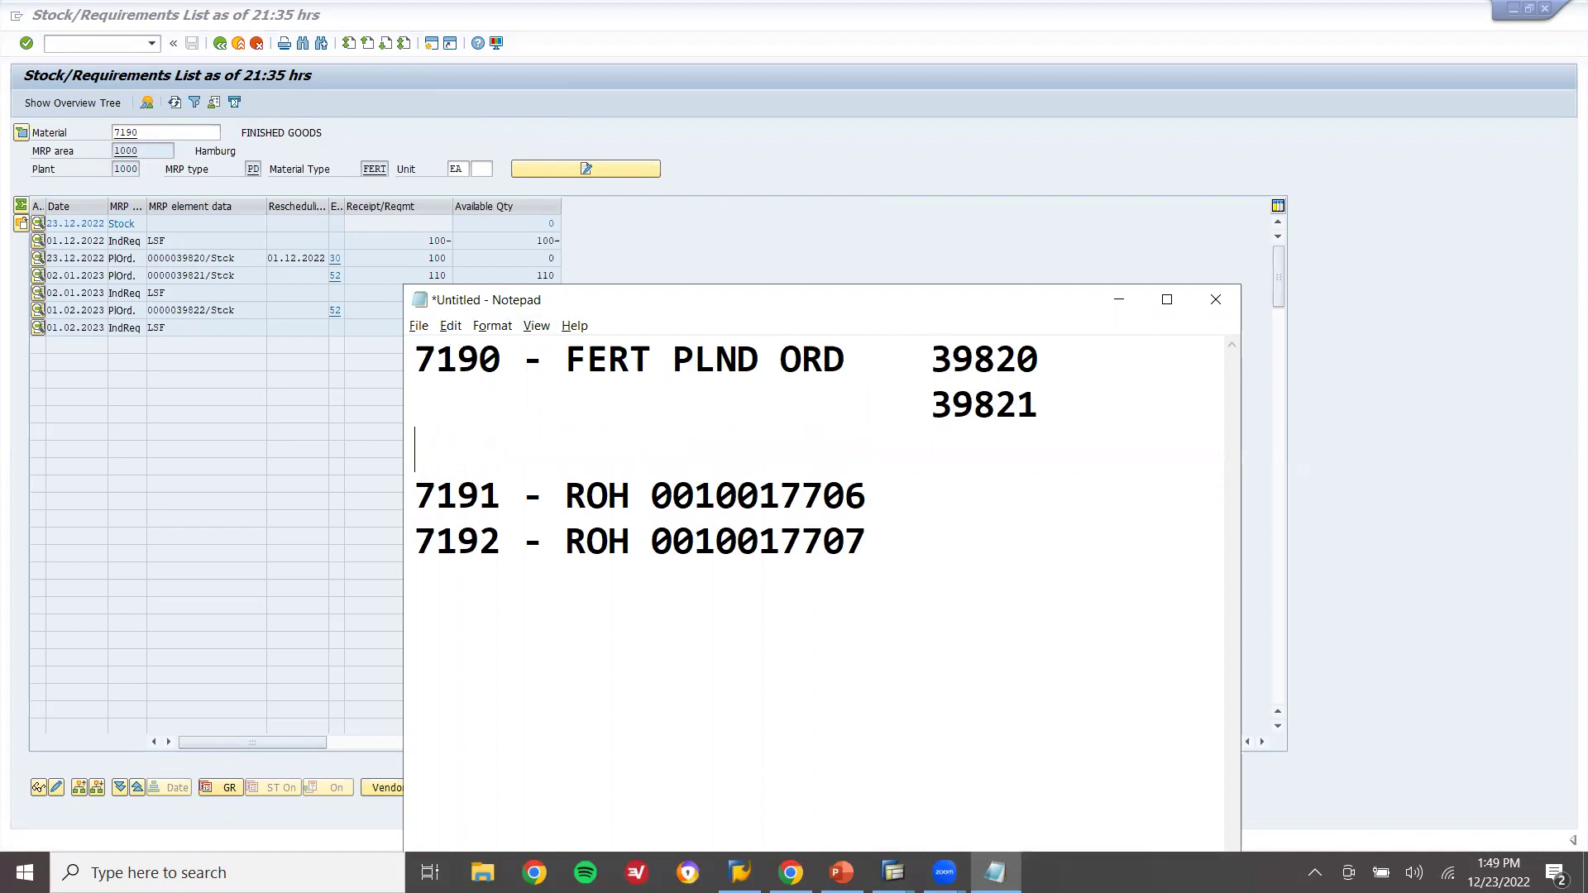
key(Tab)
text(39820)
key(BackSpace)
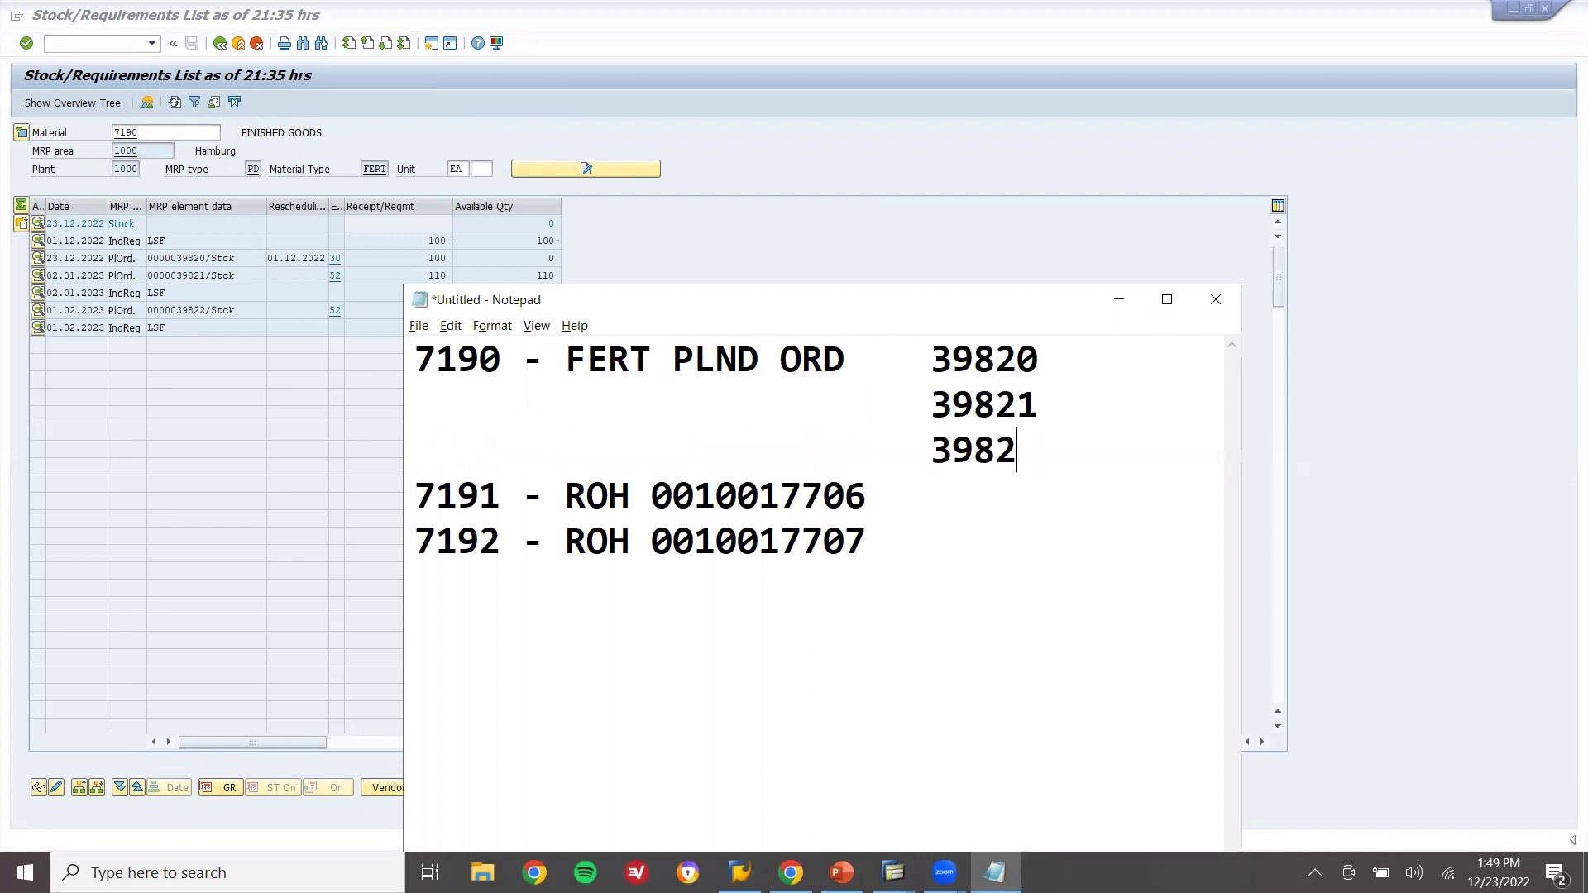
text(2)
double_click(485, 387)
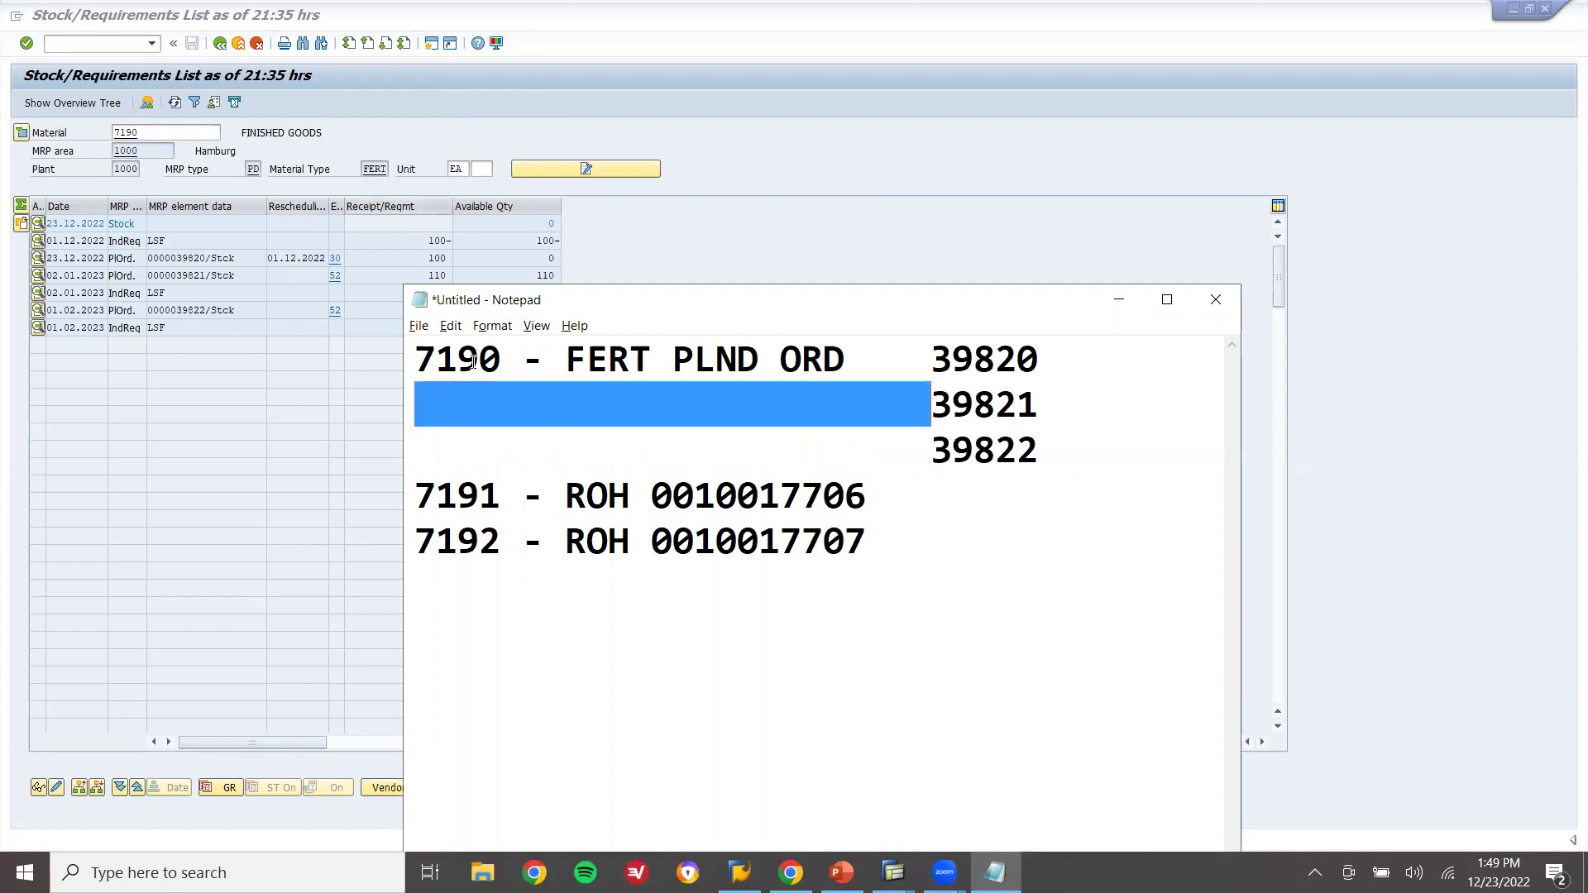
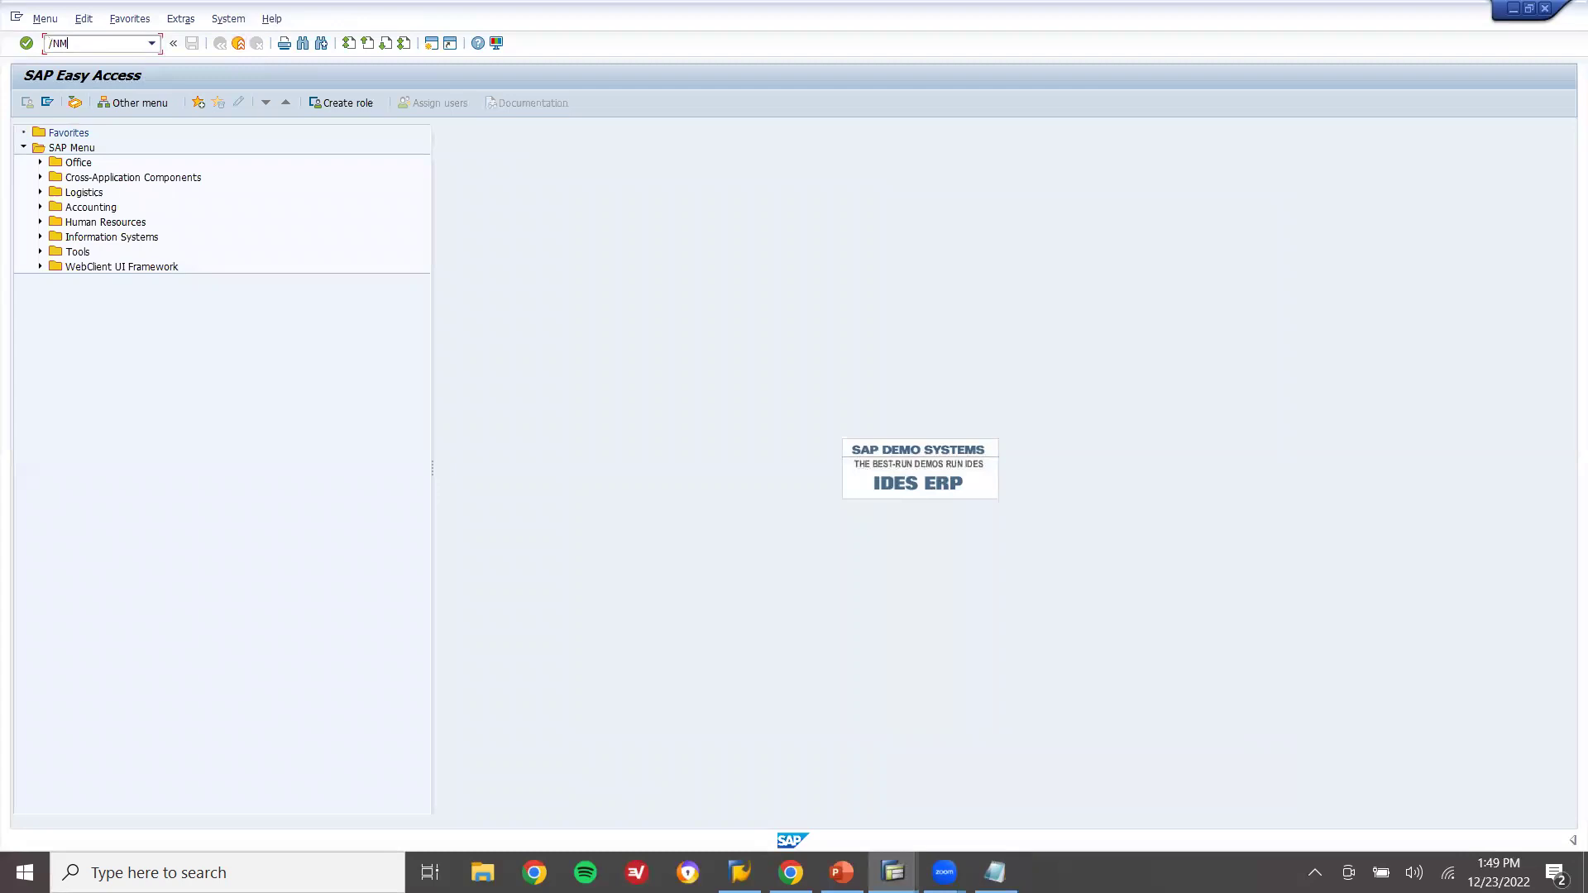
Start creating a purchase order and list plant 1000's purchase requisitions in the document overview, clearing the material filter
key(Return)
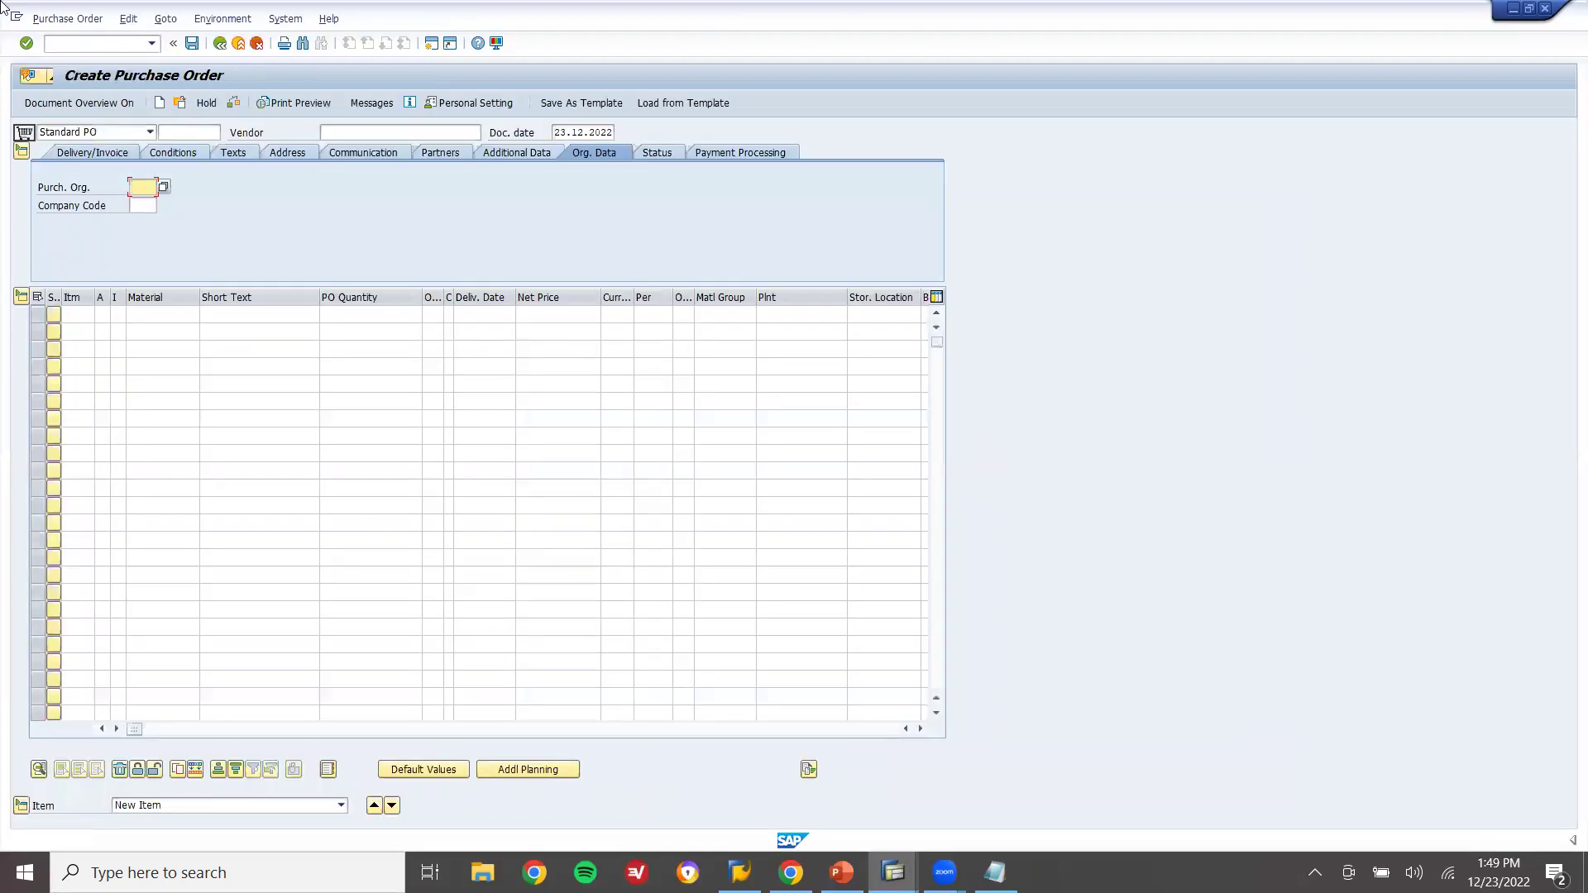
click(105, 101)
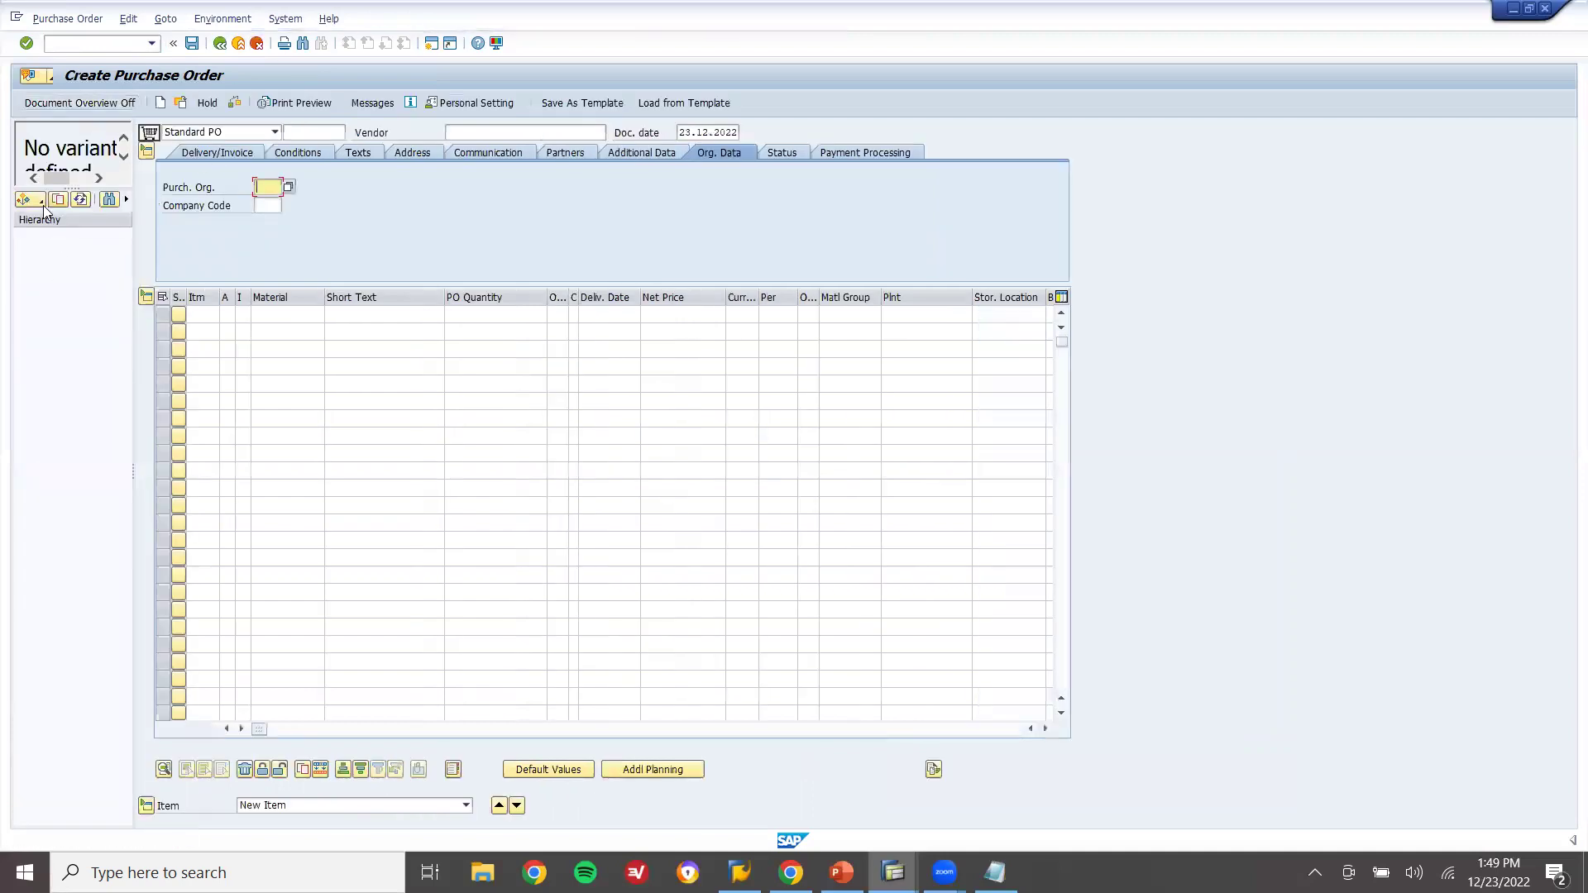
click(42, 201)
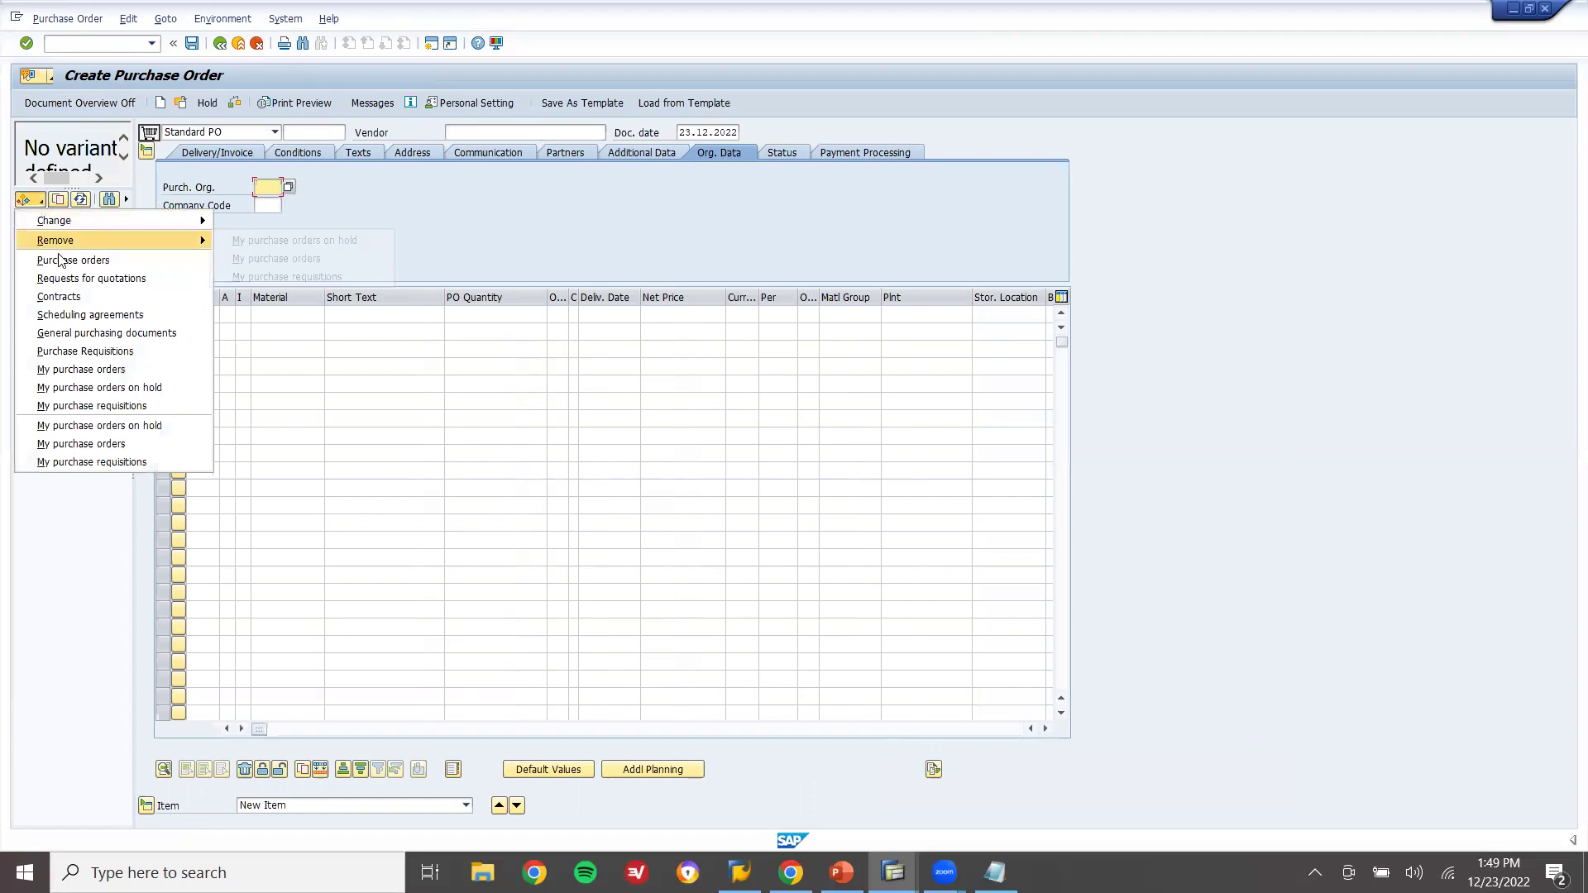
click(75, 356)
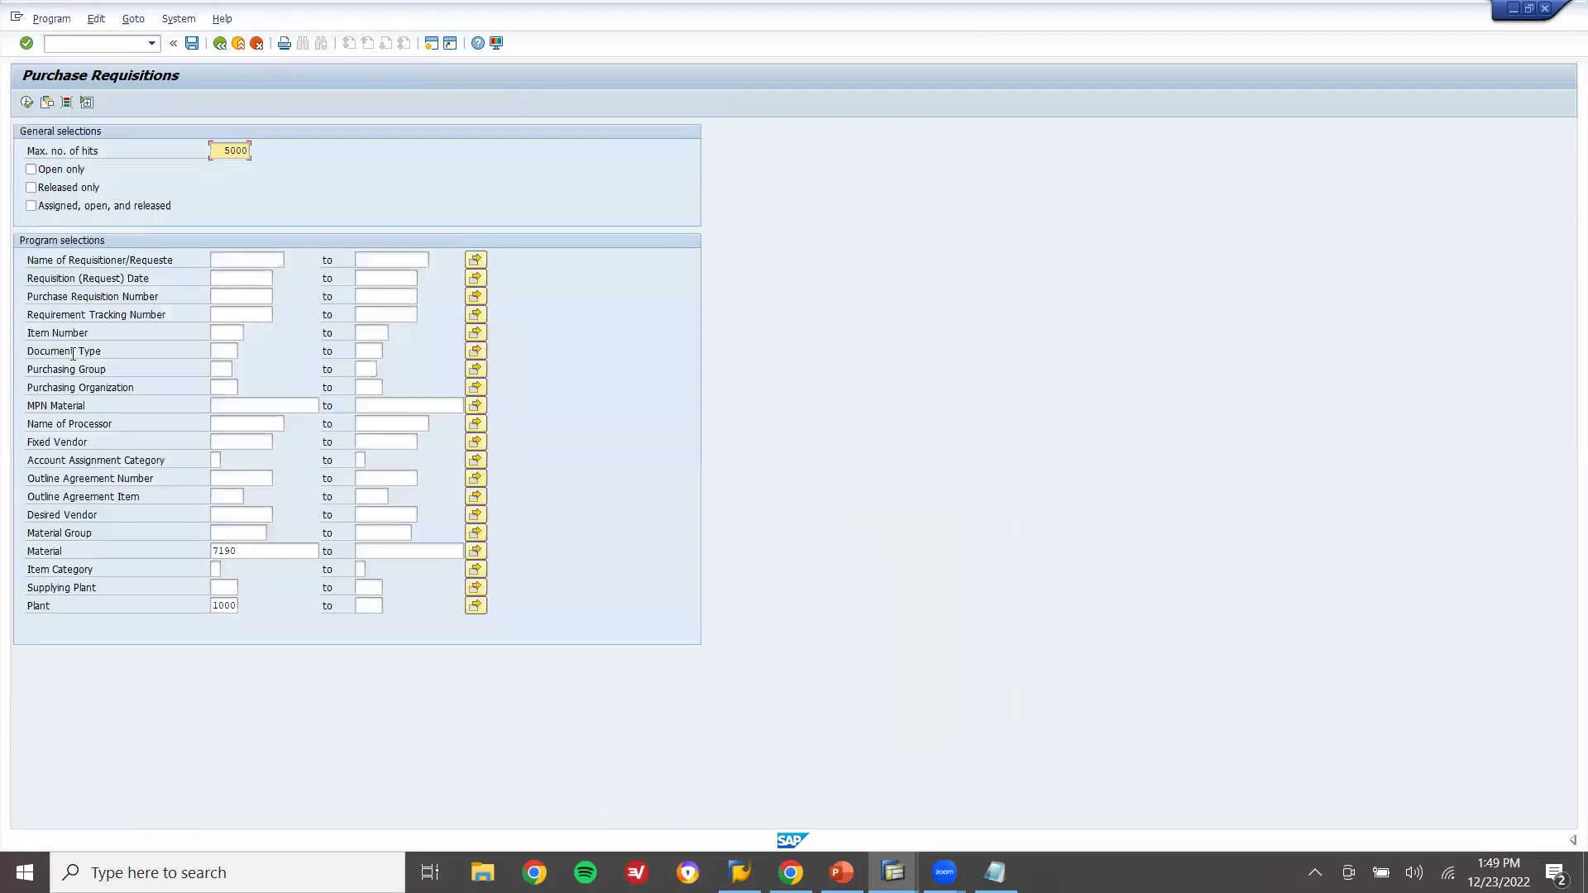
click(245, 554)
key(BackSpace)
click(26, 102)
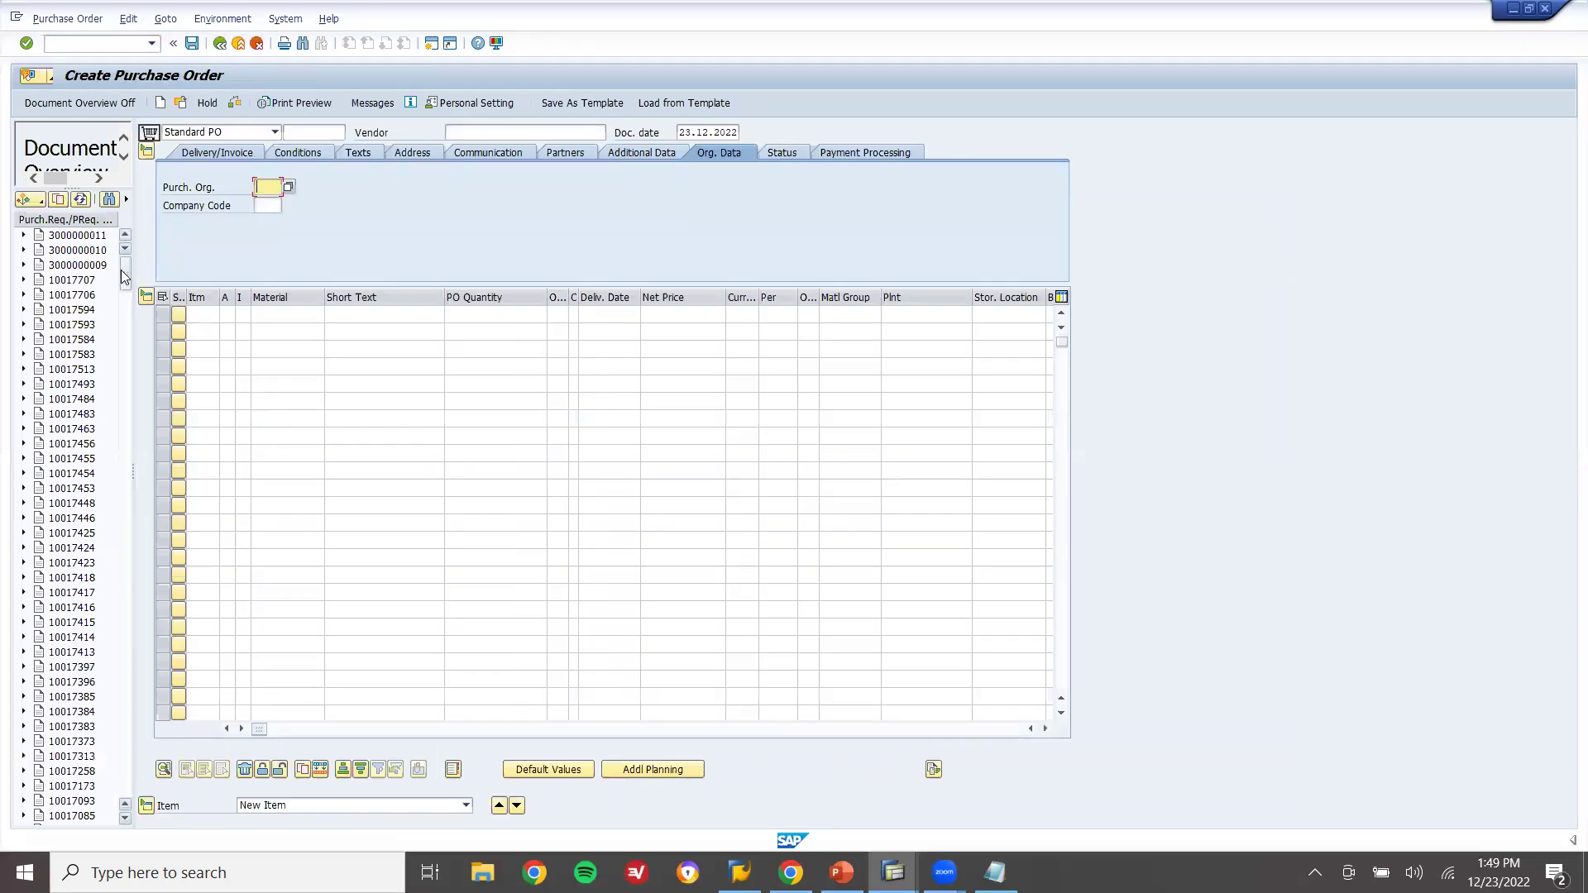
Check the requisition numbers noted in Notepad and adopt the requisitions for materials 7192 and 7191 into the purchase order
click(86, 280)
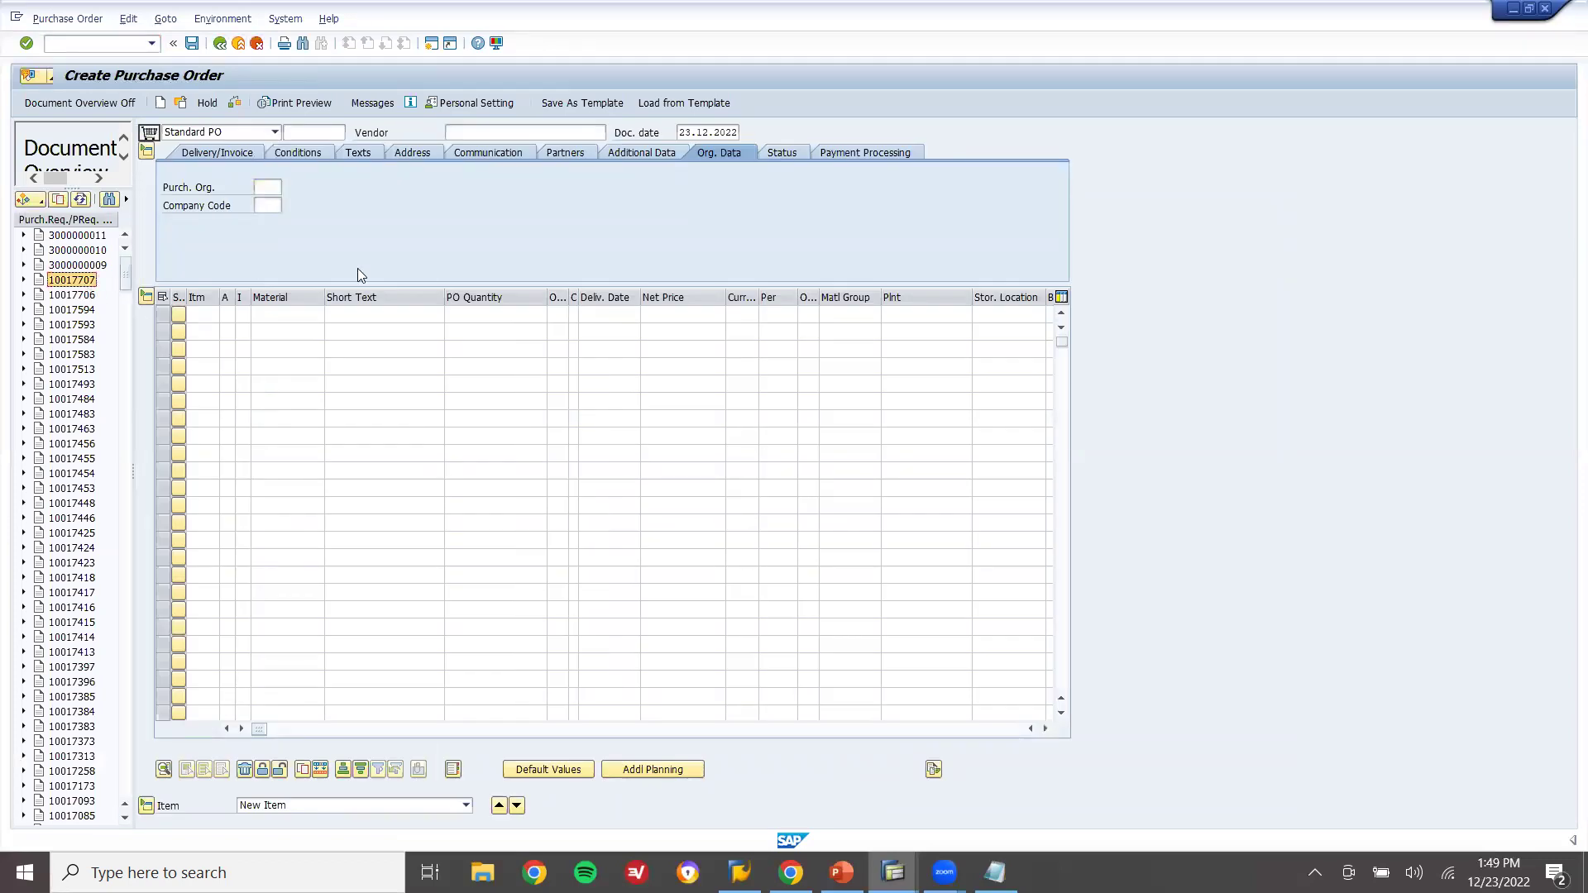
key(alt+Tab)
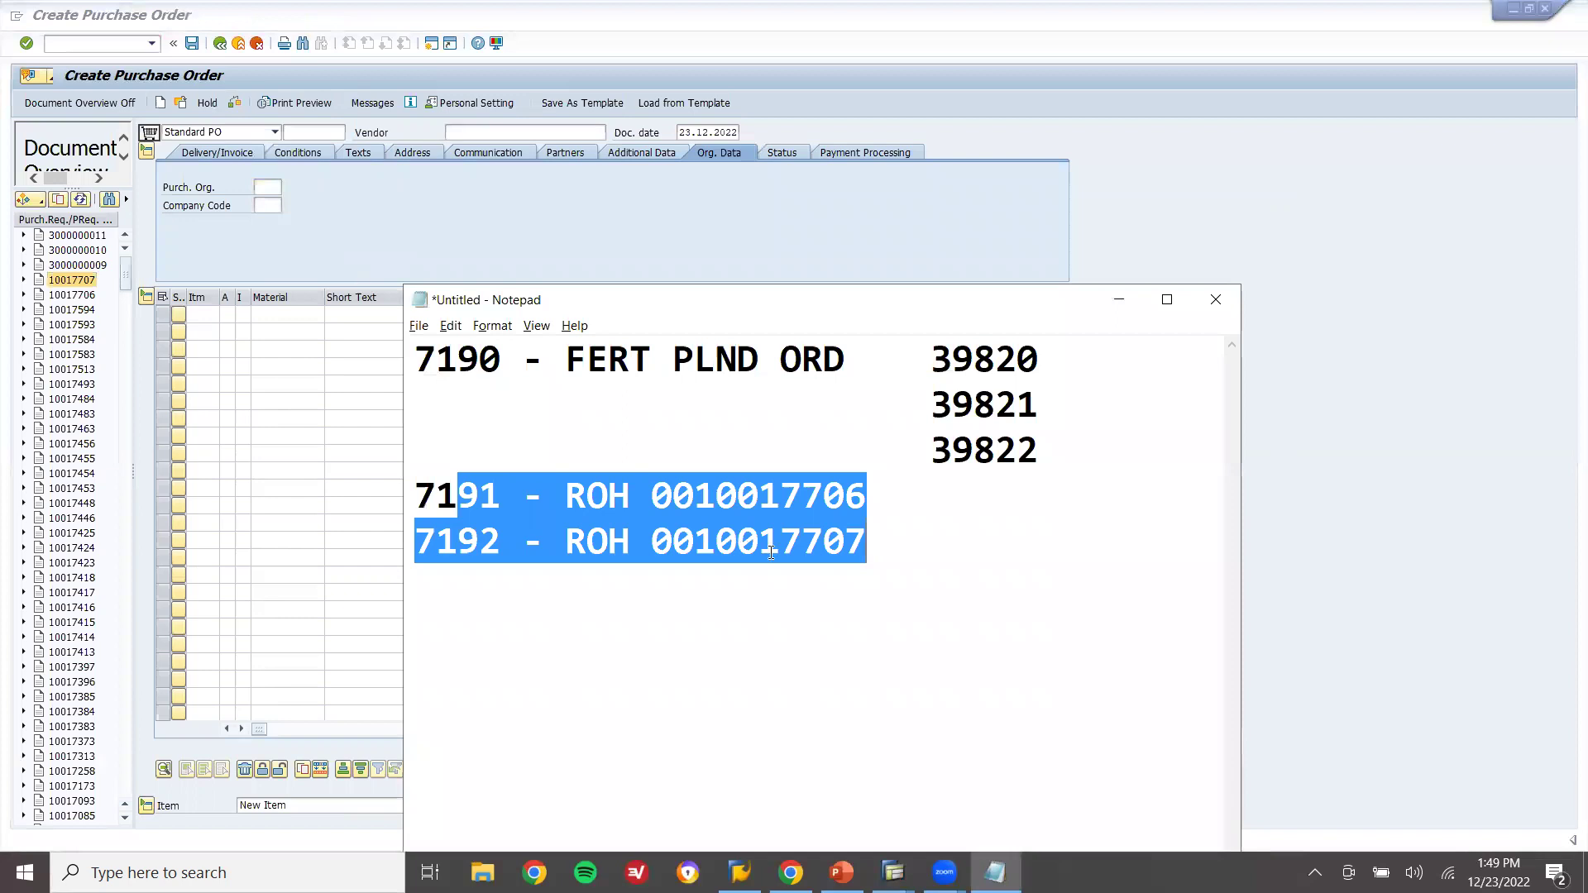
click(71, 282)
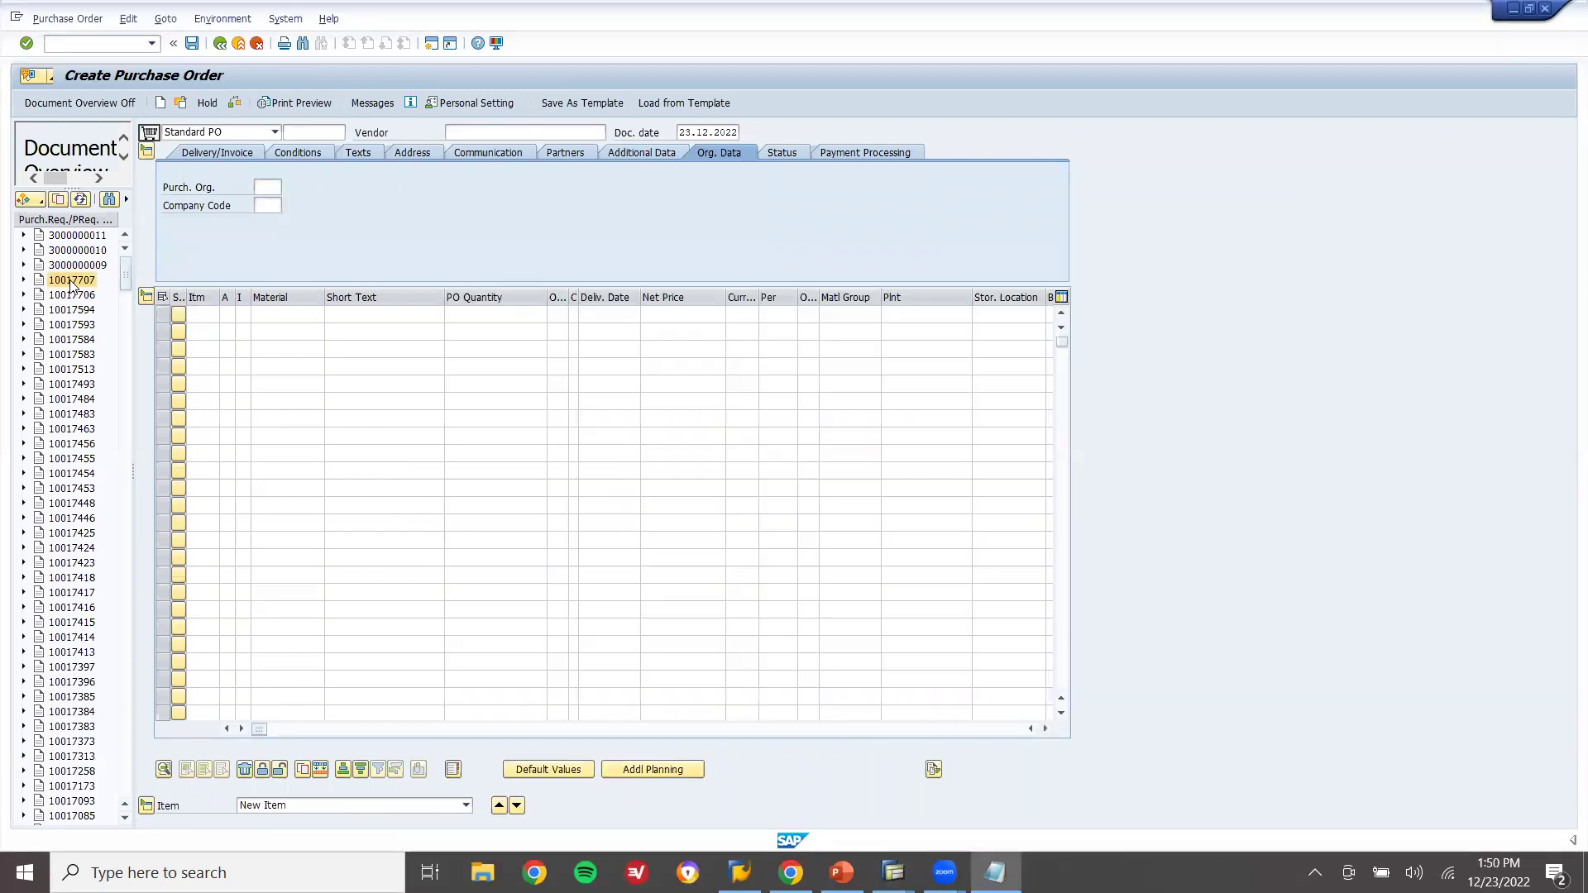
click(60, 200)
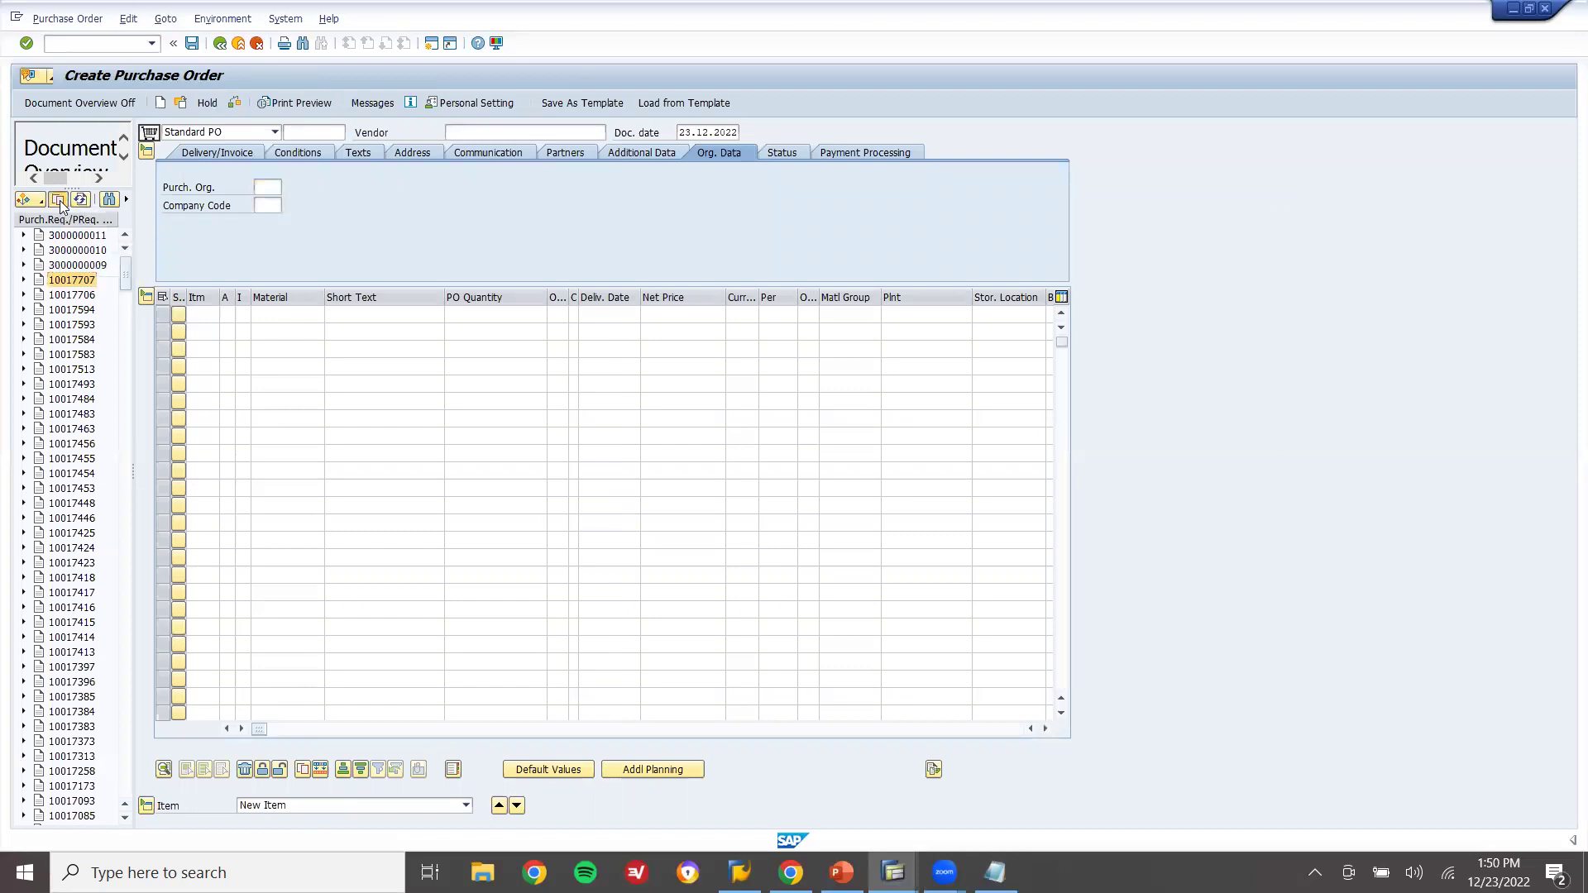
click(82, 296)
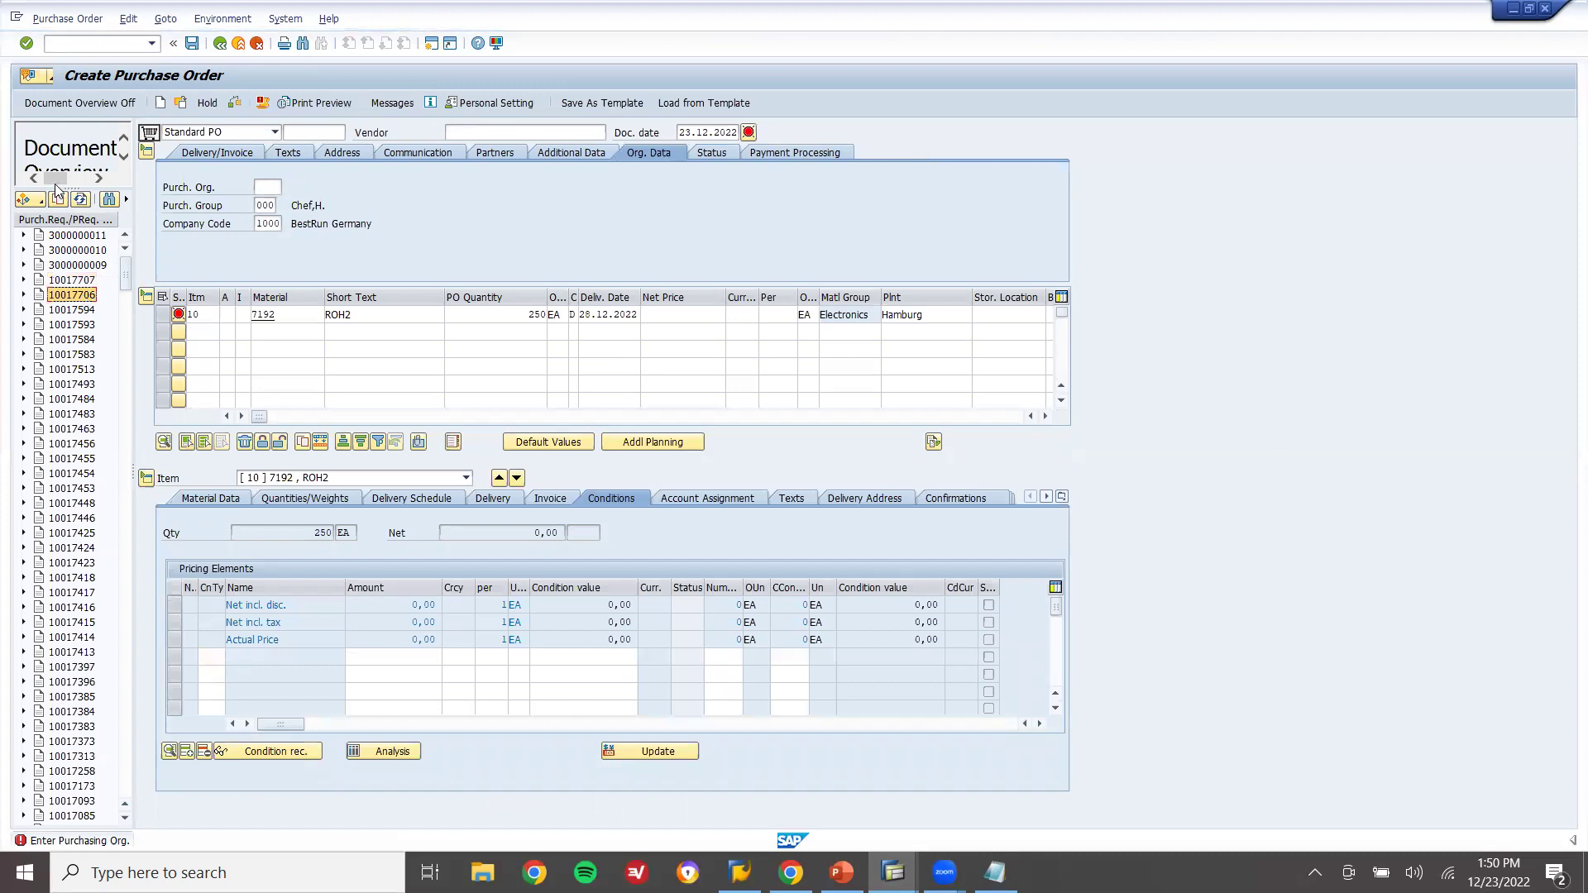
click(55, 195)
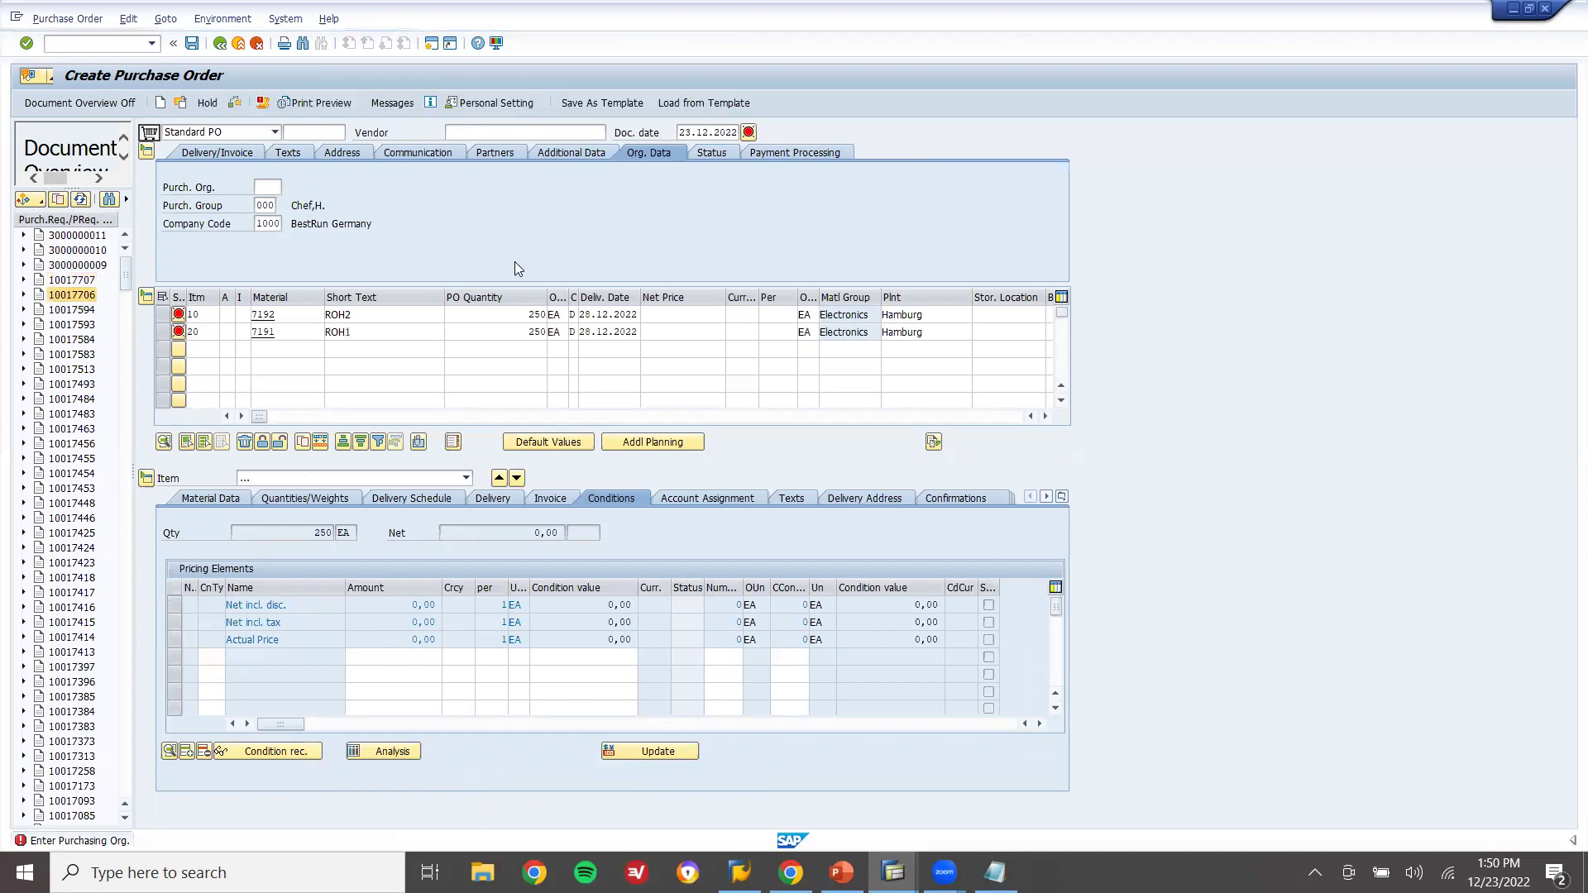
Open the value list for the purchase order's vendor and bring vendor OTA into the Vendor field
click(559, 133)
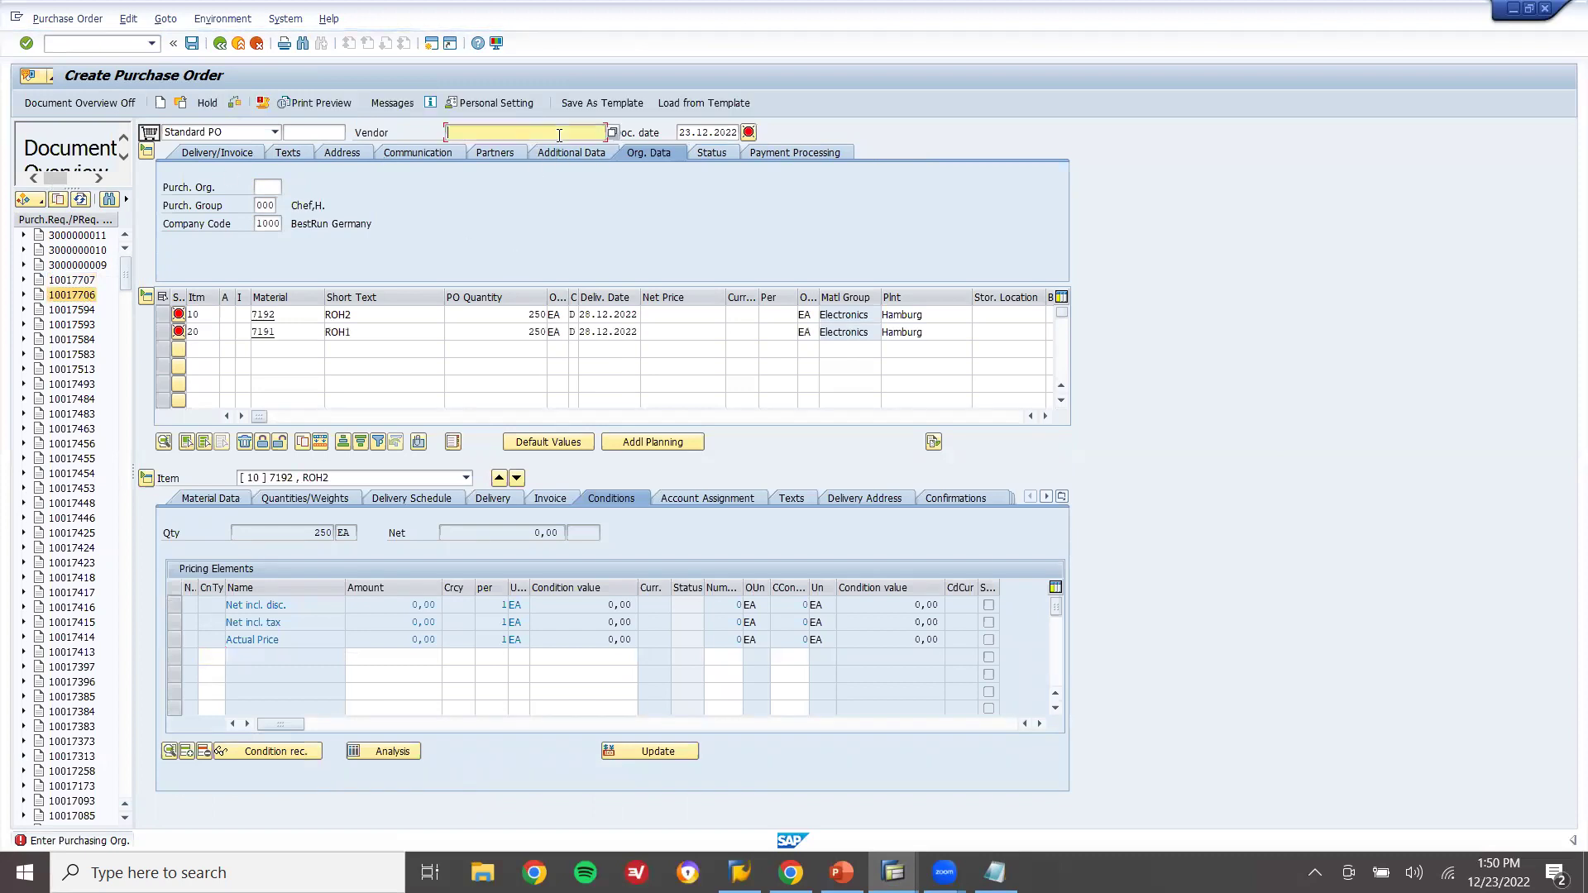
click(614, 134)
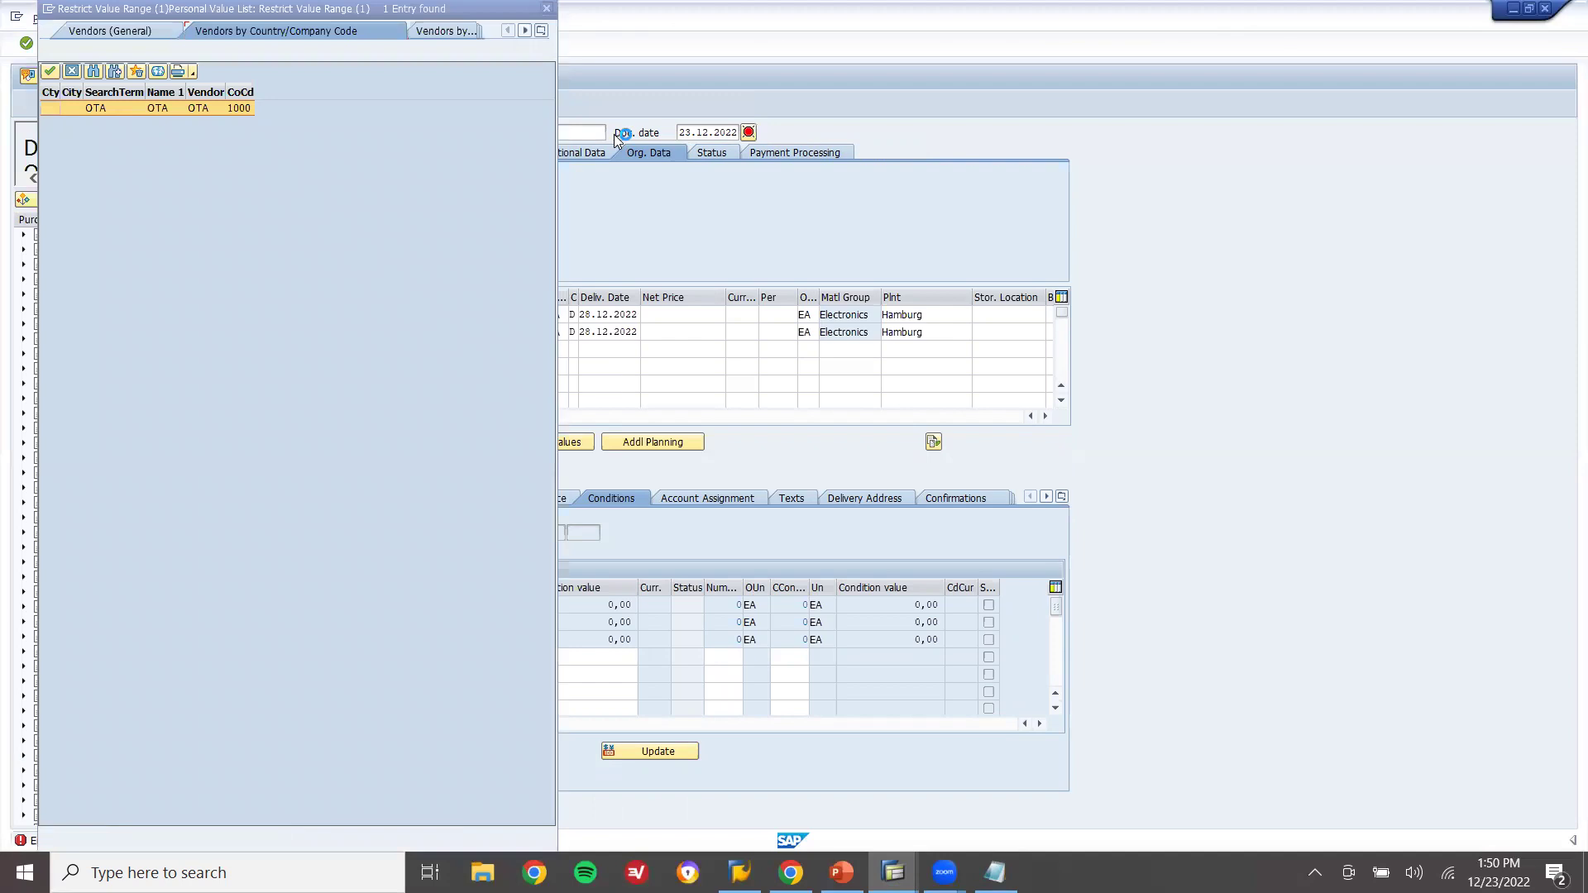
key(Escape)
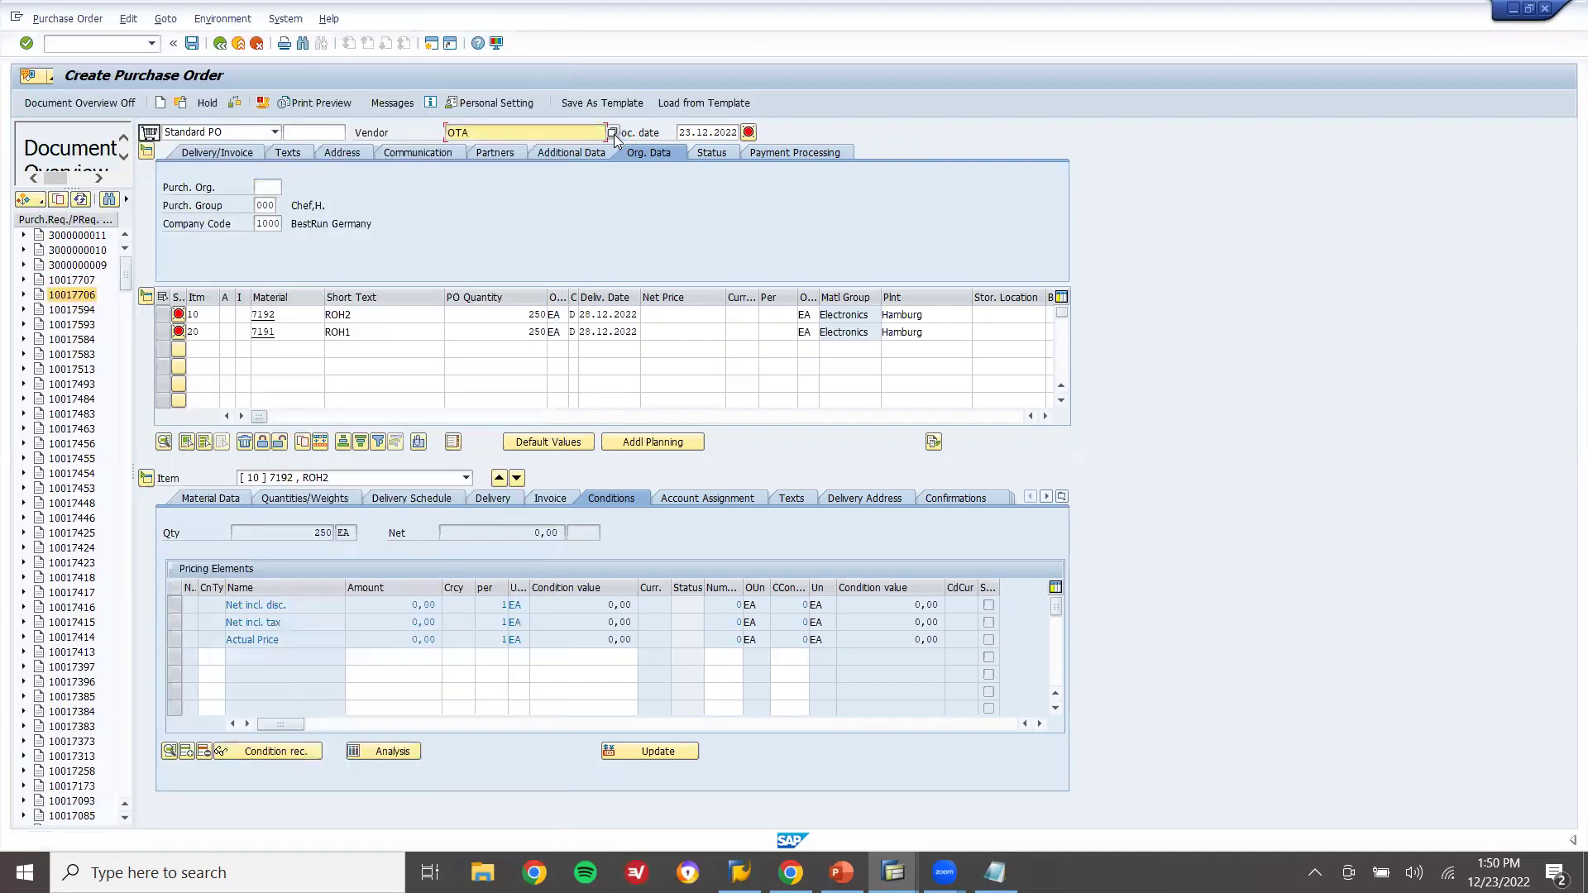
Search the Vendor field's value list for the vendors of company code 1000 and look through the results
click(612, 133)
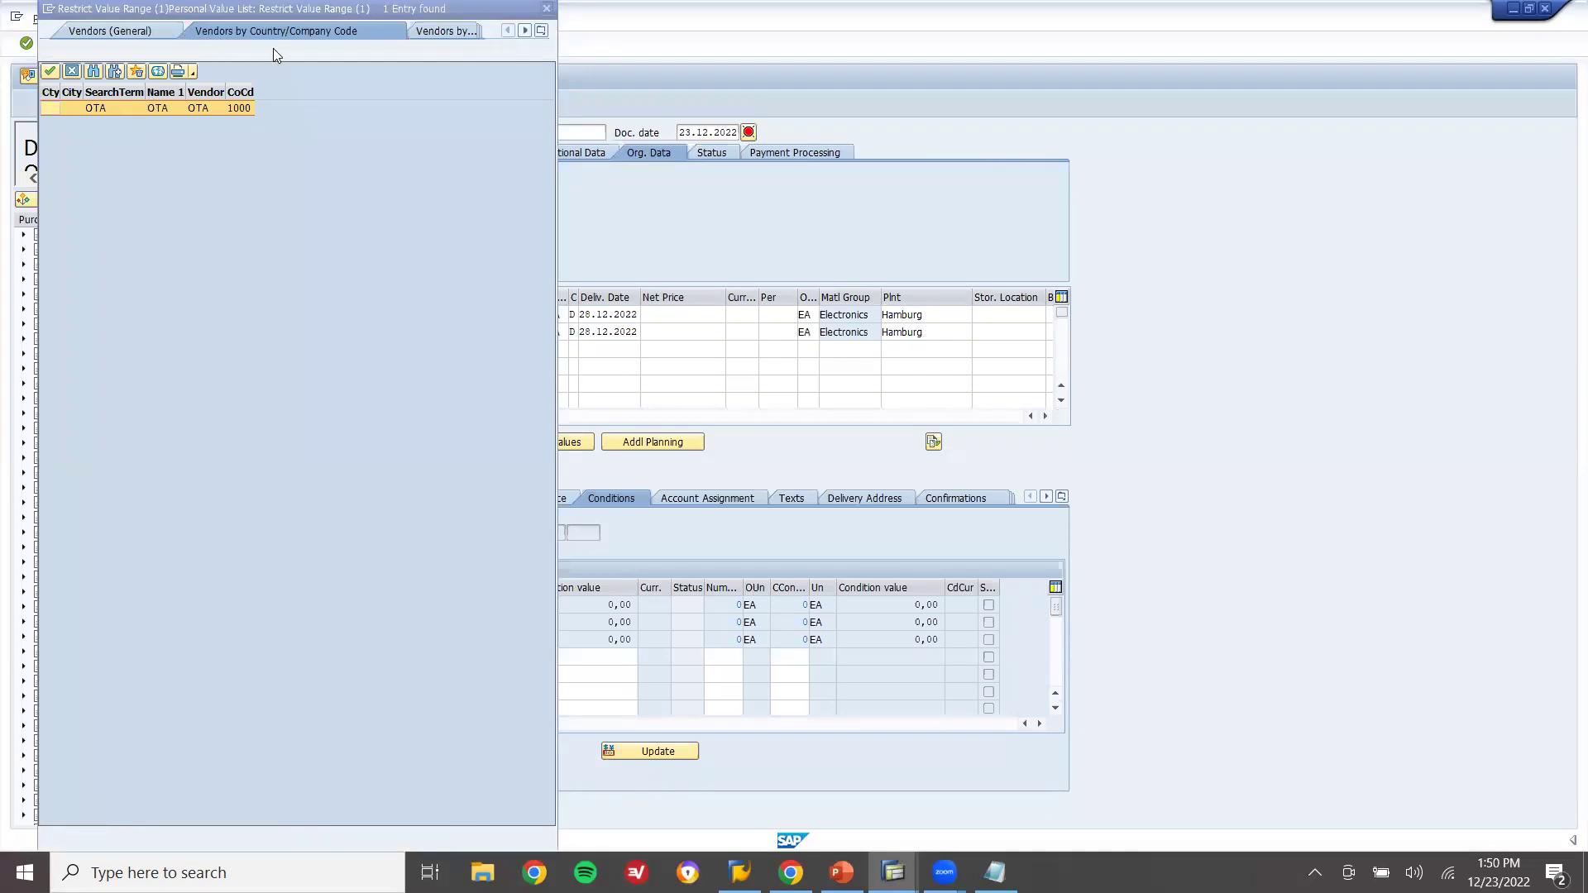
click(280, 51)
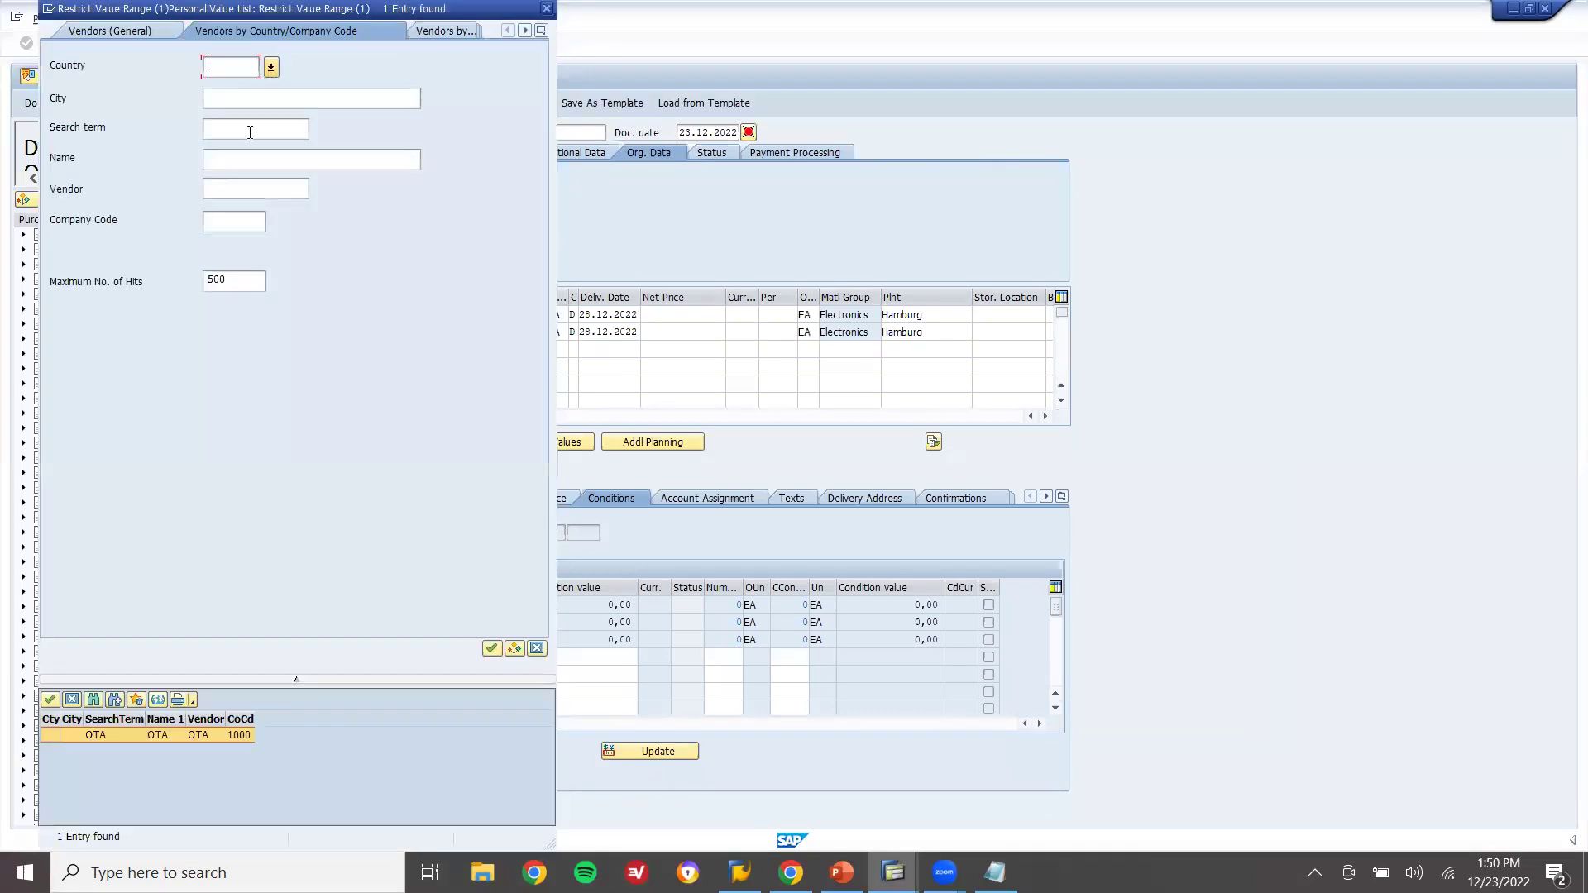
click(240, 223)
text(1000)
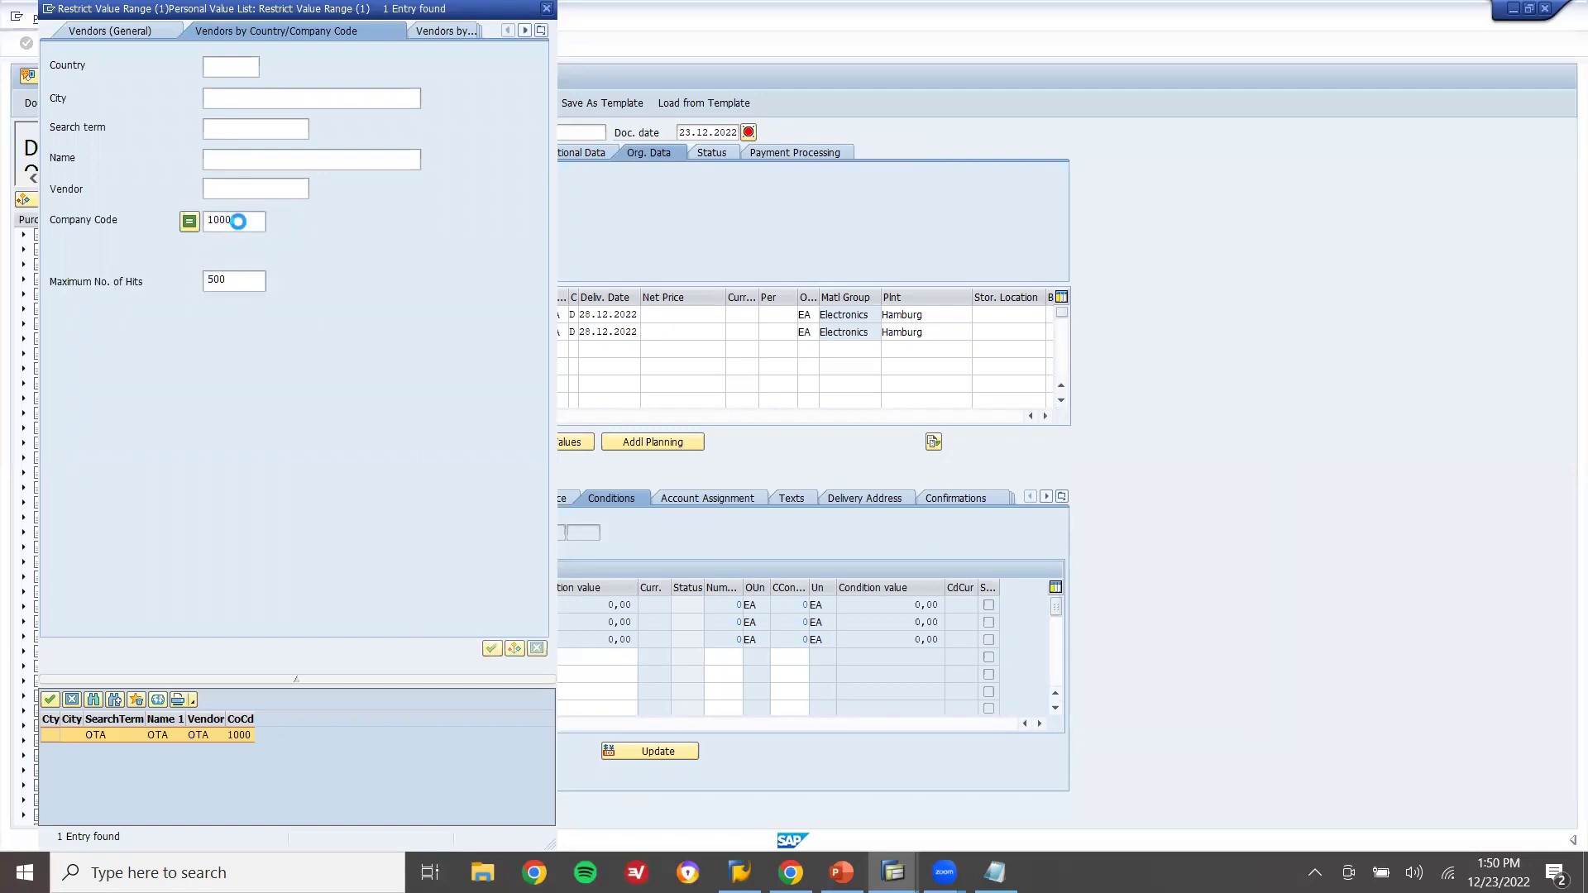
key(Return)
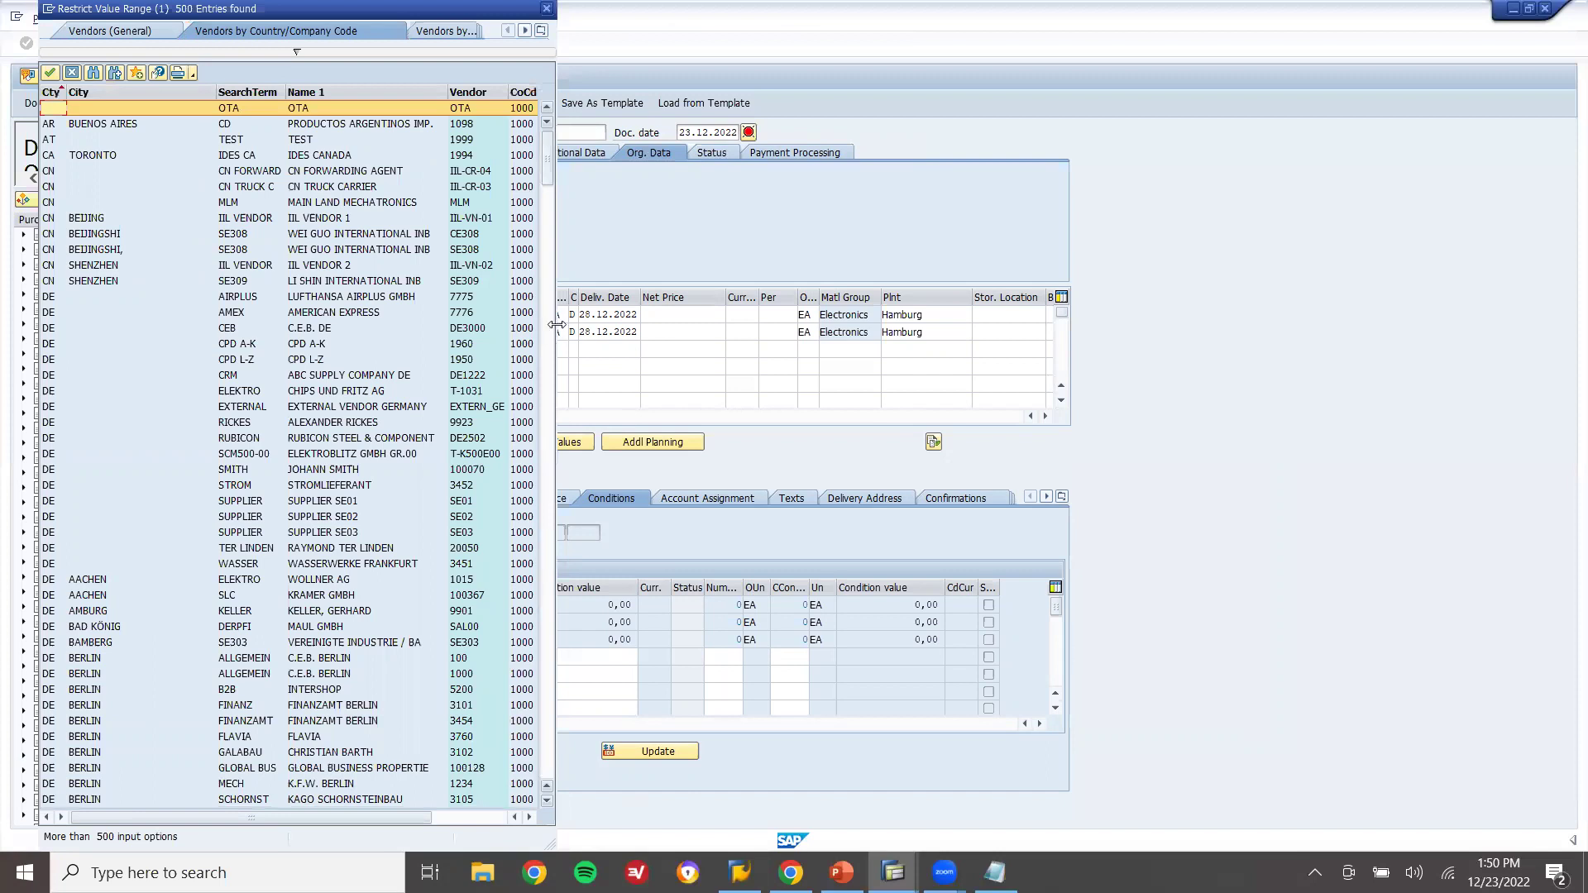
drag(559, 325, 676, 325)
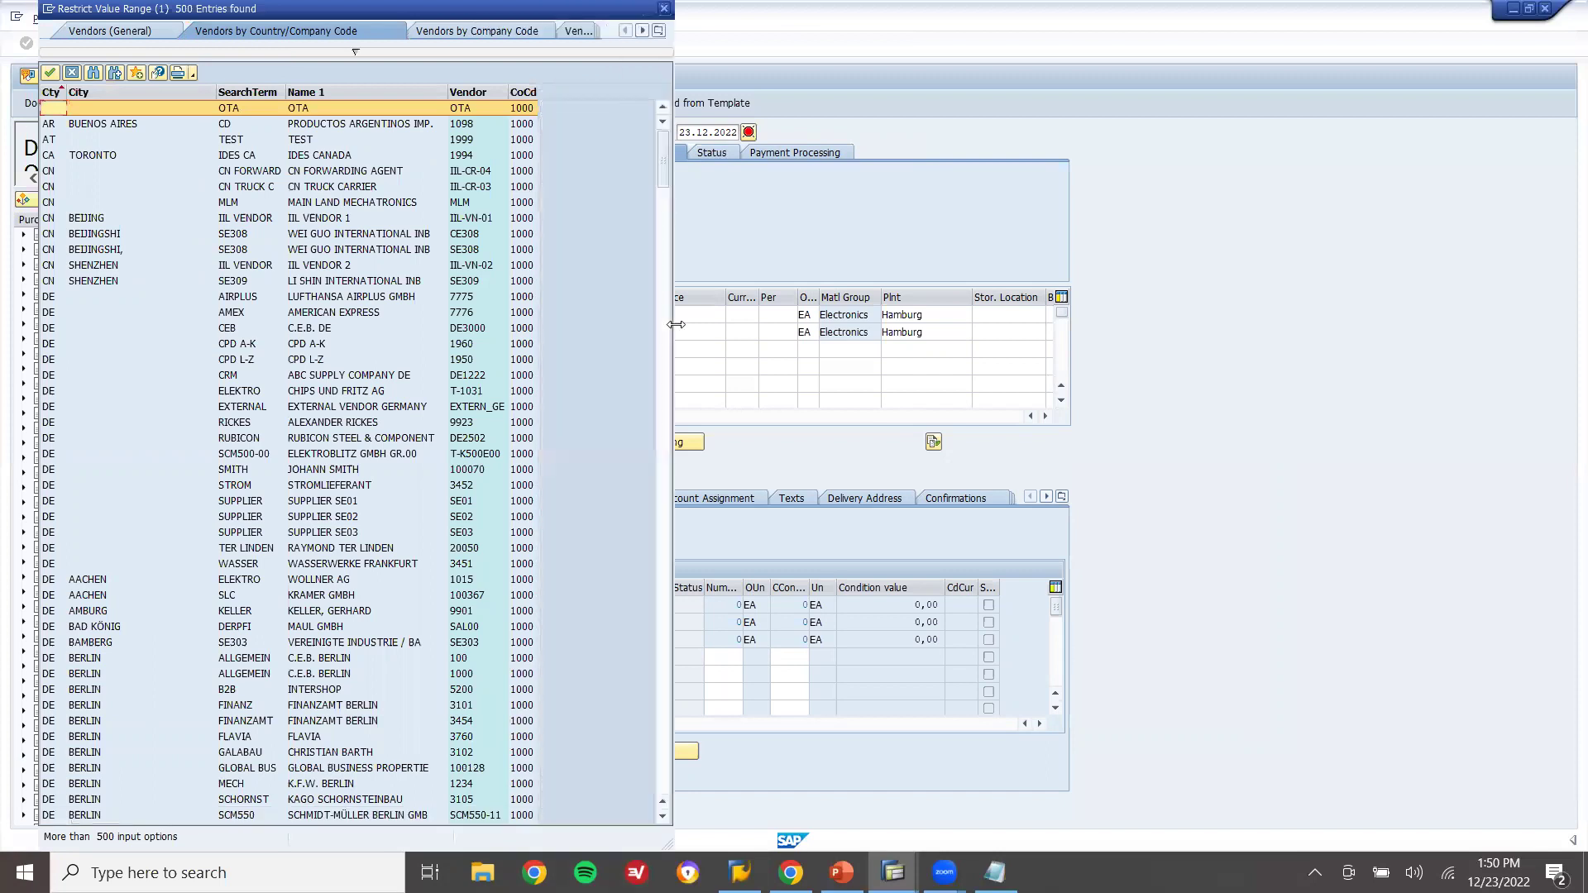
drag(663, 157, 648, 350)
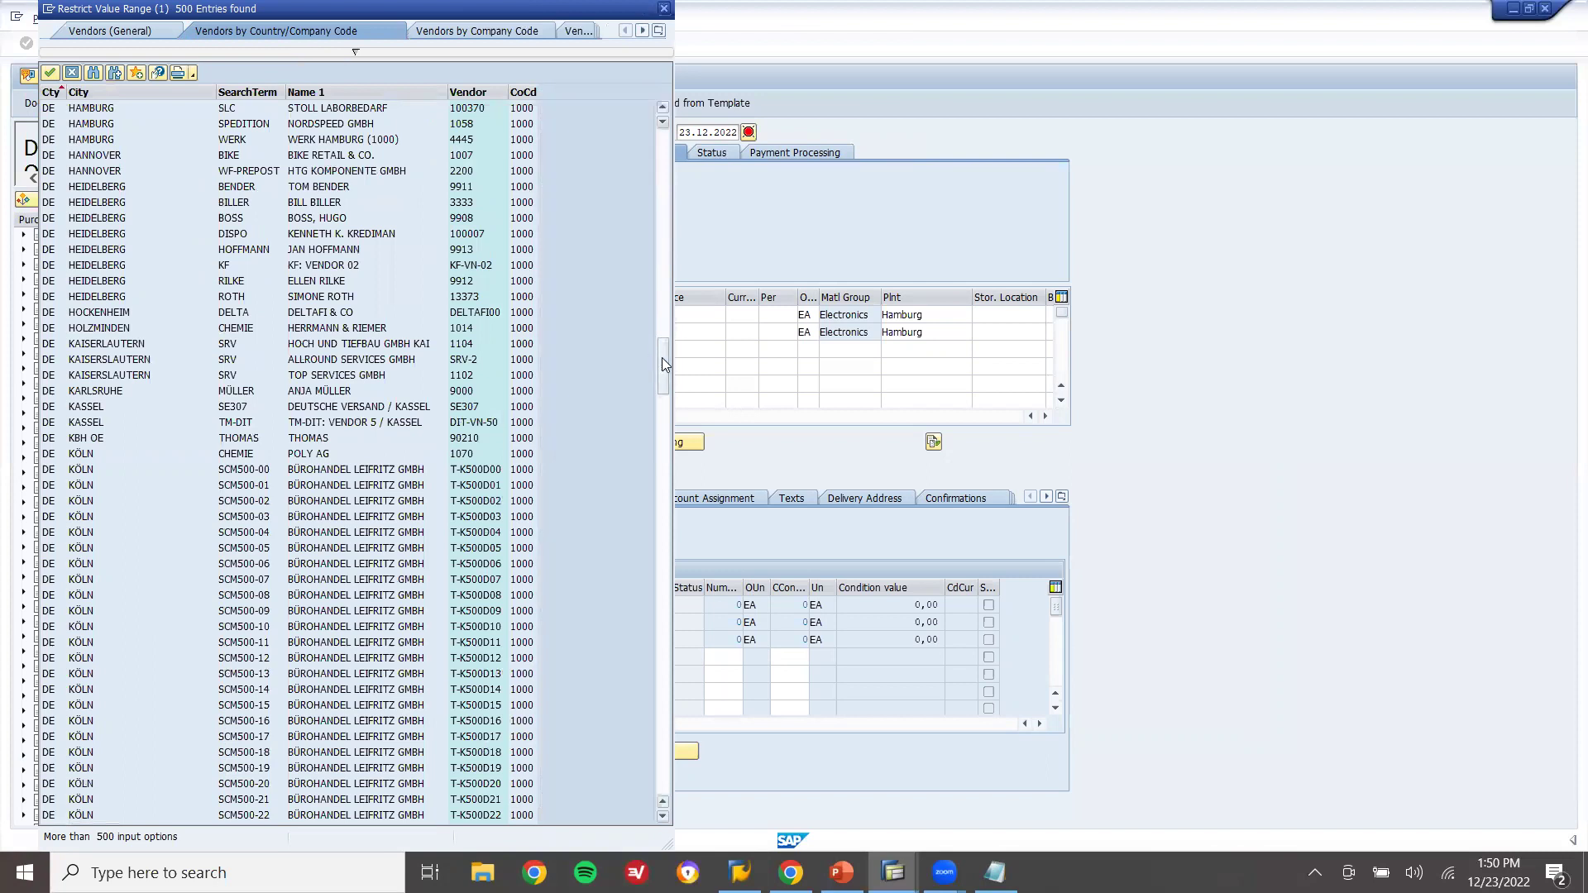
drag(647, 356, 655, 464)
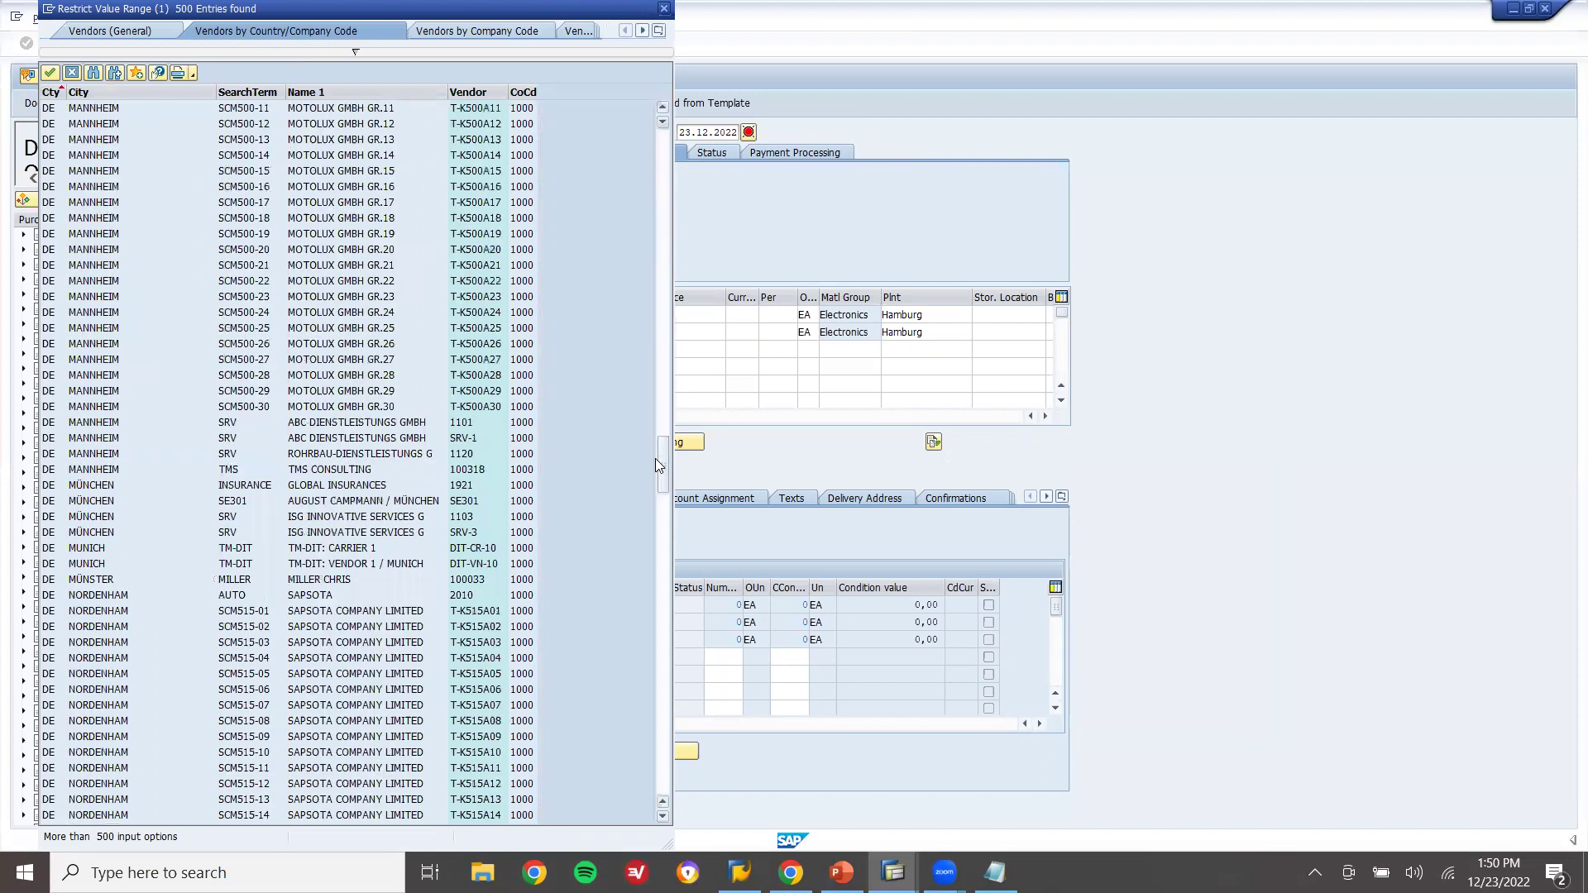
Raise the maximum number of hits for the vendor search and list company code 1000's vendors again
click(307, 54)
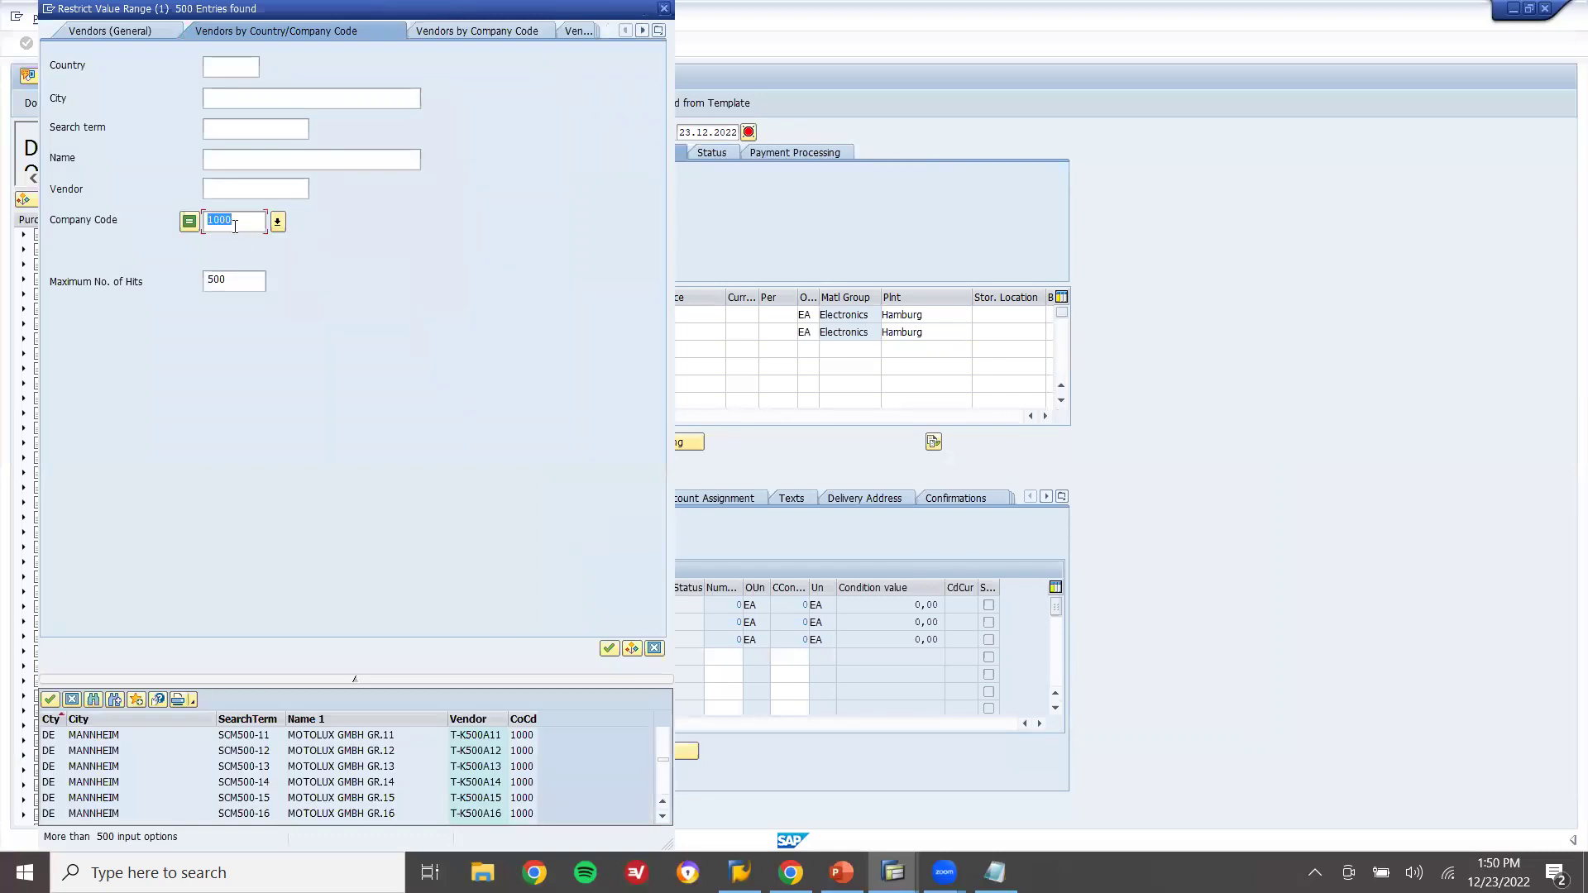
click(240, 286)
key(Return)
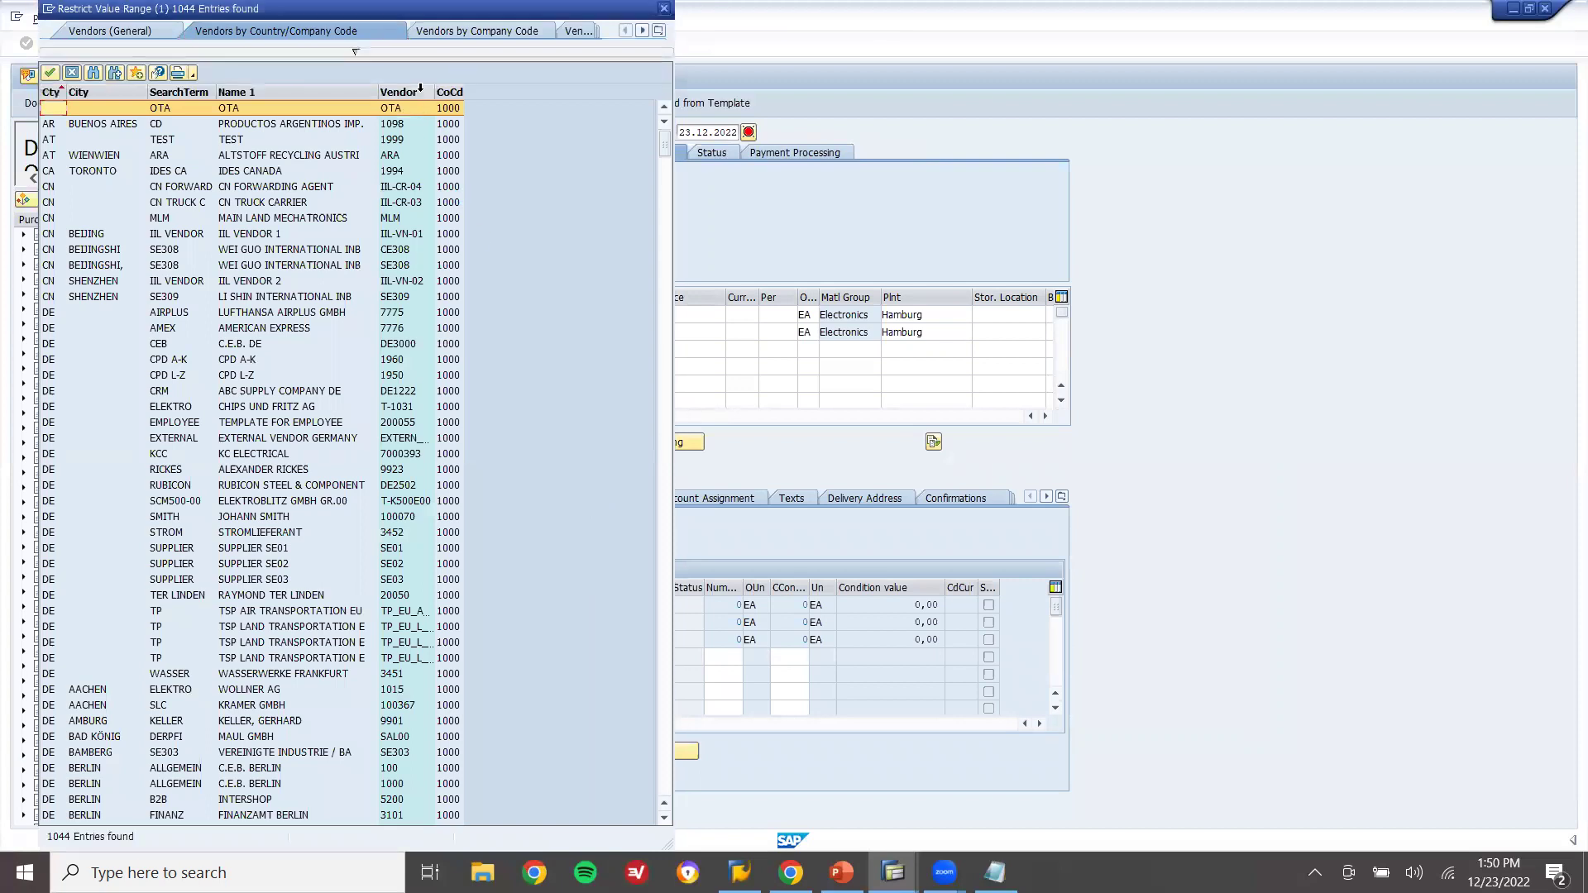
Sort the found vendors by vendor number and adopt CHRIST INDS as the purchase order's vendor
click(415, 91)
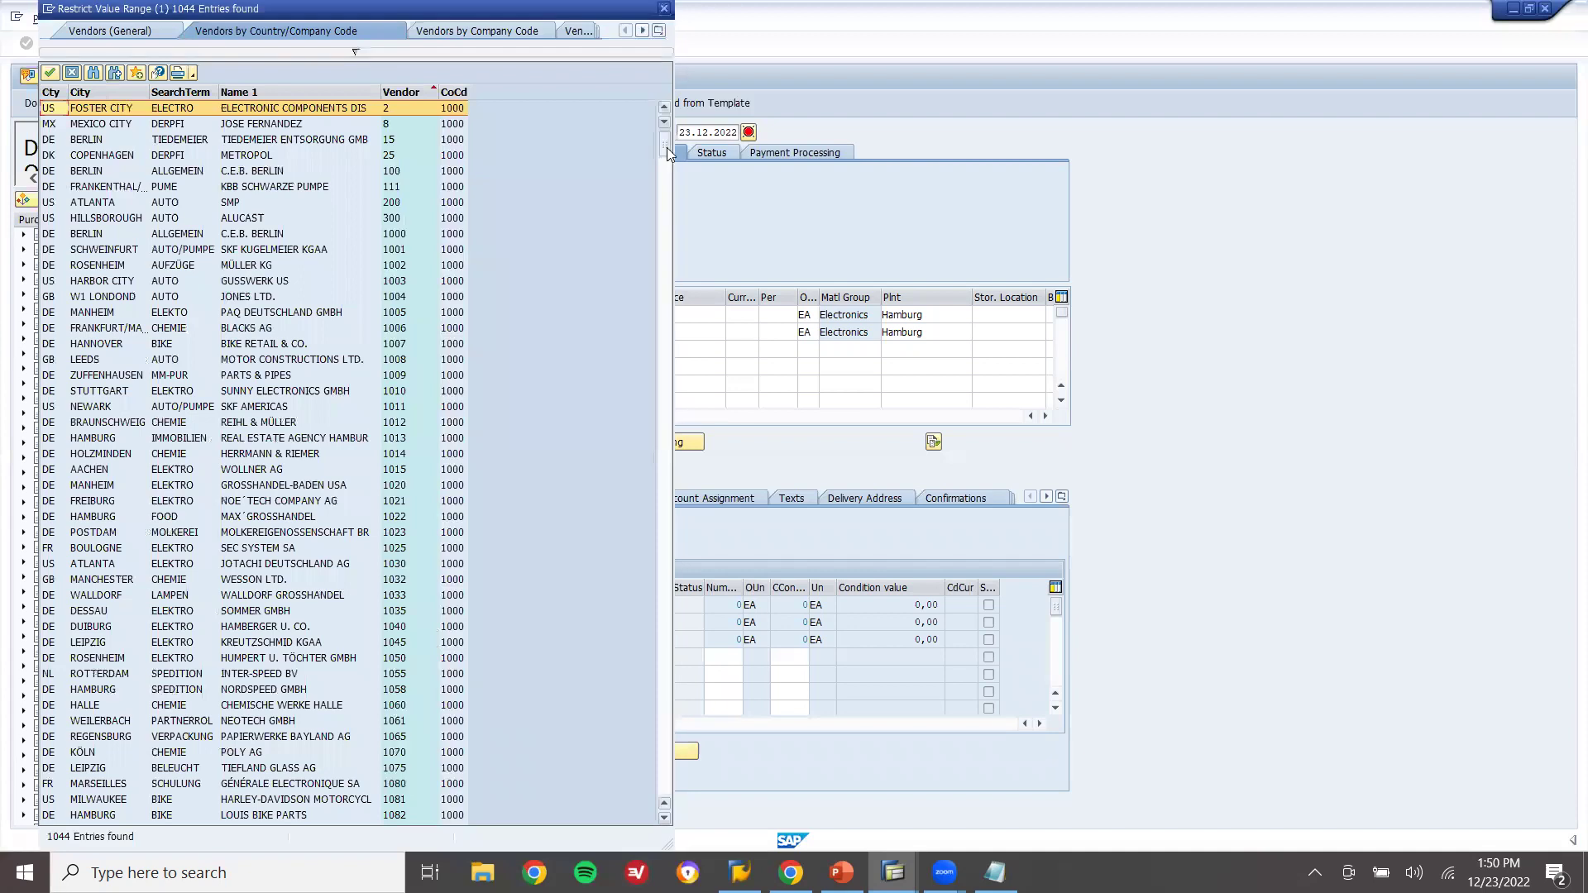
drag(666, 152, 679, 346)
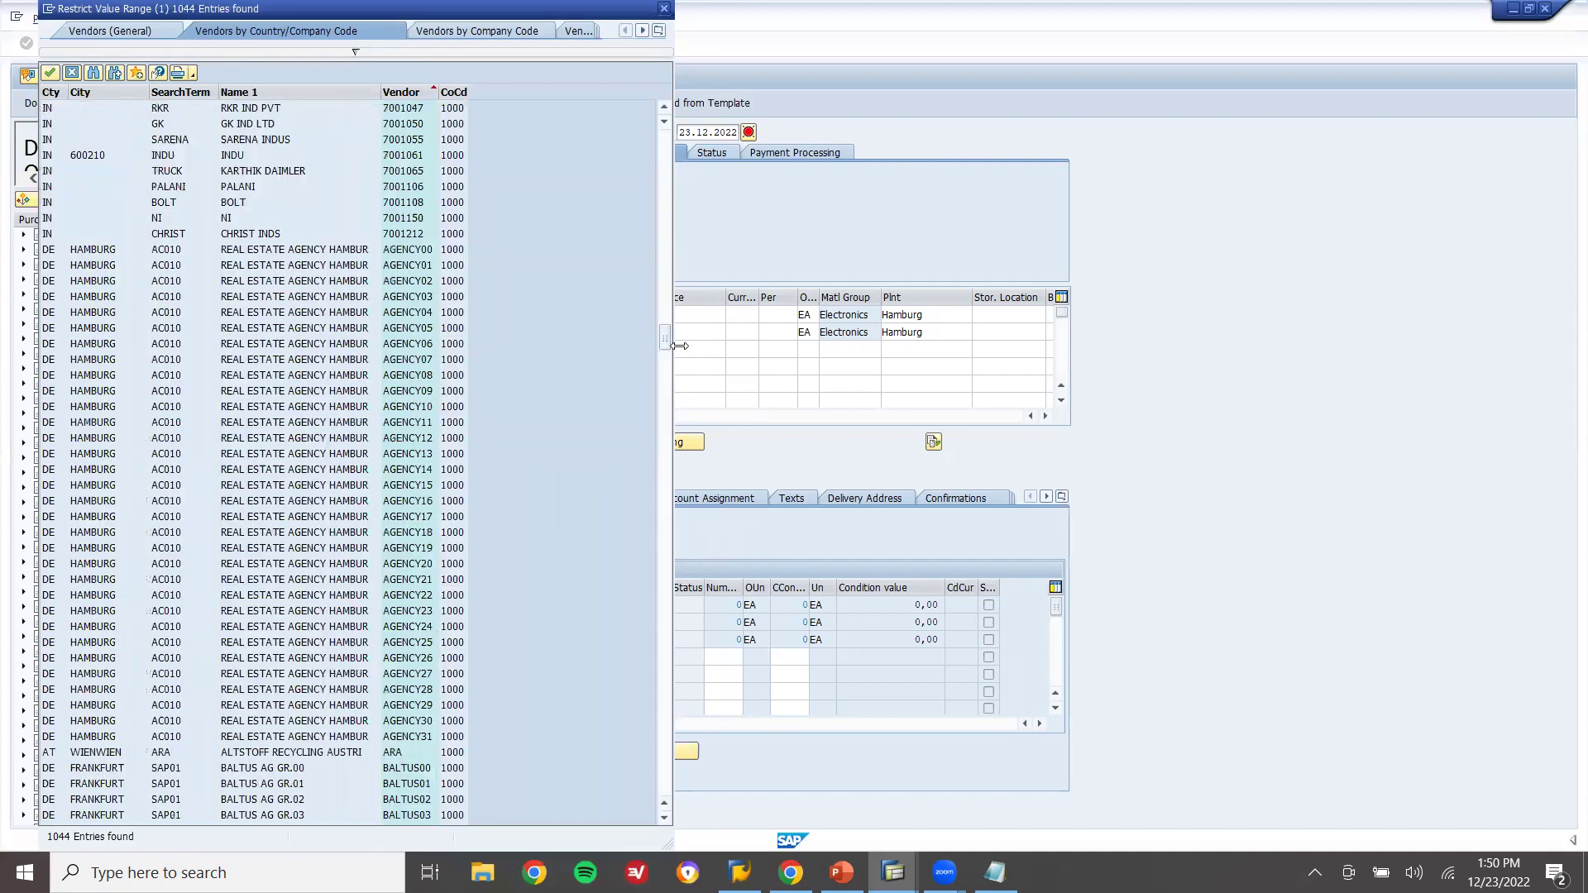
double_click(291, 237)
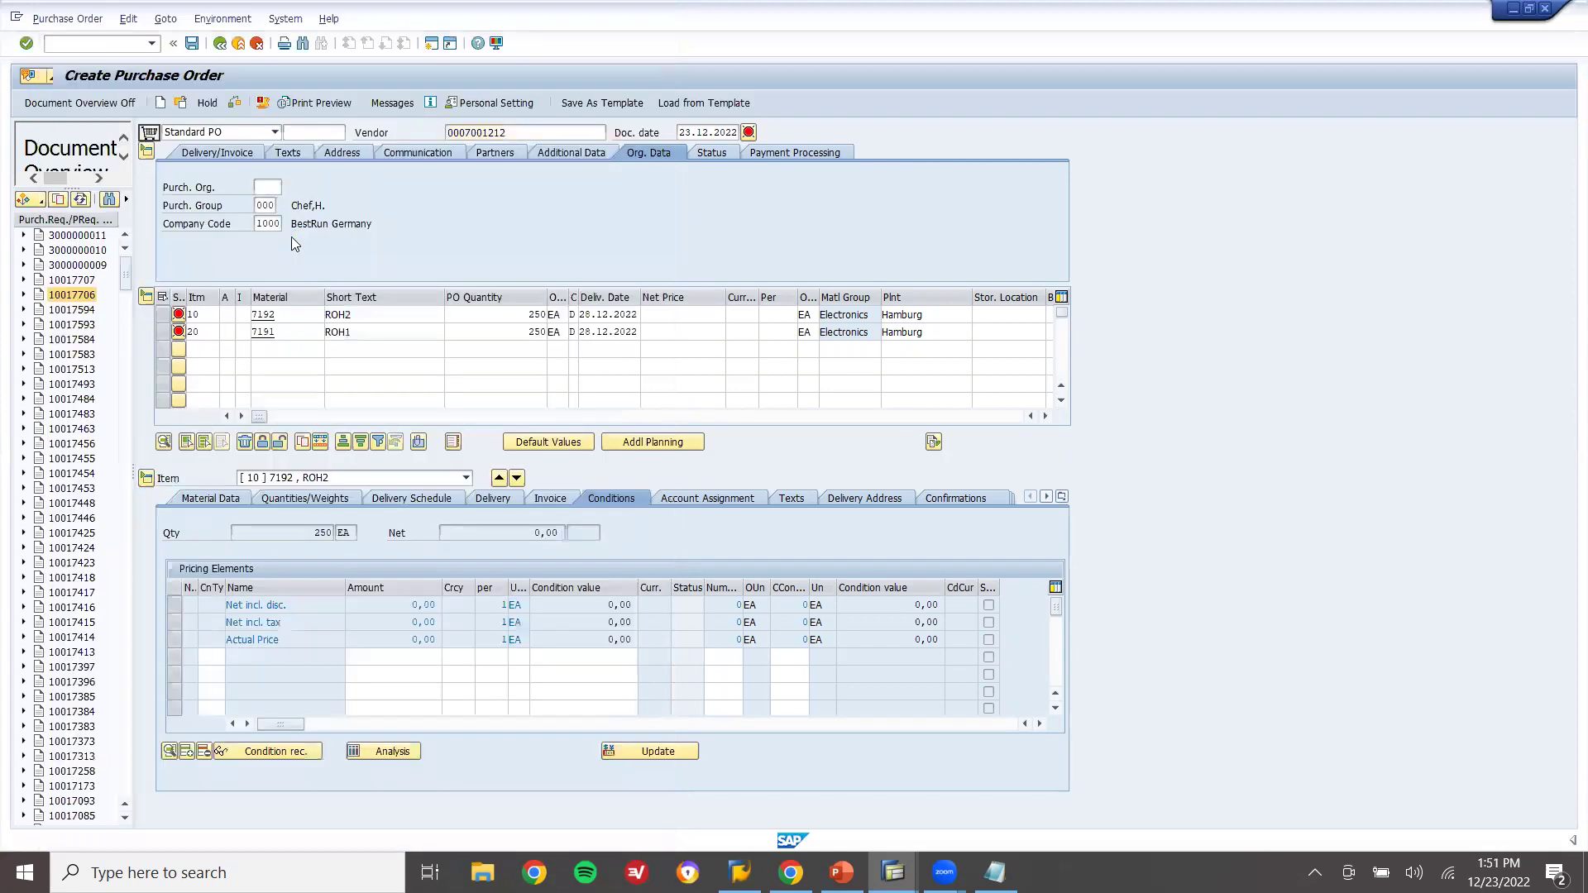
key(Return)
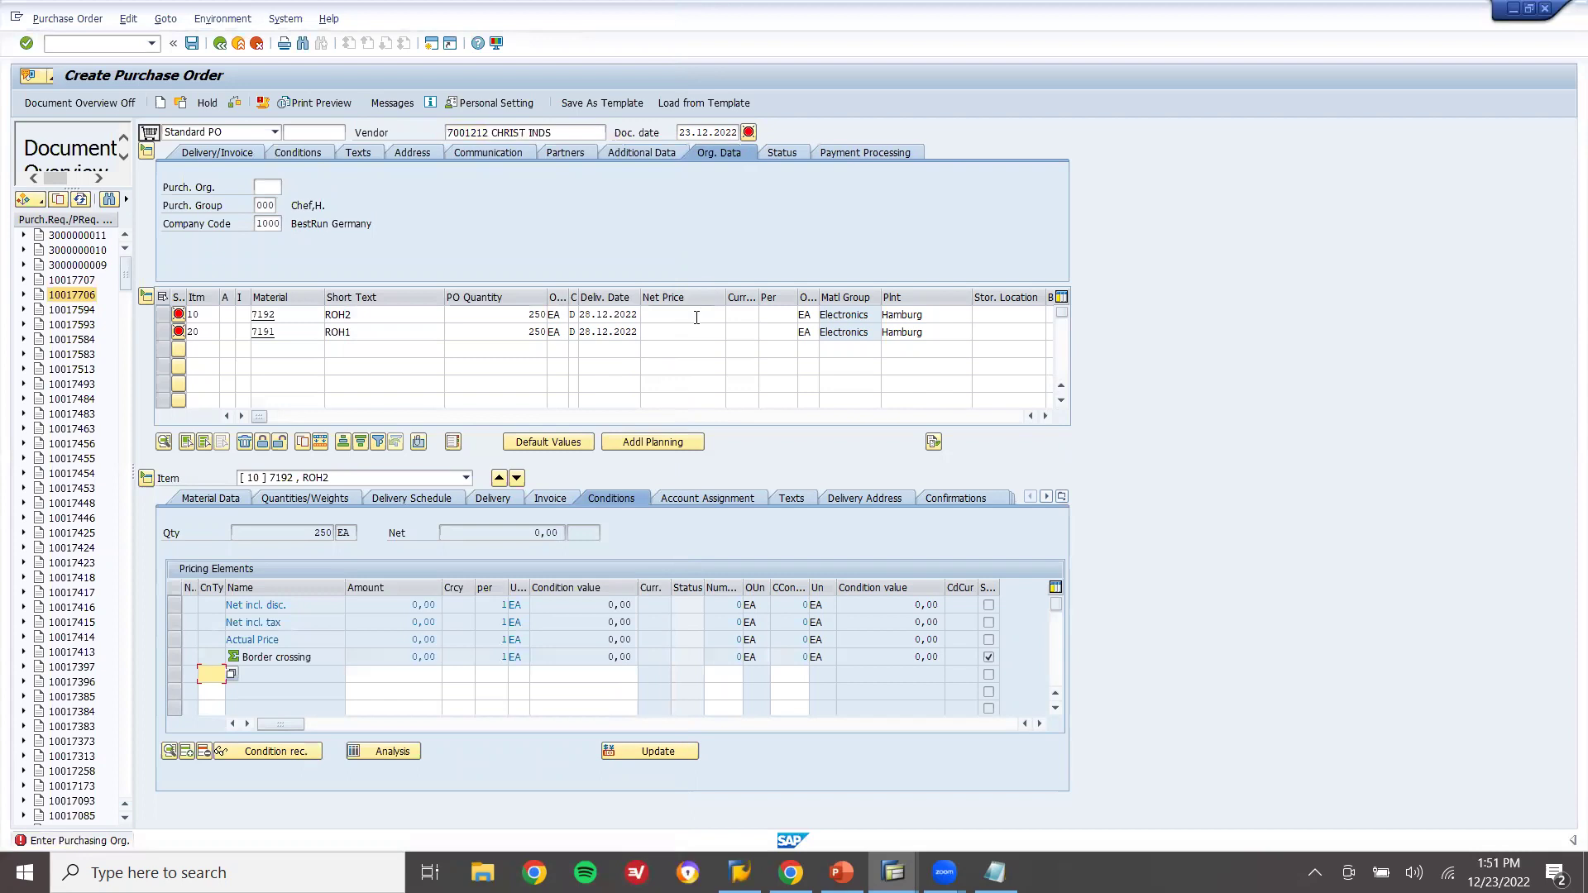
Set the purchasing organization to 1000 and the net prices to 1000 for material 7192 and 2000 for material 7191
click(696, 318)
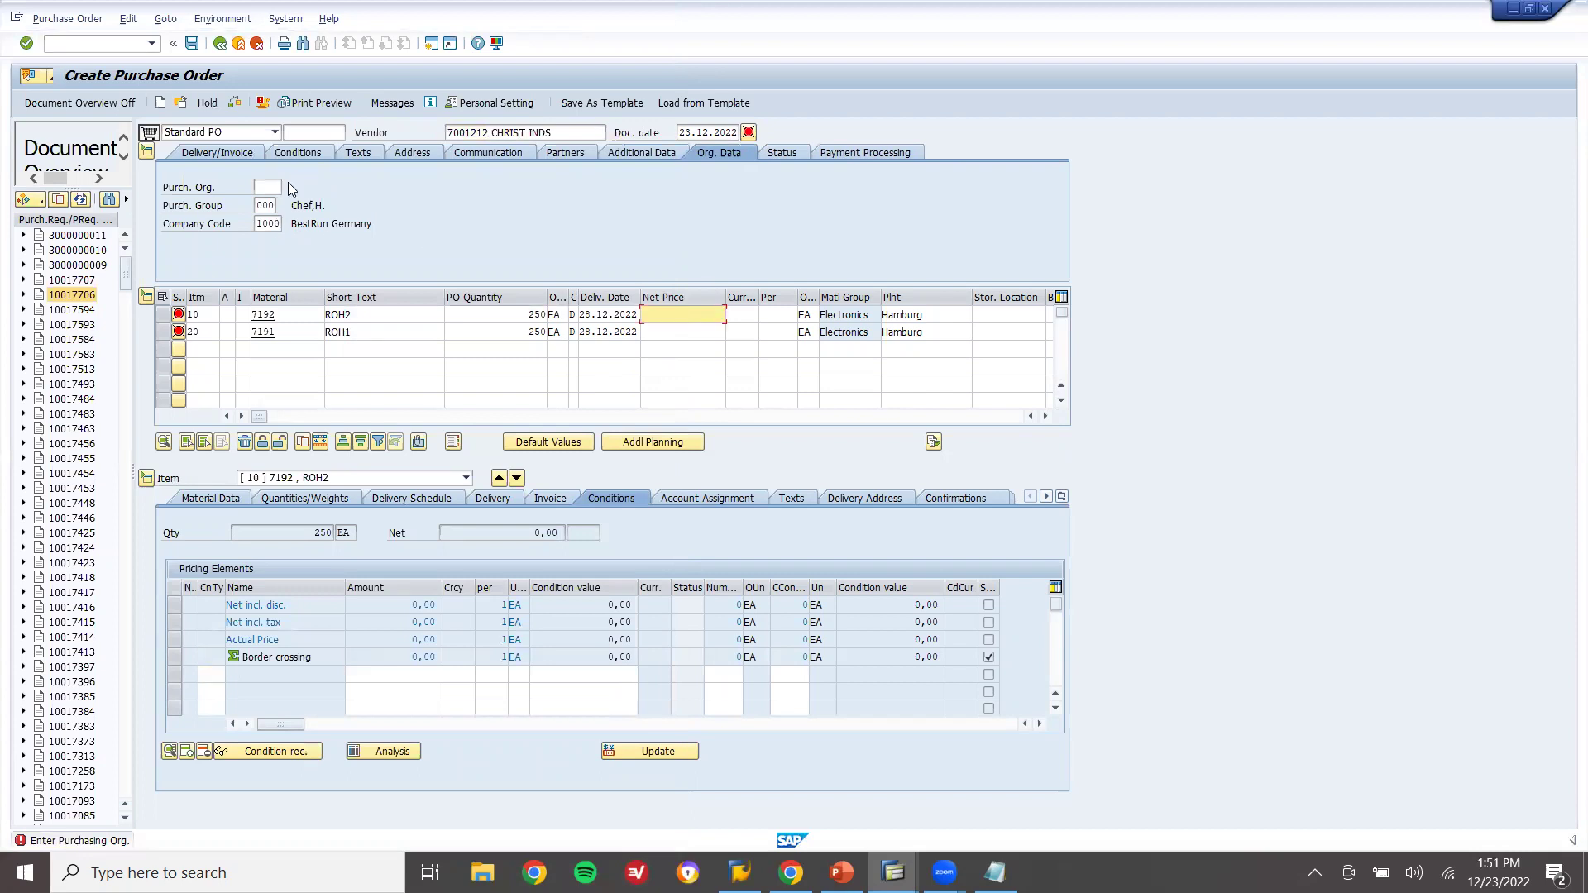
click(266, 187)
text(1000)
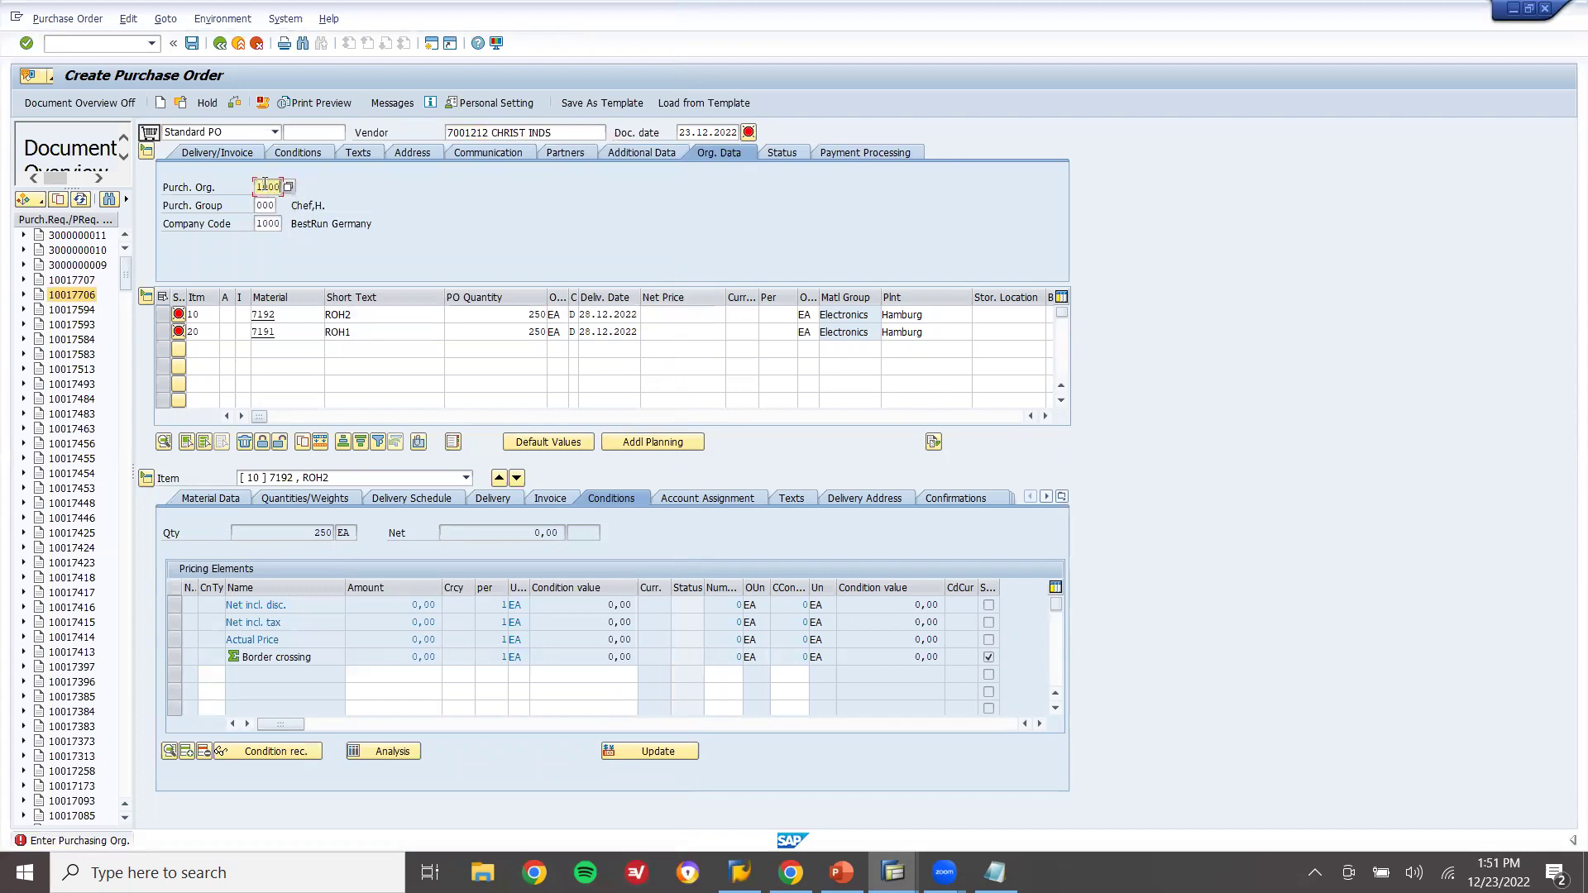
click(655, 315)
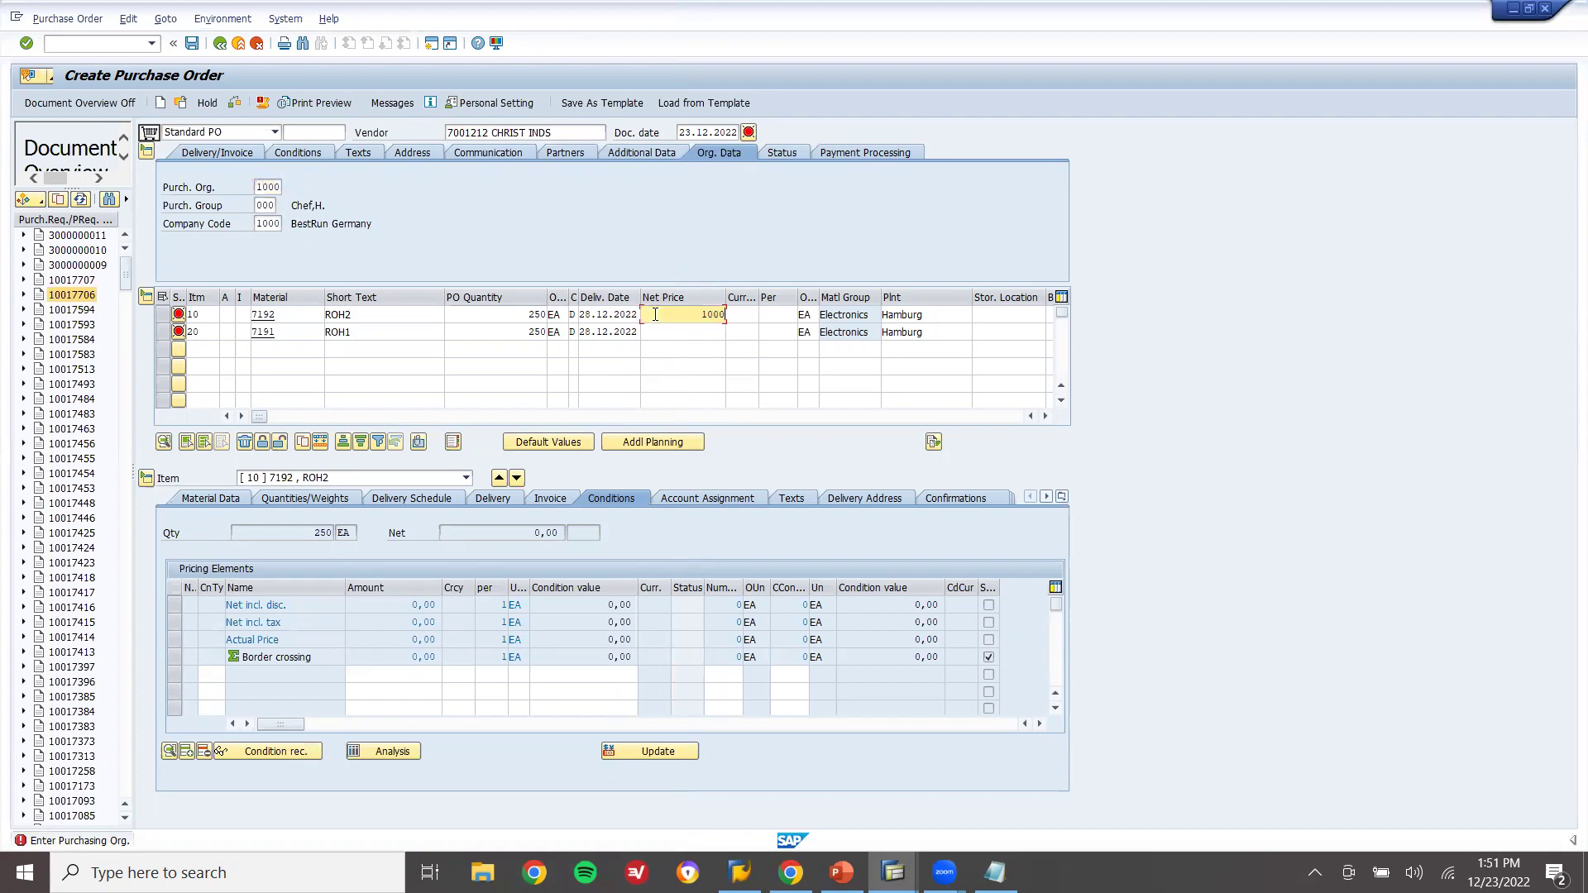
key(Down)
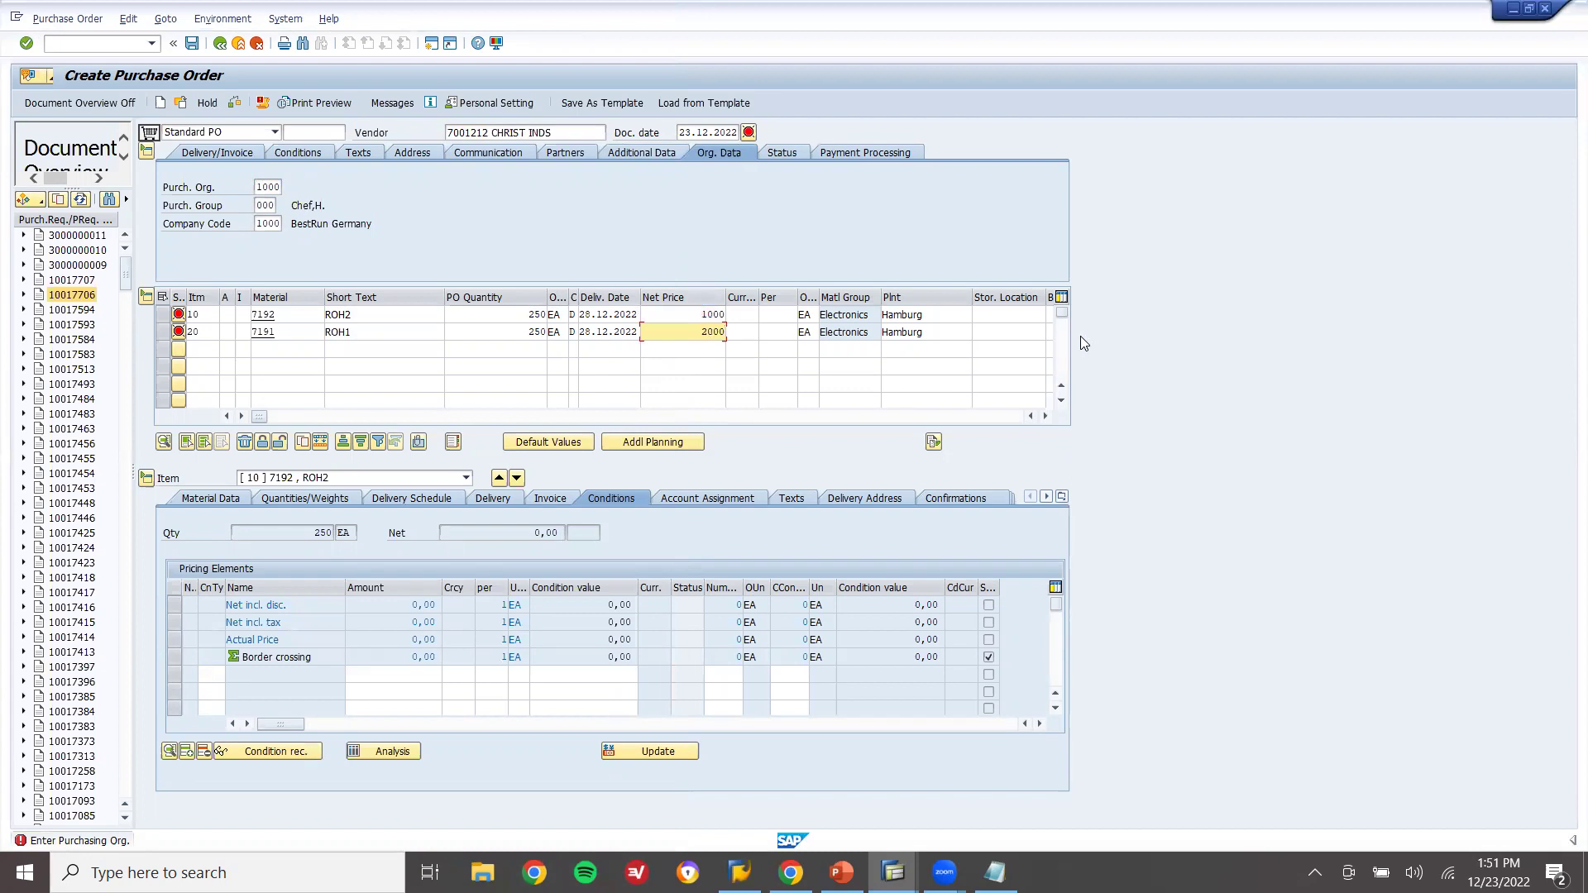
Assign storage location 0001 to both purchase order items, materials 7192 and 7191
click(1024, 313)
text(0001)
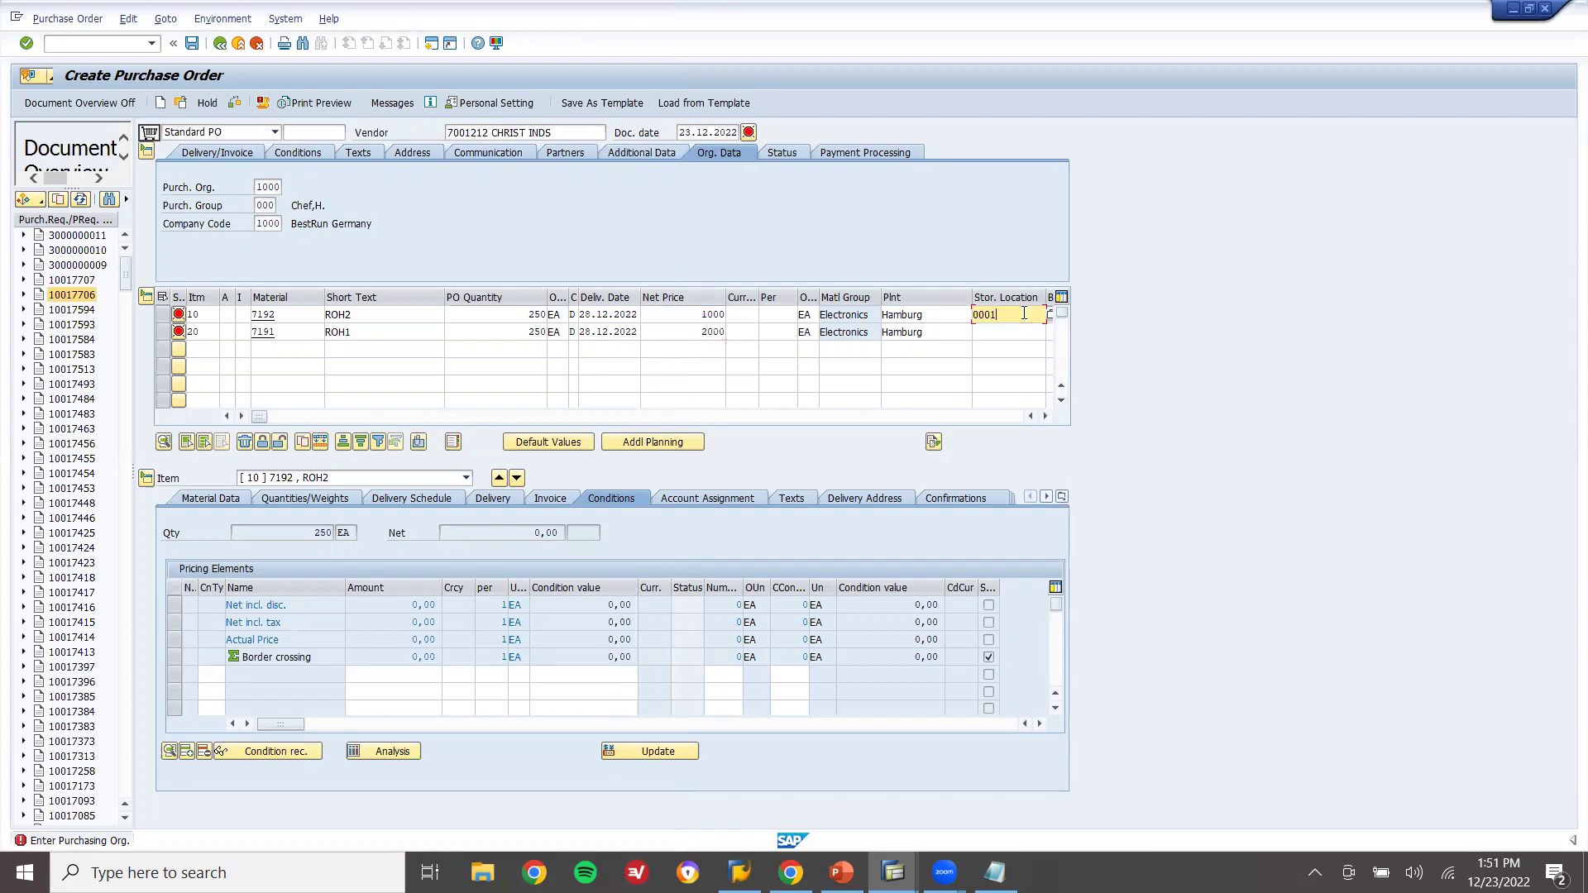
key(Down)
text(0001)
key(Return)
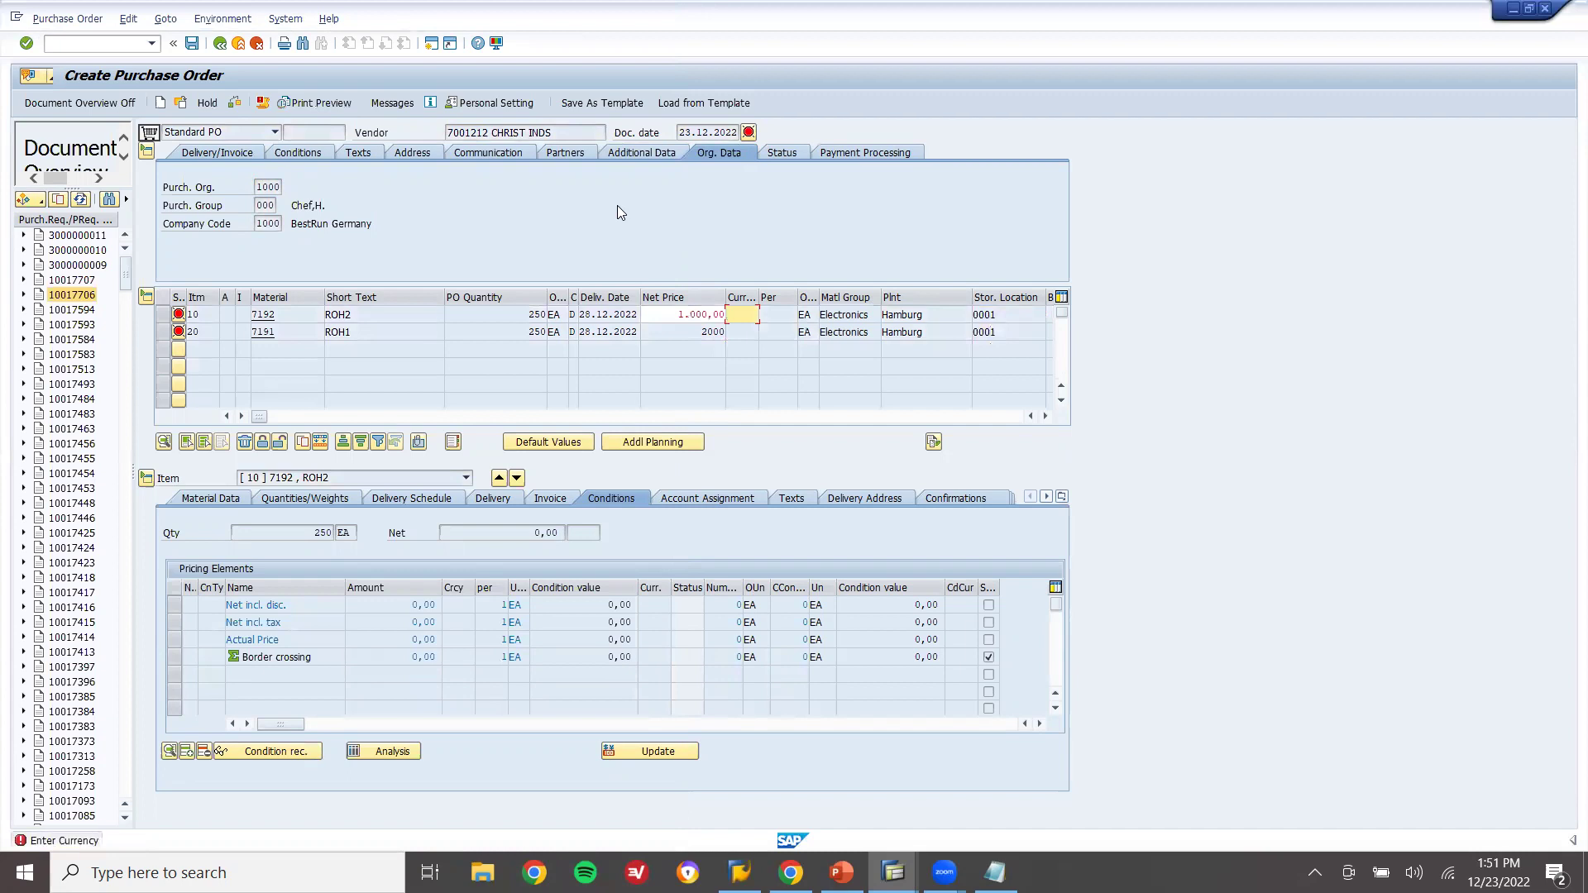
Set the currency of both items to EUR and save the purchase order
text(EUR)
key(Return)
text(EUR)
key(Return)
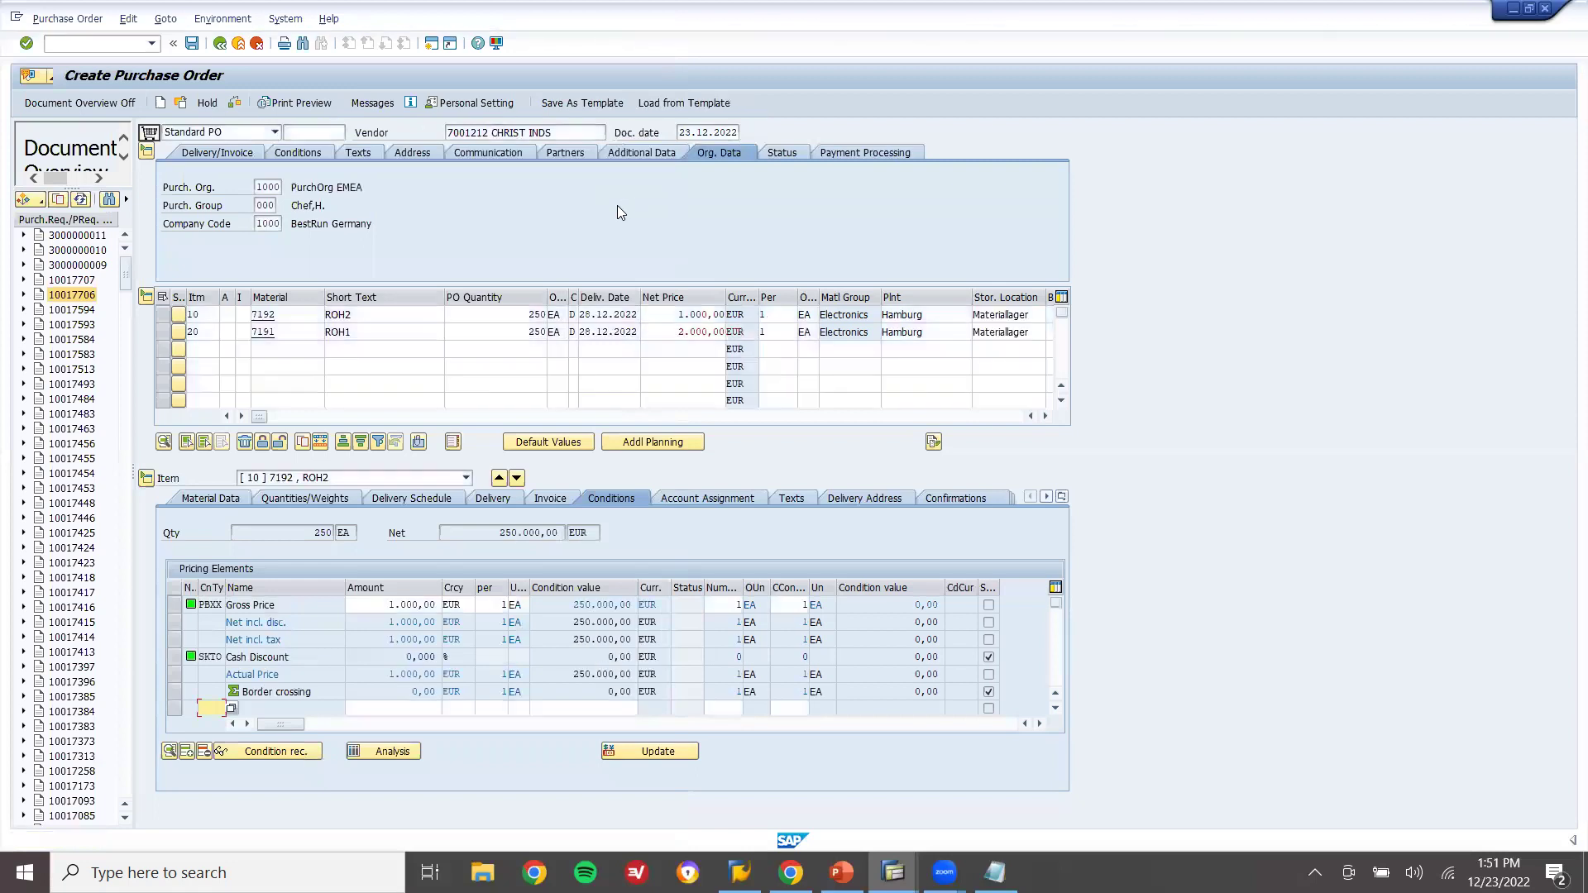
click(189, 46)
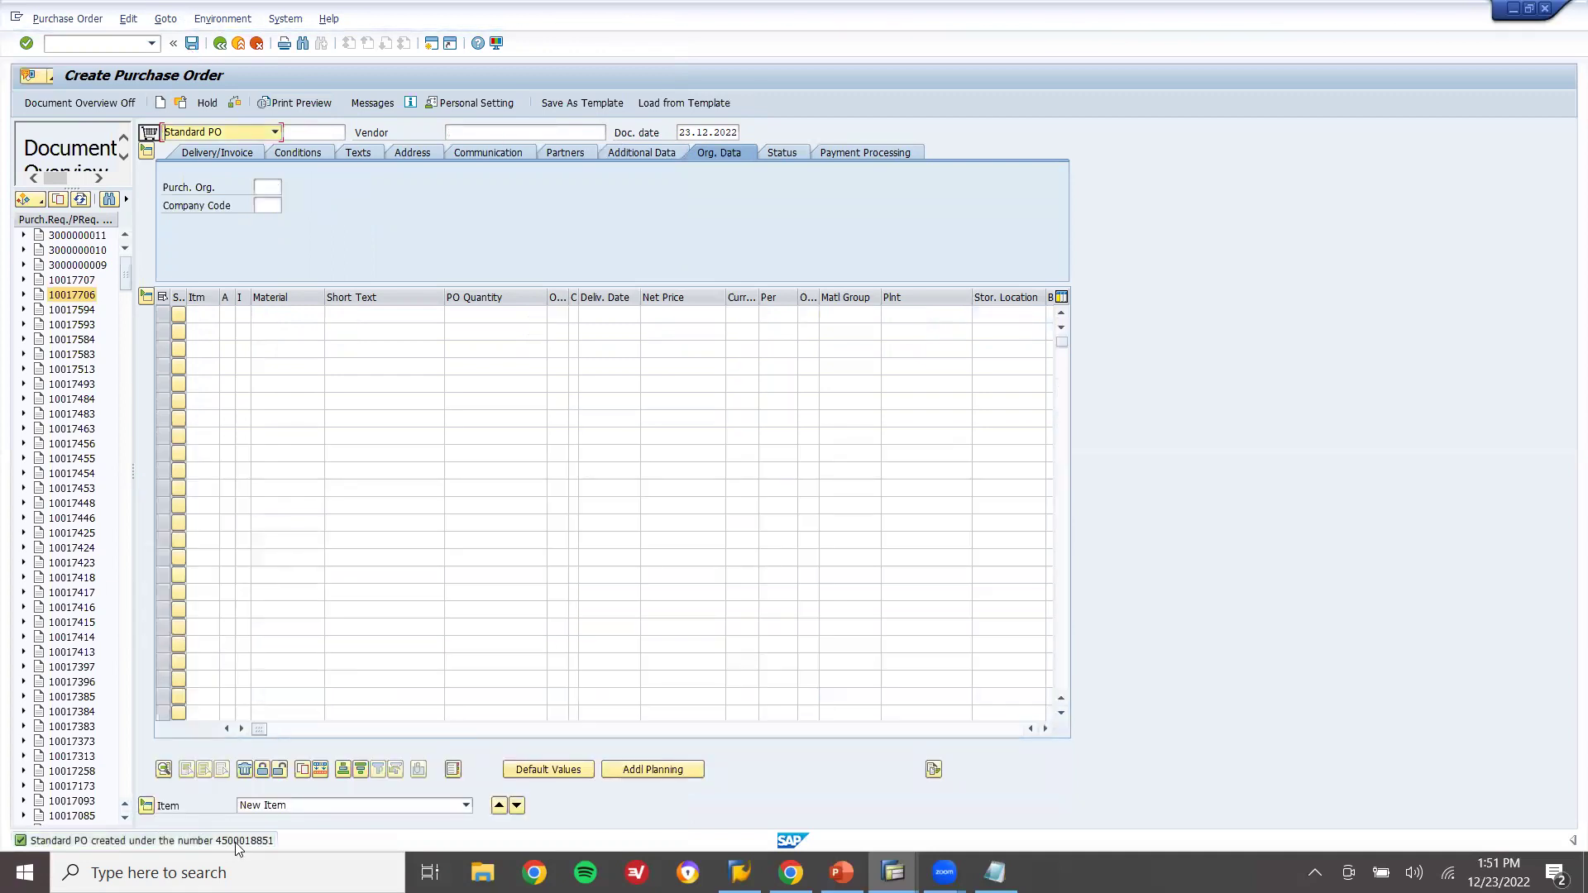
Copy the new purchase order's number from the status message and open the goods receipt transaction for that order
double_click(247, 841)
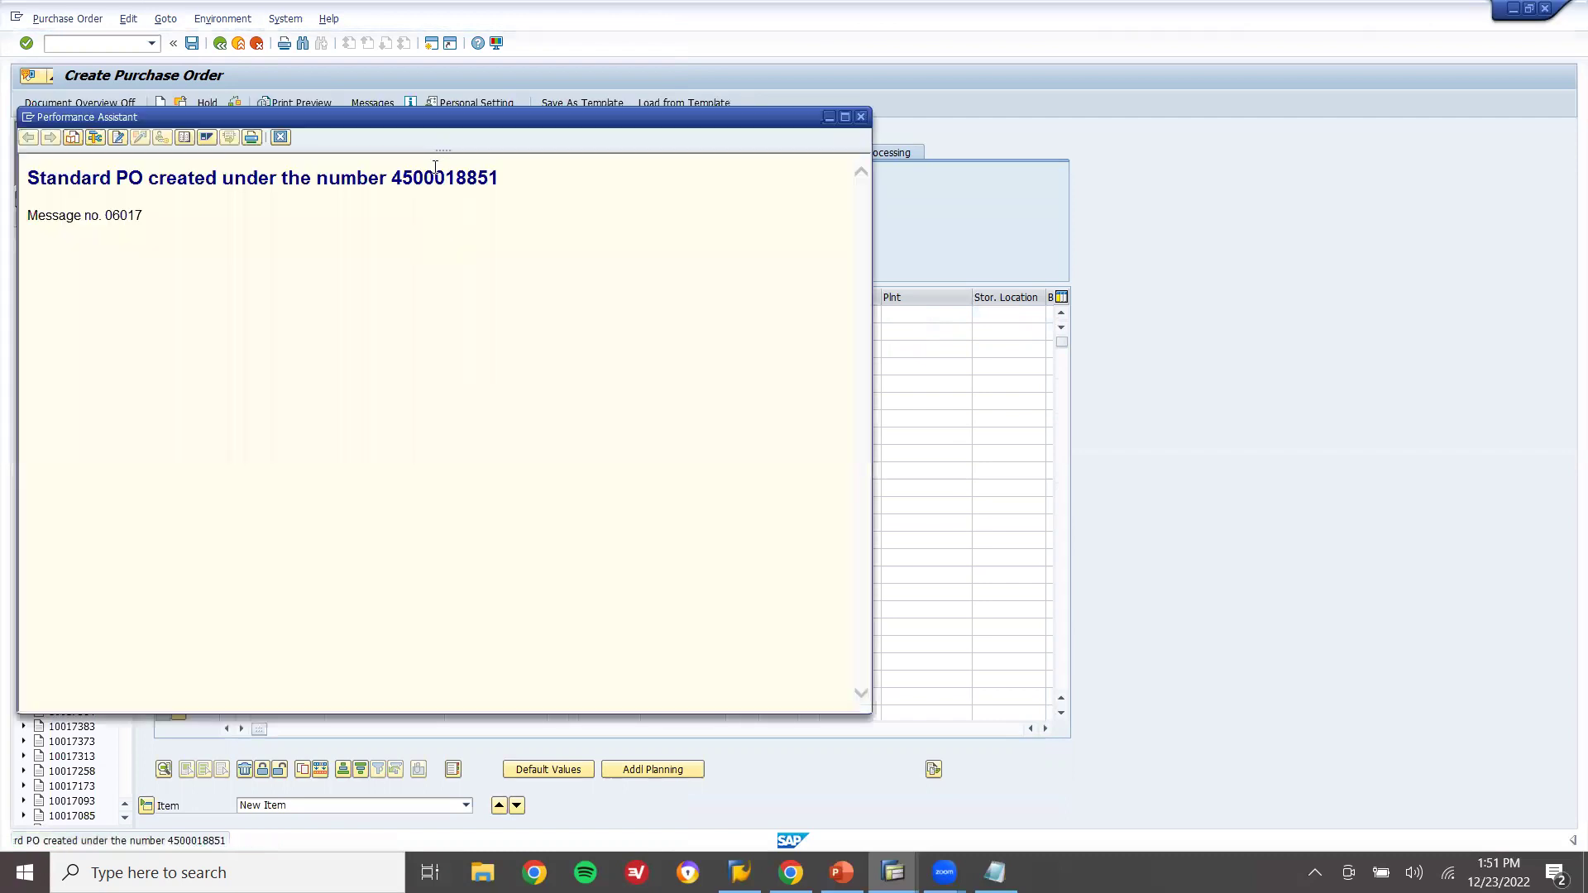
double_click(435, 172)
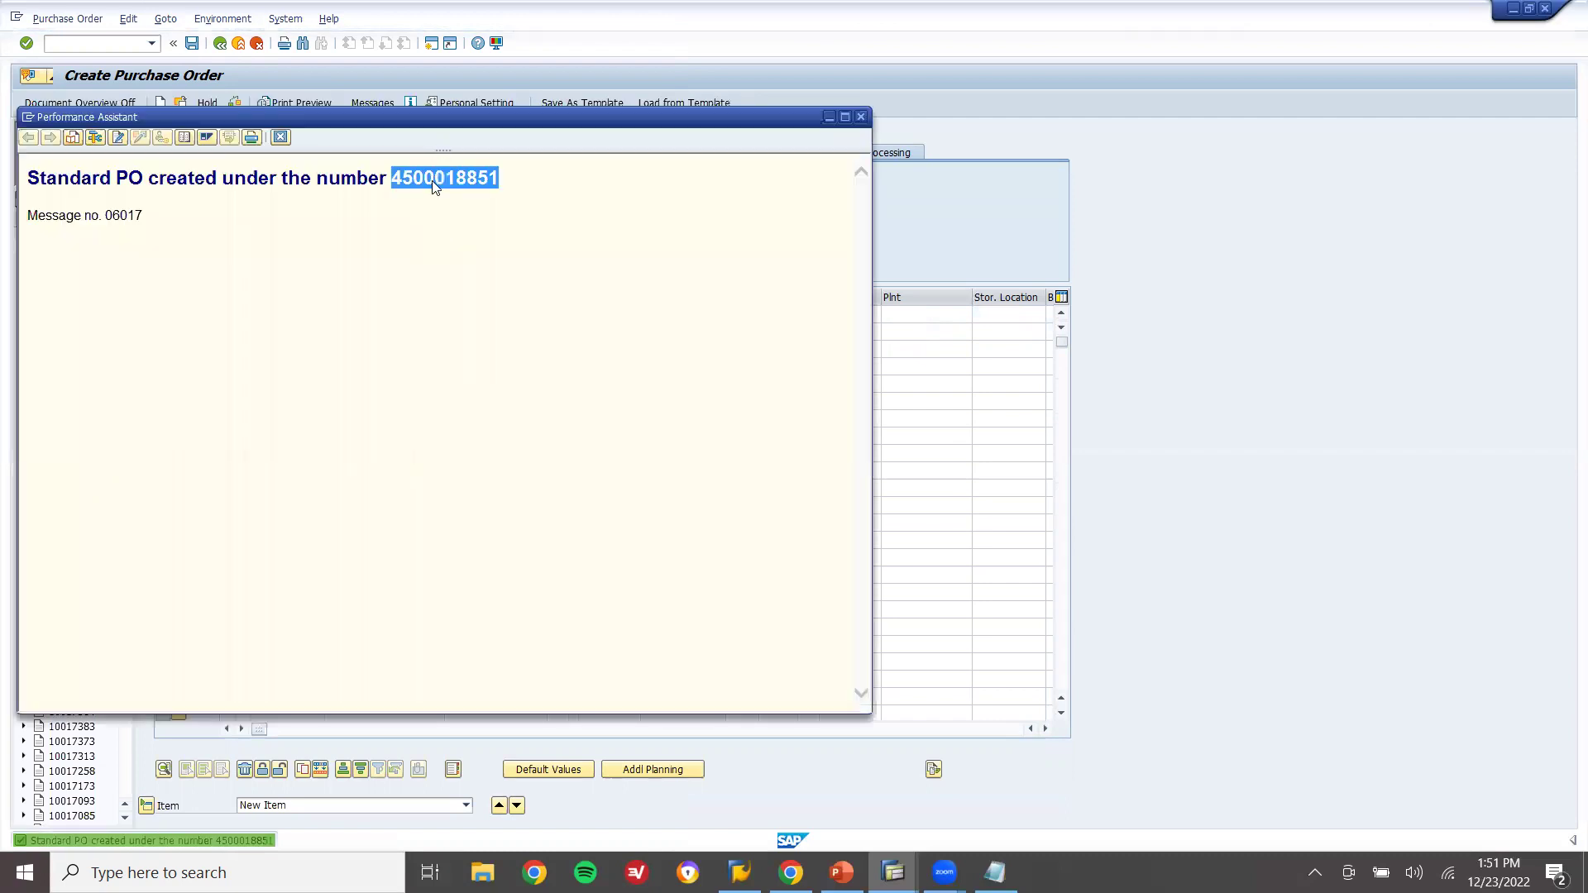
click(280, 137)
click(94, 43)
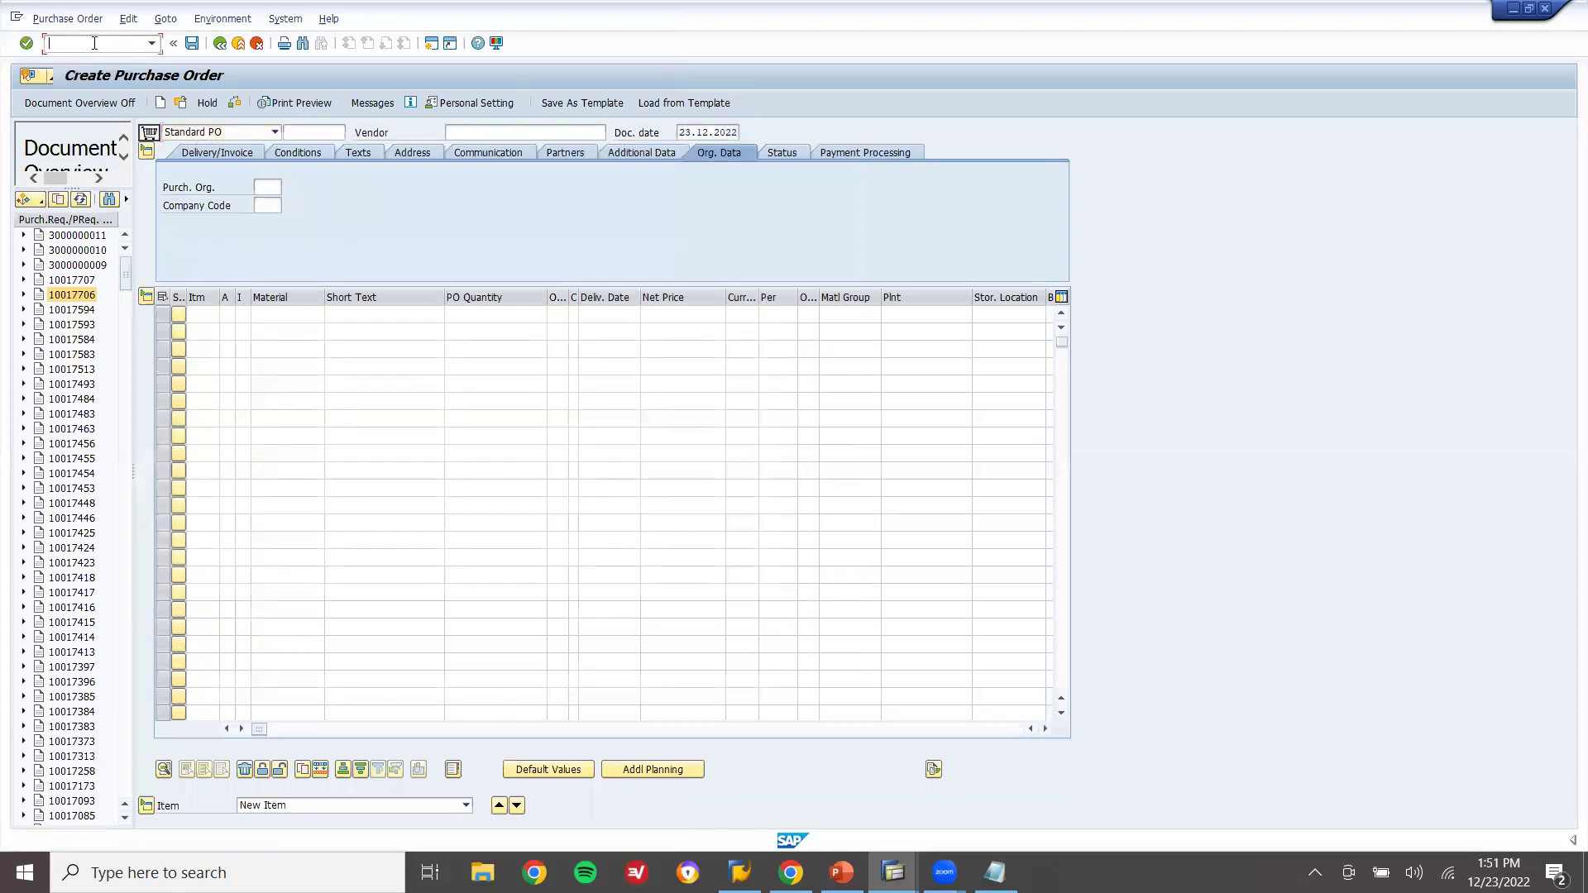
key(Return)
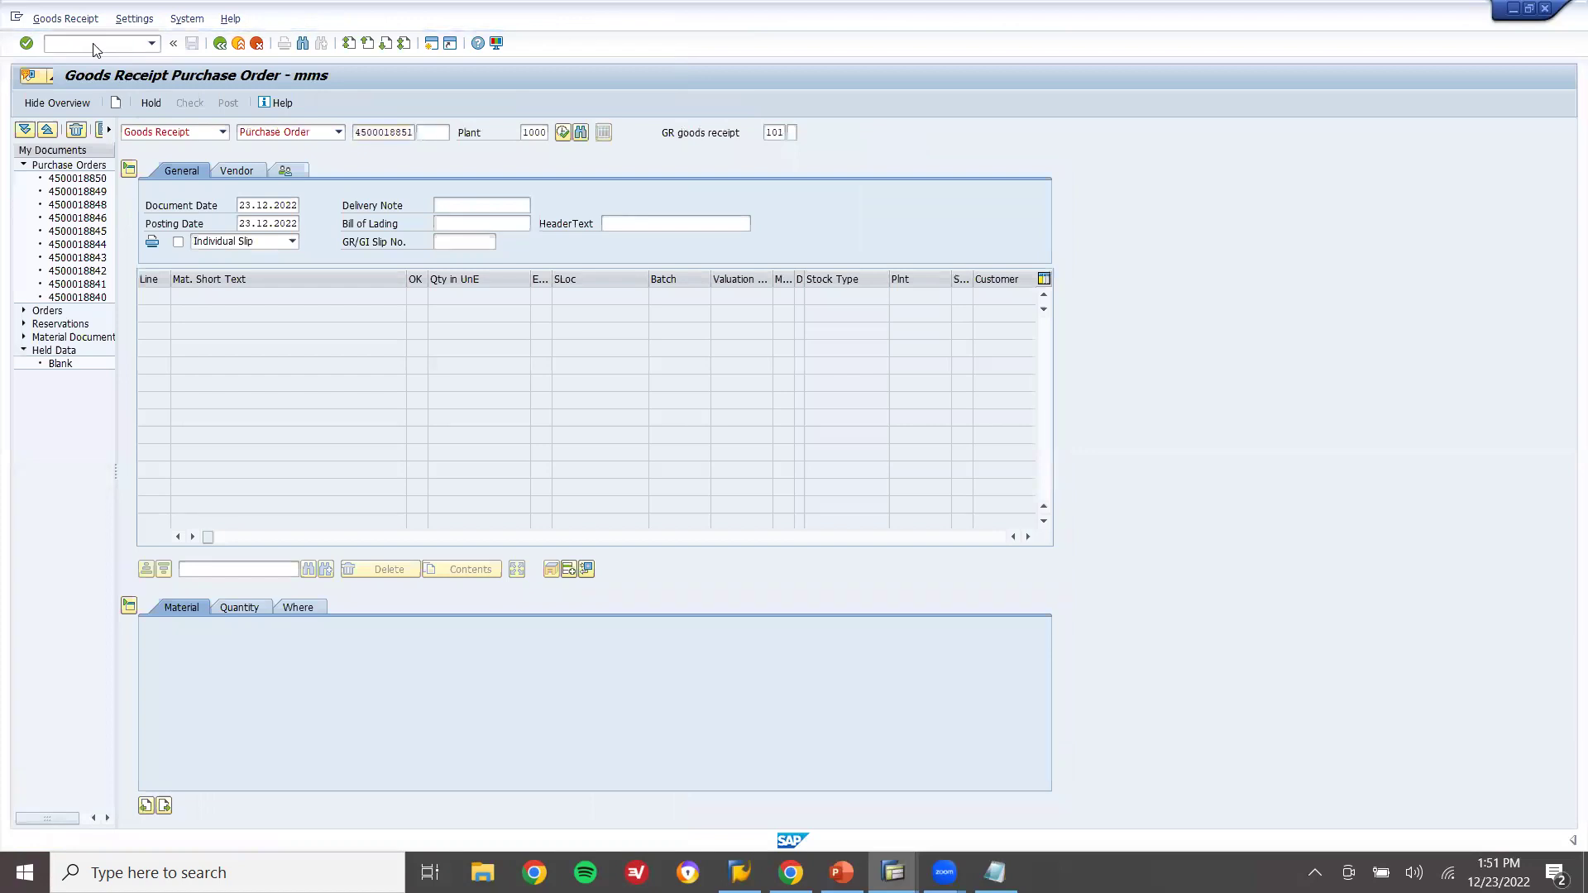
Mark both purchase order items as OK, post the goods receipt and return to the SAP Easy Access screen
click(568, 569)
click(416, 296)
click(417, 314)
click(229, 102)
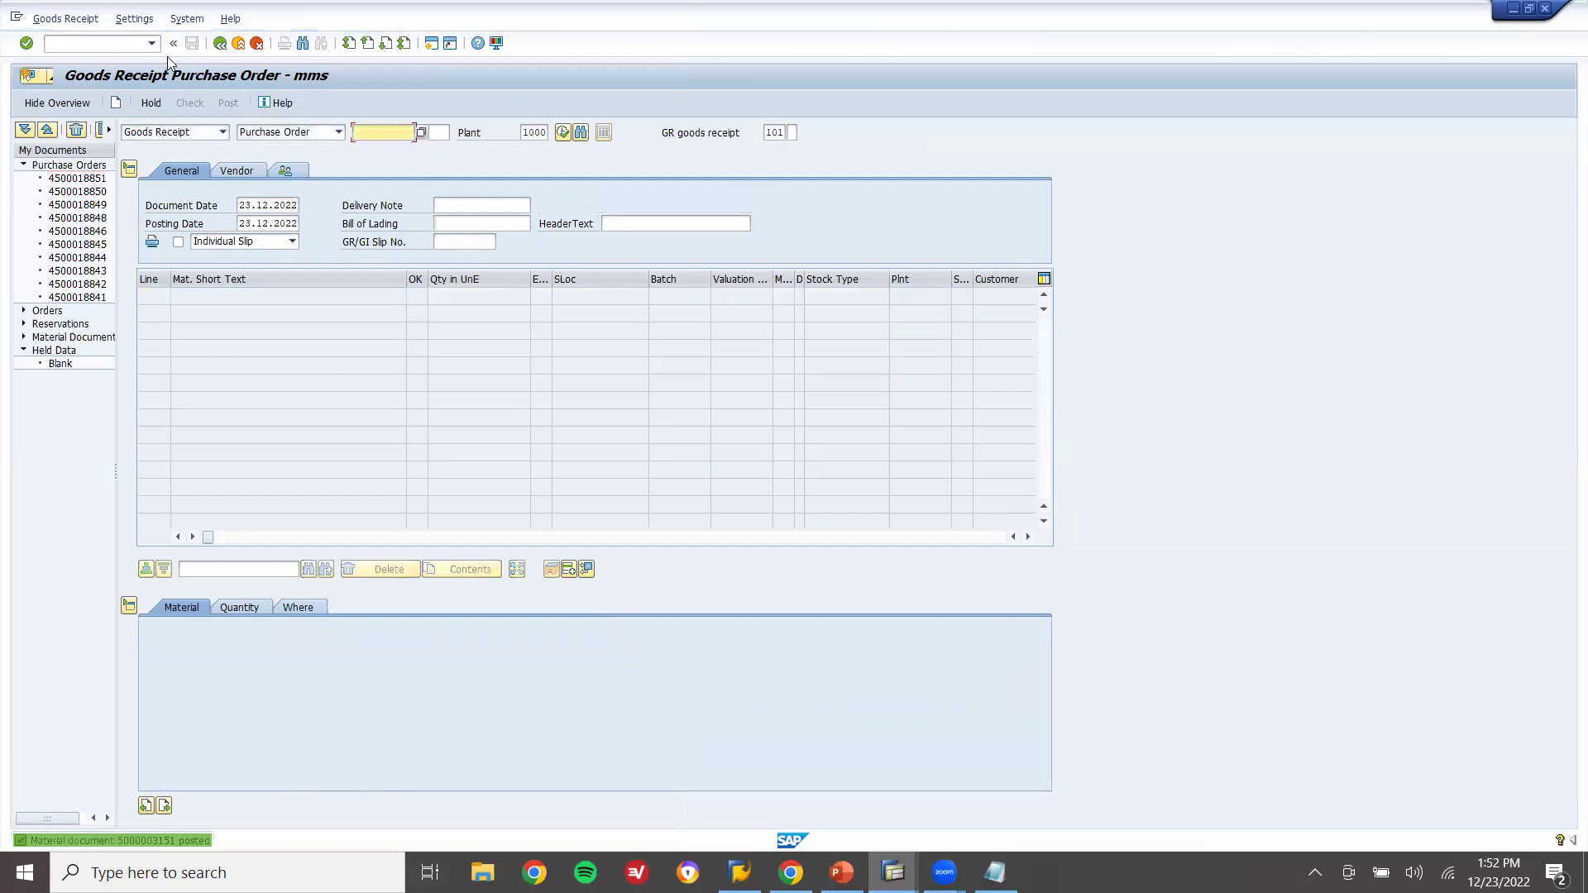
click(220, 43)
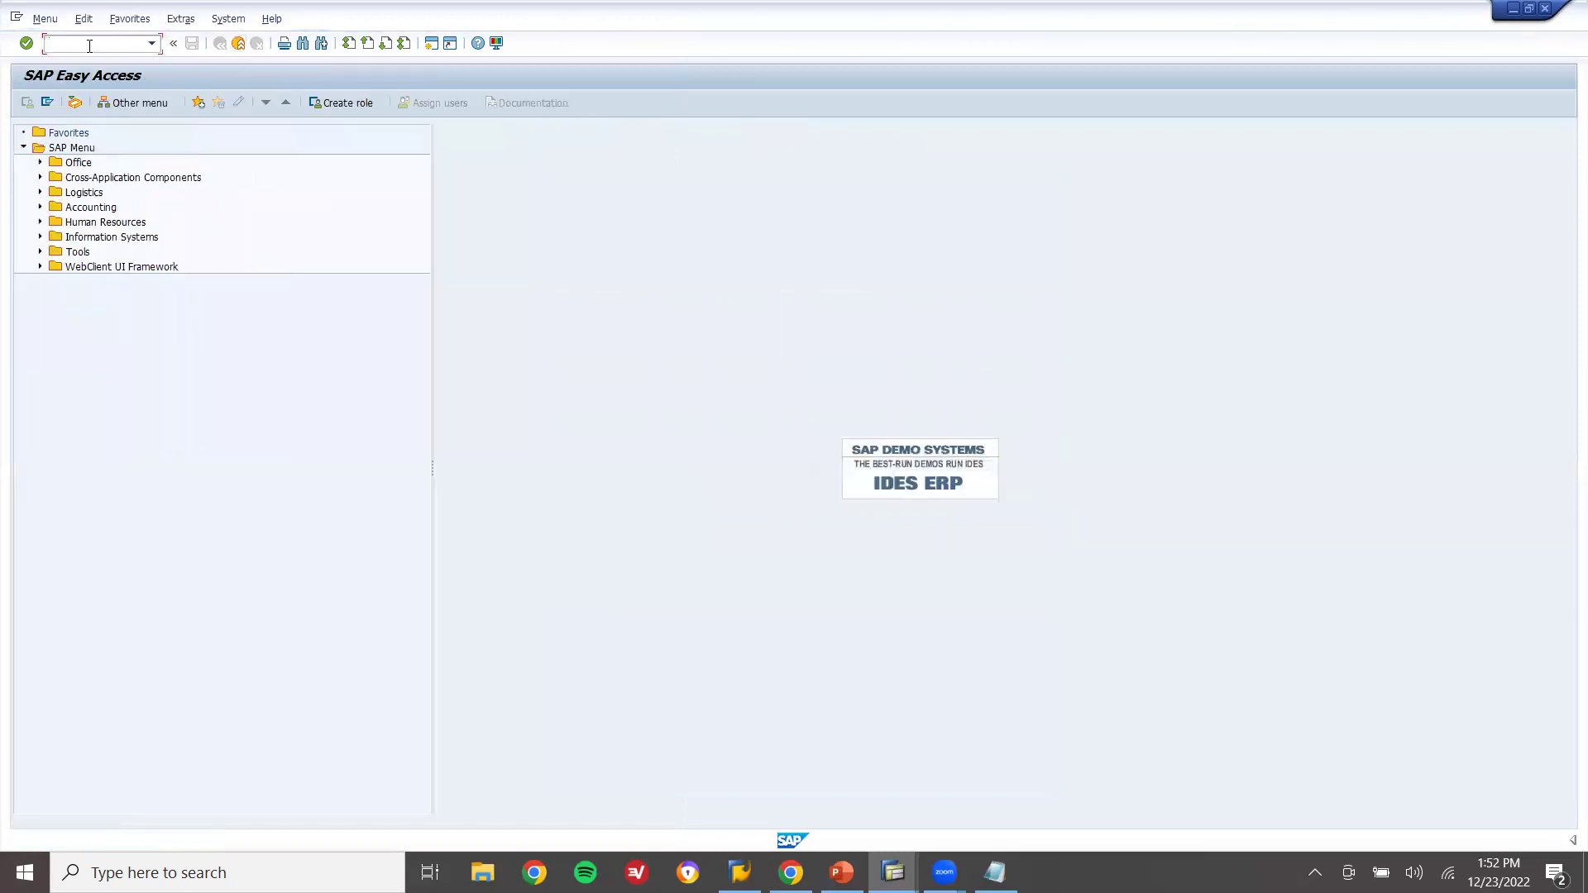
Open the stock overview with transaction MMBE and check the raw material numbers noted in Notepad
text(MMBE)
key(Return)
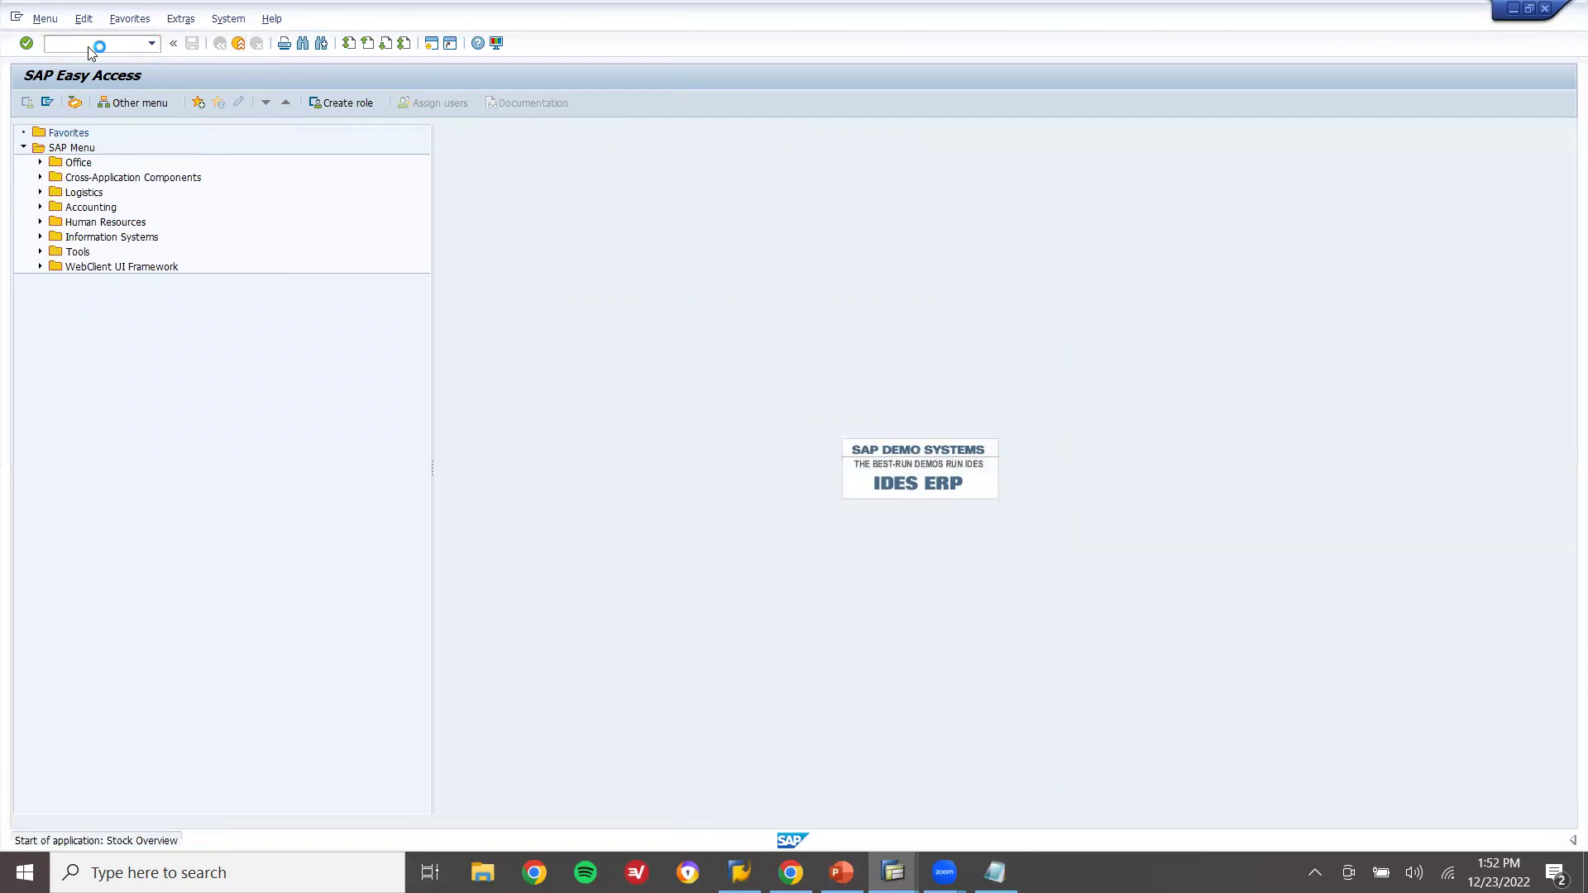
key(alt+Tab)
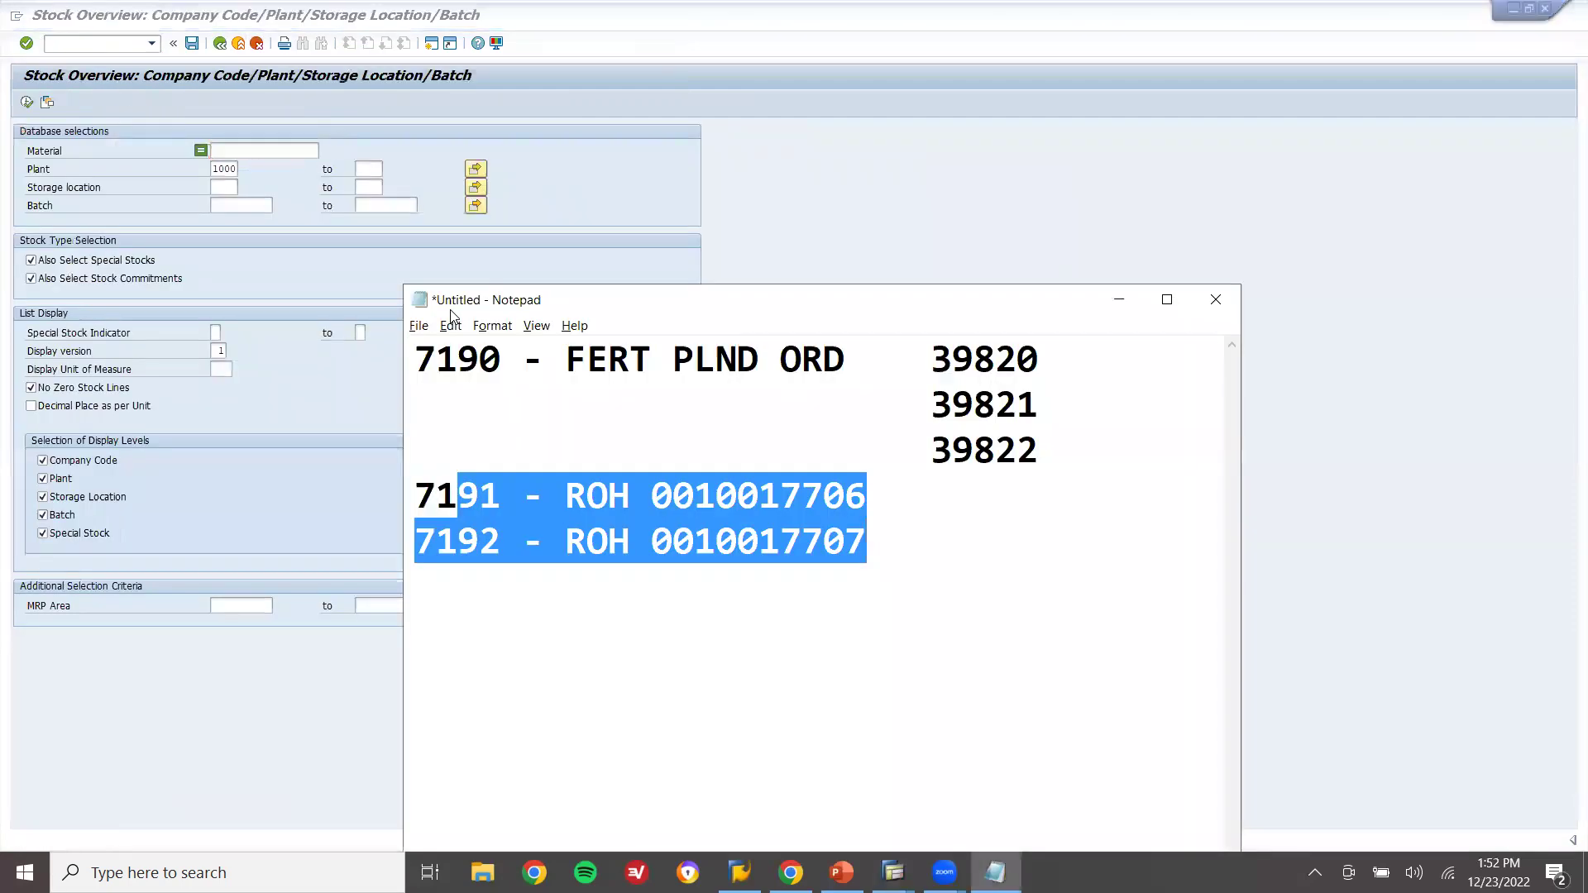
key(alt+Tab)
Display the stock overview for material 7191 in plant 1000, storage location 0001
text(717)
text(1)
key(BackSpace)
key(BackSpace)
text(91)
key(Down)
key(Down)
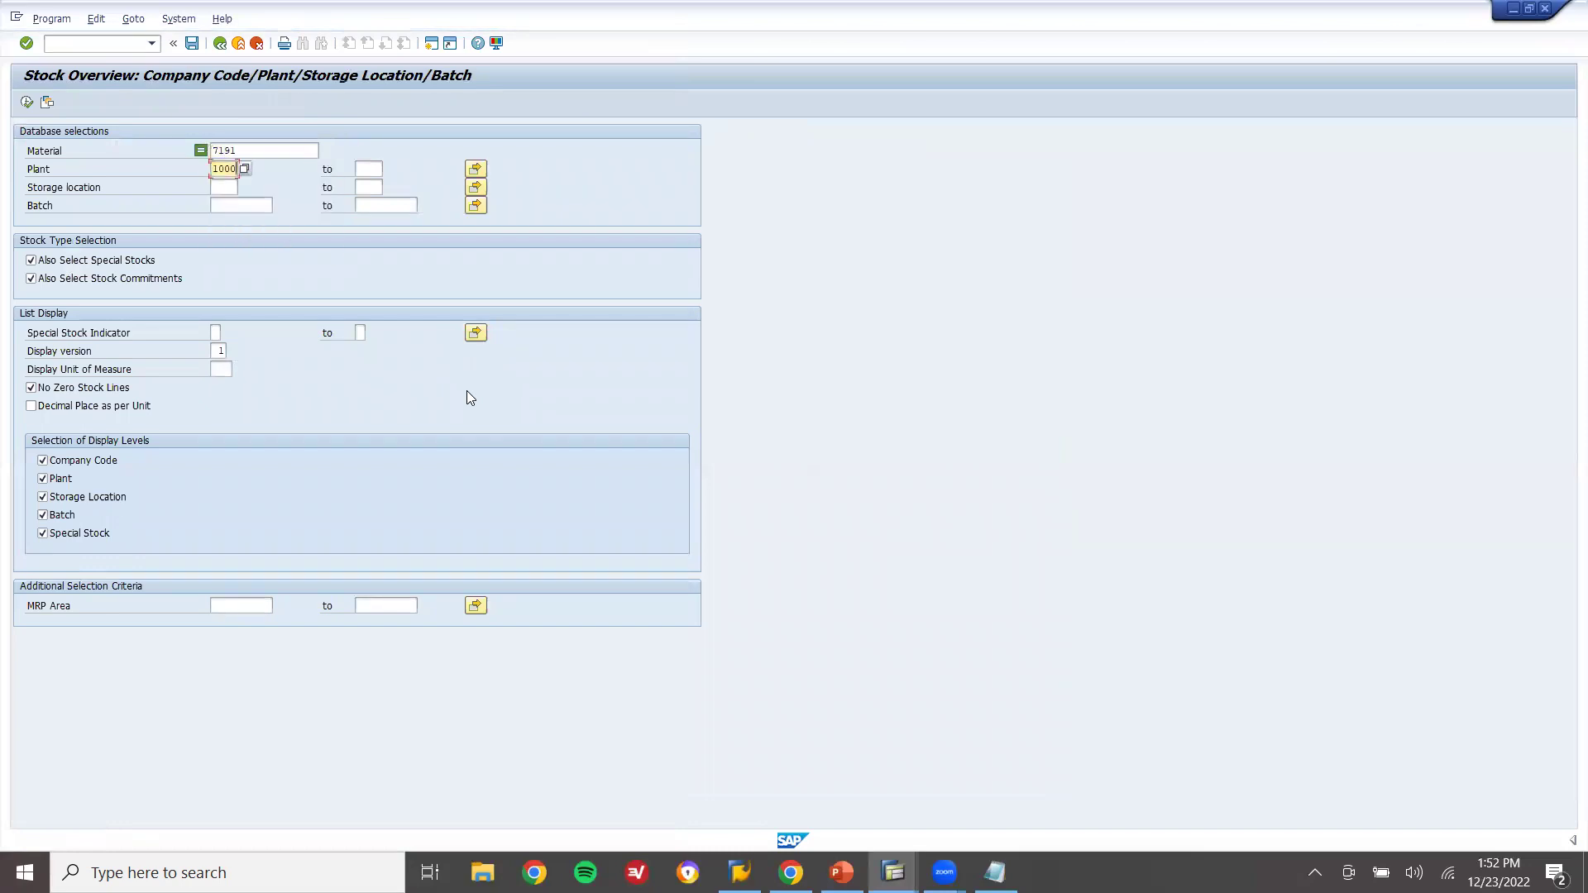
text(0001)
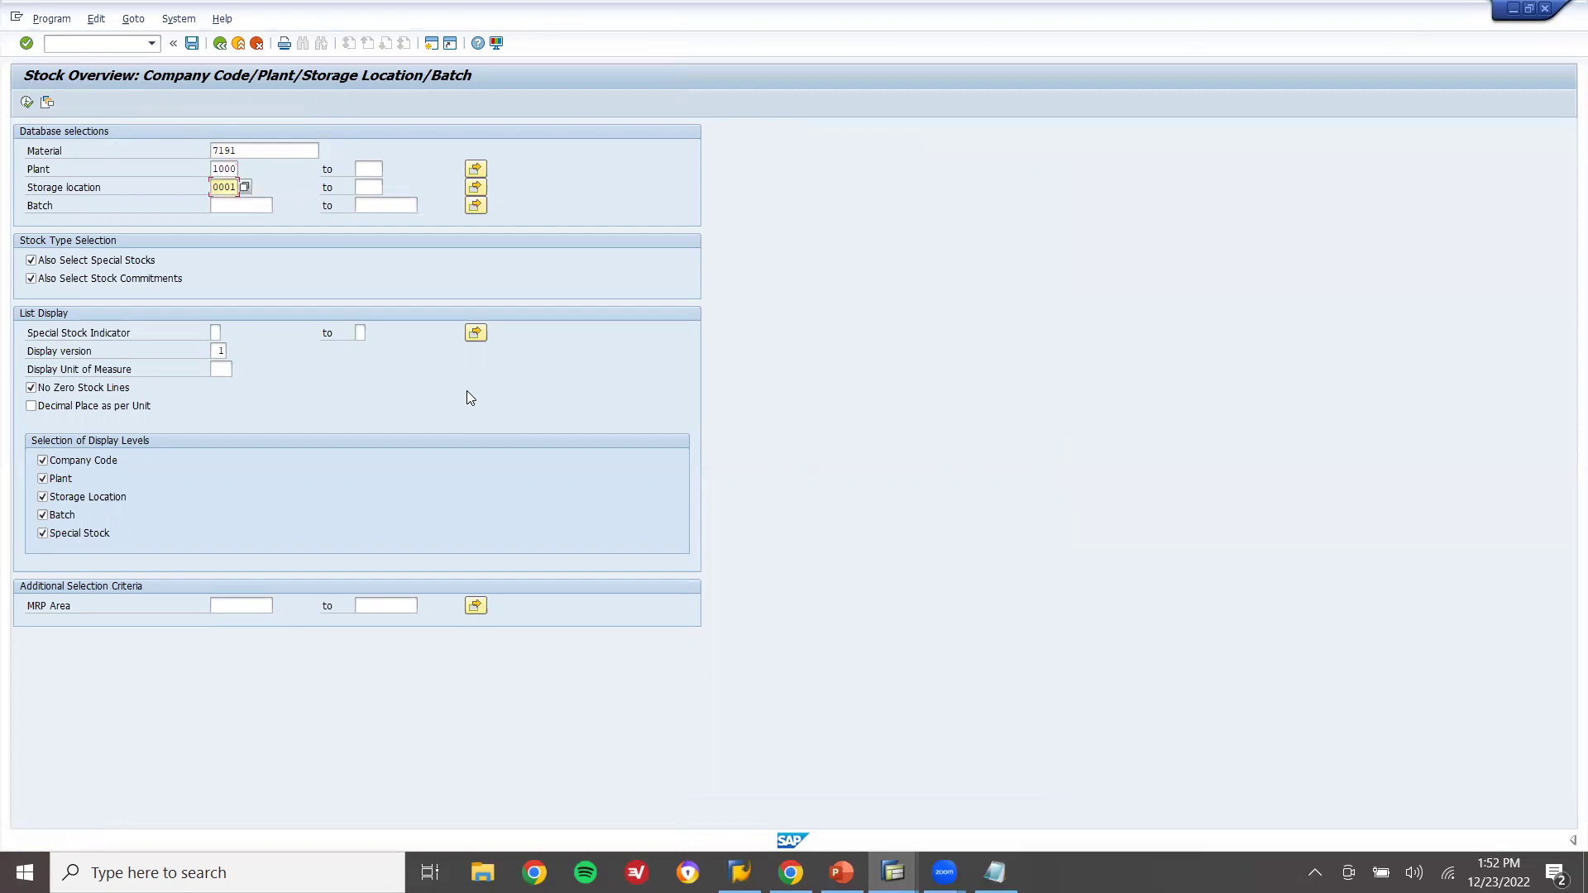
click(27, 101)
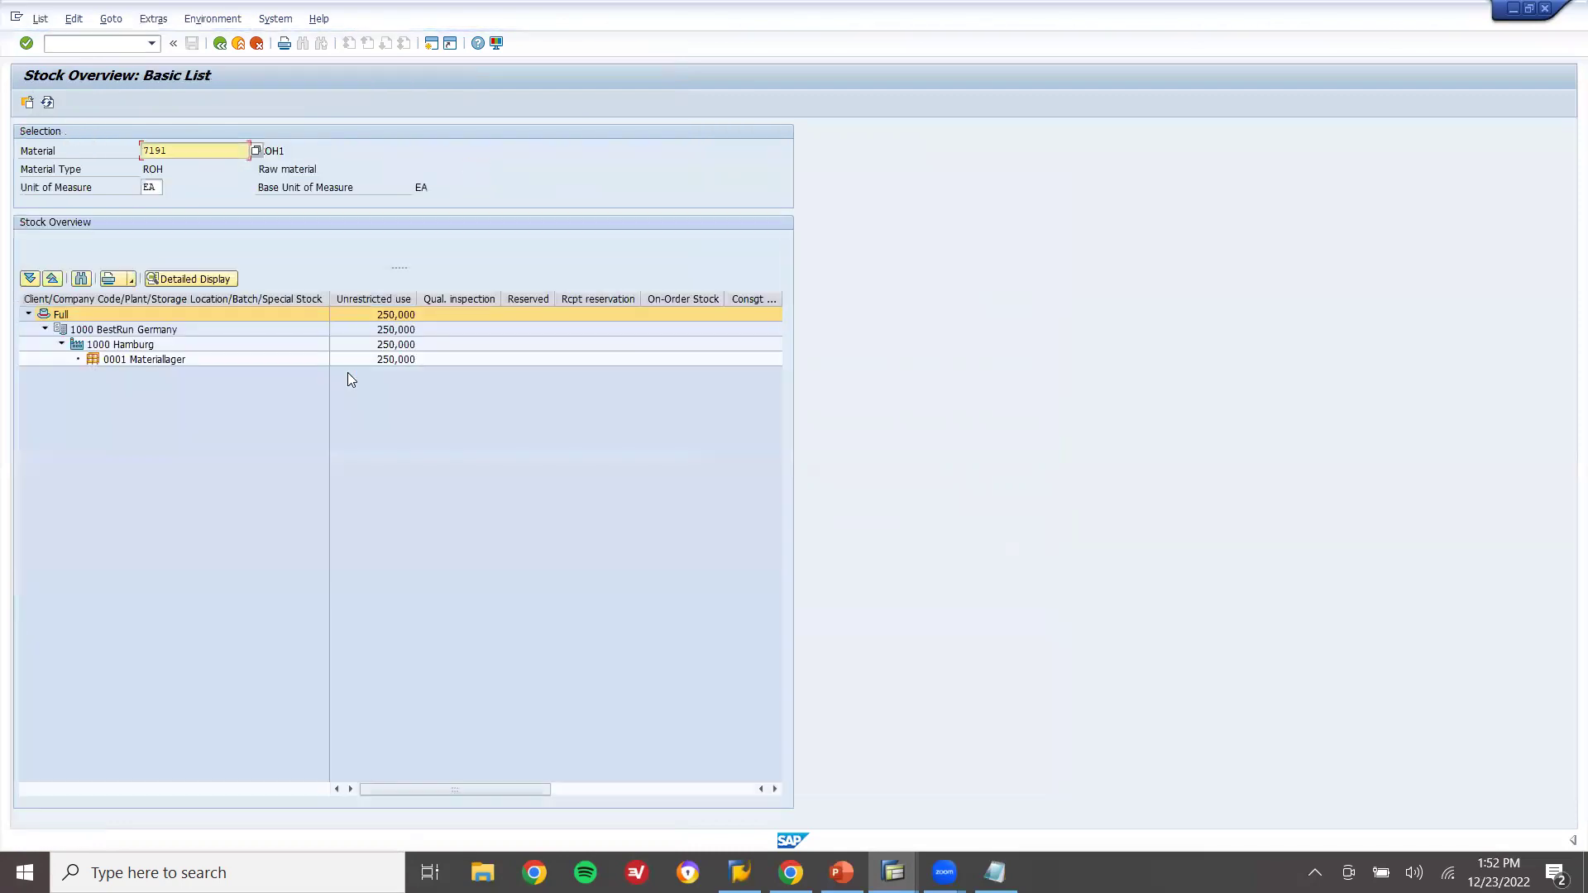
Check the second raw material's number in Notepad and display the stock overview for material 7192
key(alt+Tab)
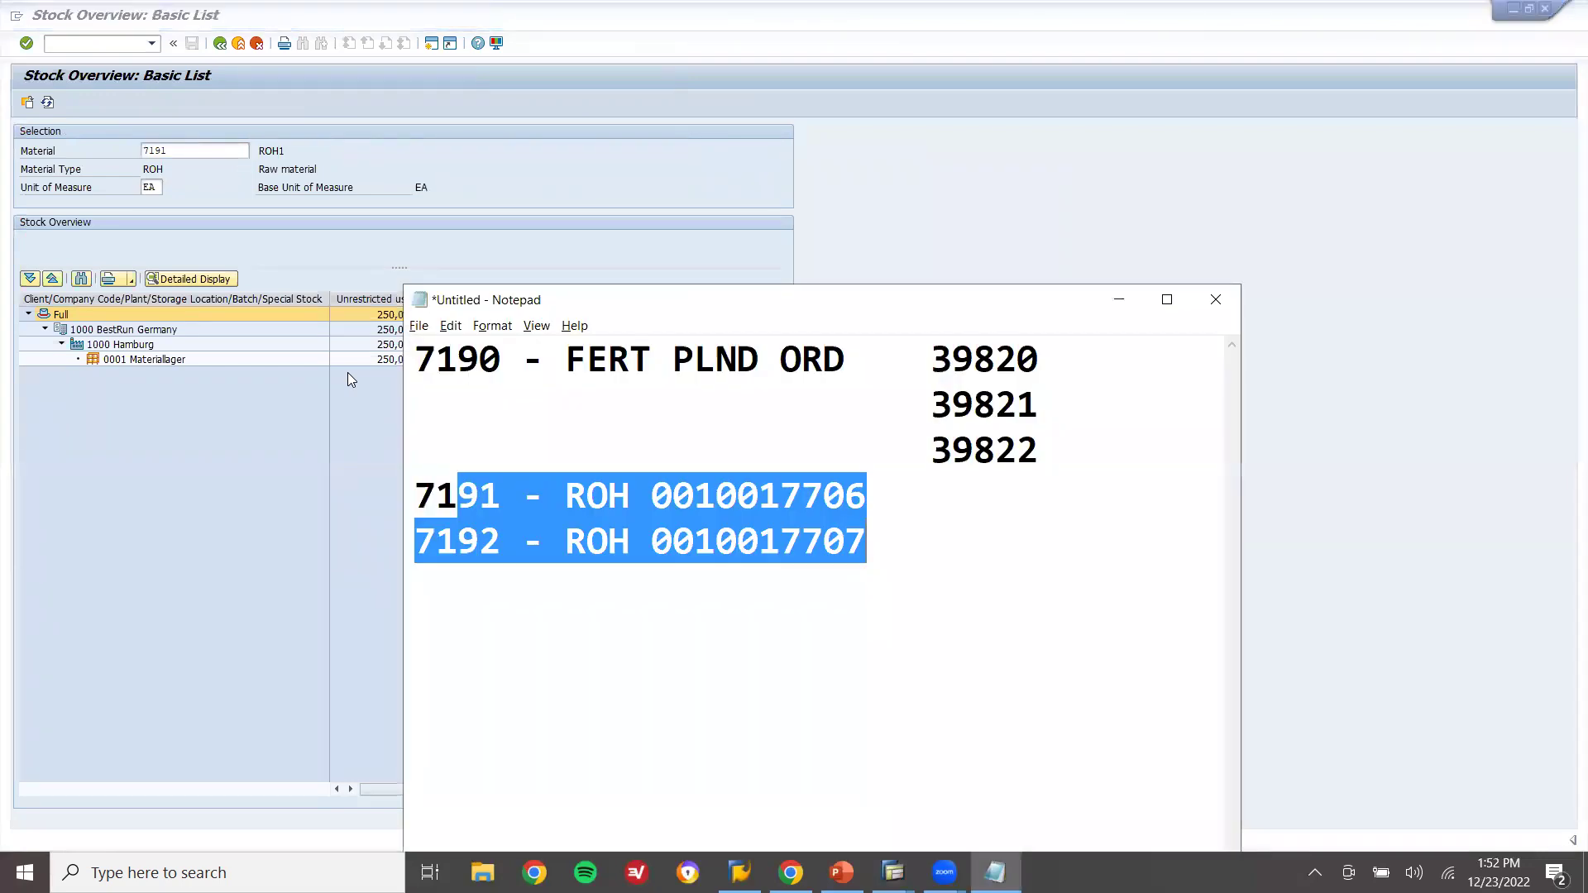
key(alt+Tab)
click(226, 150)
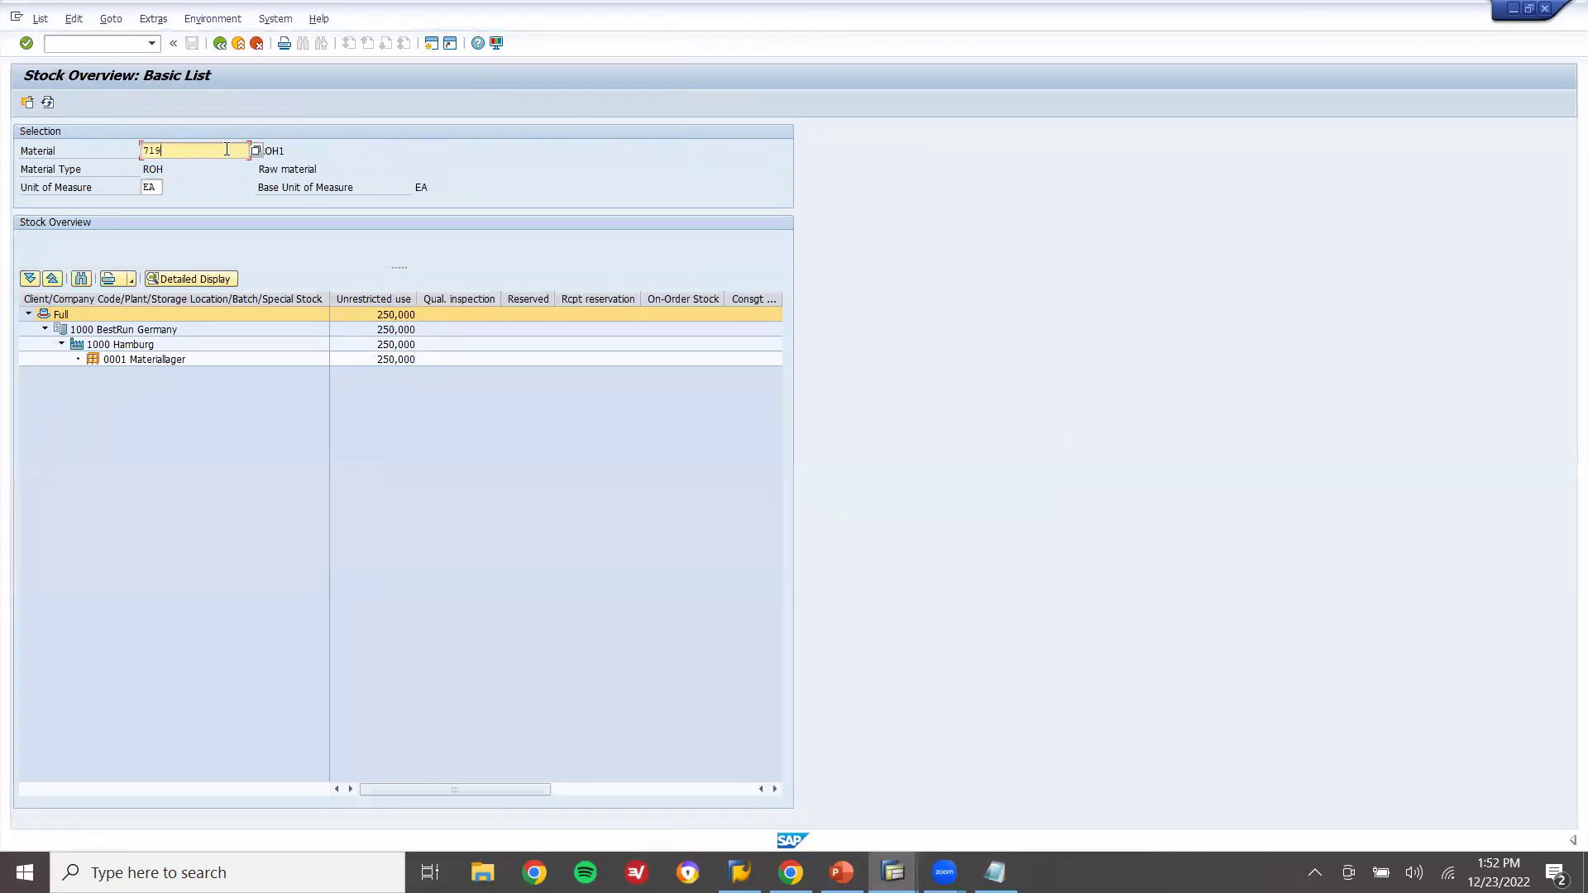
click(28, 103)
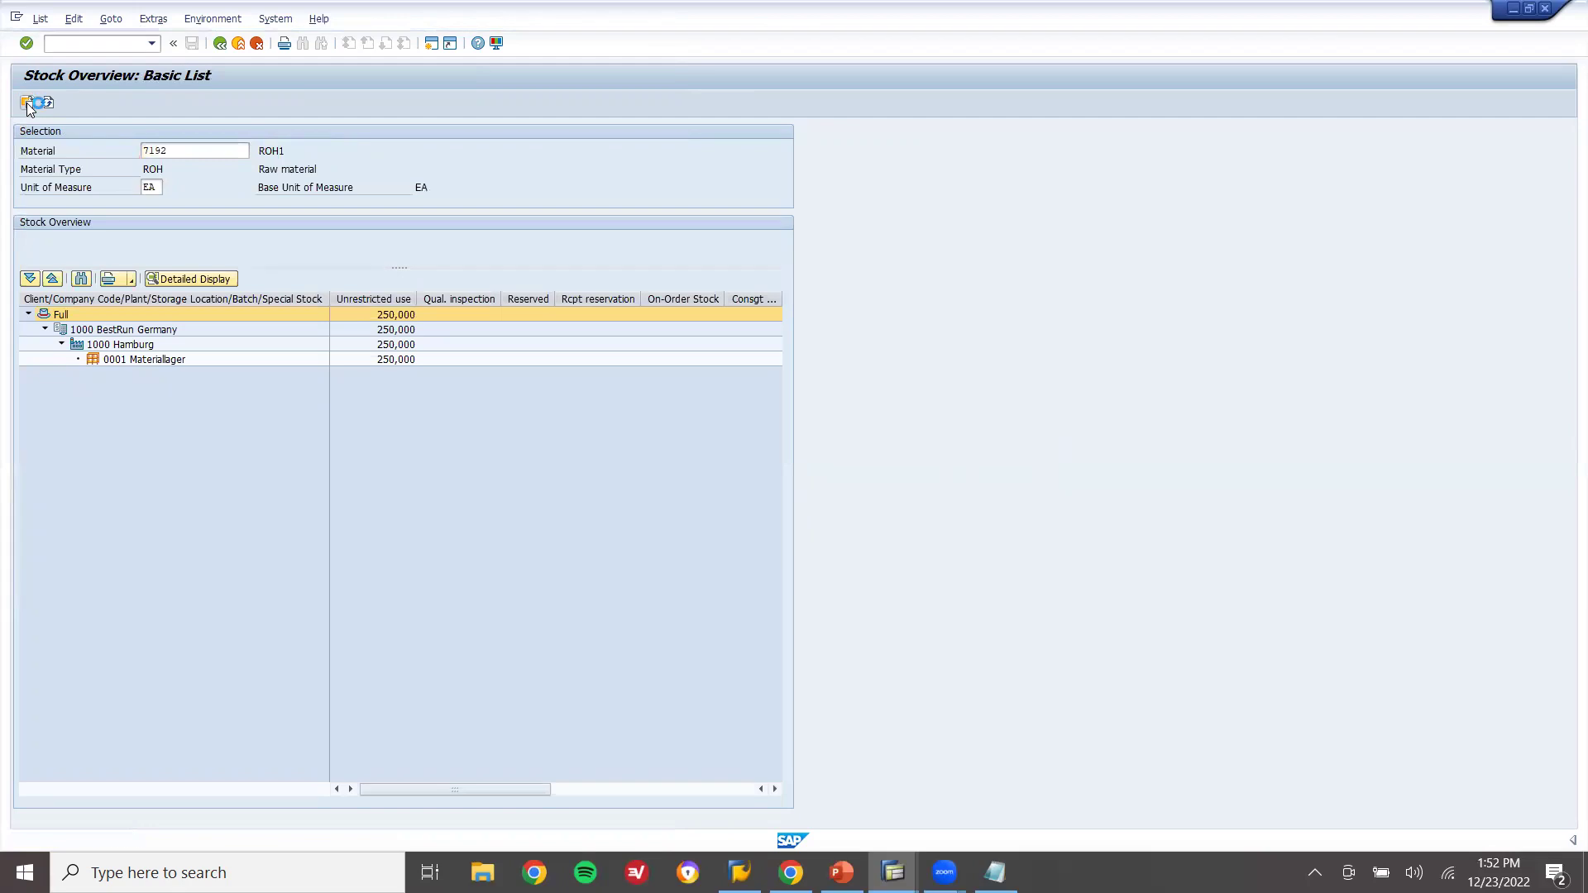
Leave the stock overview, open incoming invoice entry with transaction MIRO and set the invoice date to 29.12.2022
key(F3)
key(F3)
key(F3)
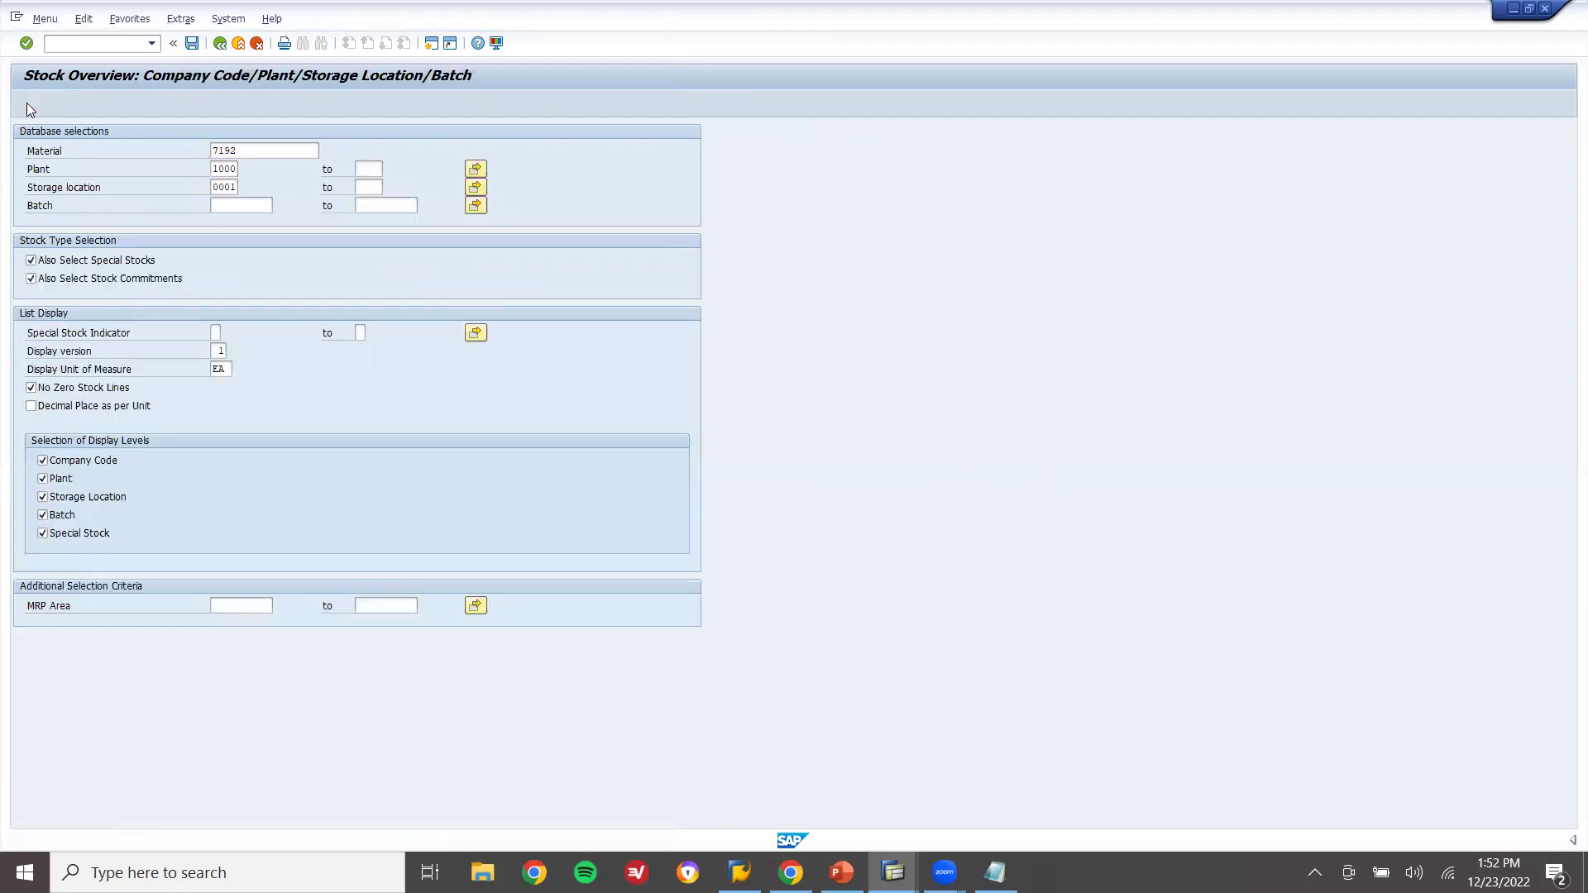
text(MIRO)
key(Return)
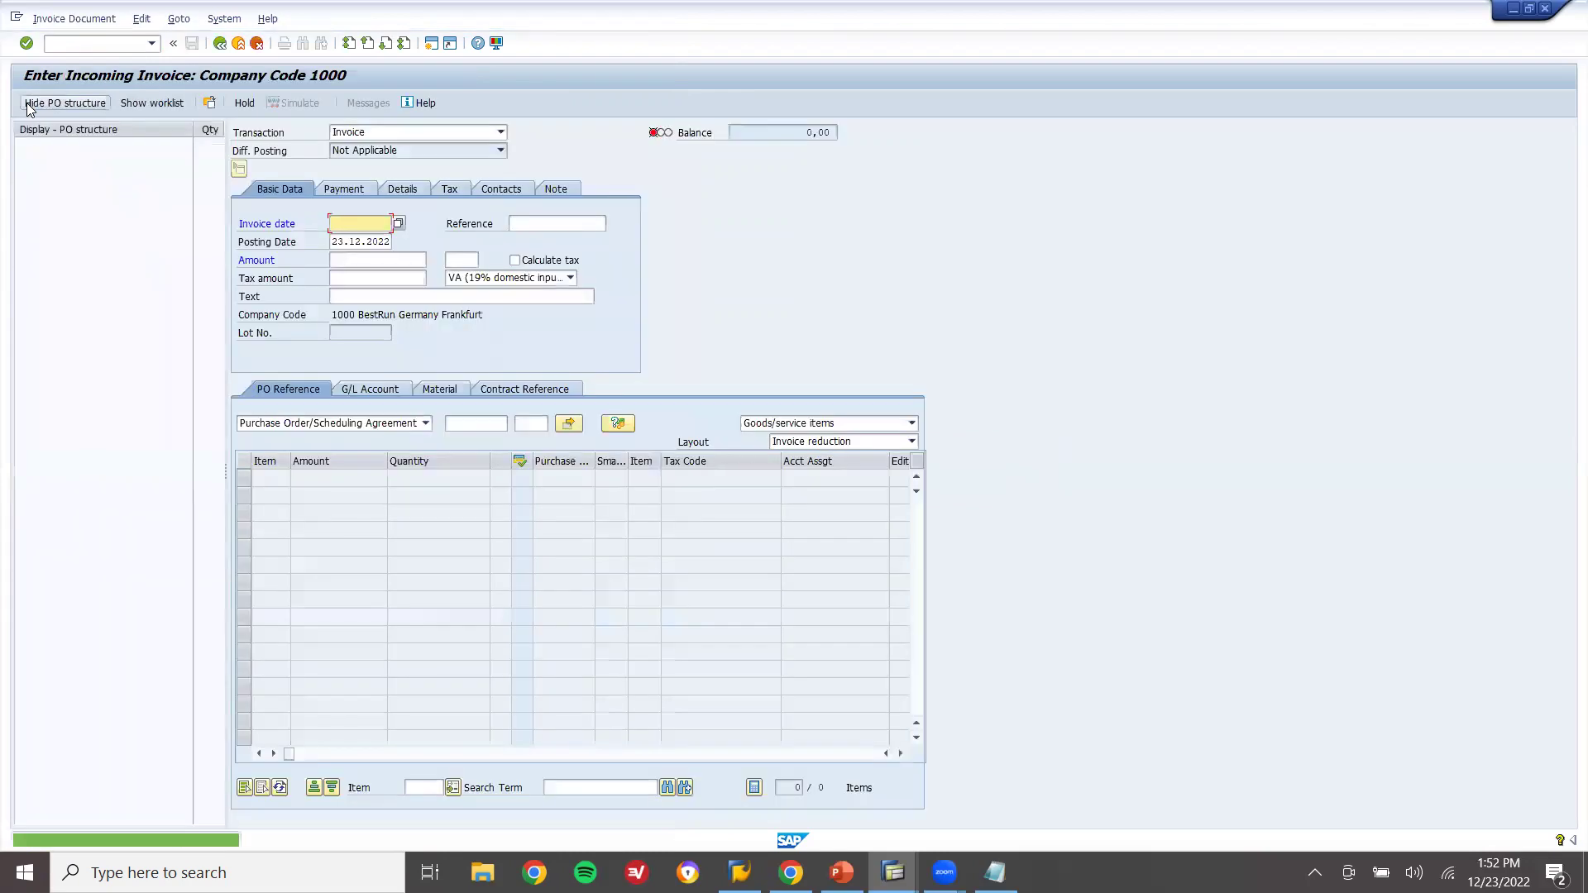
text(29.12.2022)
key(Return)
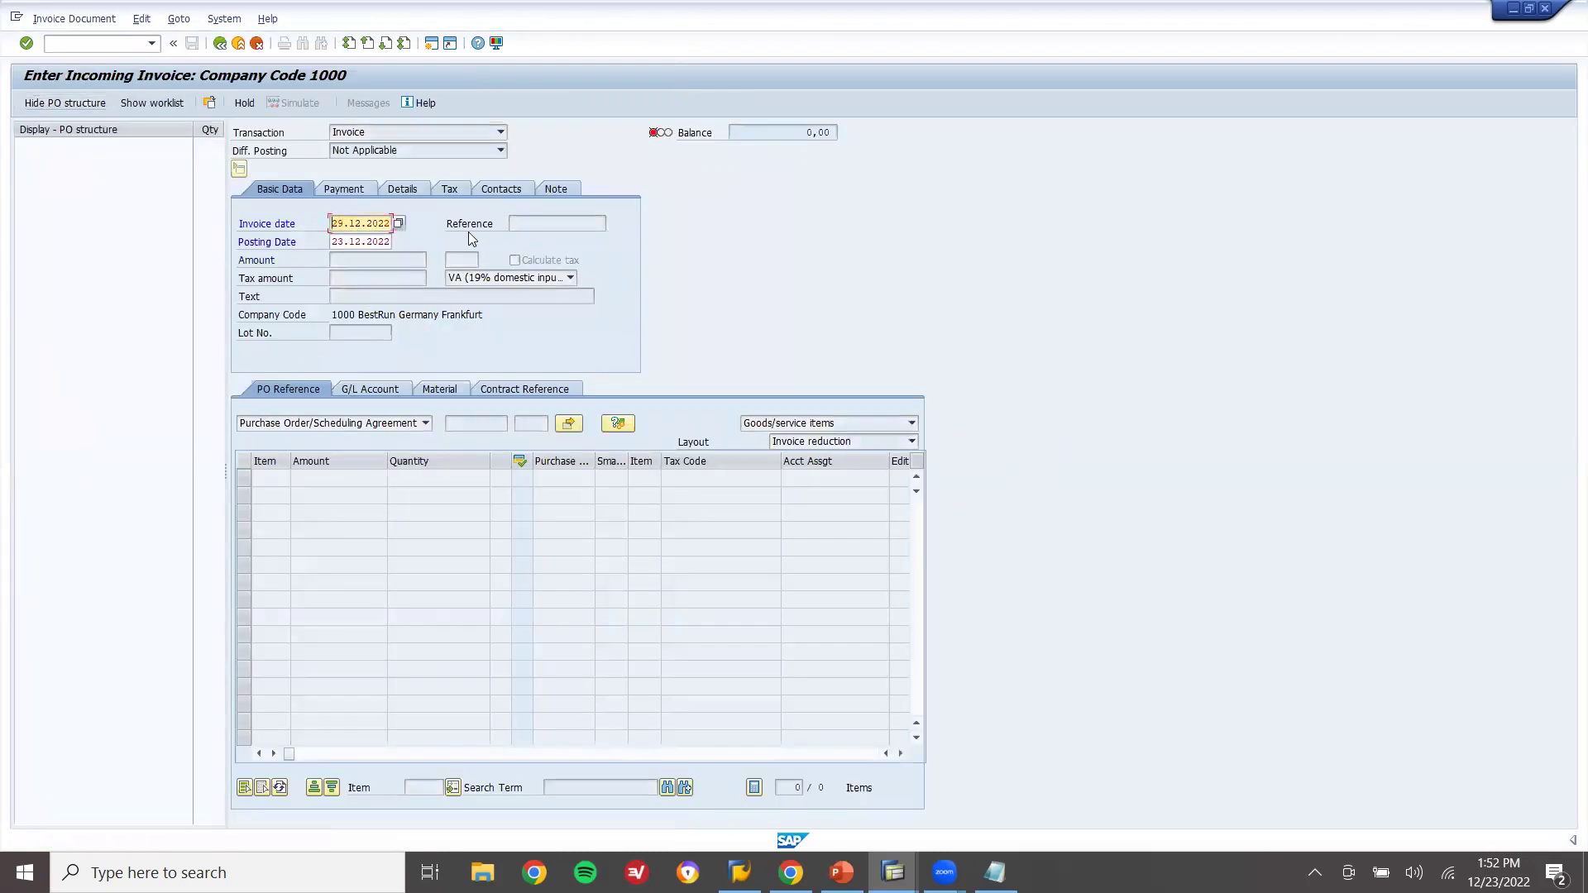
Set tax code 0I (Input tax 0%), load the raw material purchase order's items into the invoice and enable tax calculation
click(569, 279)
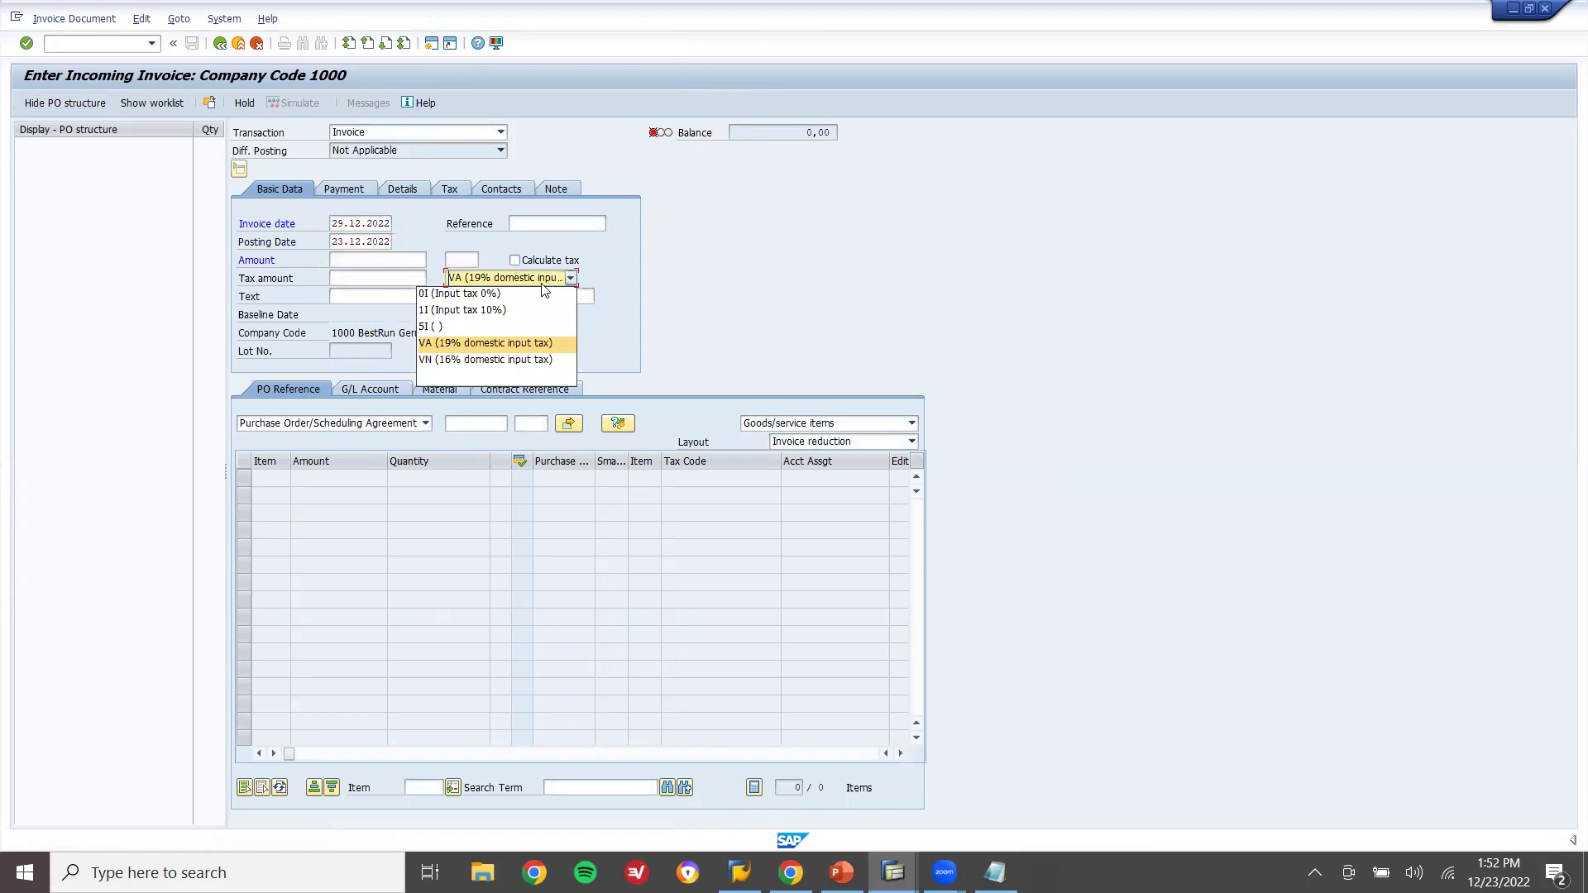
click(526, 289)
click(464, 423)
text(4500018851)
key(Return)
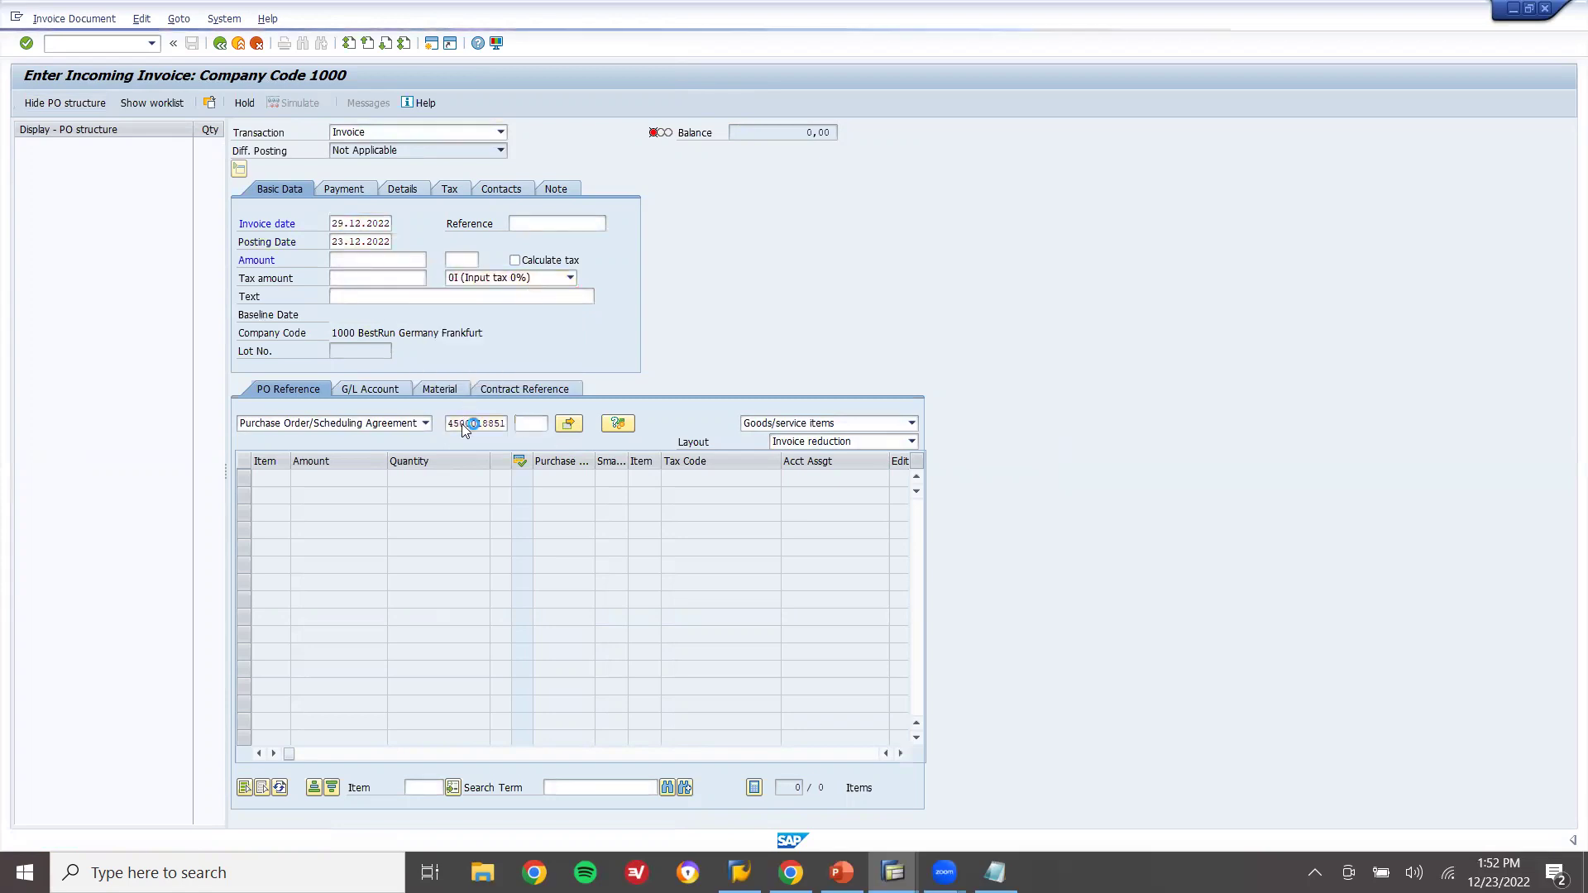
click(532, 258)
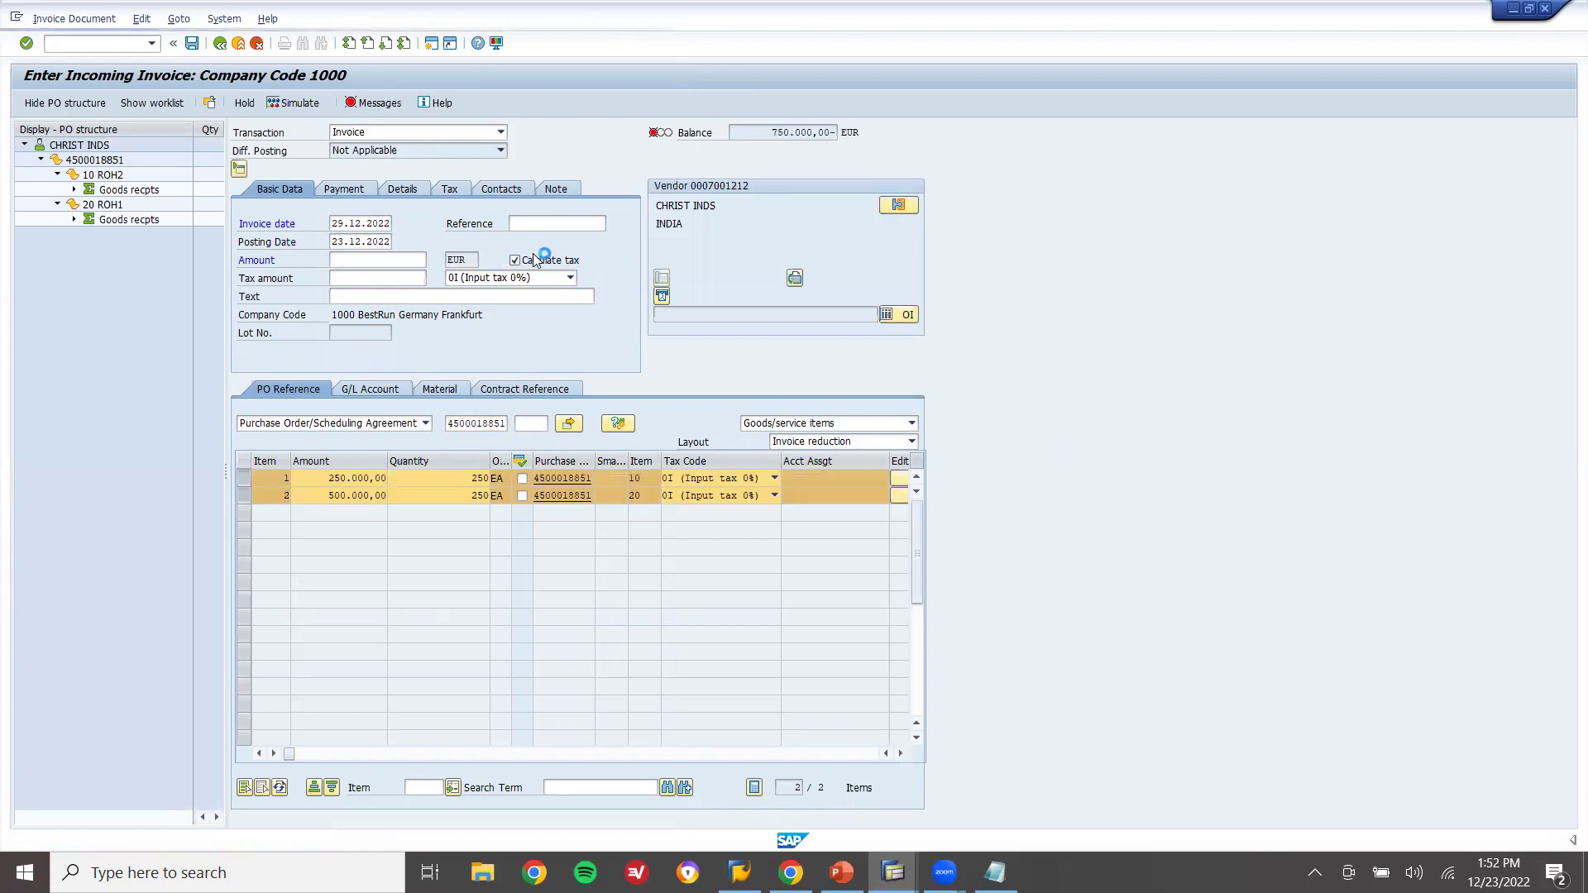
Set the baseline date in the invoice's payment data to 19.12.2022
click(343, 188)
click(326, 224)
key(Down)
key(Return)
key(Return)
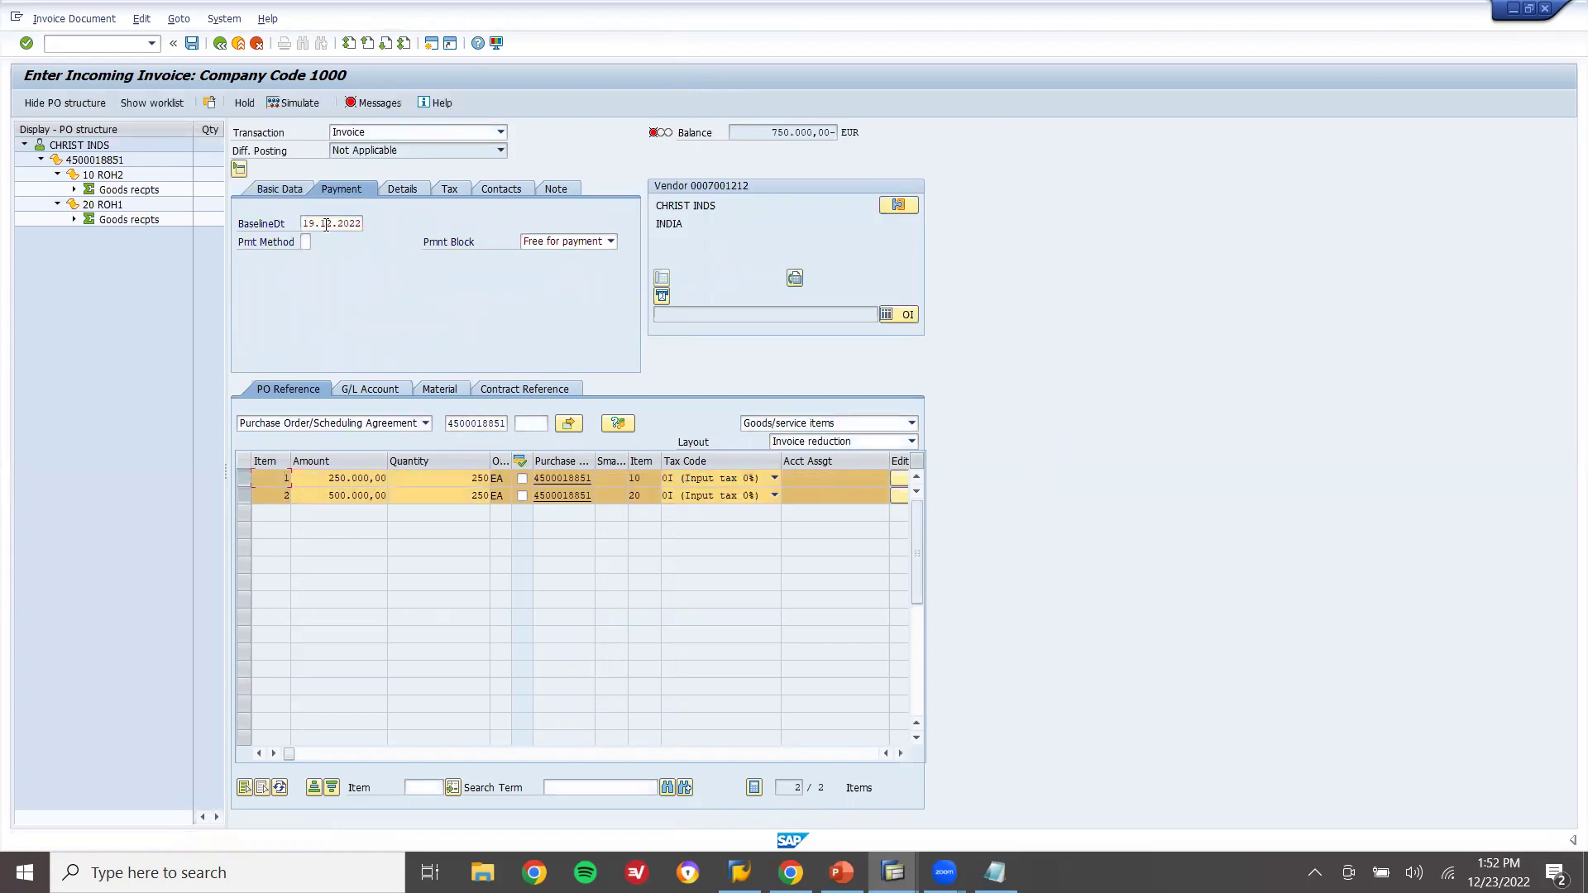
Enter 750000 EUR as the invoice amount, post the invoice and return to the SAP Easy Access screen
click(284, 190)
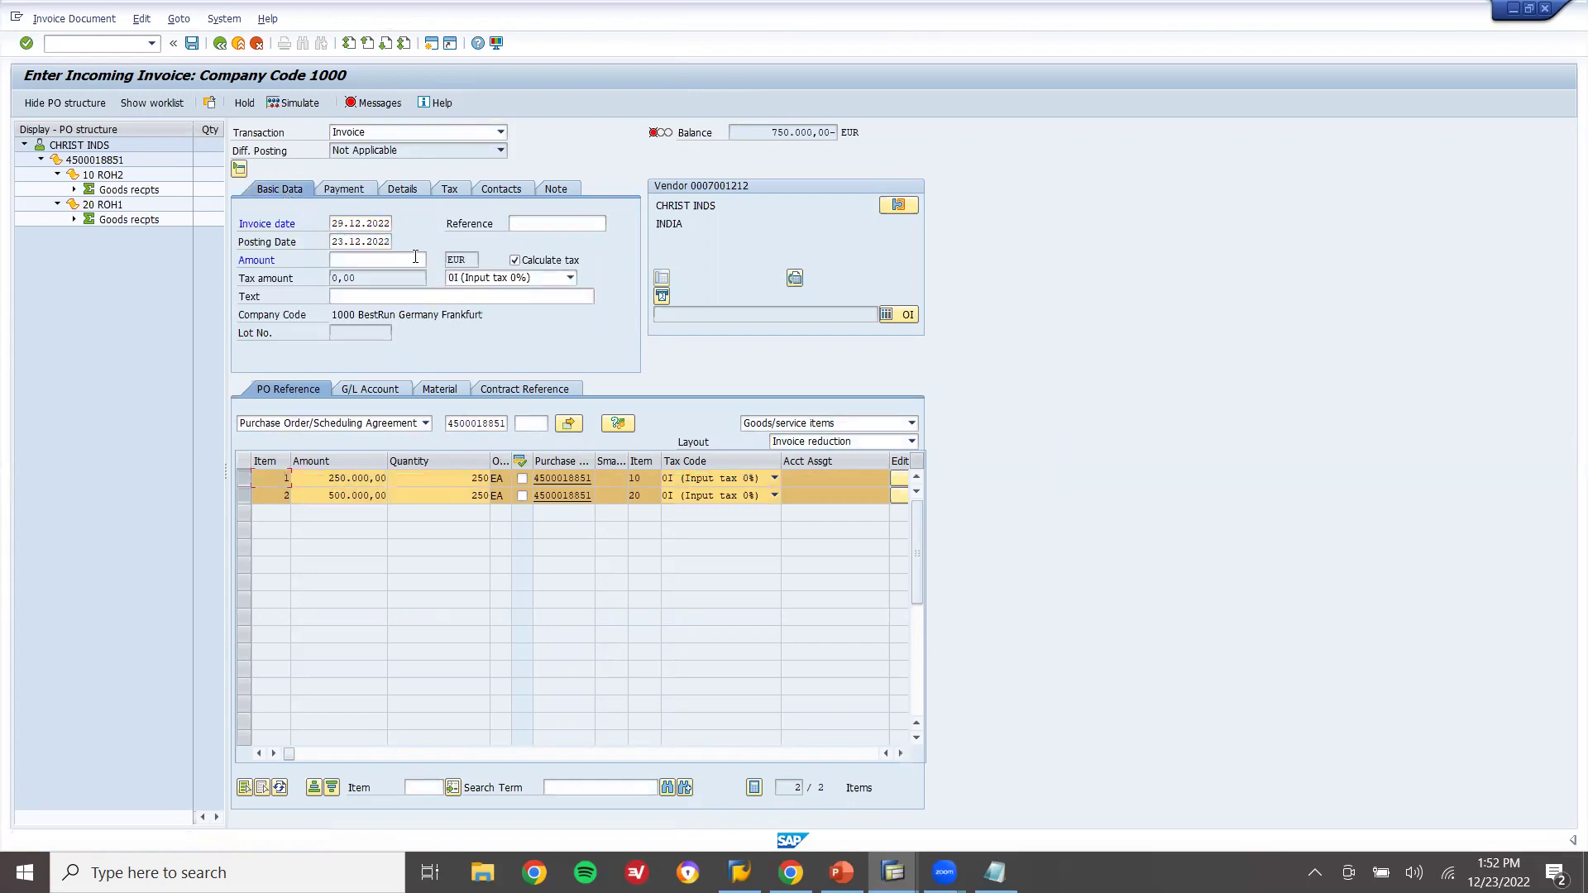
drag(767, 134, 803, 134)
click(383, 261)
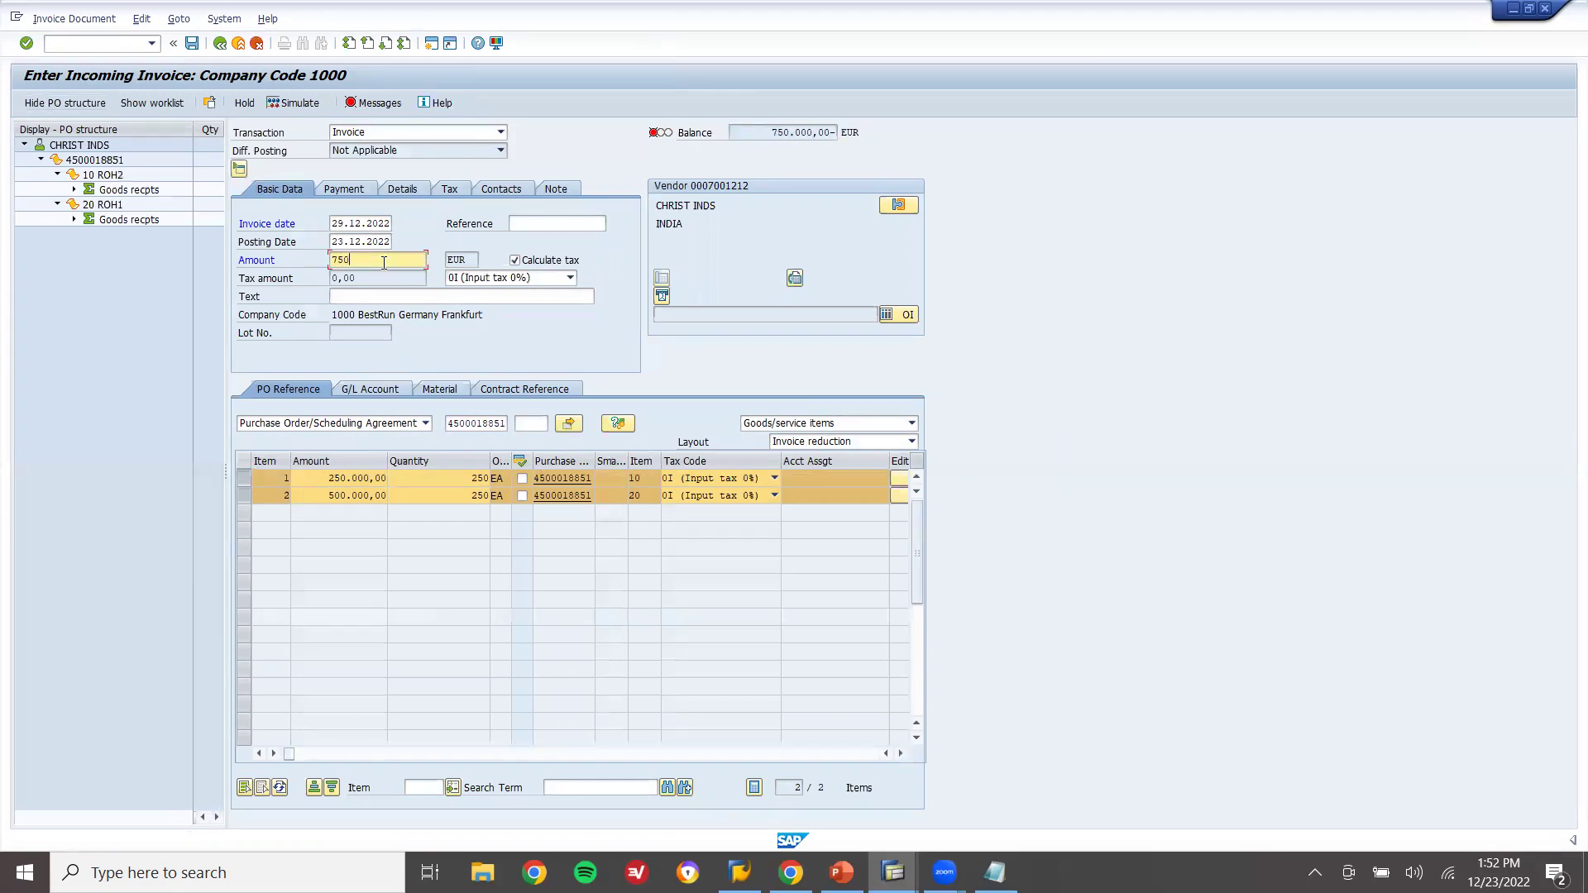
text(750000)
key(Return)
click(191, 44)
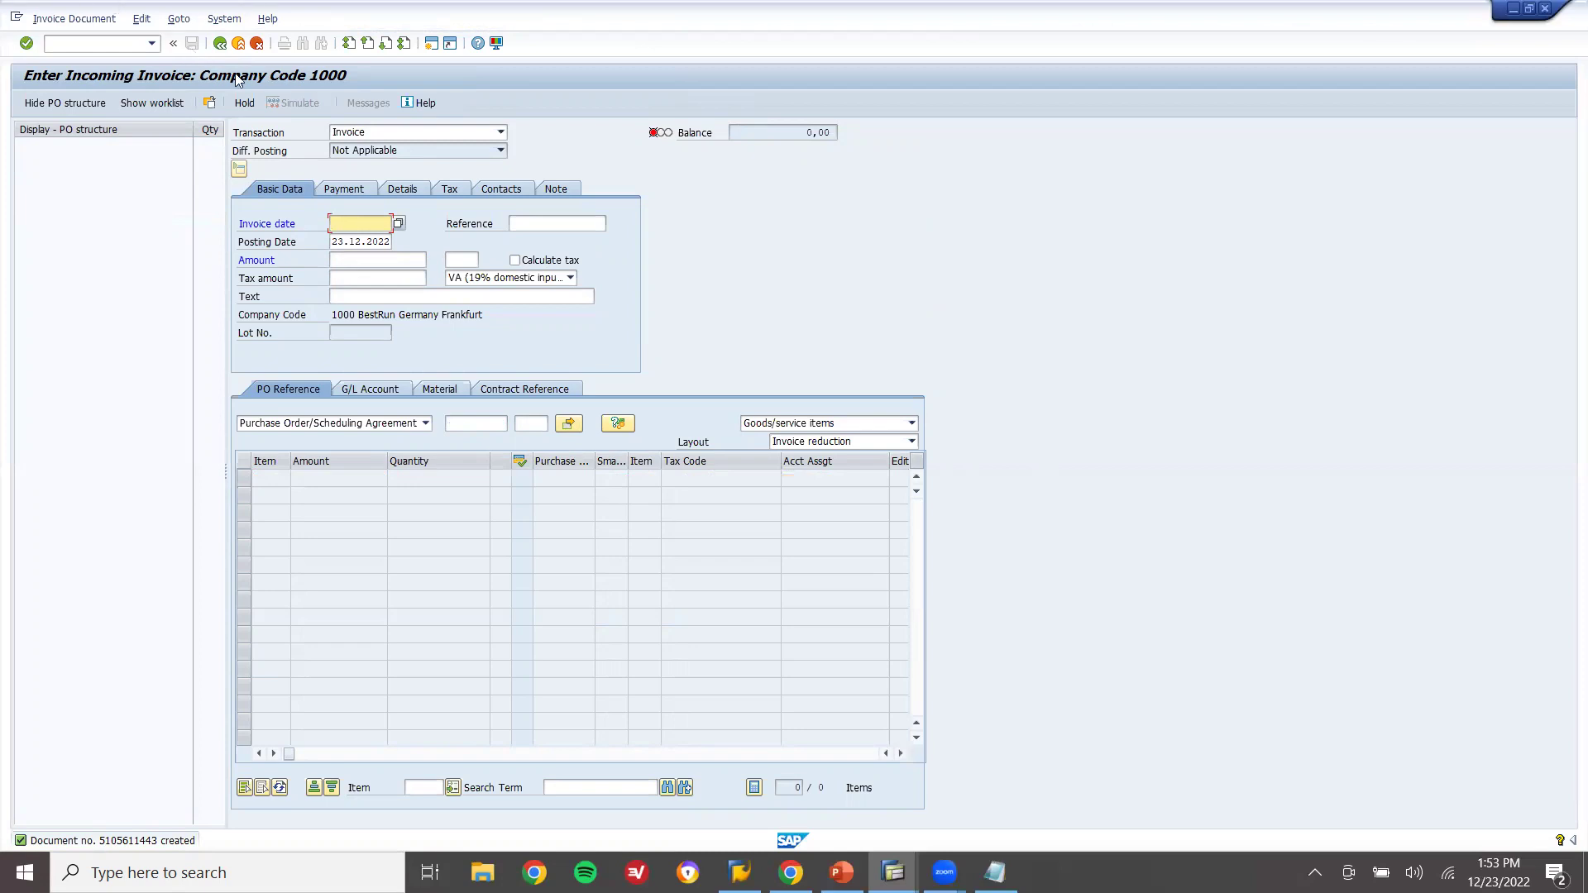
click(238, 44)
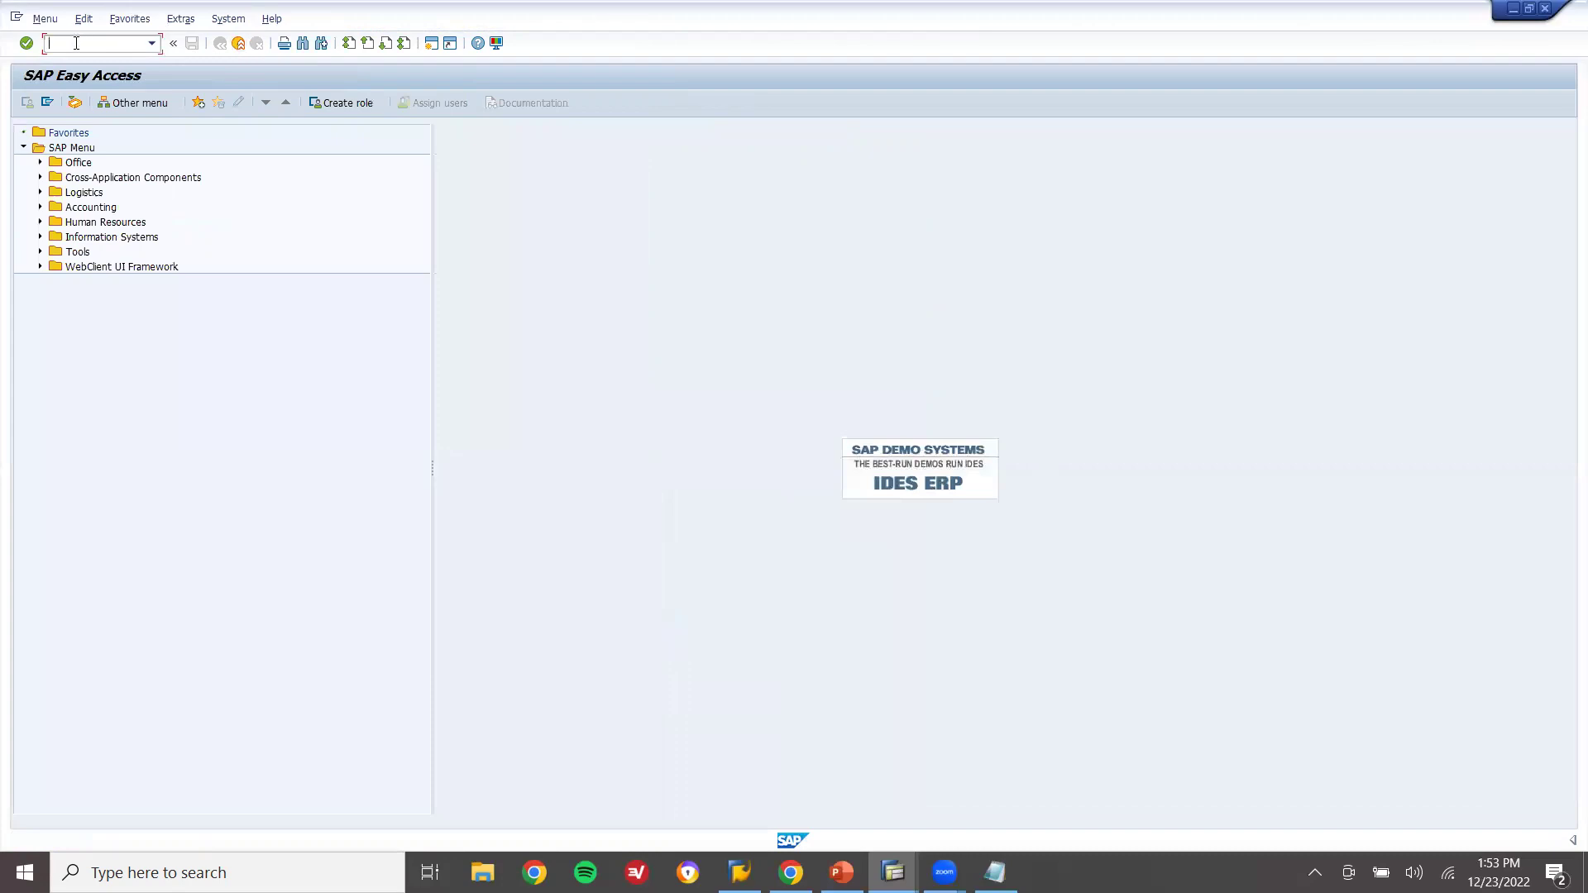
text(KKF6N)
key(Return)
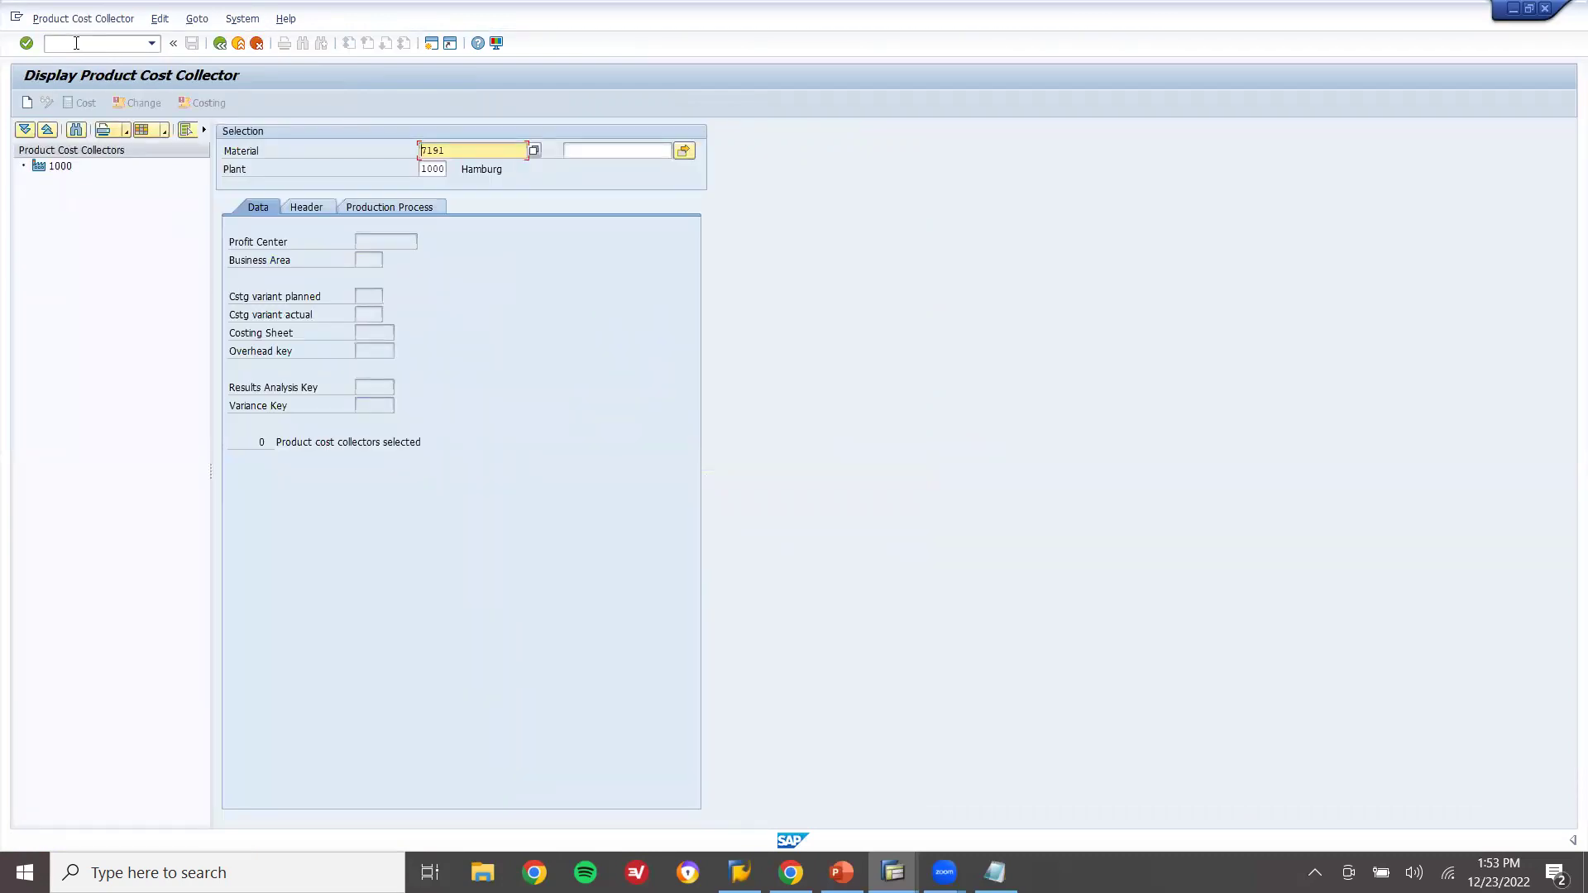
click(994, 872)
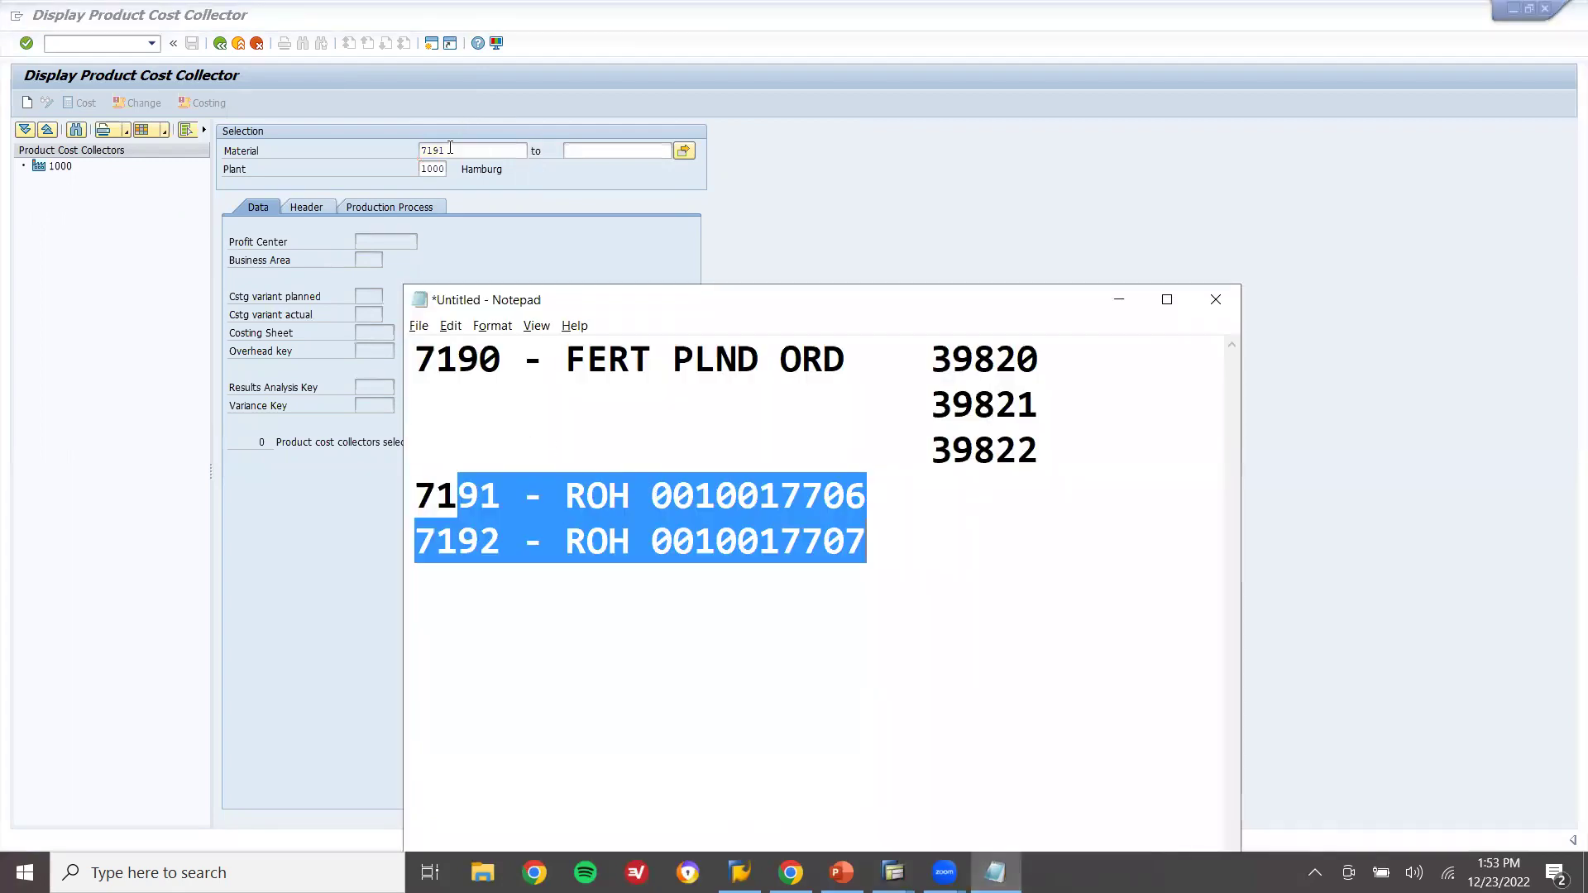
click(240, 44)
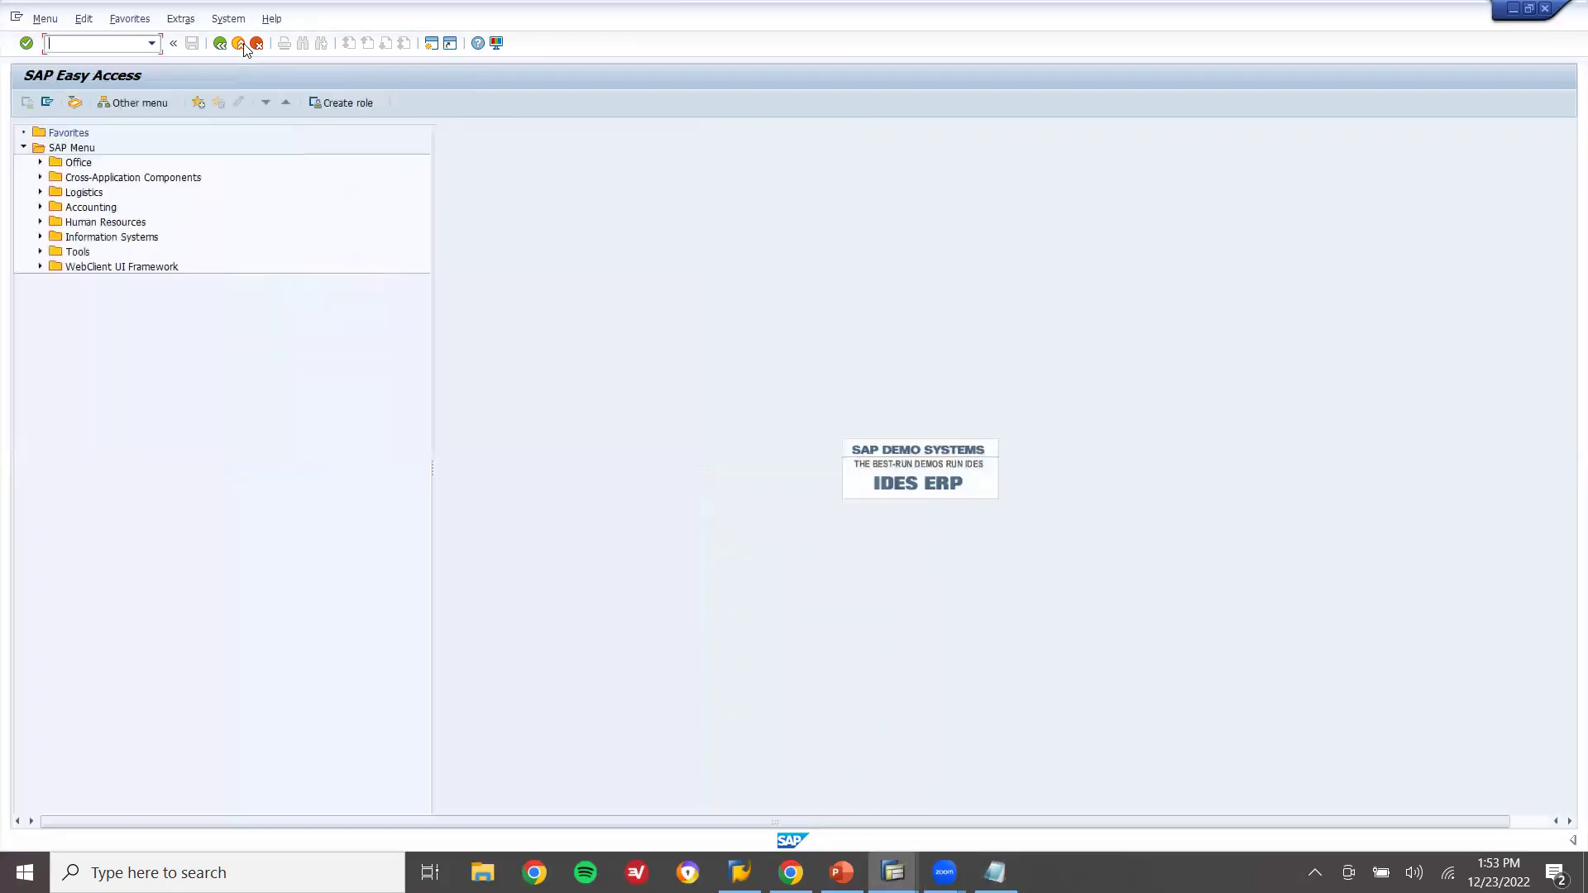
Start a material BOM with transaction CS01 for material 7190 in plant 1000 with BOM usage 1 (Production)
text(CS01)
key(Return)
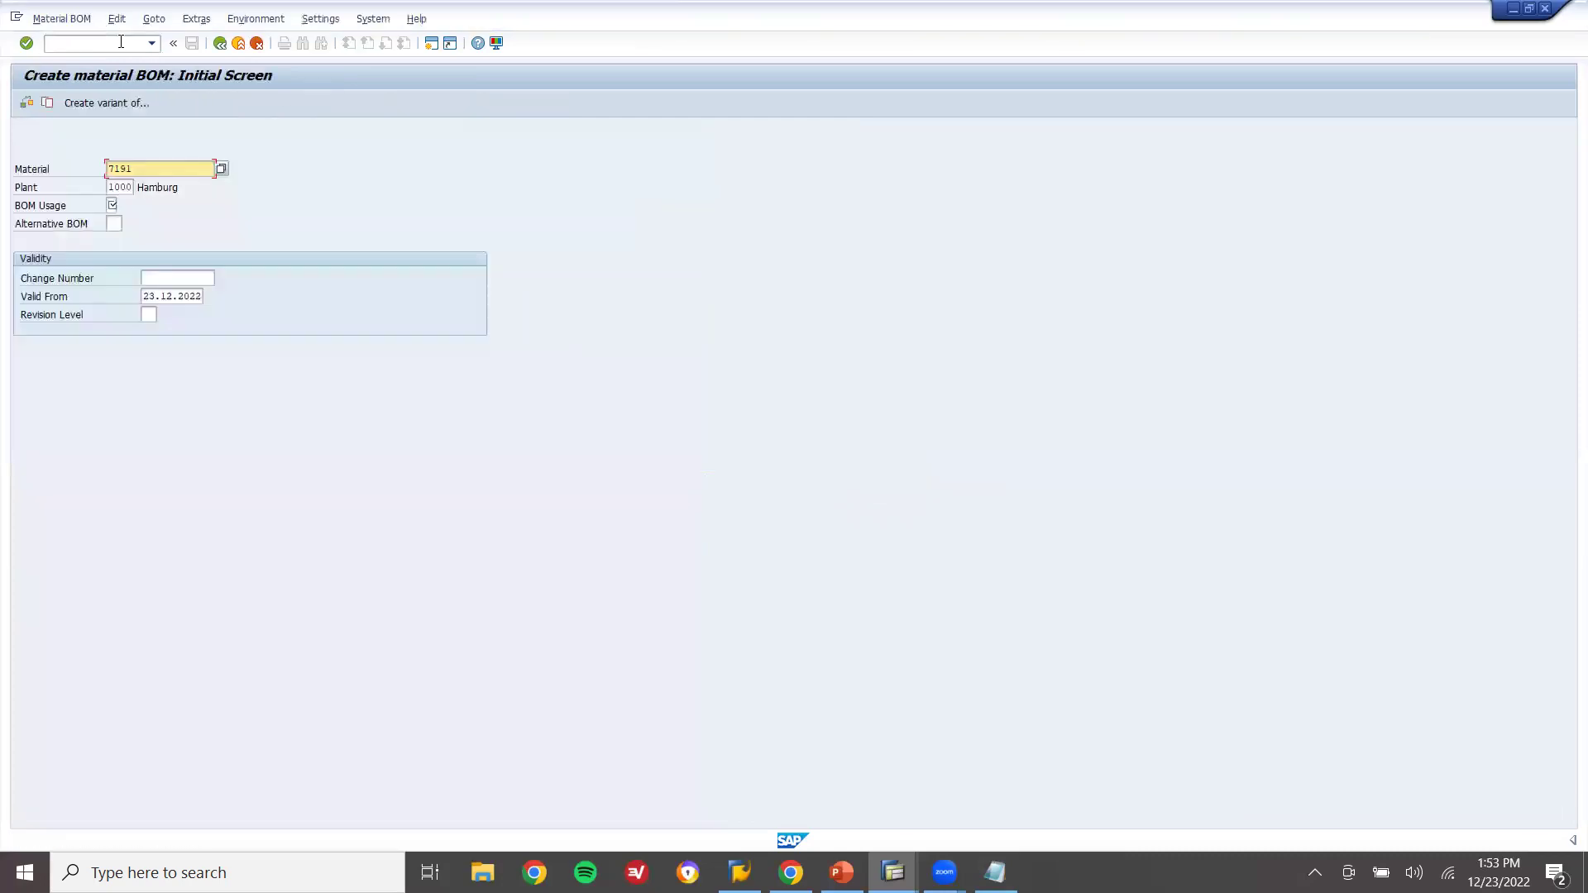
key(Right)
key(Tab)
key(Tab)
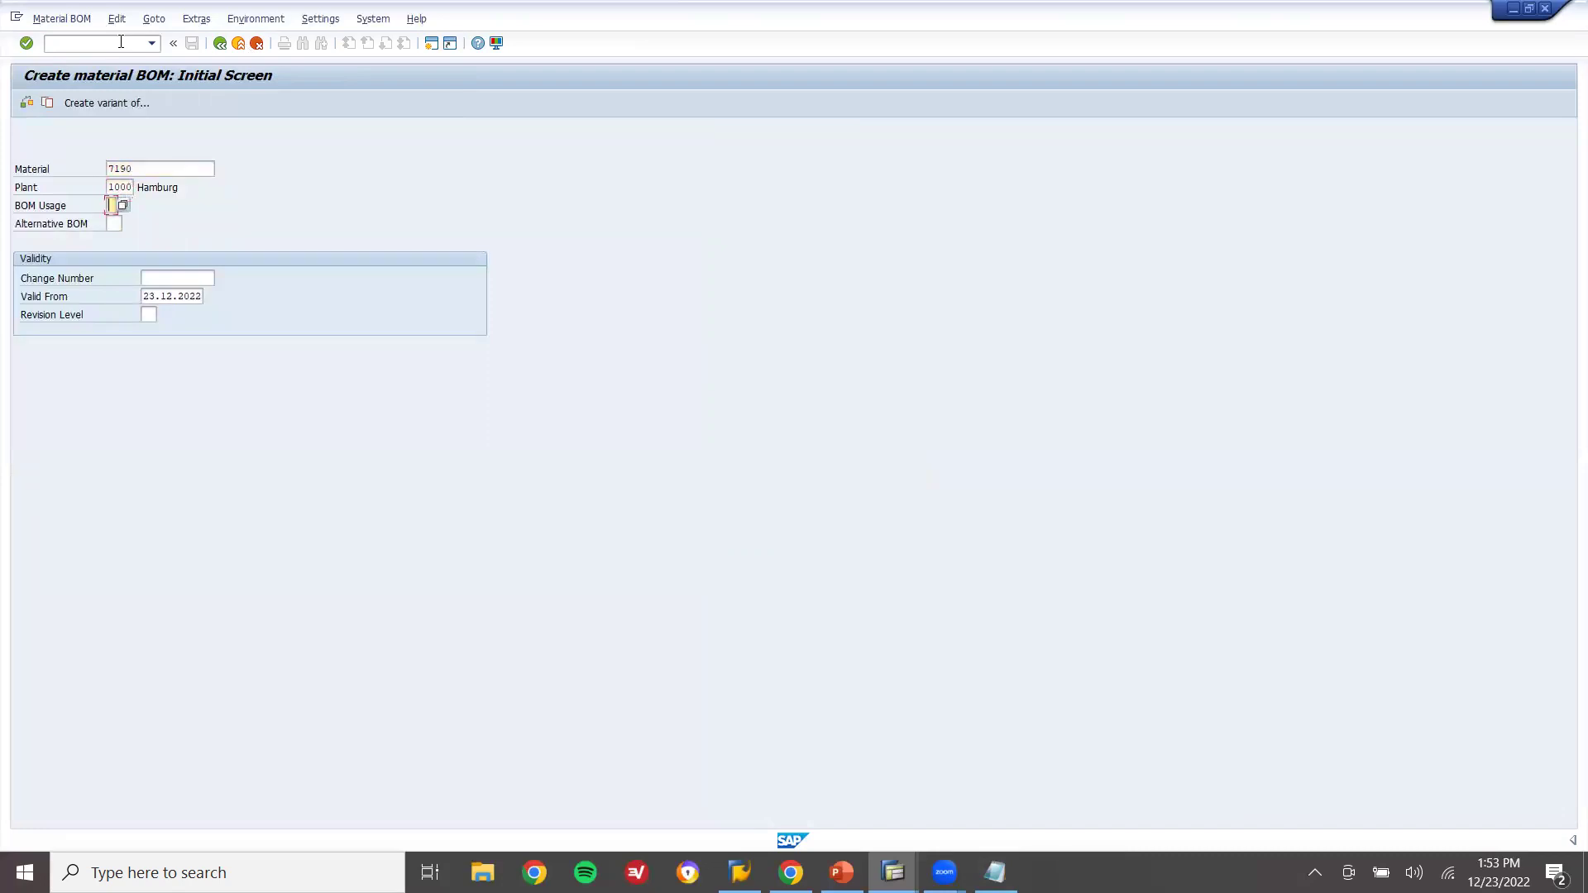
click(119, 208)
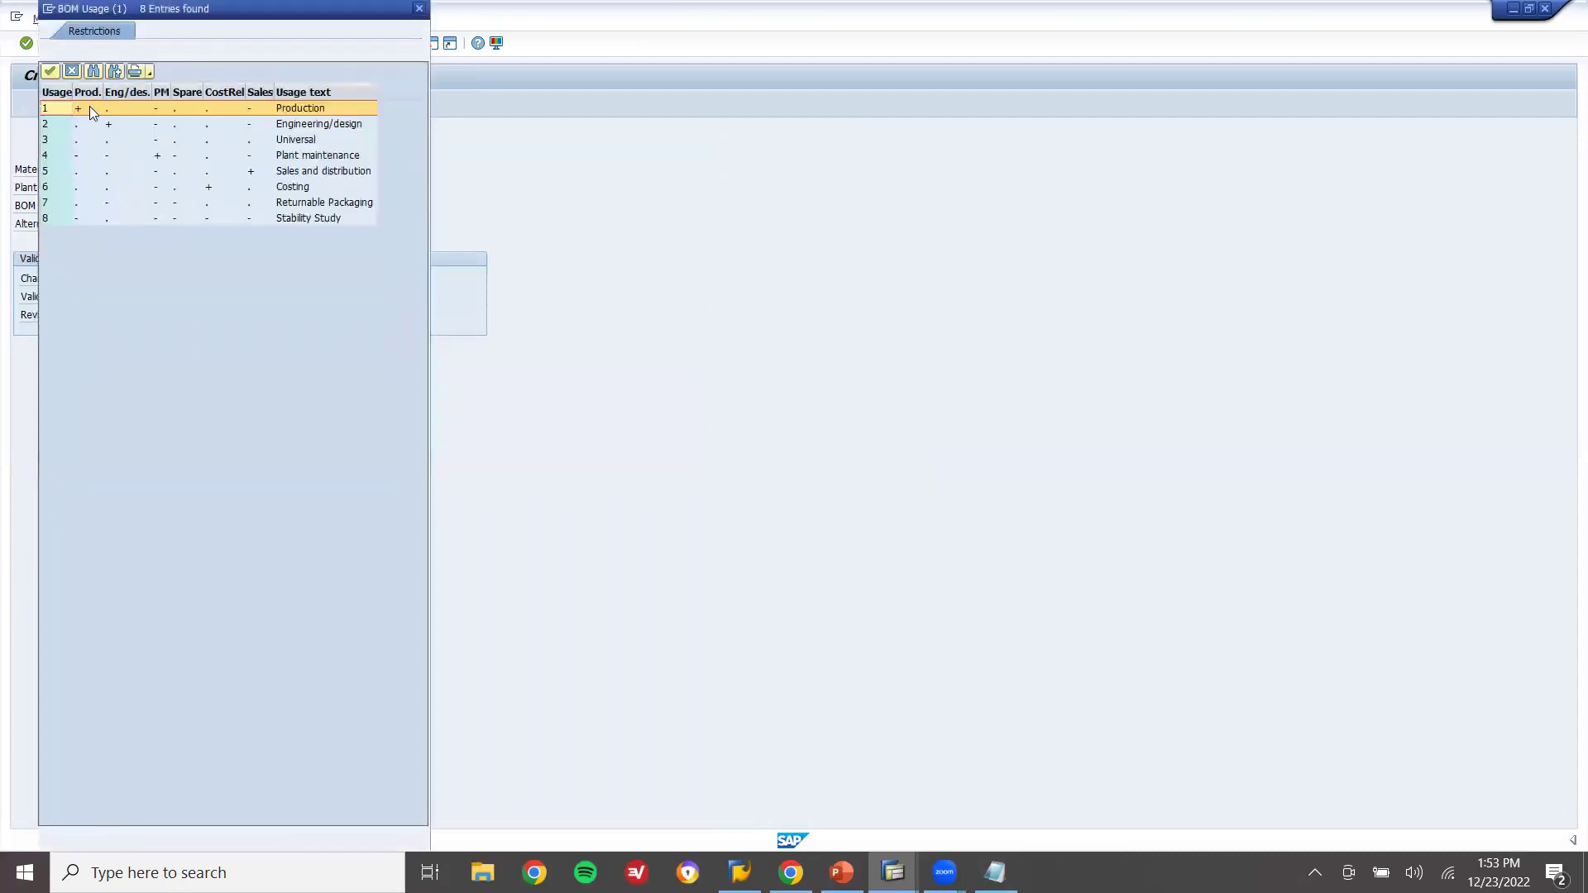
double_click(89, 106)
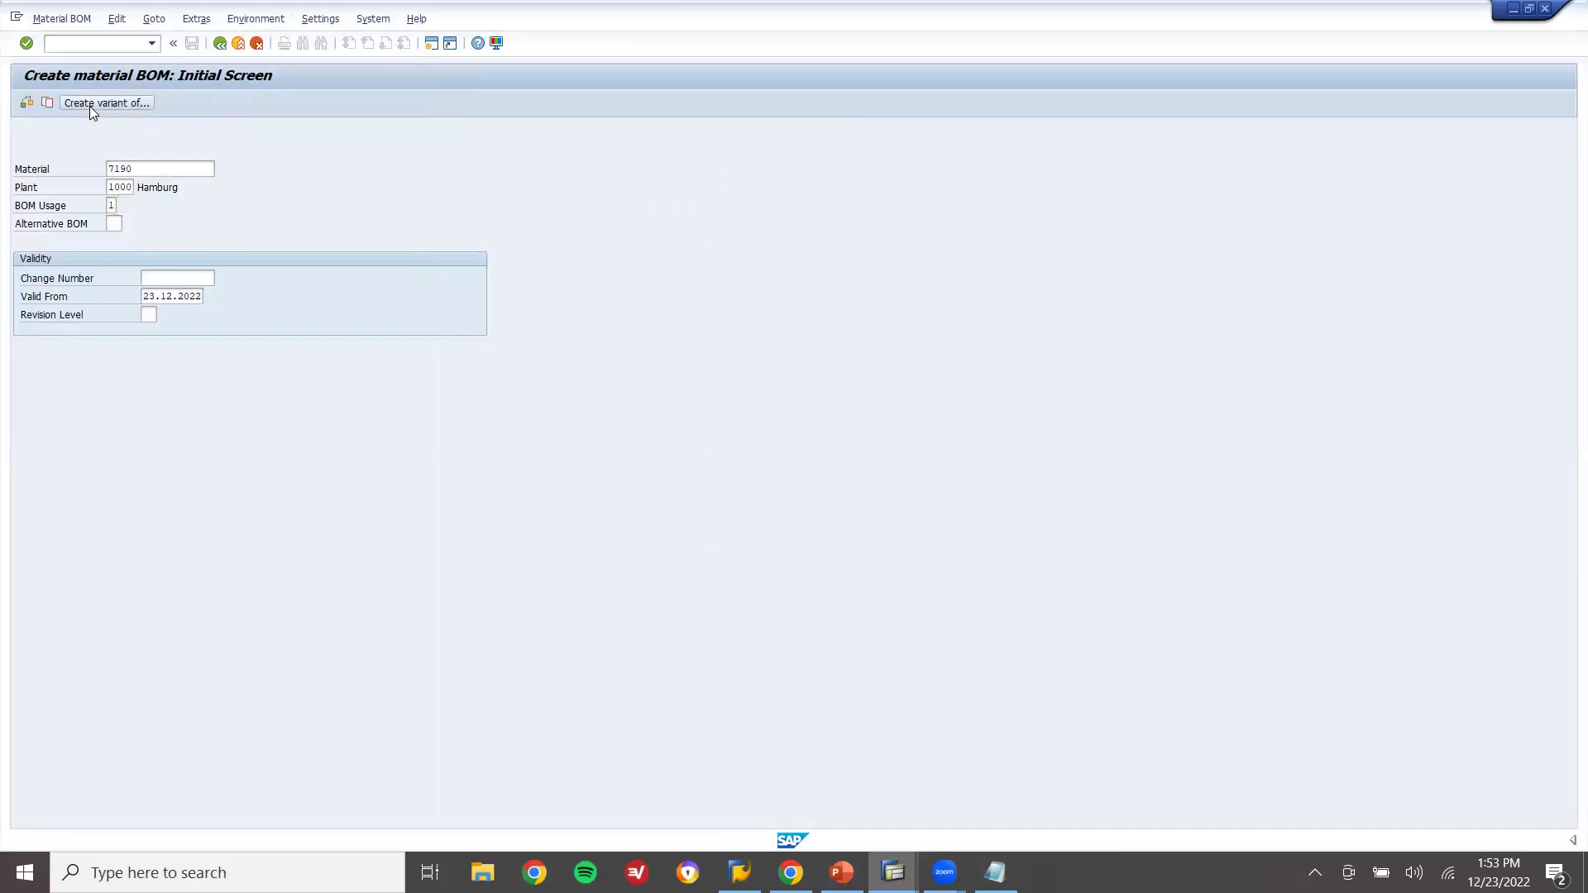
key(Return)
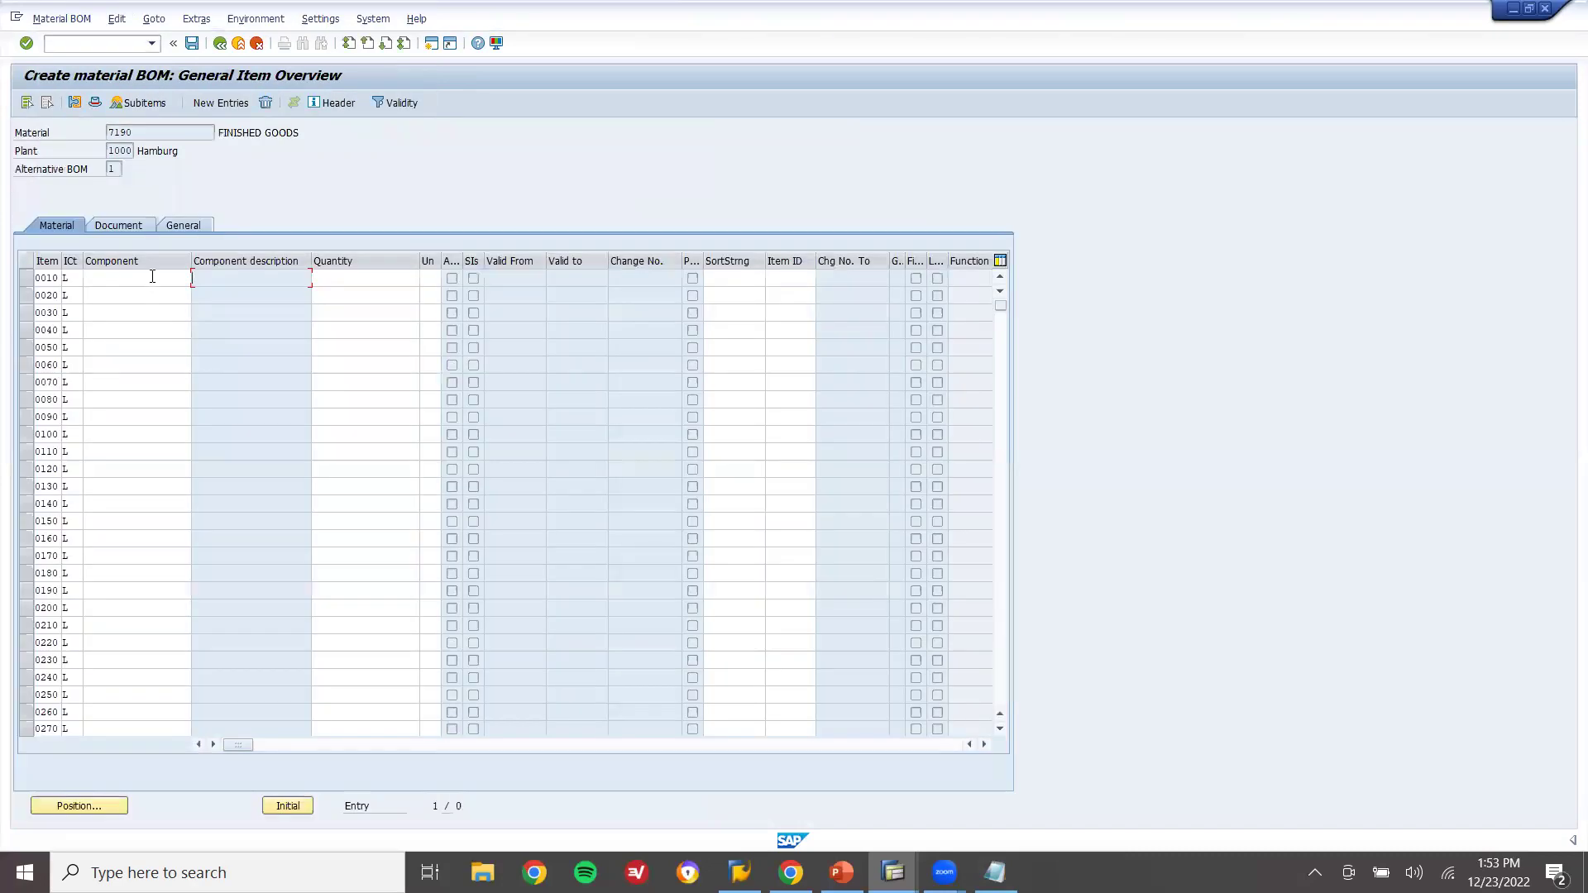
Add components 7191 and 7192 to the BOM with a quantity of 1 each
text(7191)
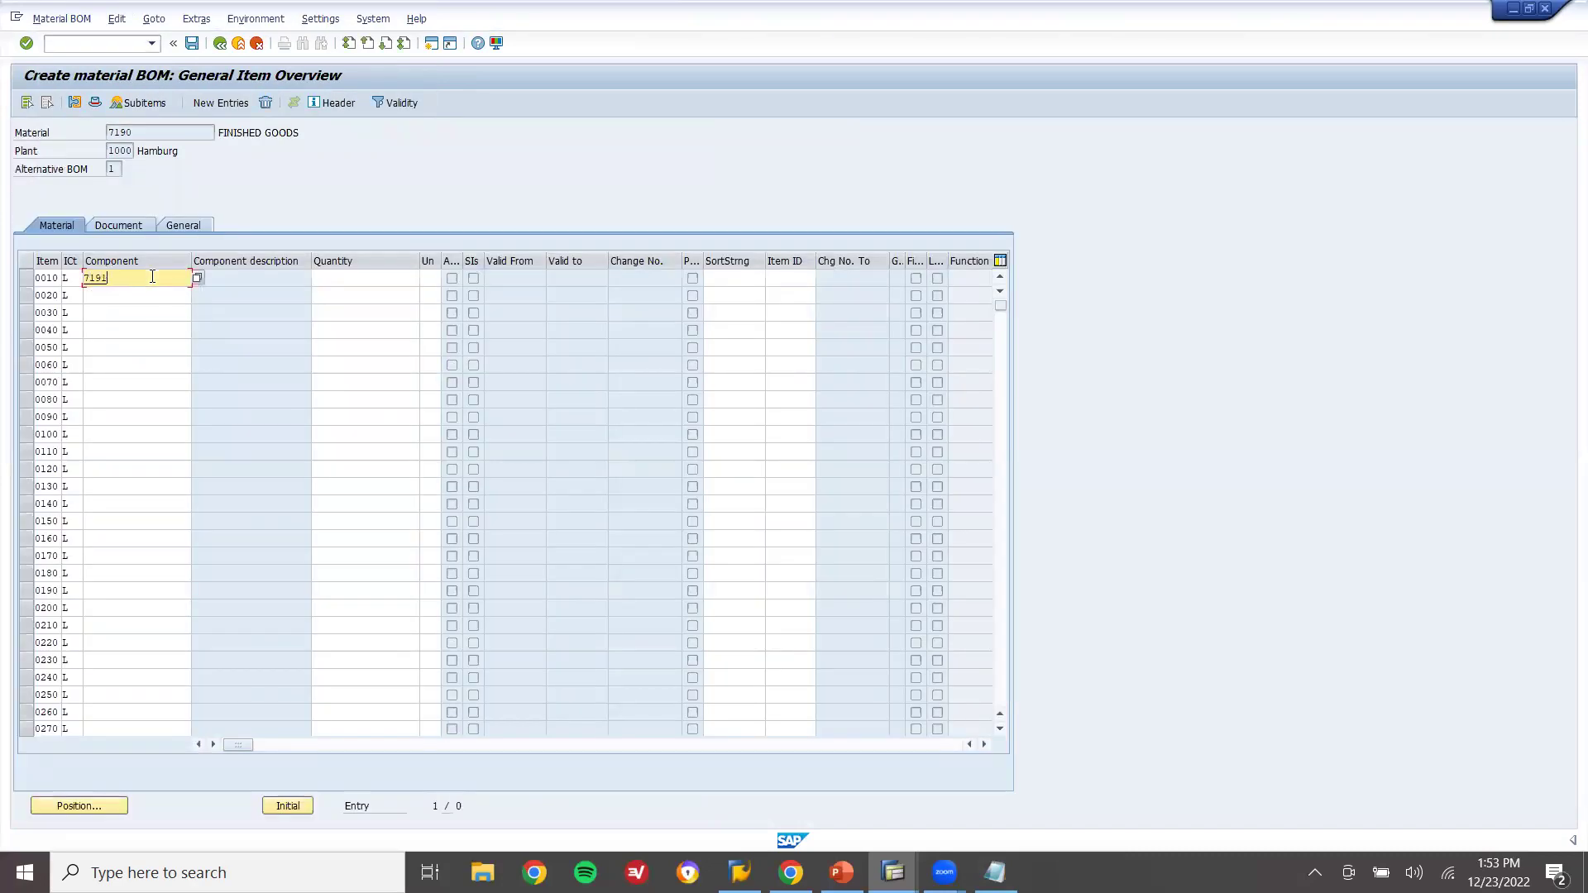
key(Tab)
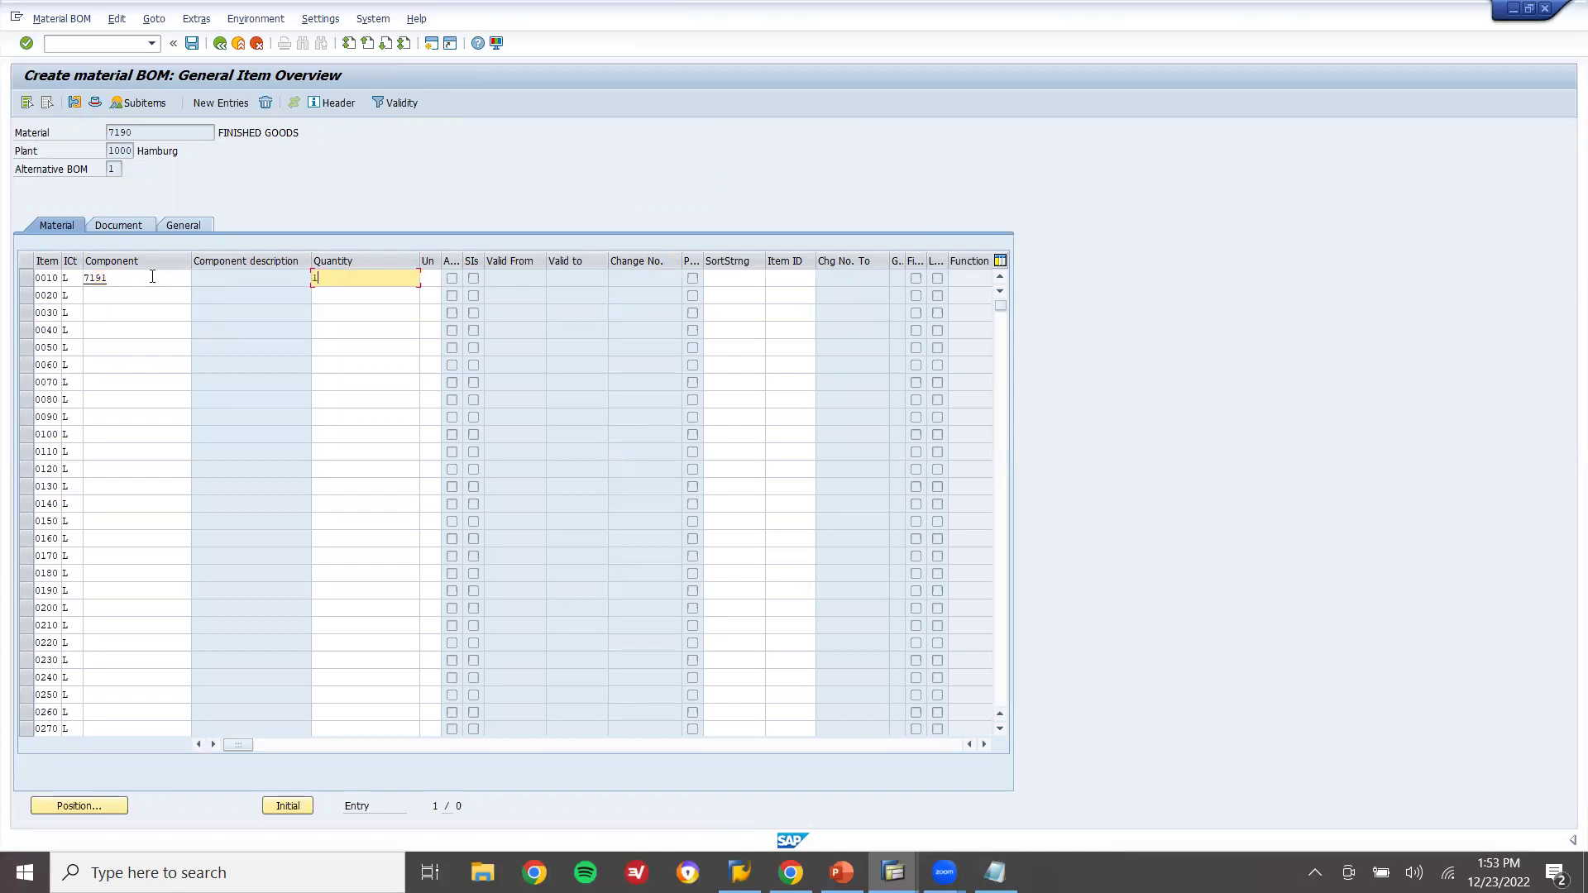
click(117, 296)
text(7192)
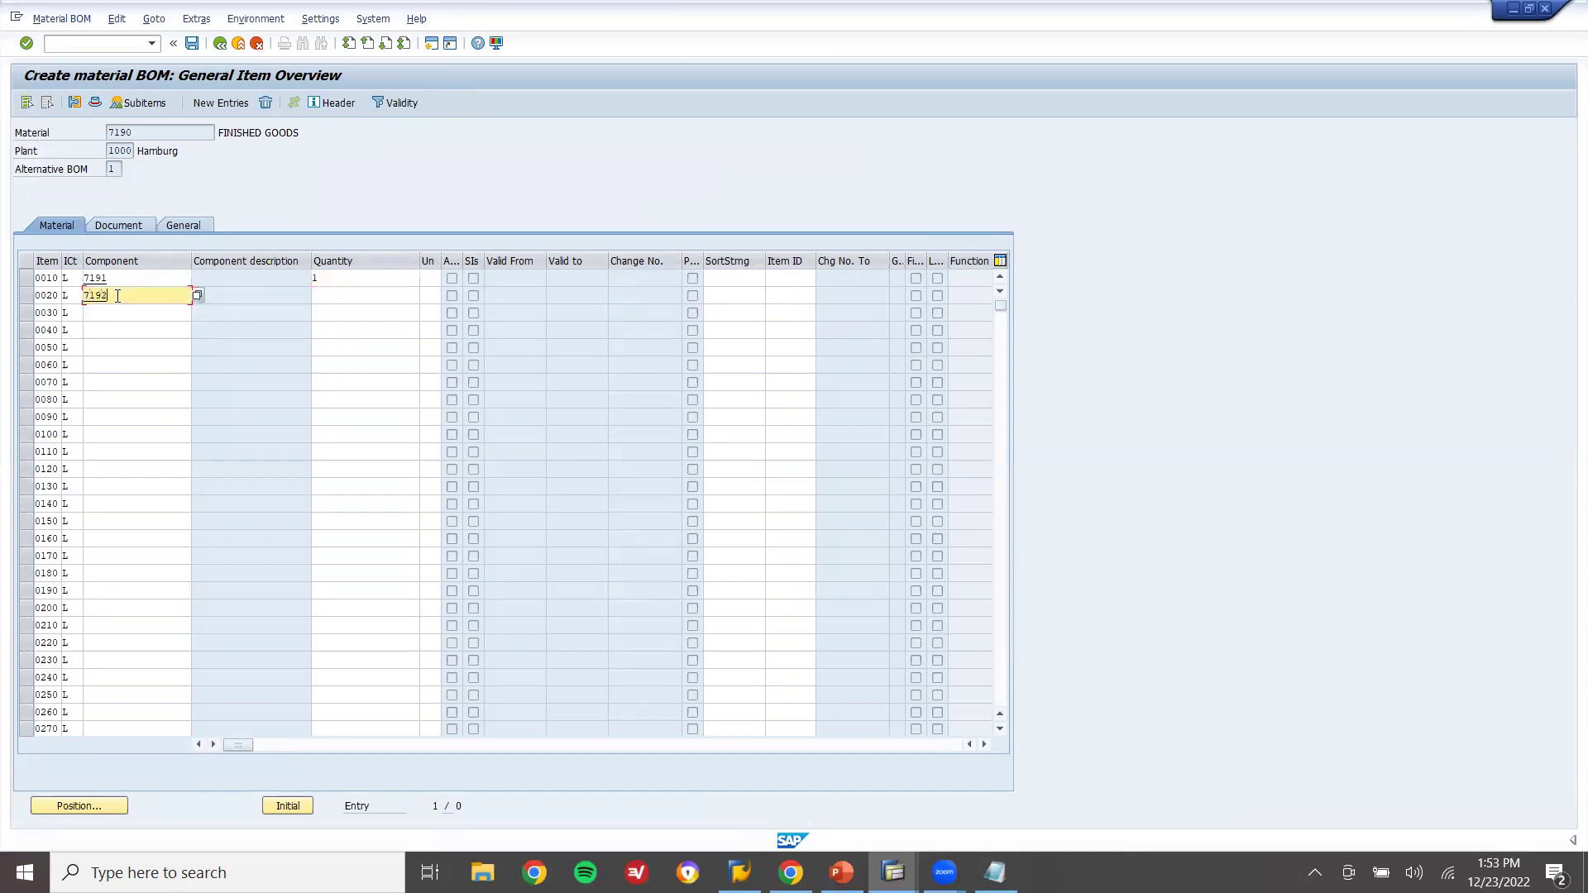
key(Tab)
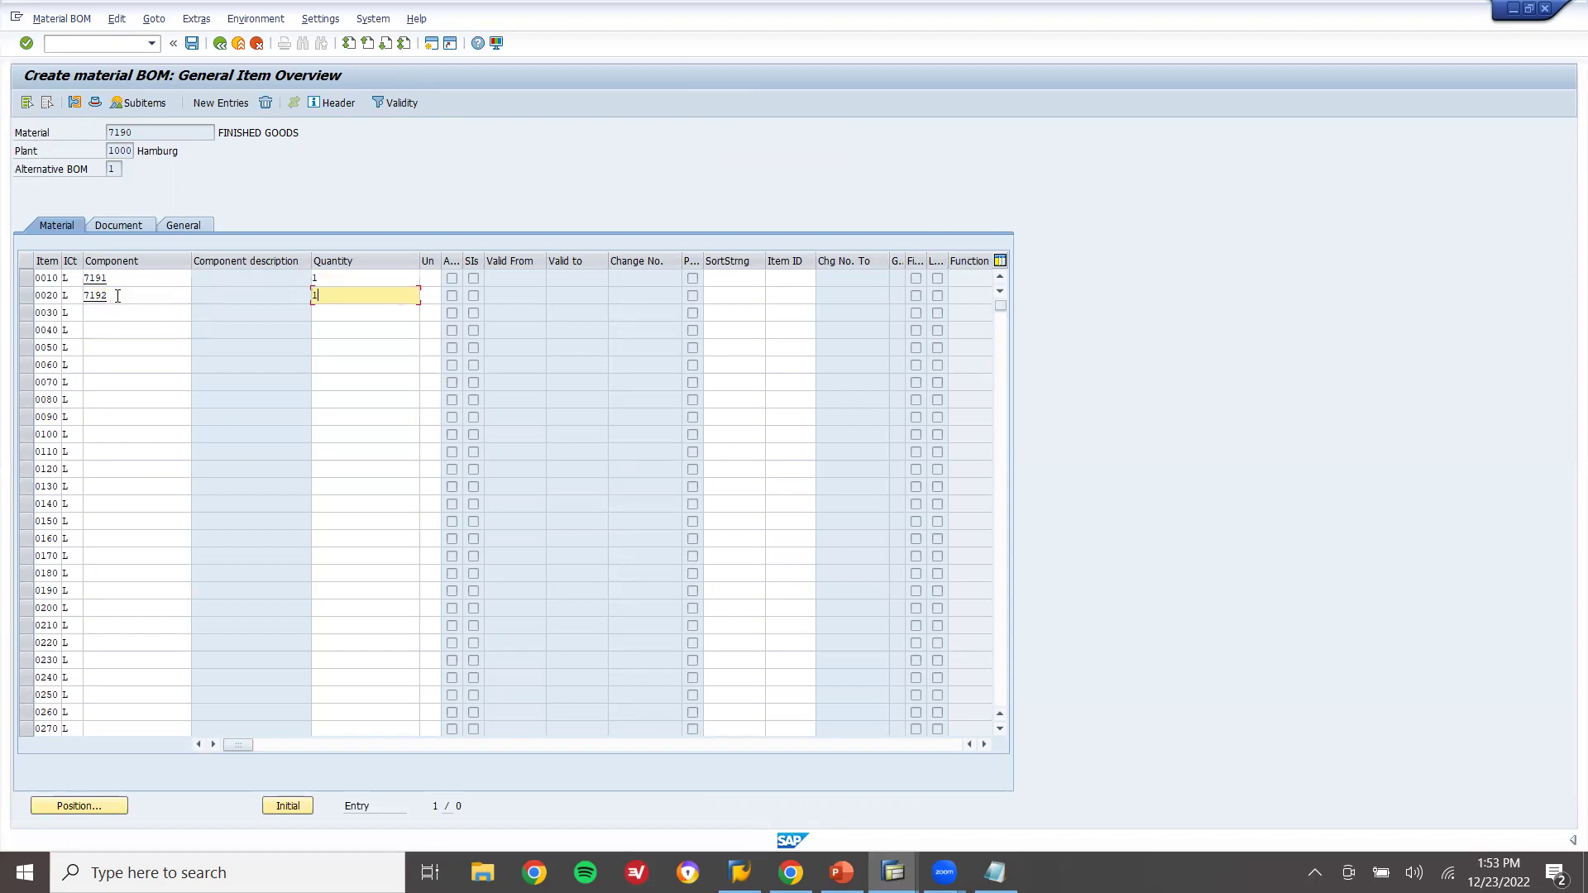
Compare the BOM with the material numbers noted in Notepad, then save it and return to SAP Easy Access
key(alt+Tab)
click(417, 495)
key(shift+Down)
key(shift+Down)
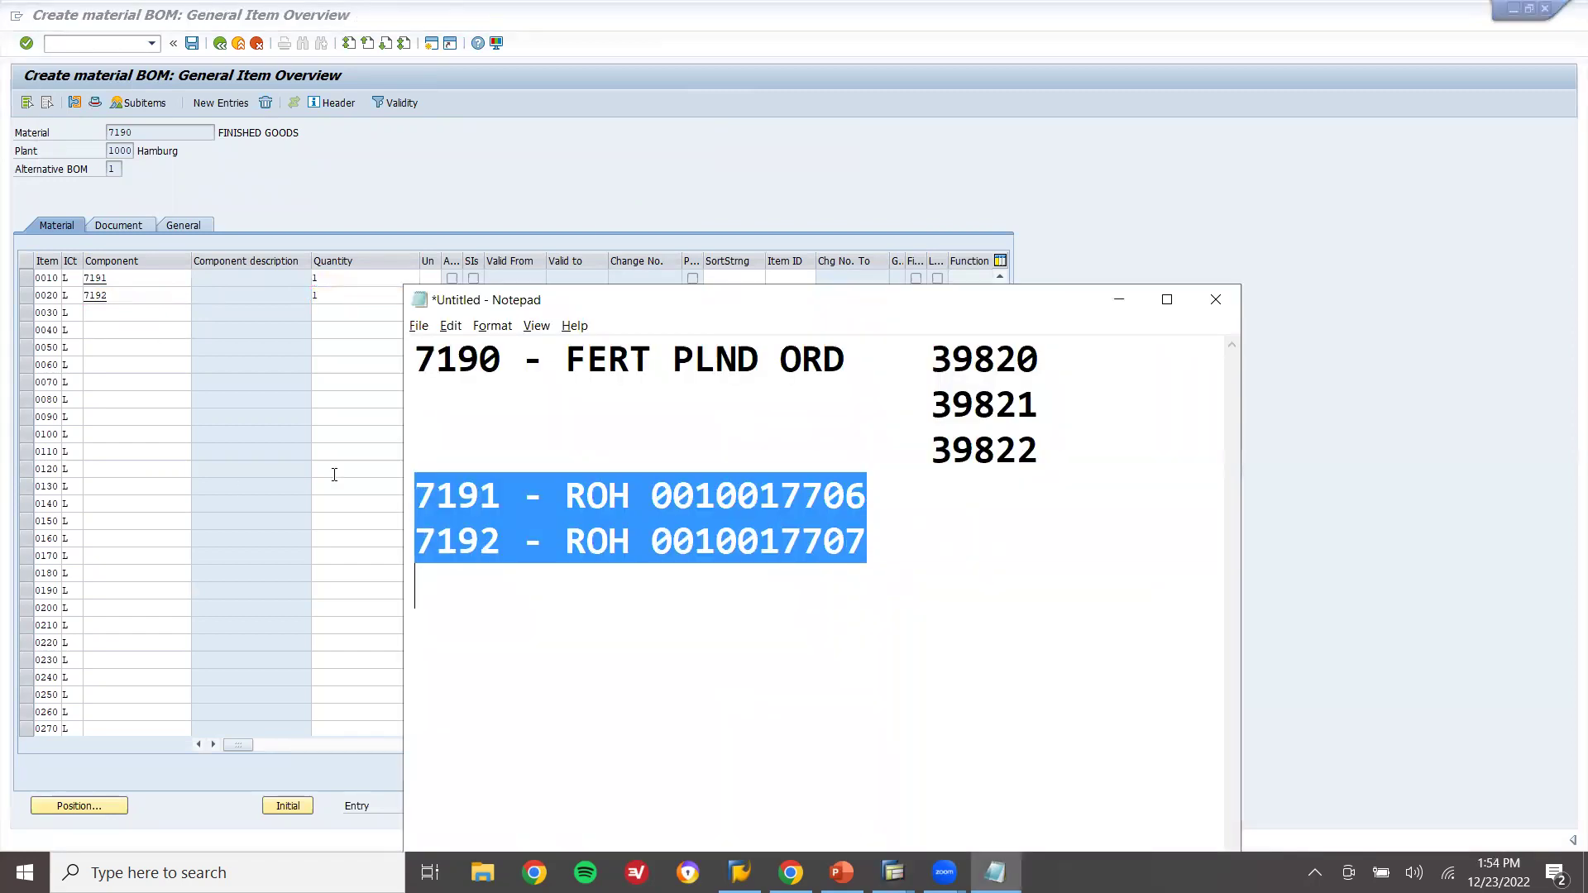
double_click(447, 361)
click(171, 133)
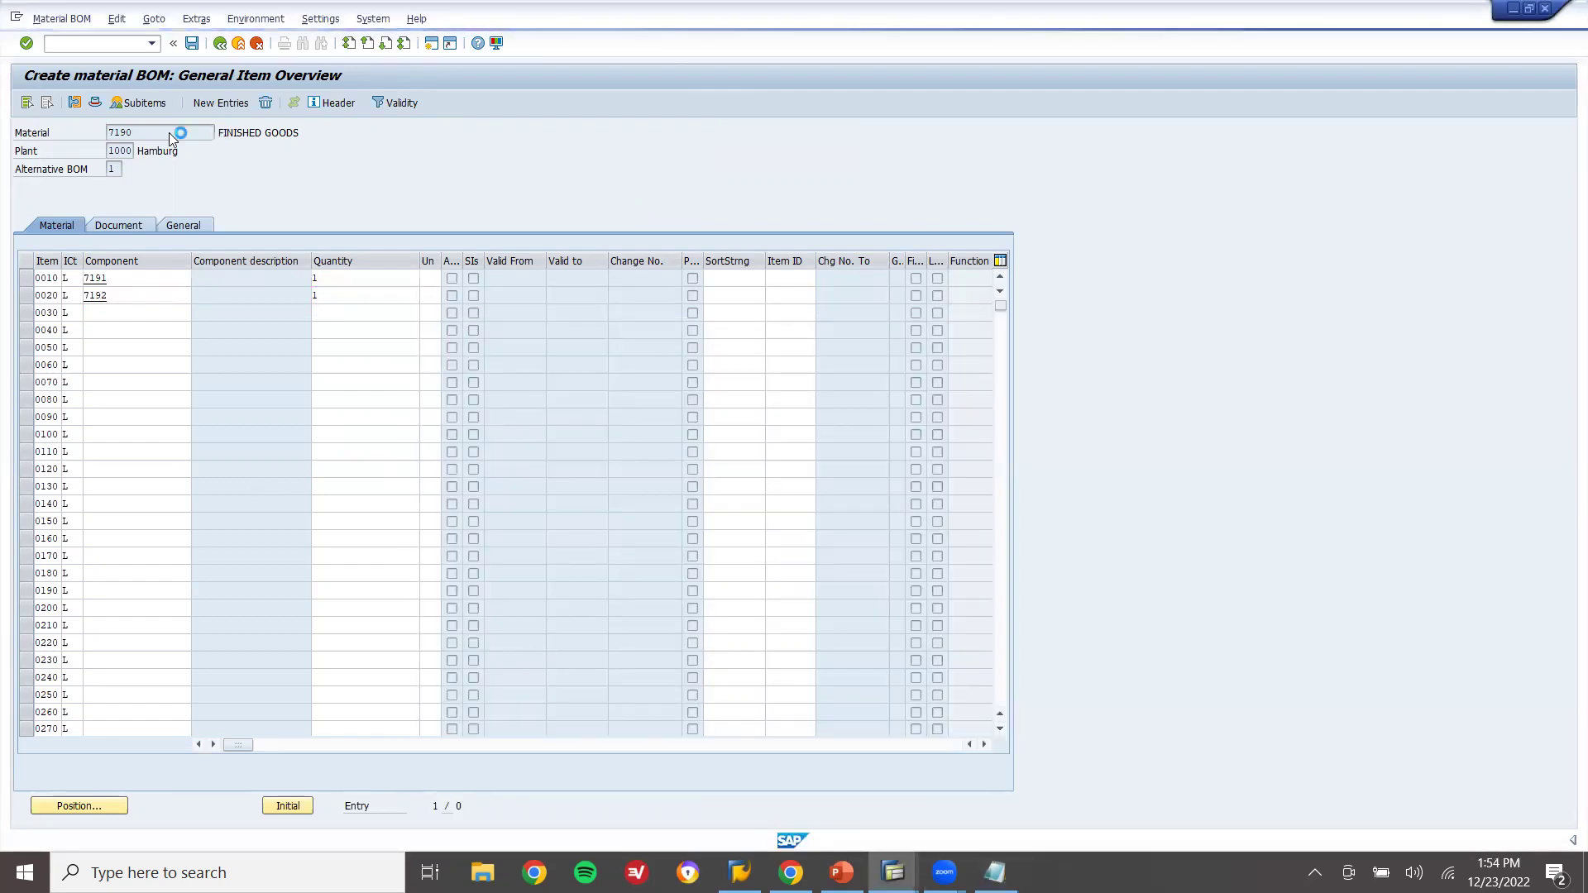
click(192, 43)
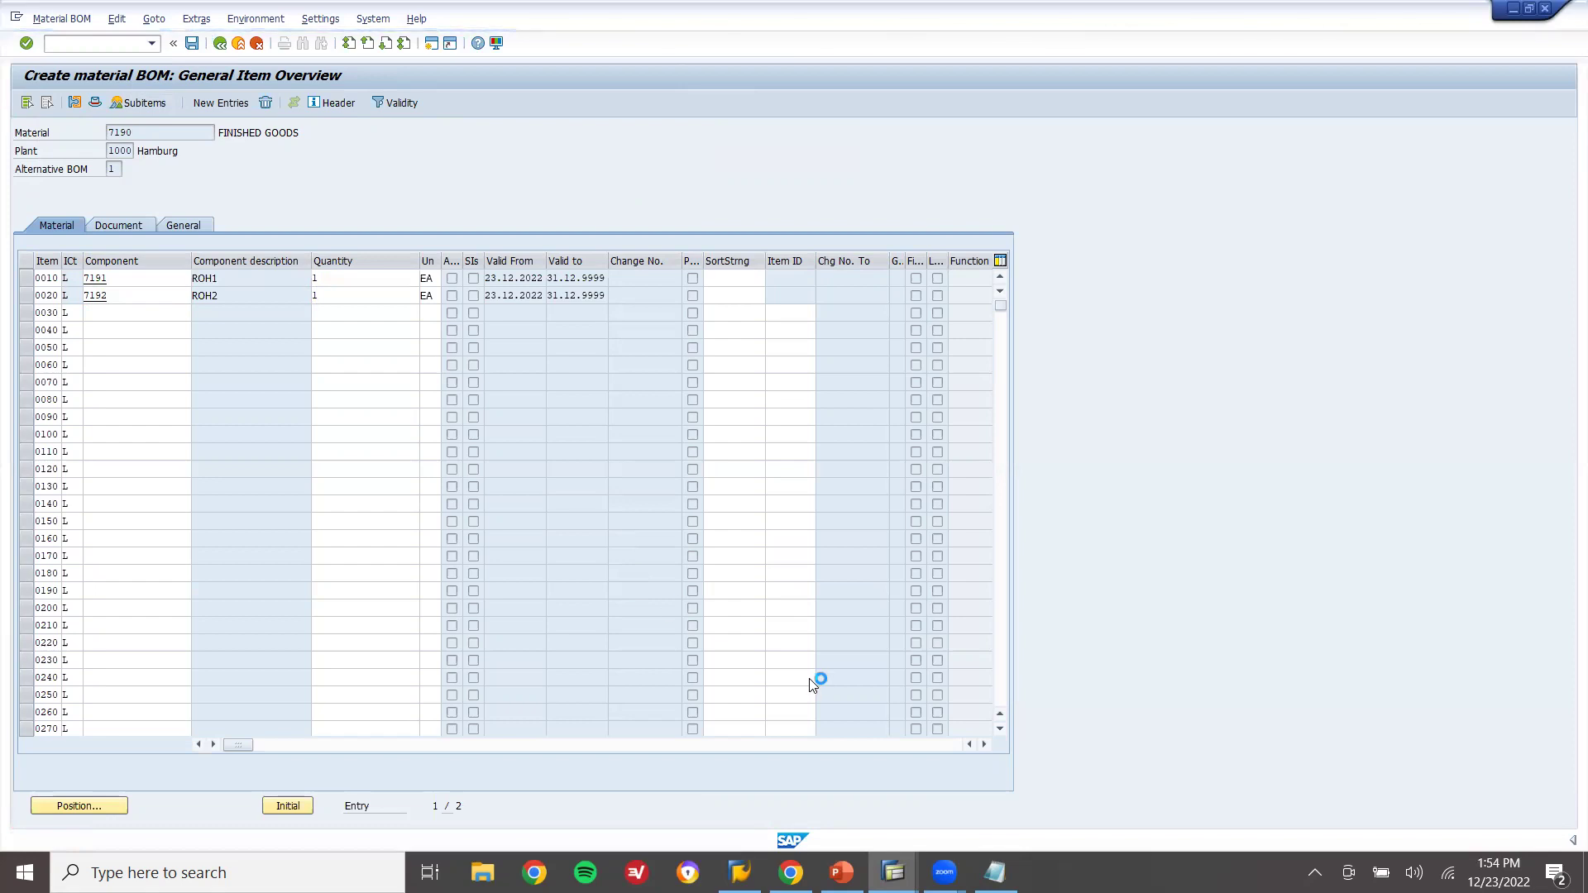
click(249, 45)
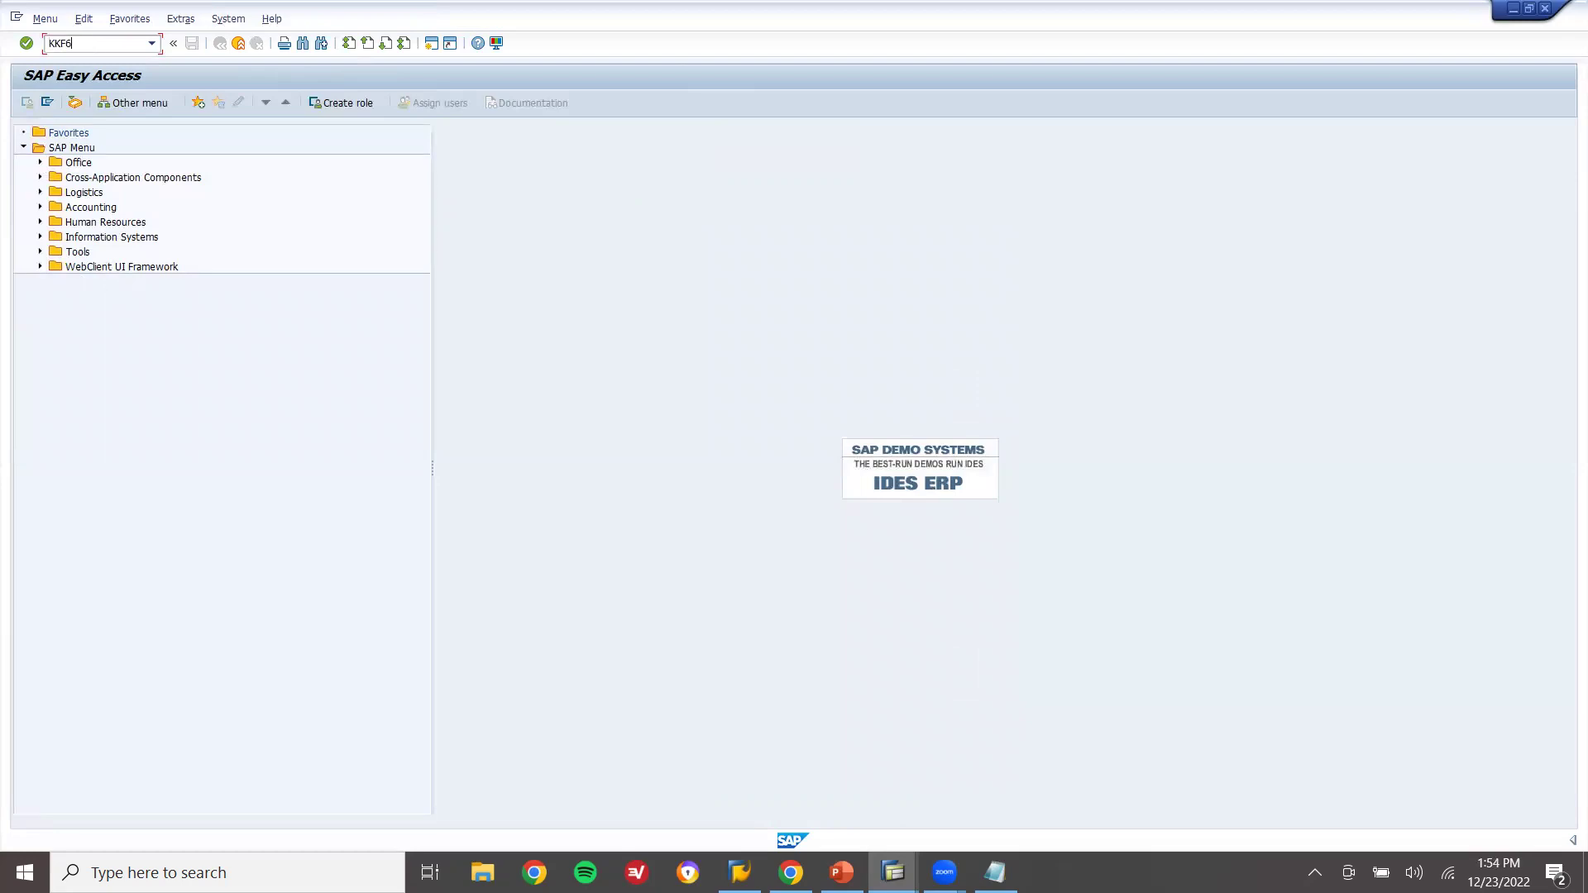
Start a new product cost collector in transaction KKF6N for material 7190 in plant 1000 with order type RM01
key(Return)
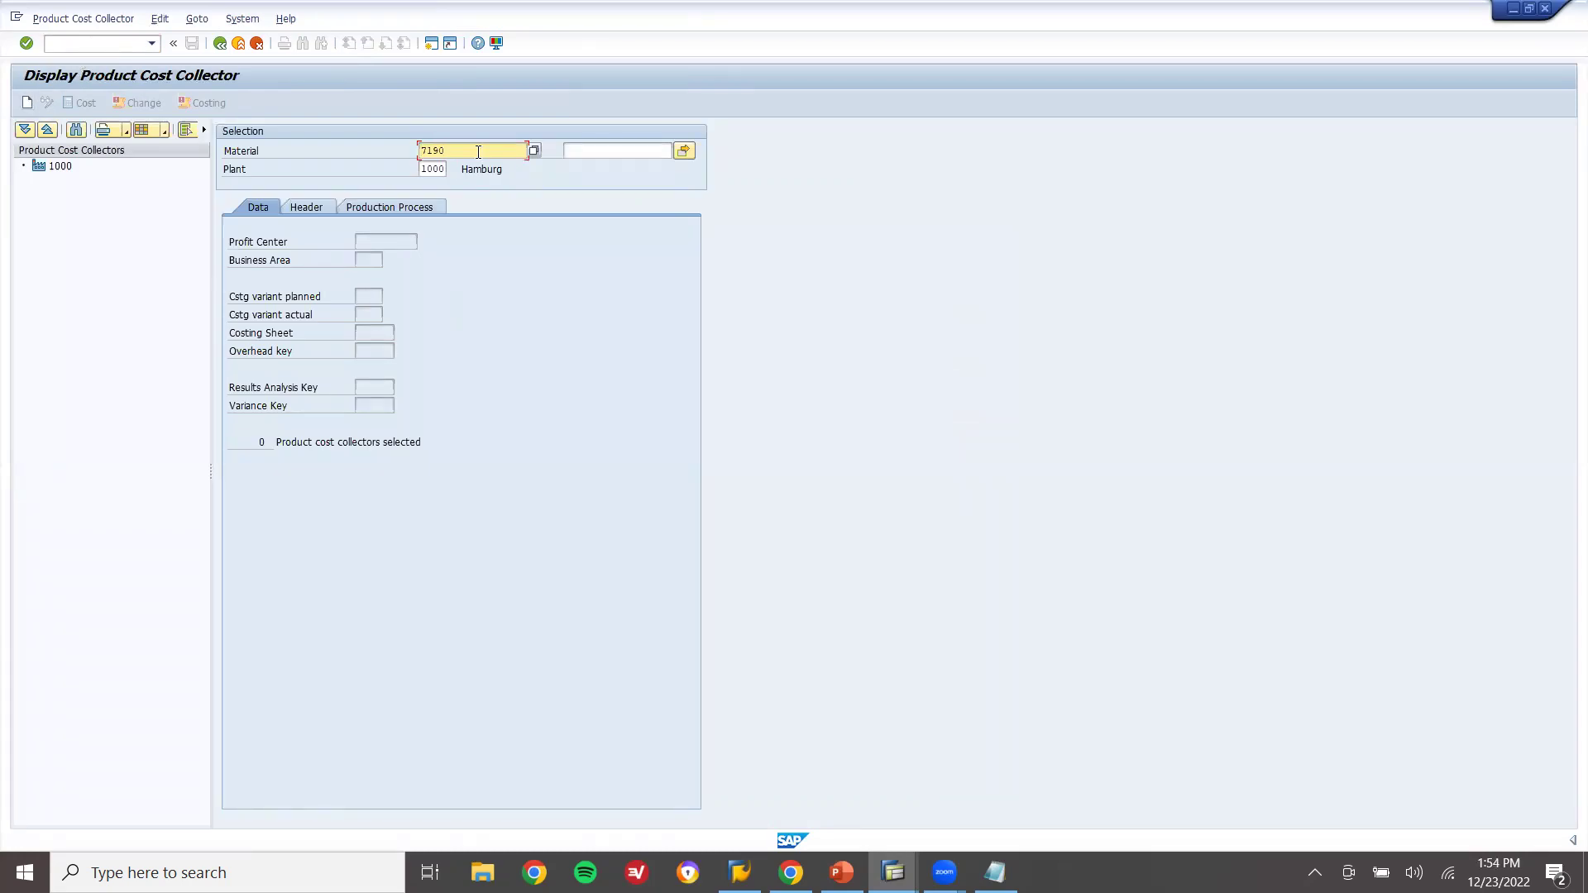
click(25, 101)
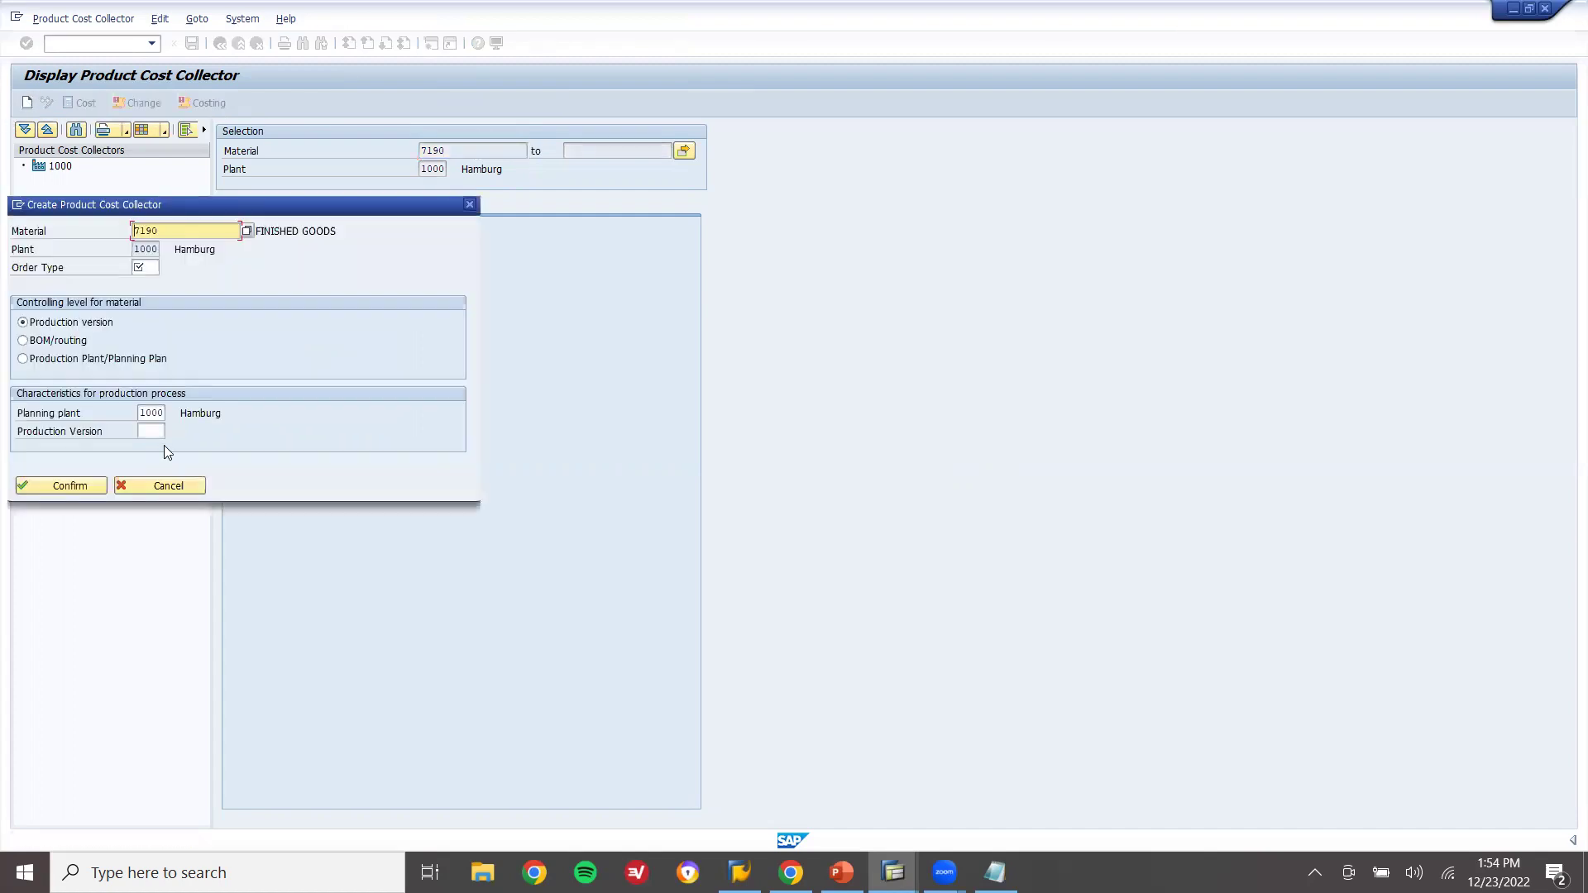
click(149, 267)
click(166, 268)
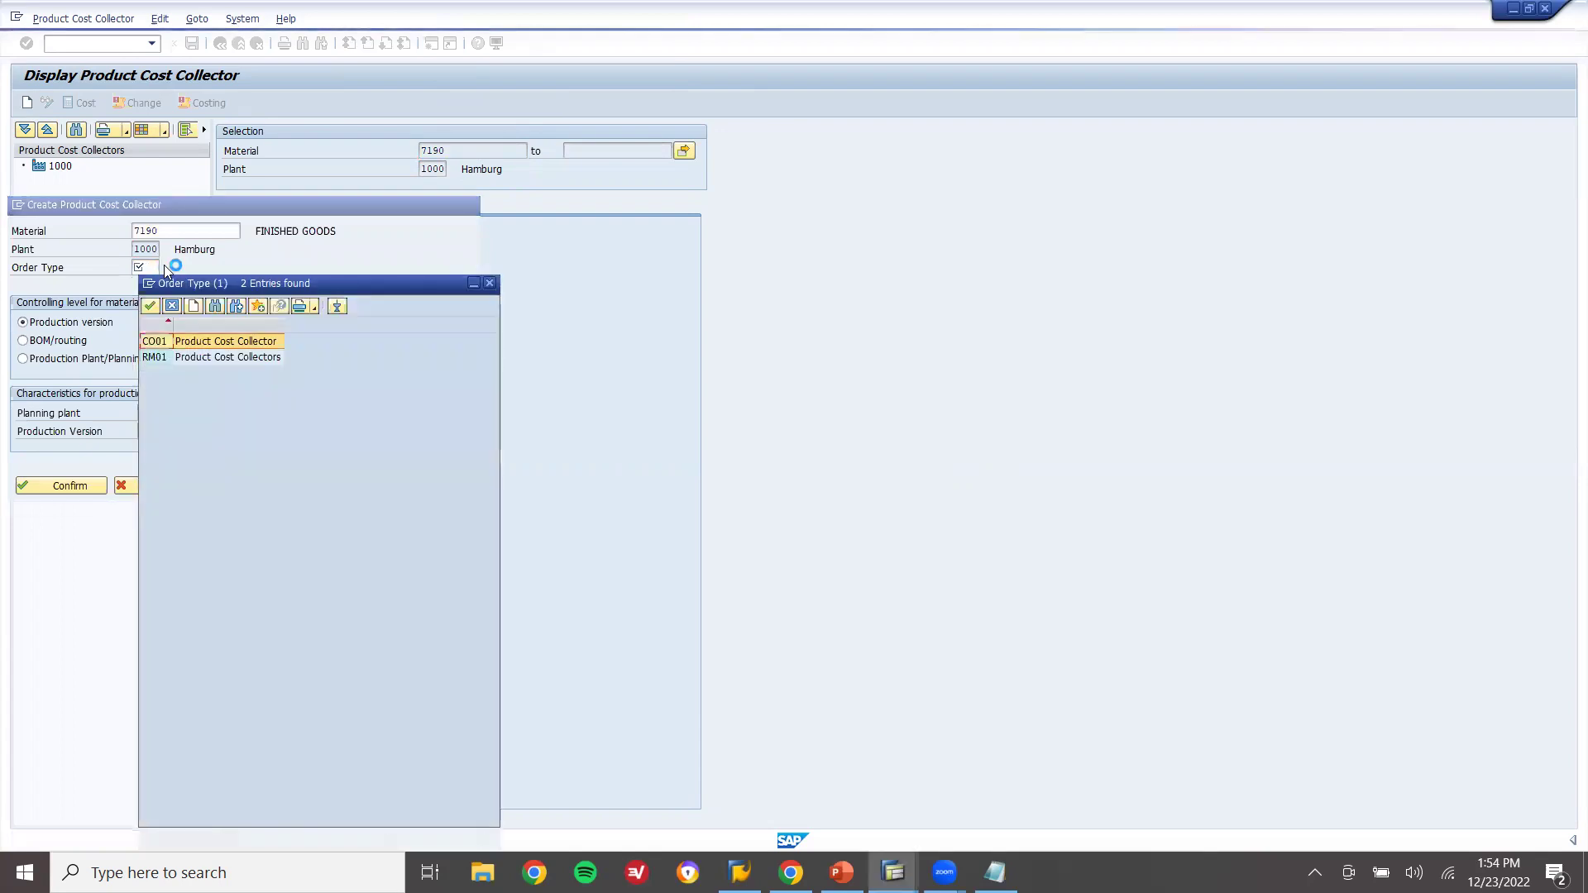
click(155, 356)
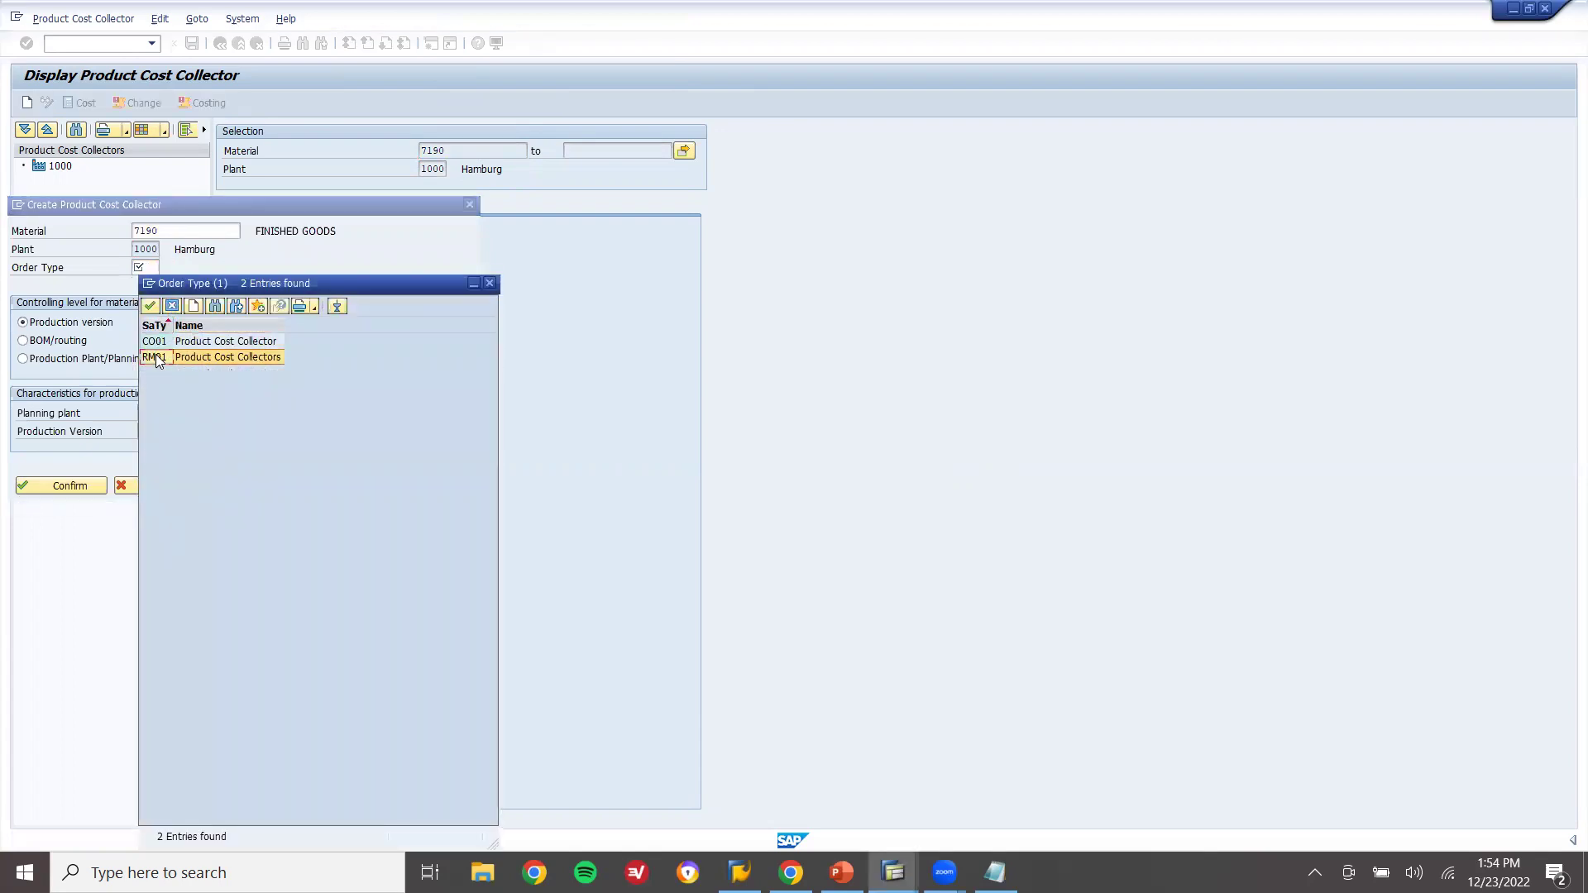
double_click(155, 355)
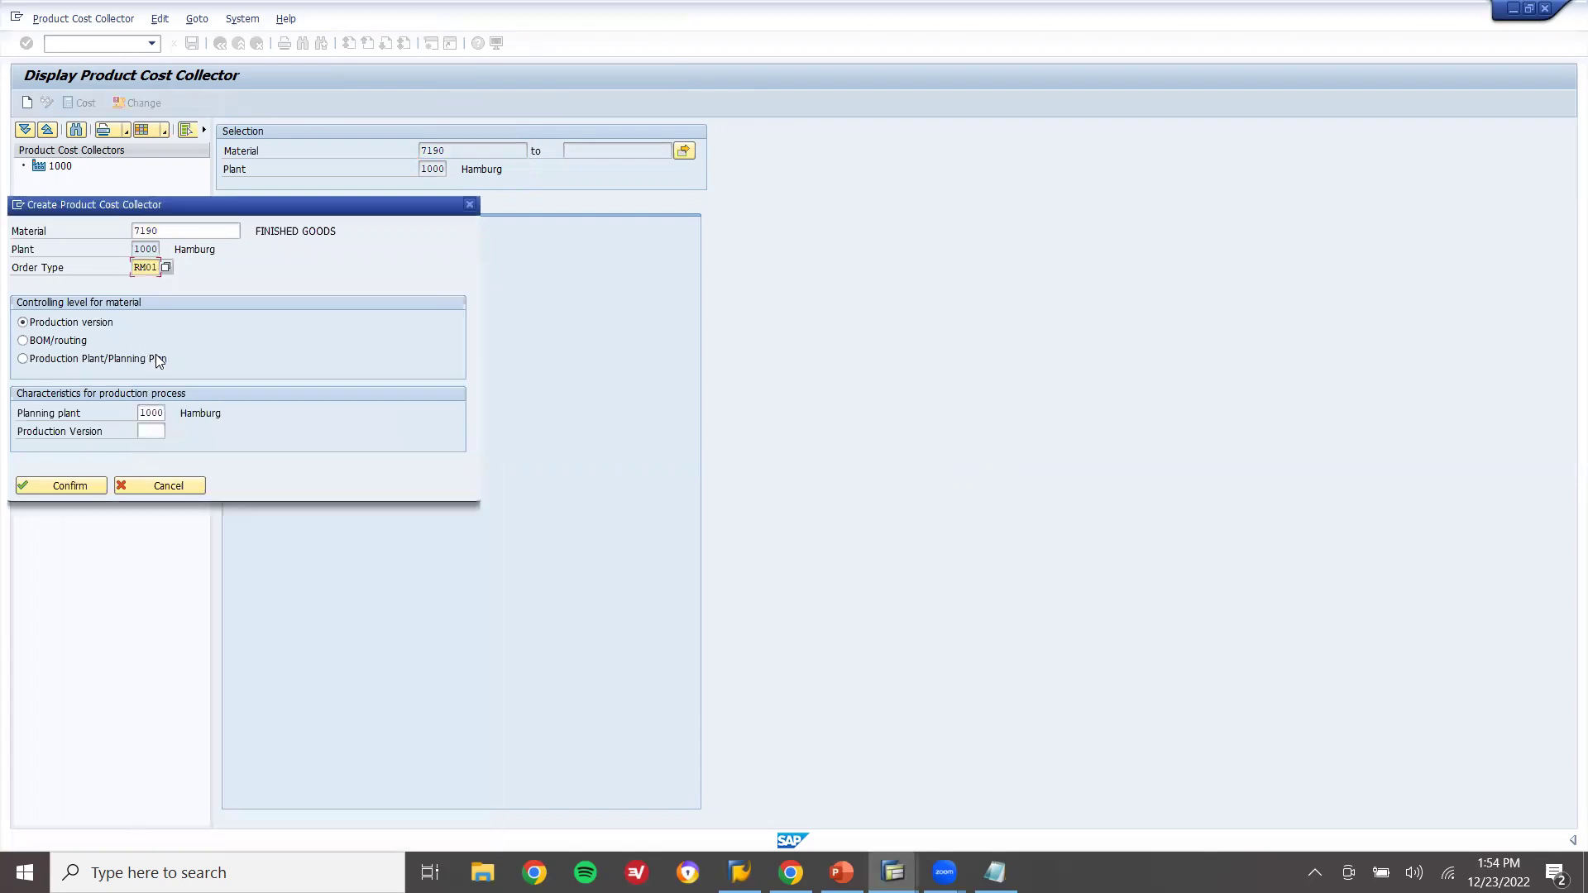
Choose production version Z333 for the product cost collector and confirm its creation data
click(157, 432)
click(174, 431)
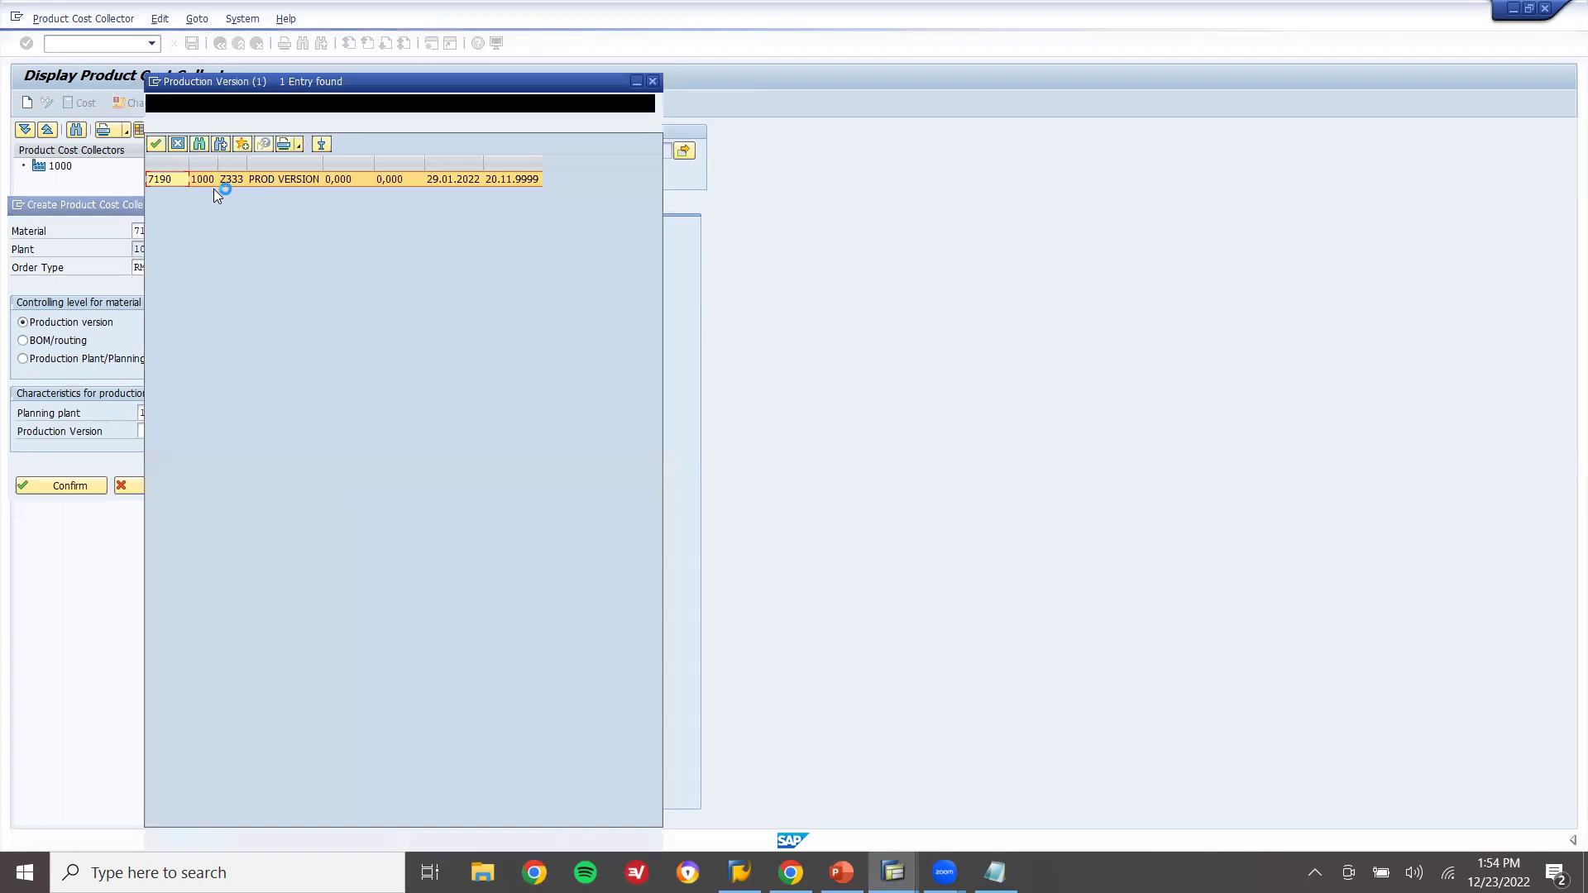
double_click(231, 186)
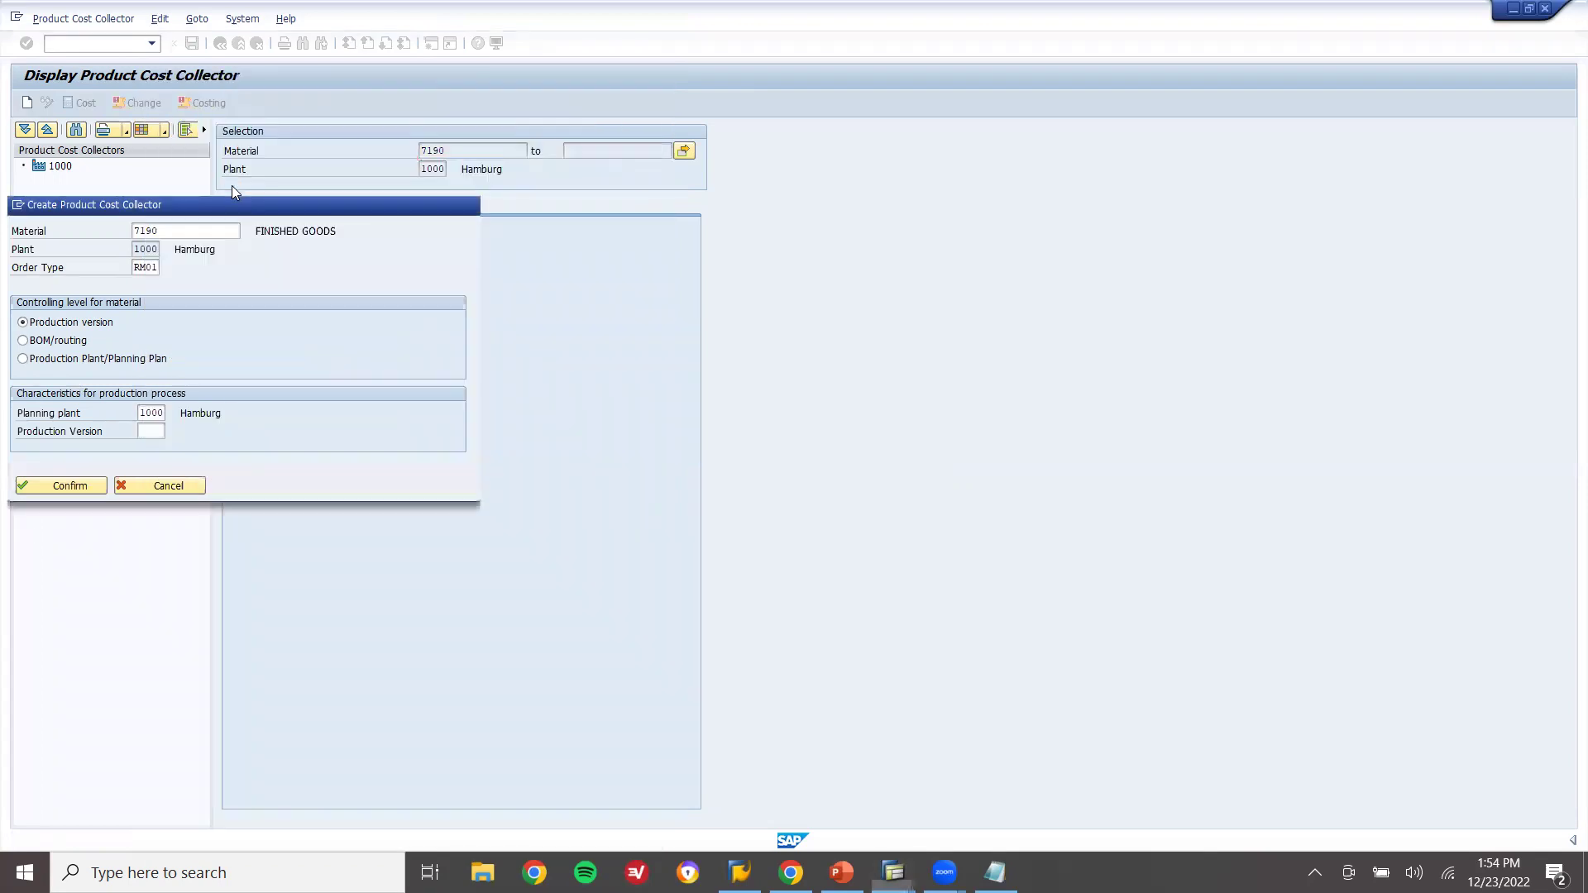
click(45, 490)
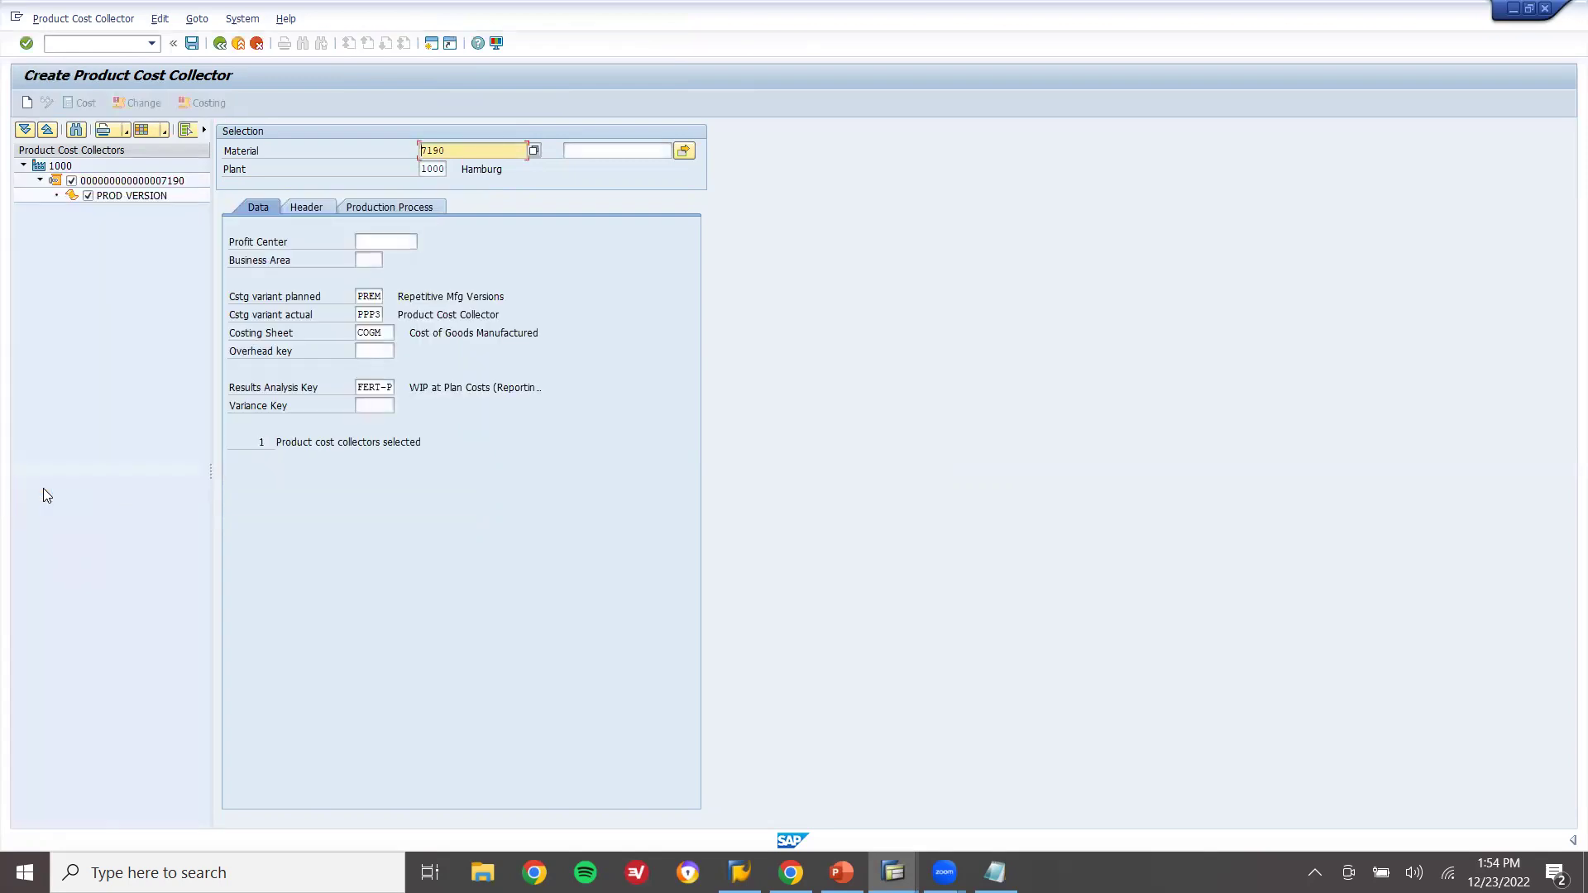
Save the product cost collector with a preliminary cost estimate and return to SAP Easy Access
click(191, 44)
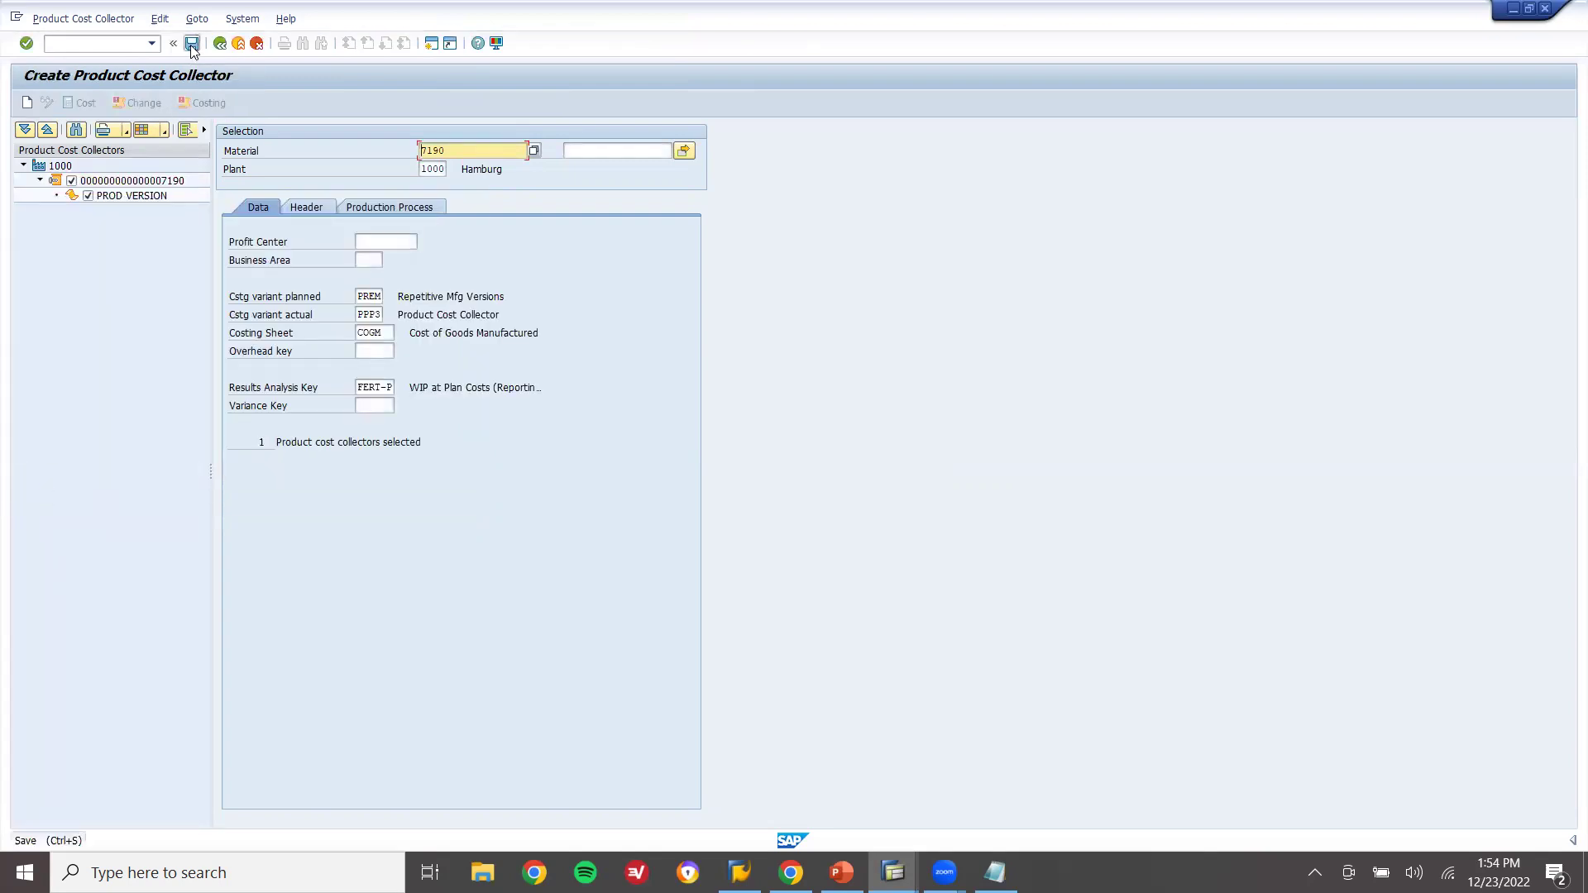
click(191, 44)
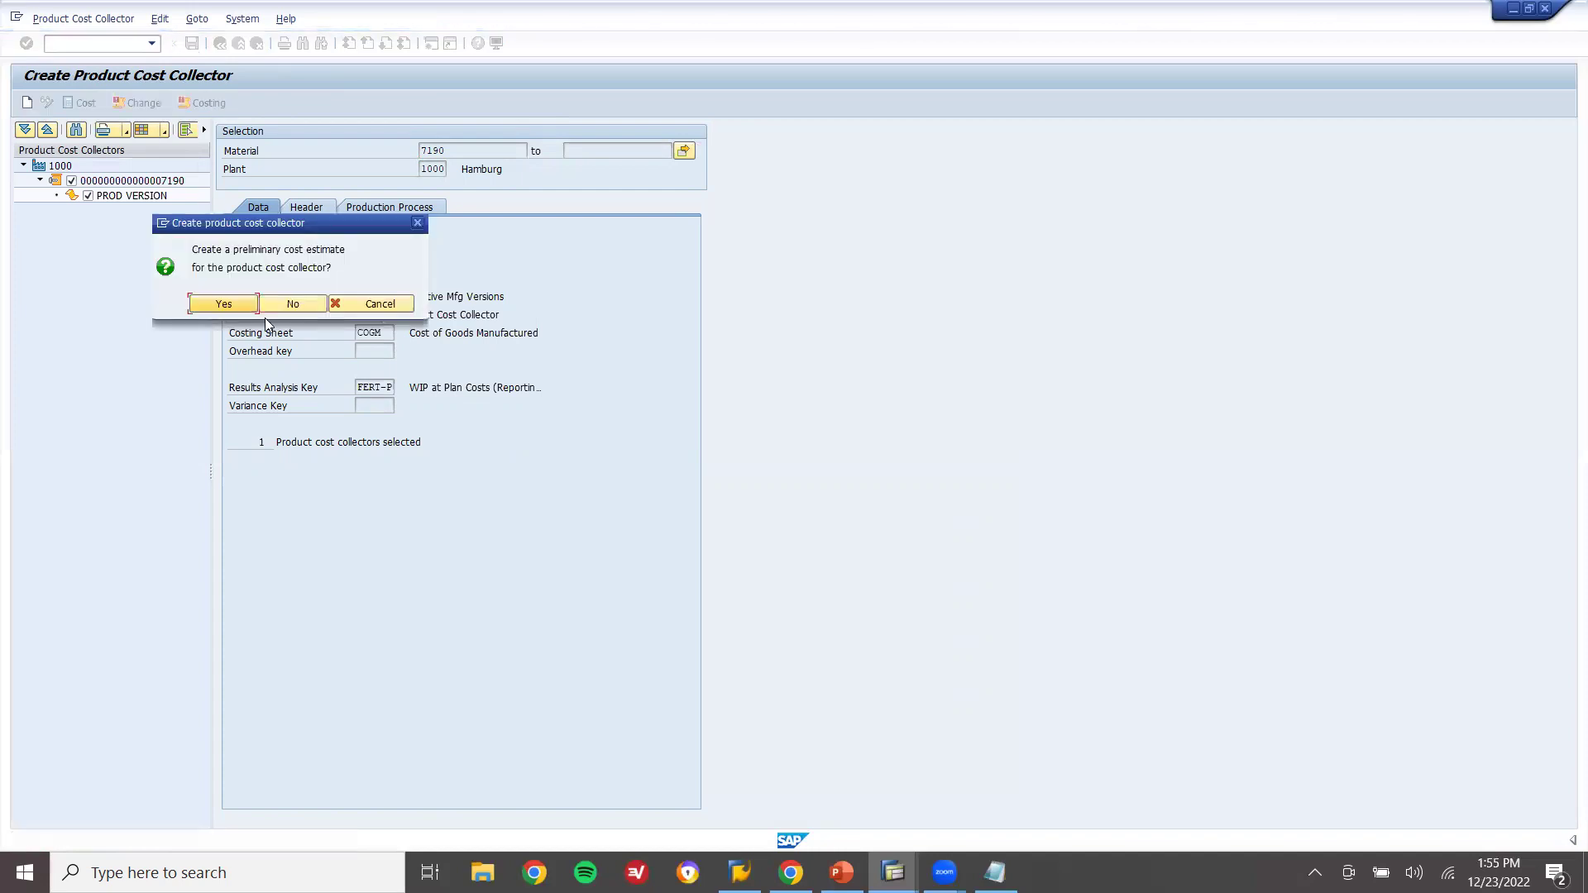
click(223, 297)
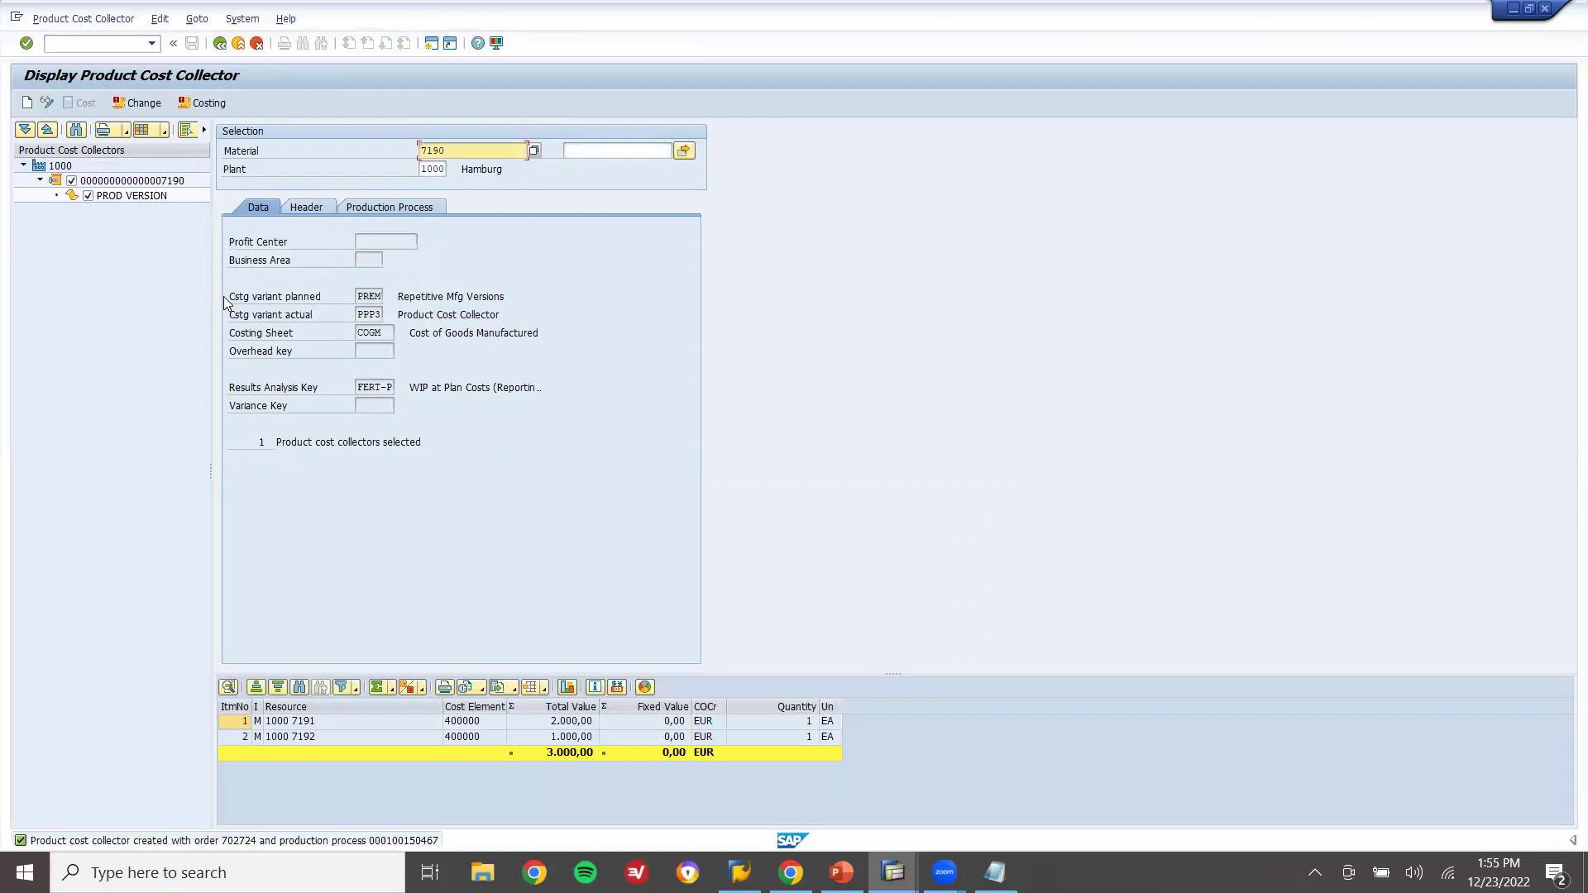
click(242, 45)
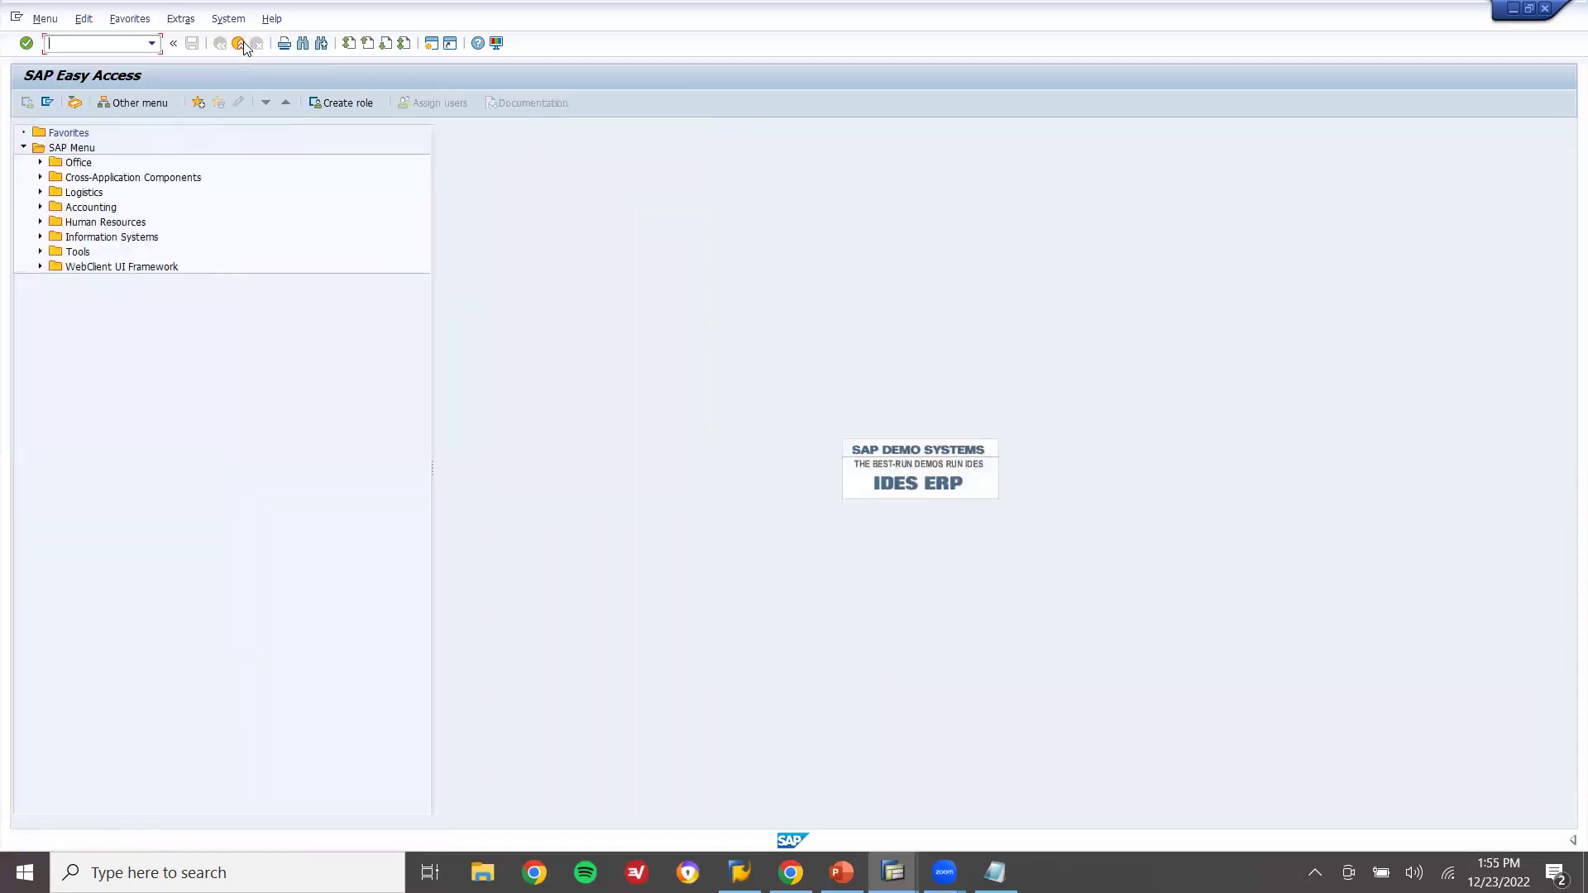
Open the REM confirmation in transaction MFBF and bring up the planned order search for plant 1000
text(MFBF)
key(Return)
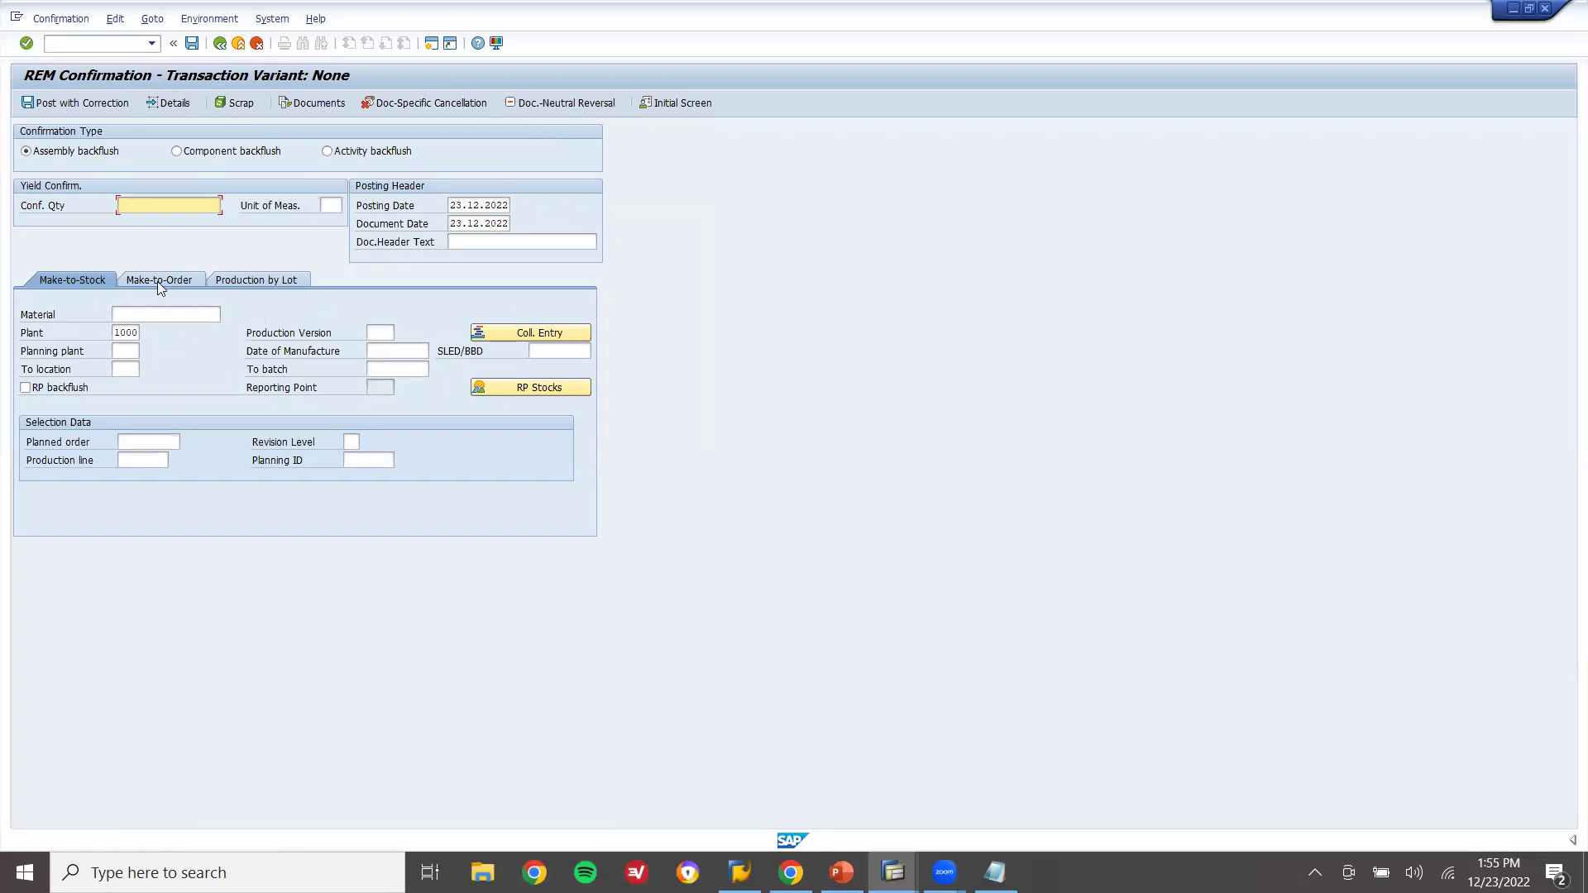
click(168, 316)
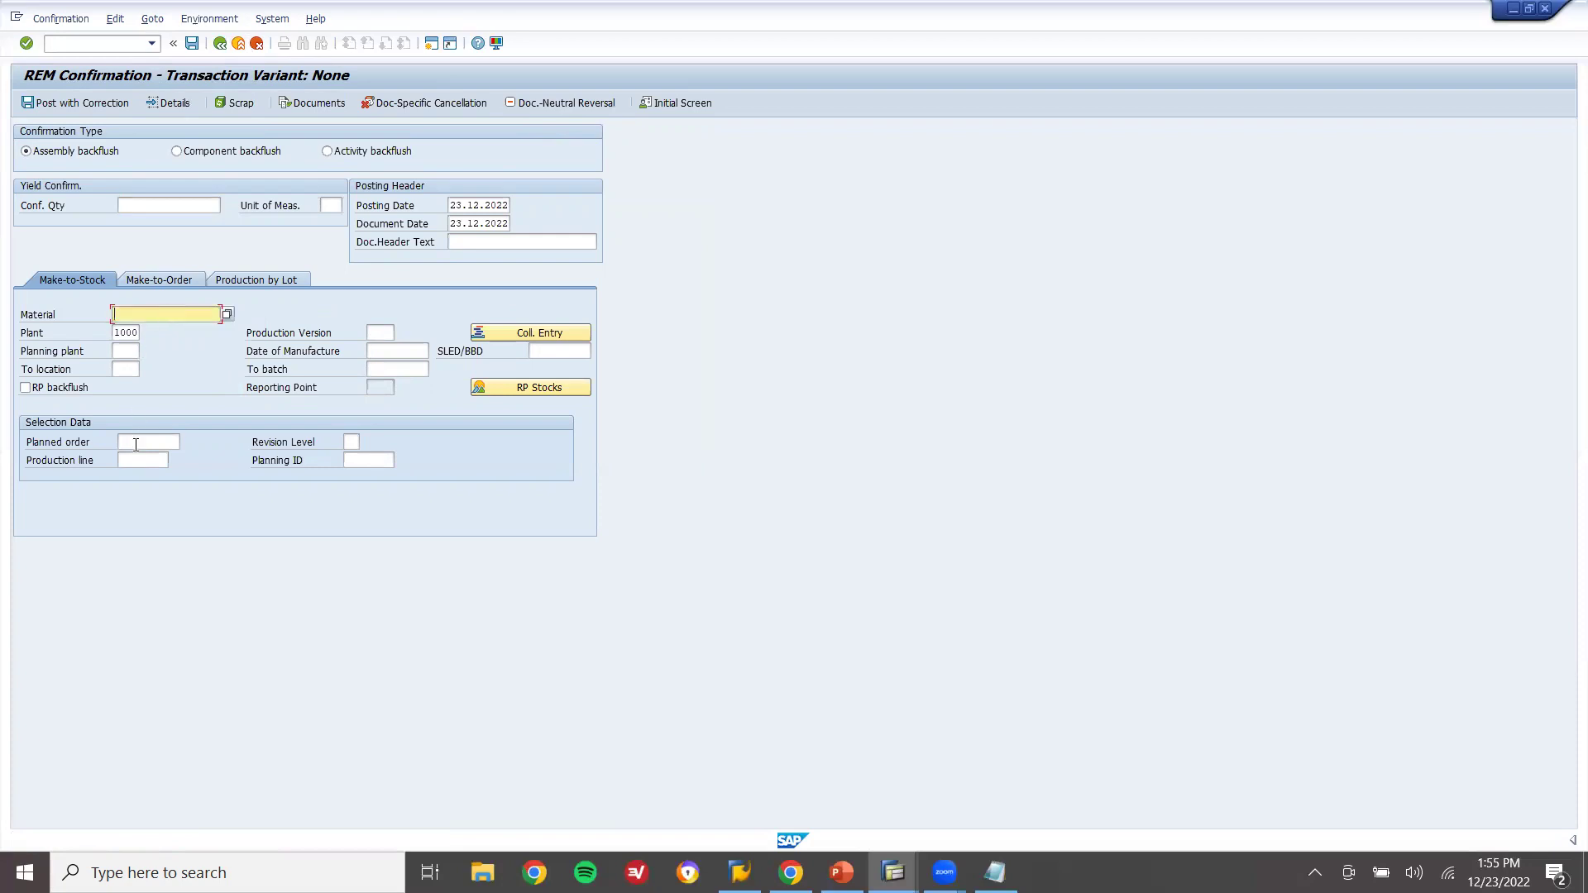
click(135, 443)
click(187, 442)
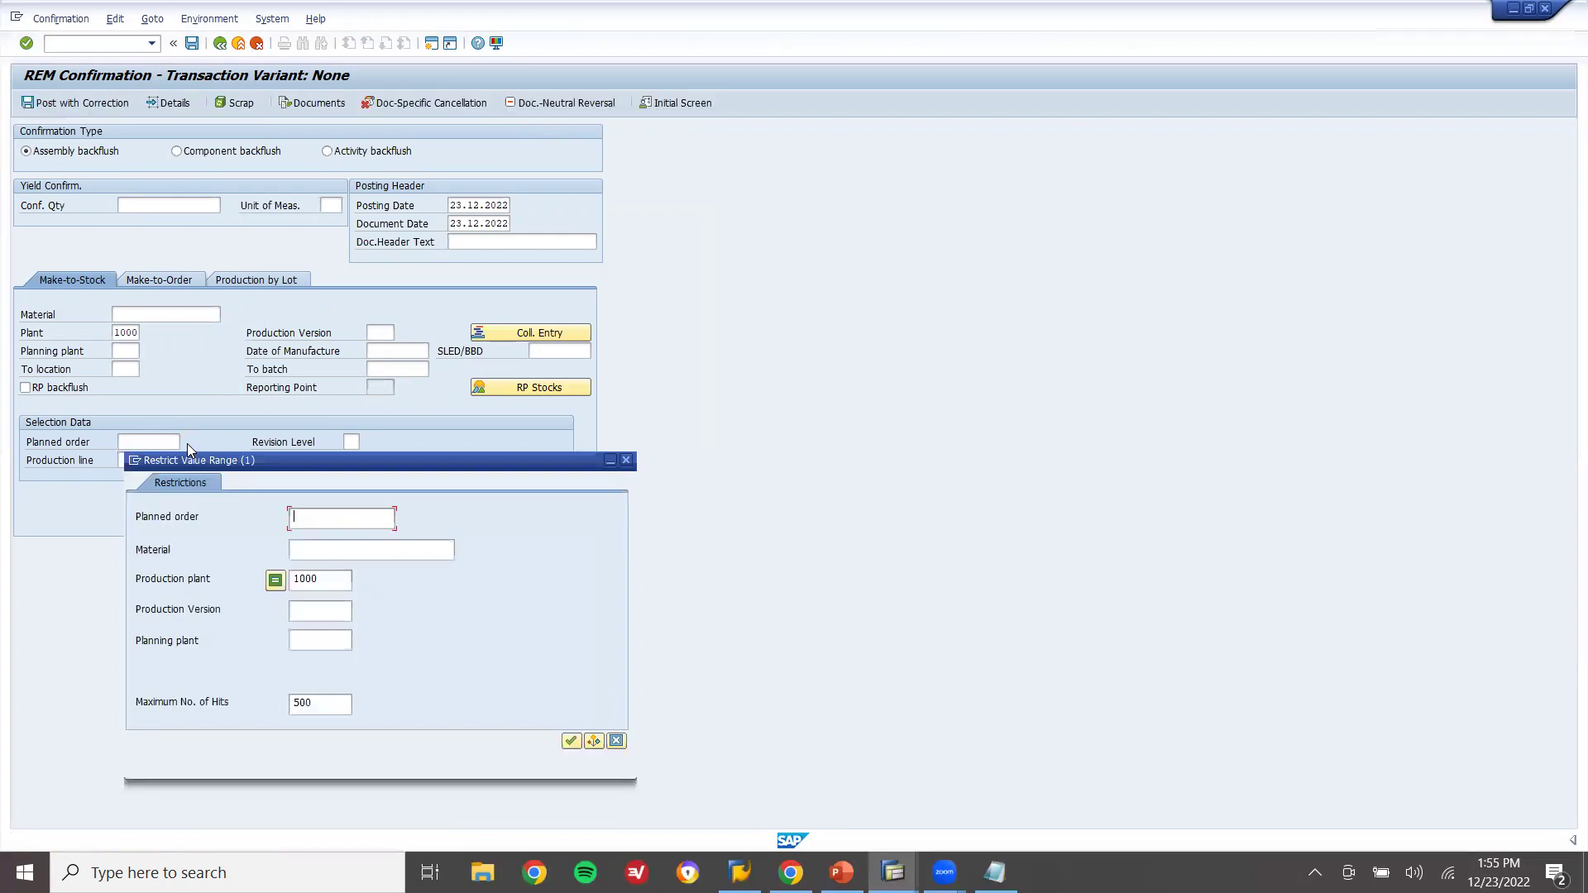
key(Return)
key(Escape)
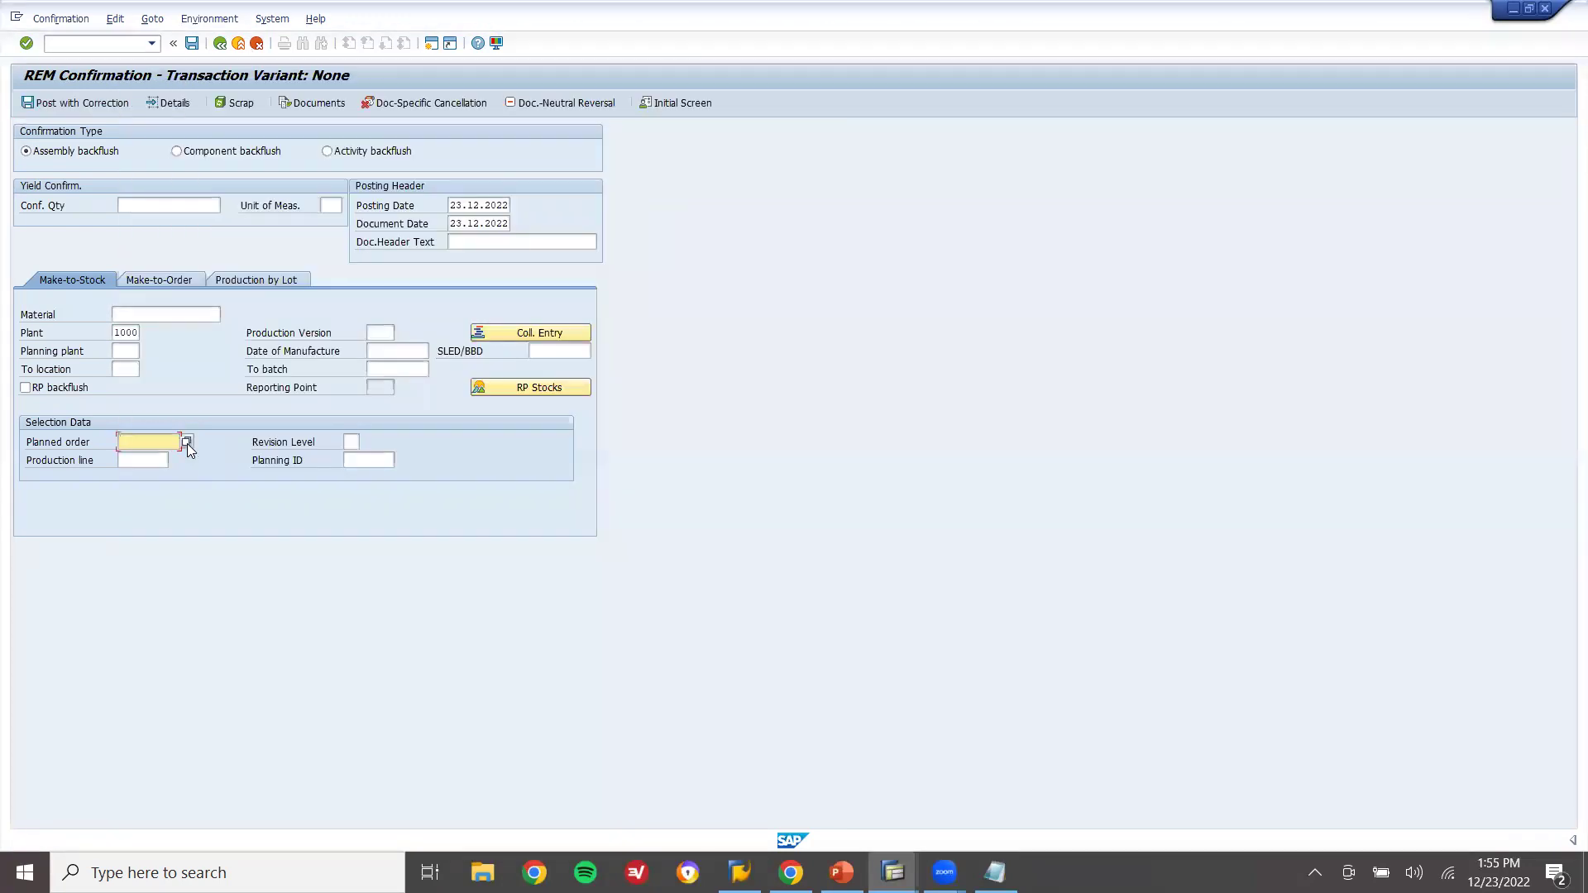
click(187, 443)
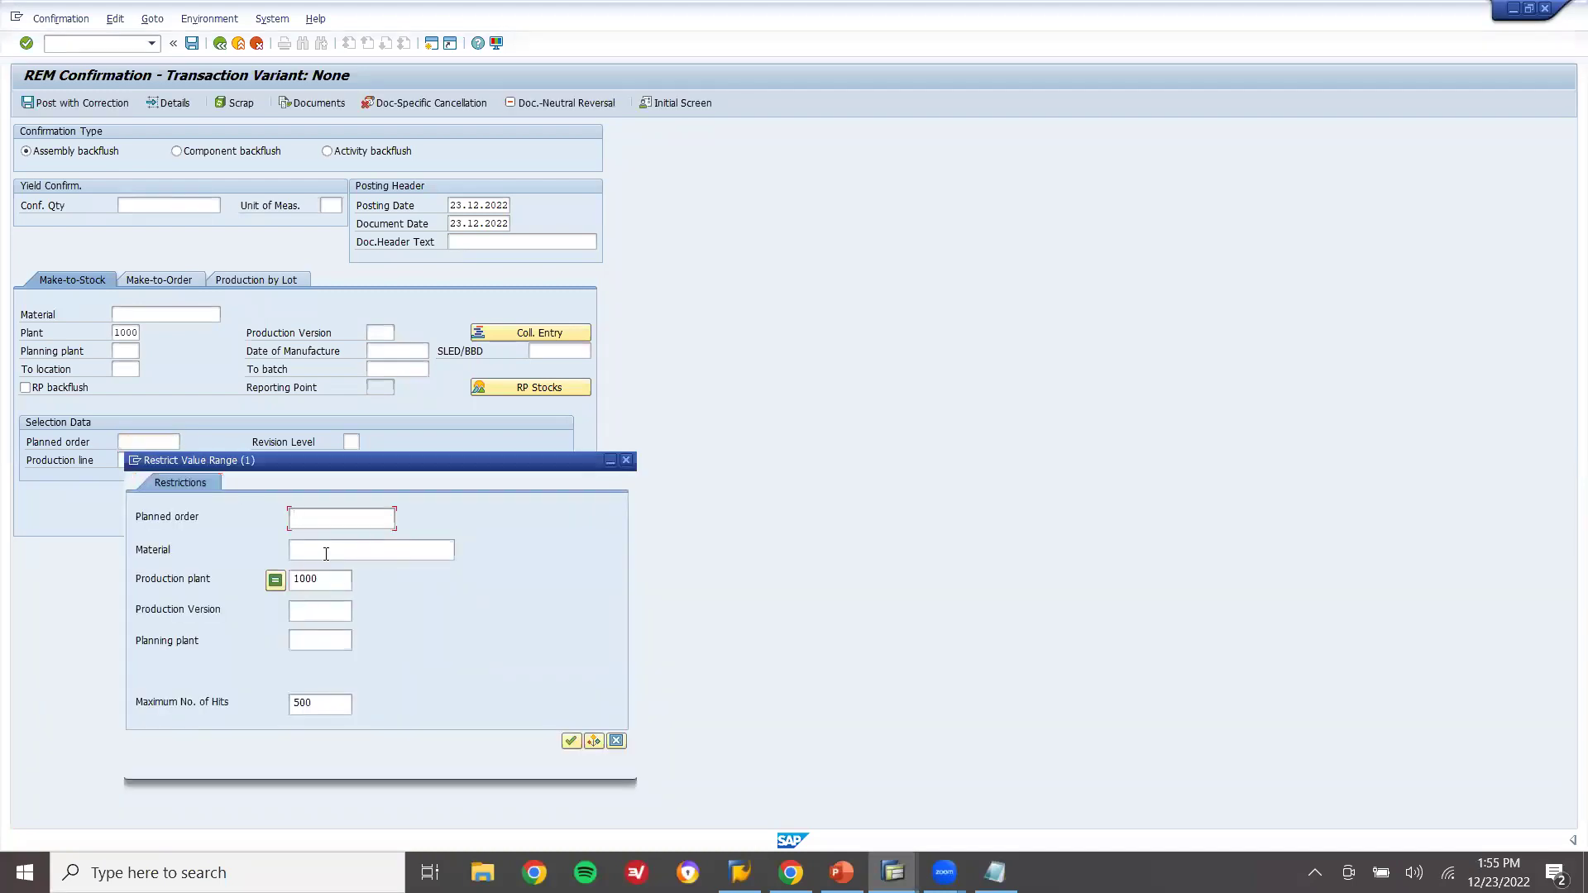
Check the finished material number in Notepad, search planned orders for material 7190 and choose planned order 39820
click(994, 872)
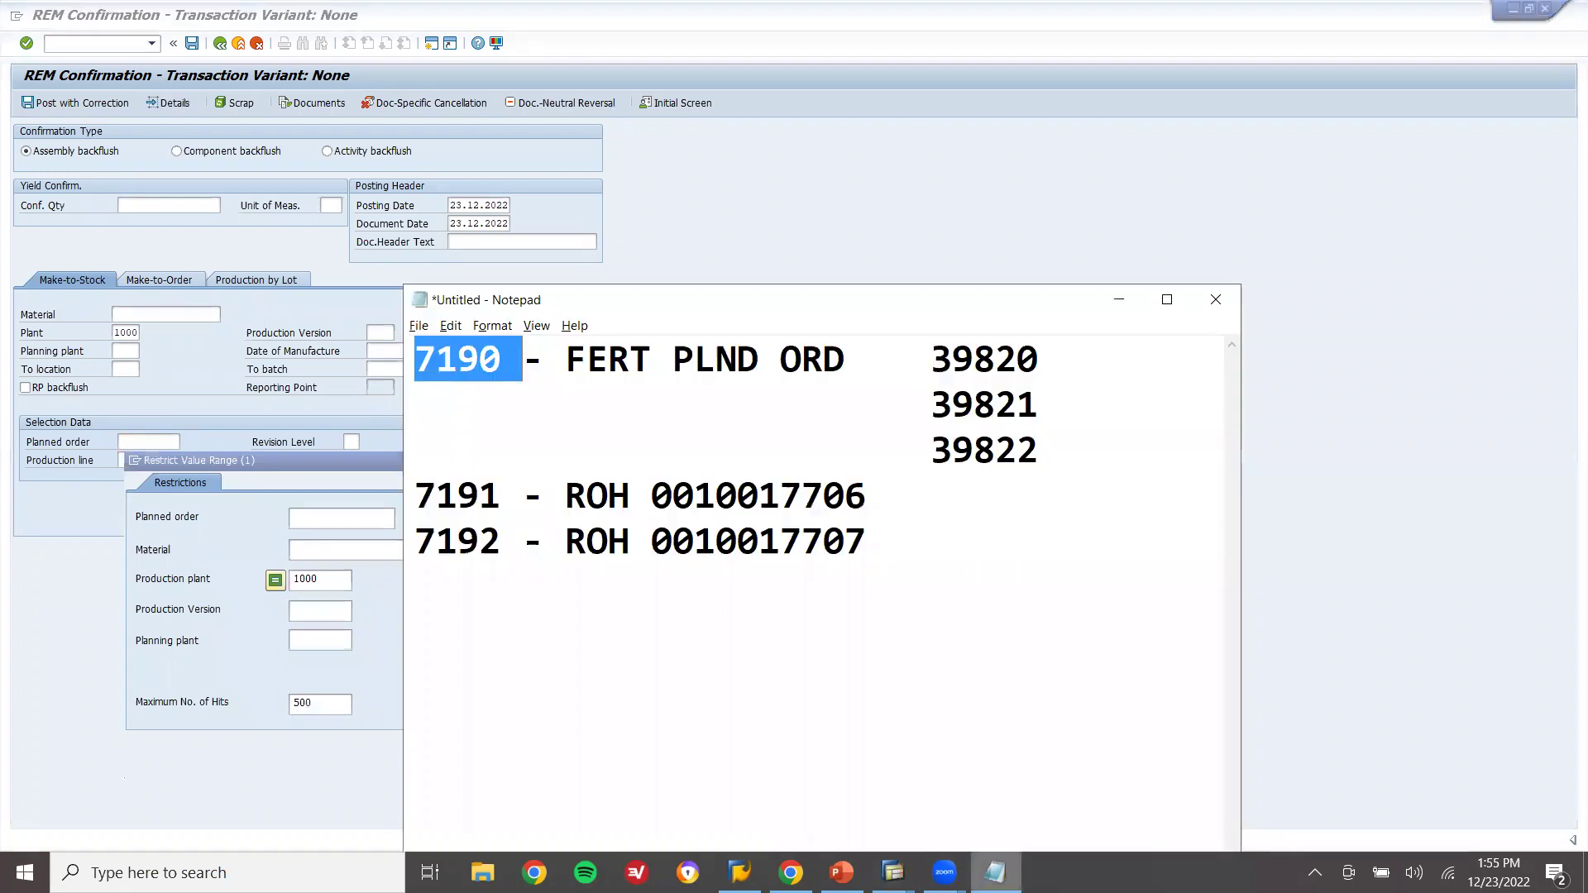
key(alt+Tab)
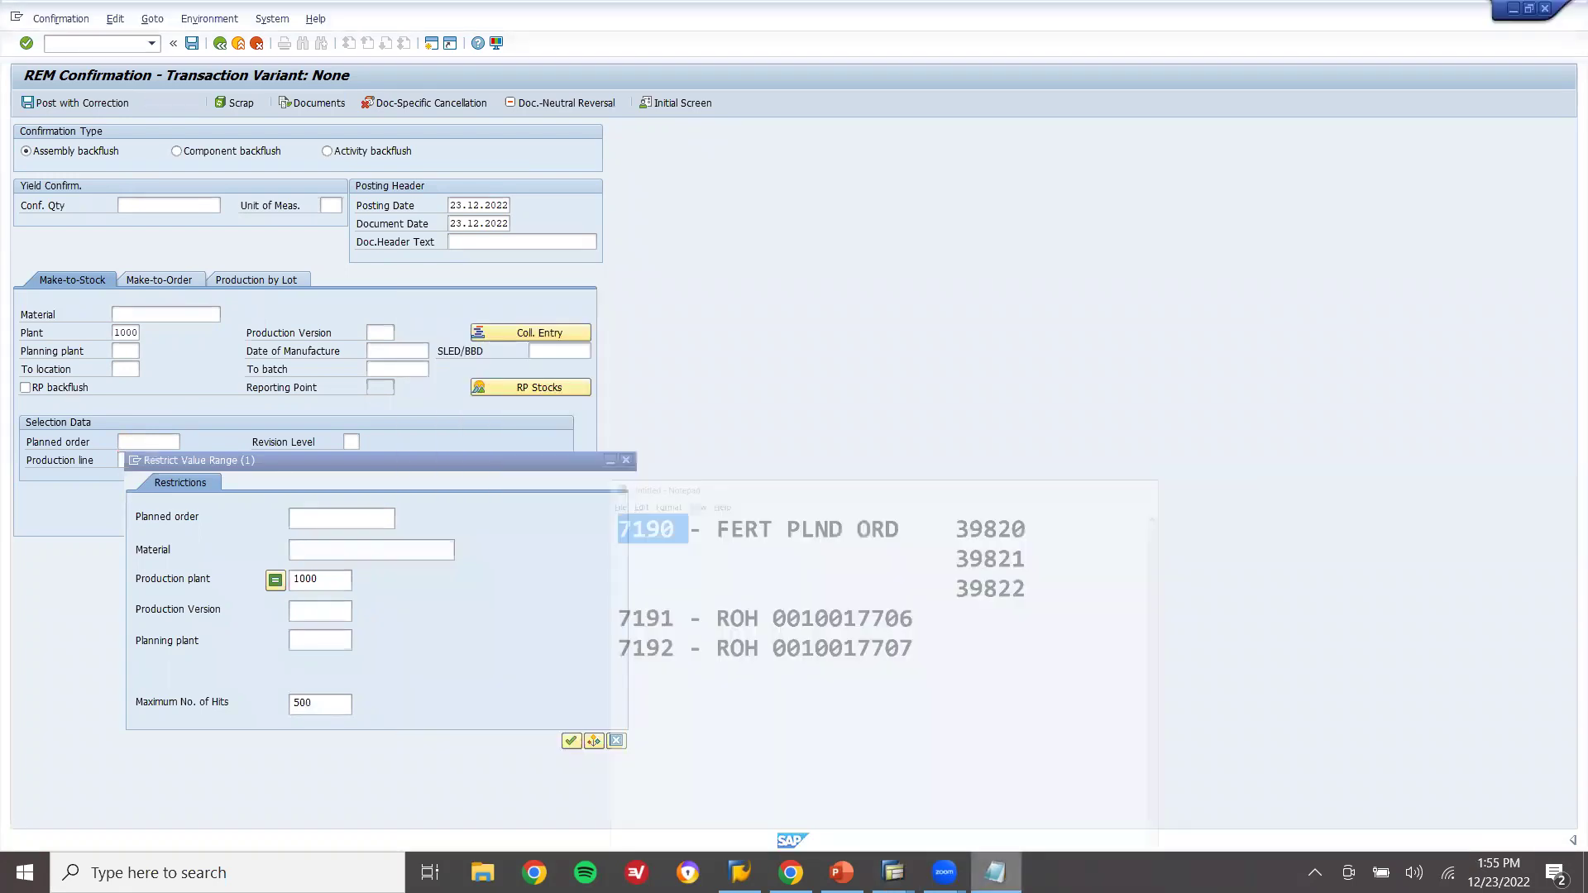
click(348, 548)
text(7190)
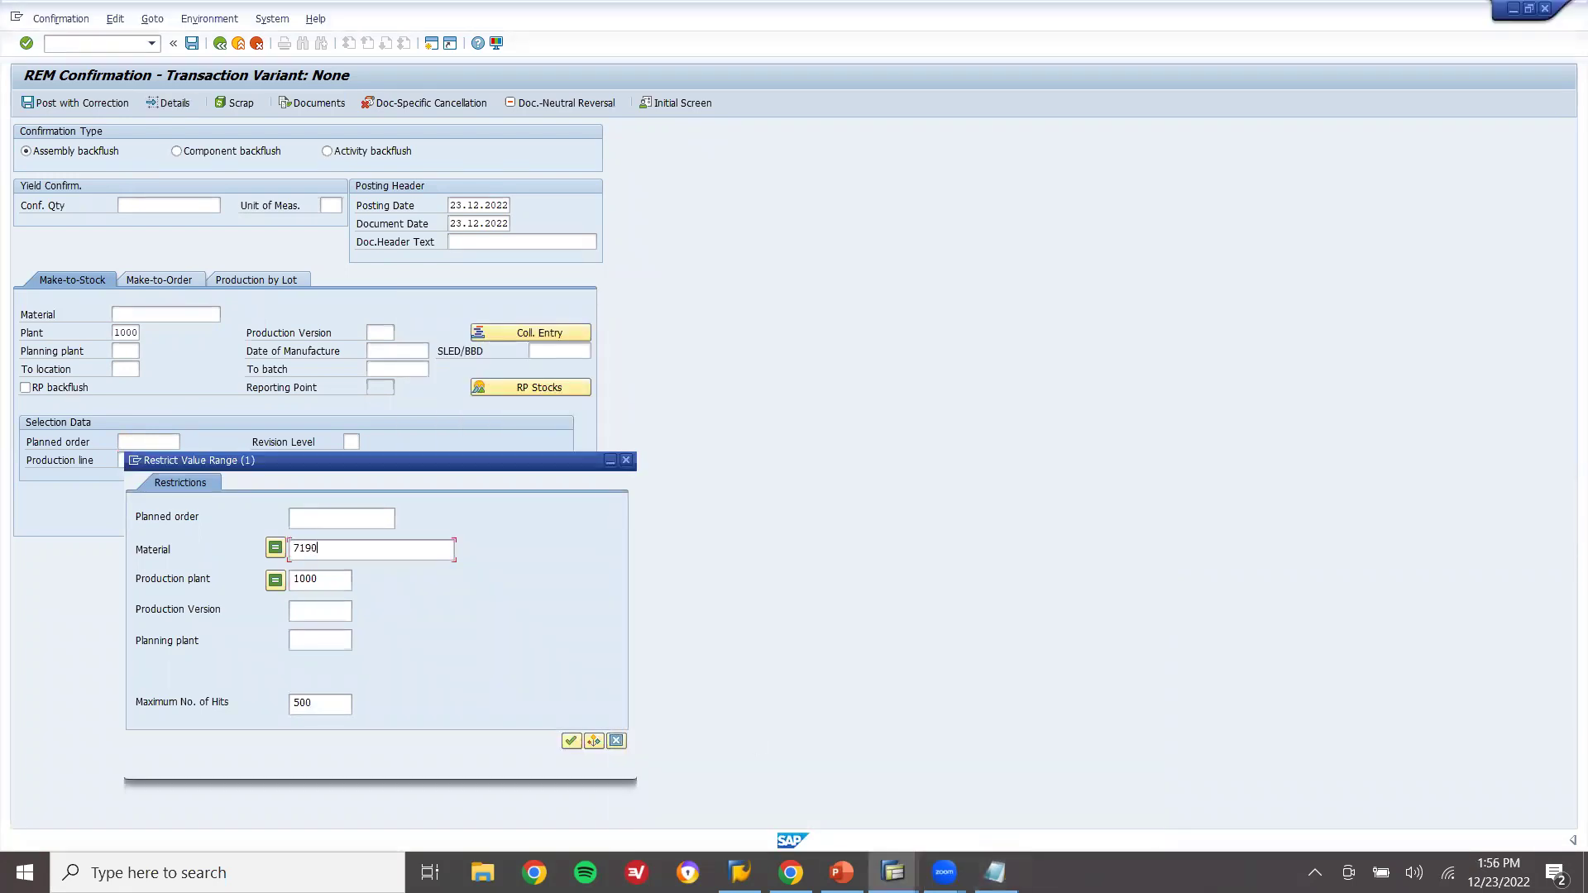
key(Return)
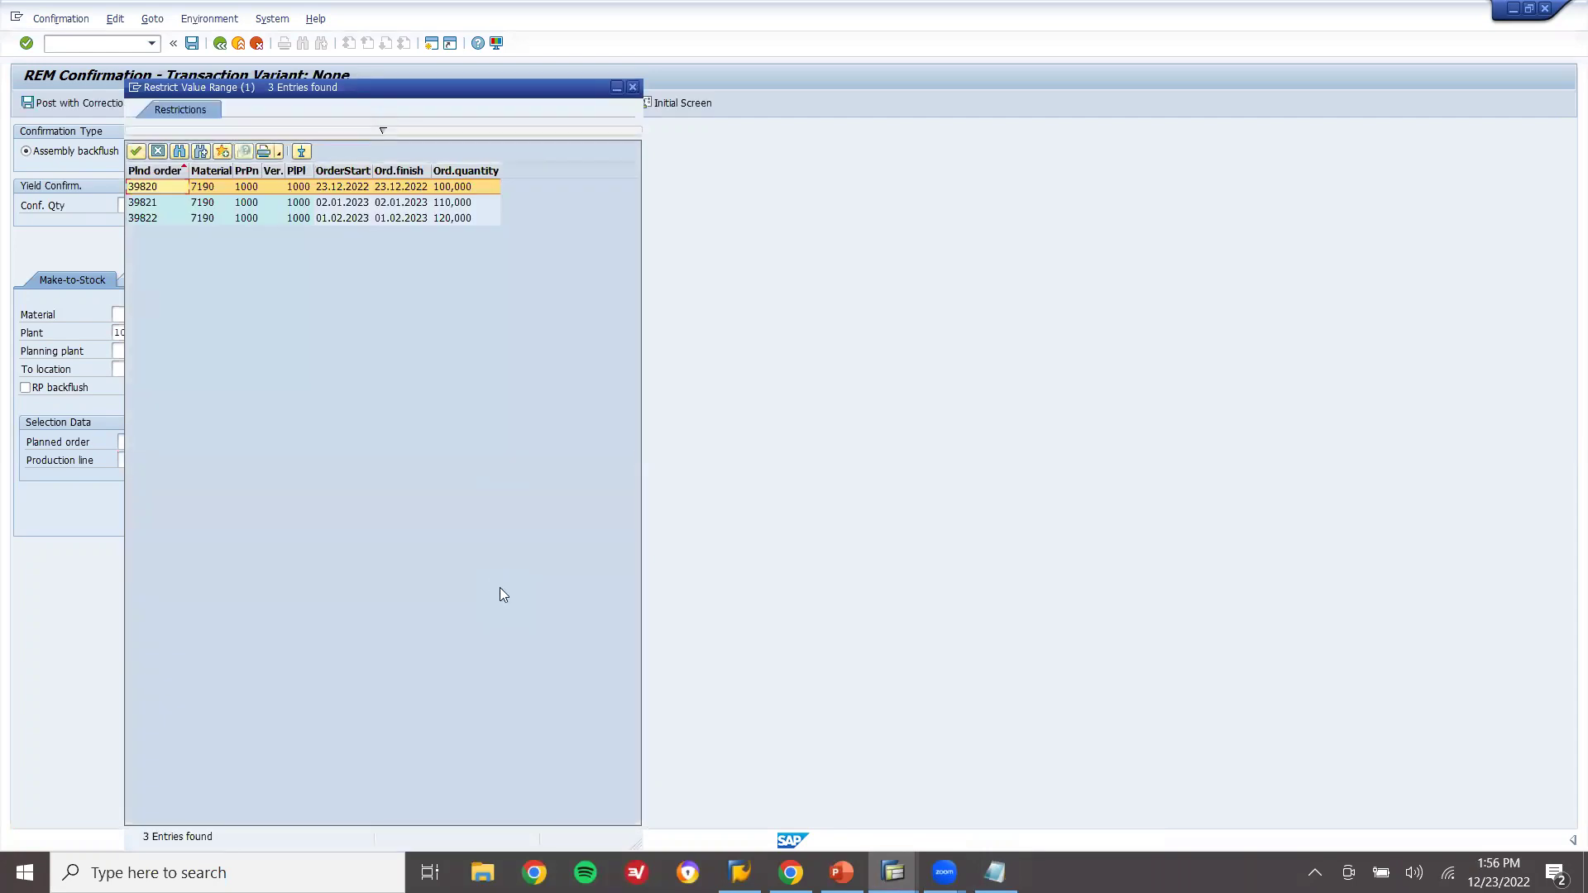
key(Return)
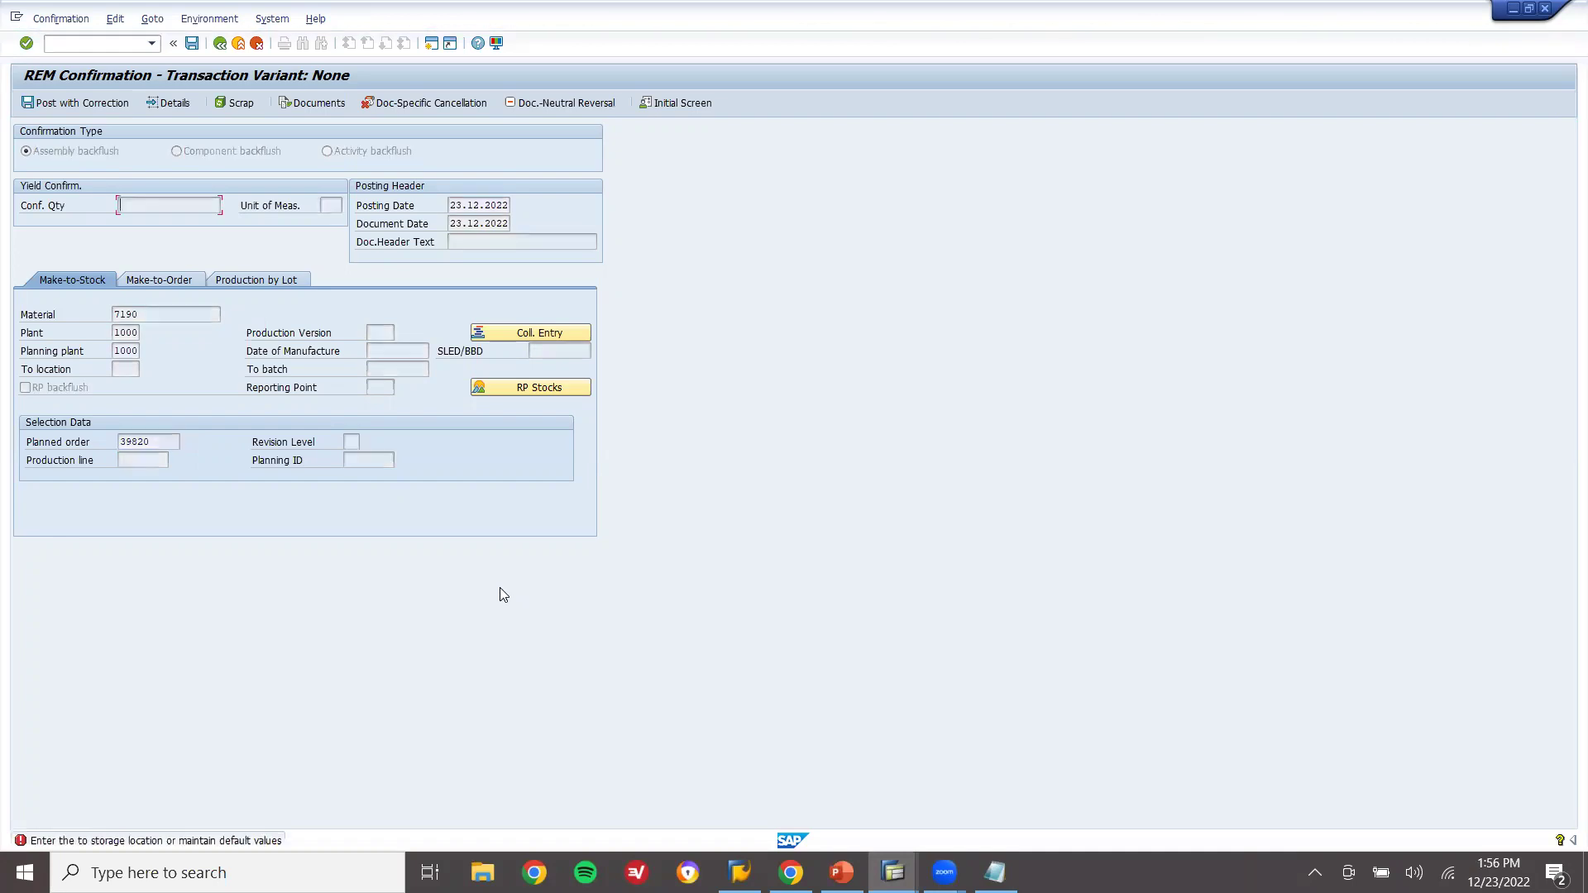
Set the receiving storage location to 0001 and start posting with correction, continuing despite the missing BOM components
text(0001)
key(Return)
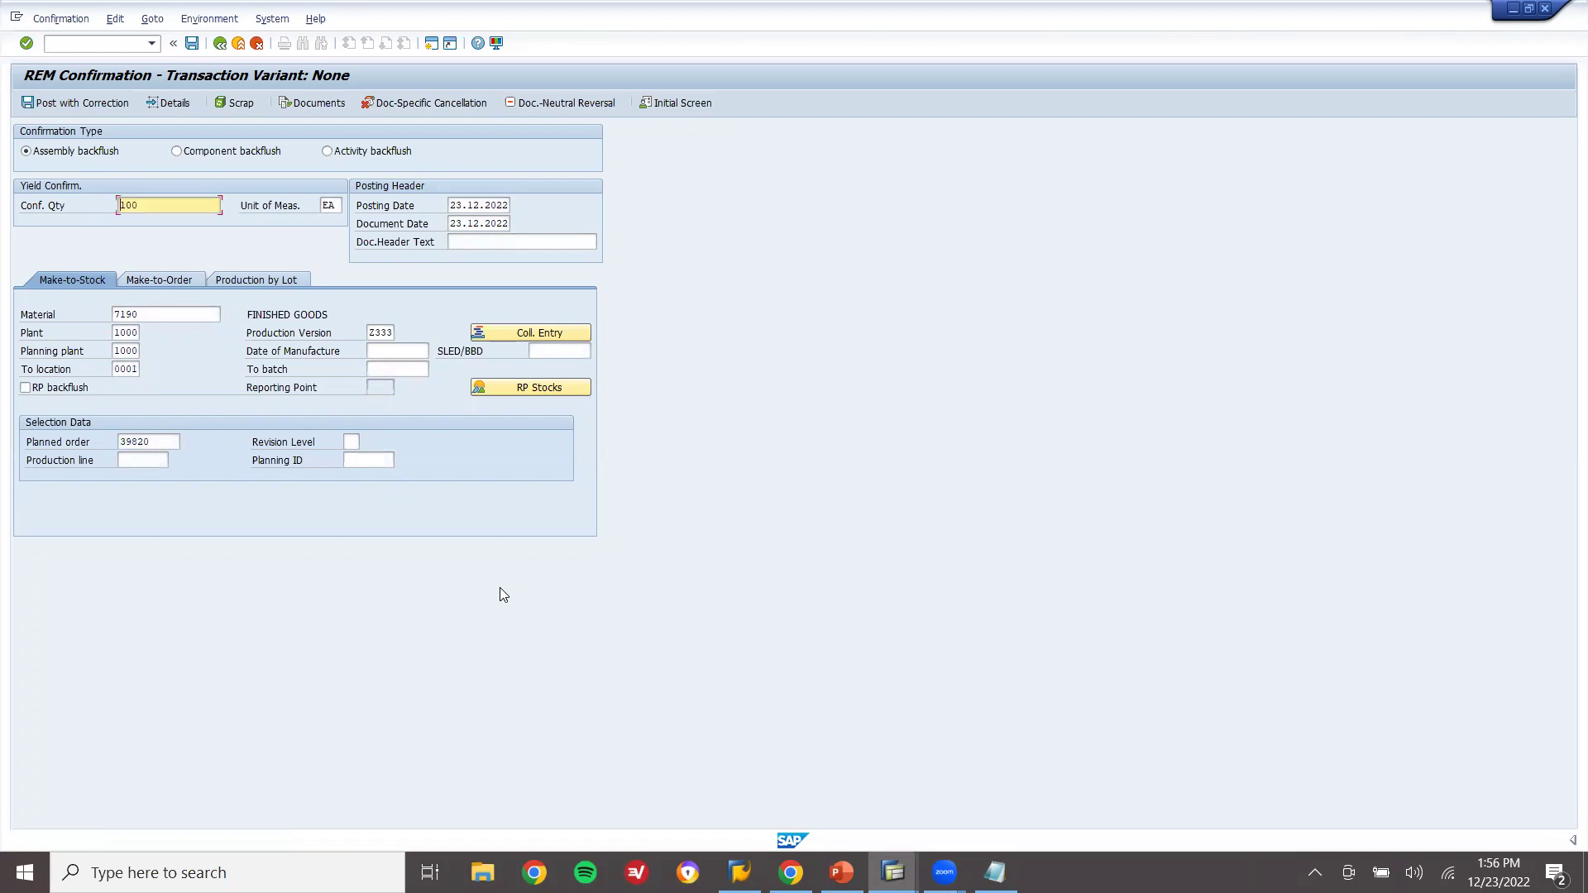
click(104, 105)
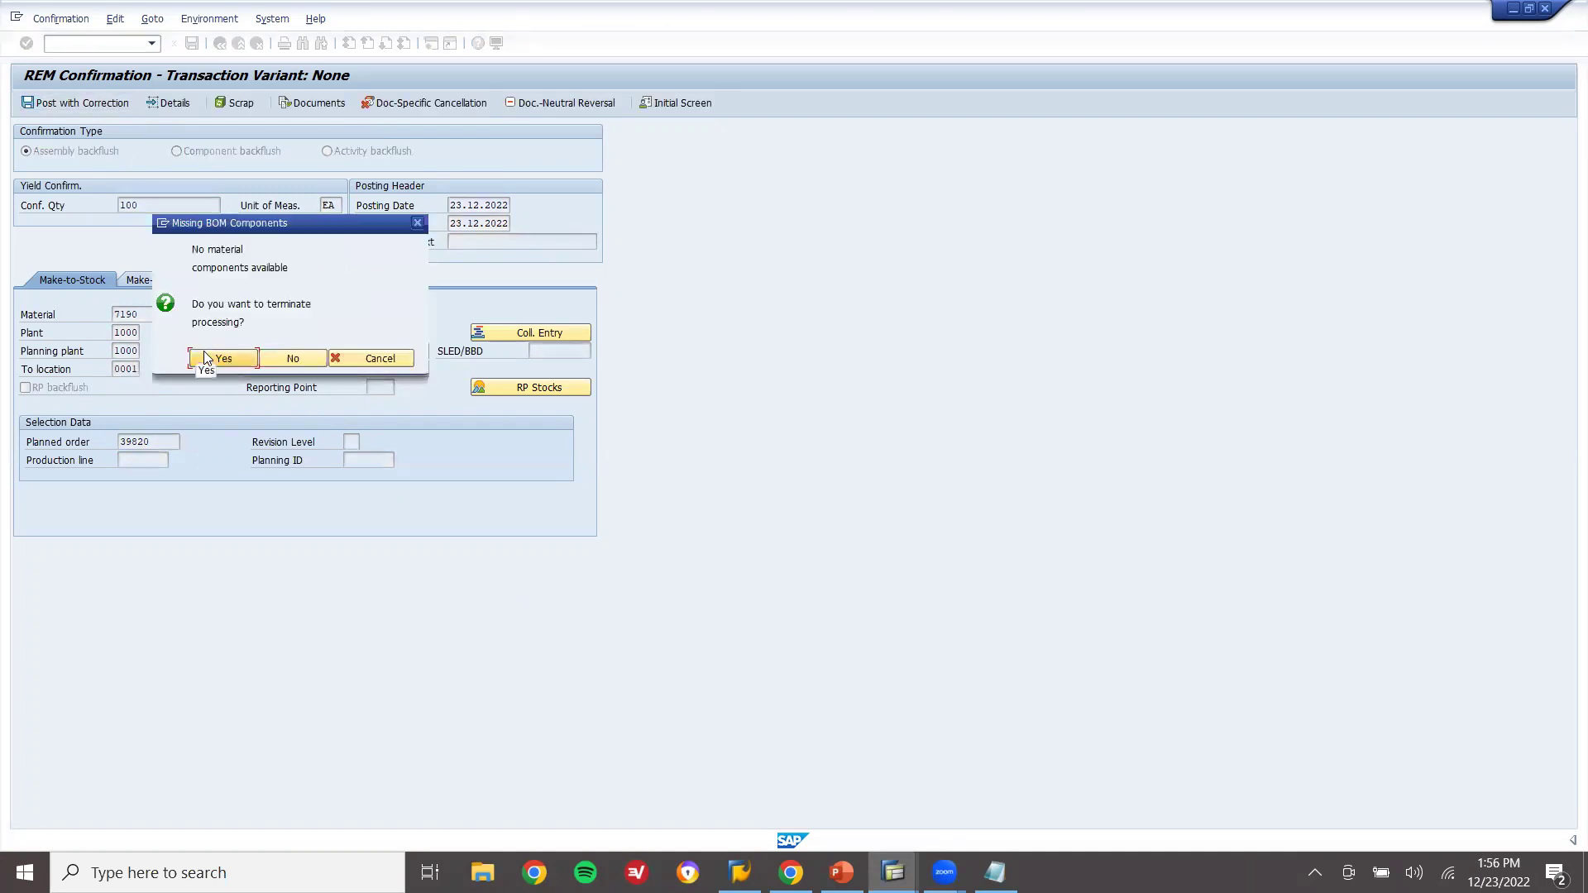
click(313, 360)
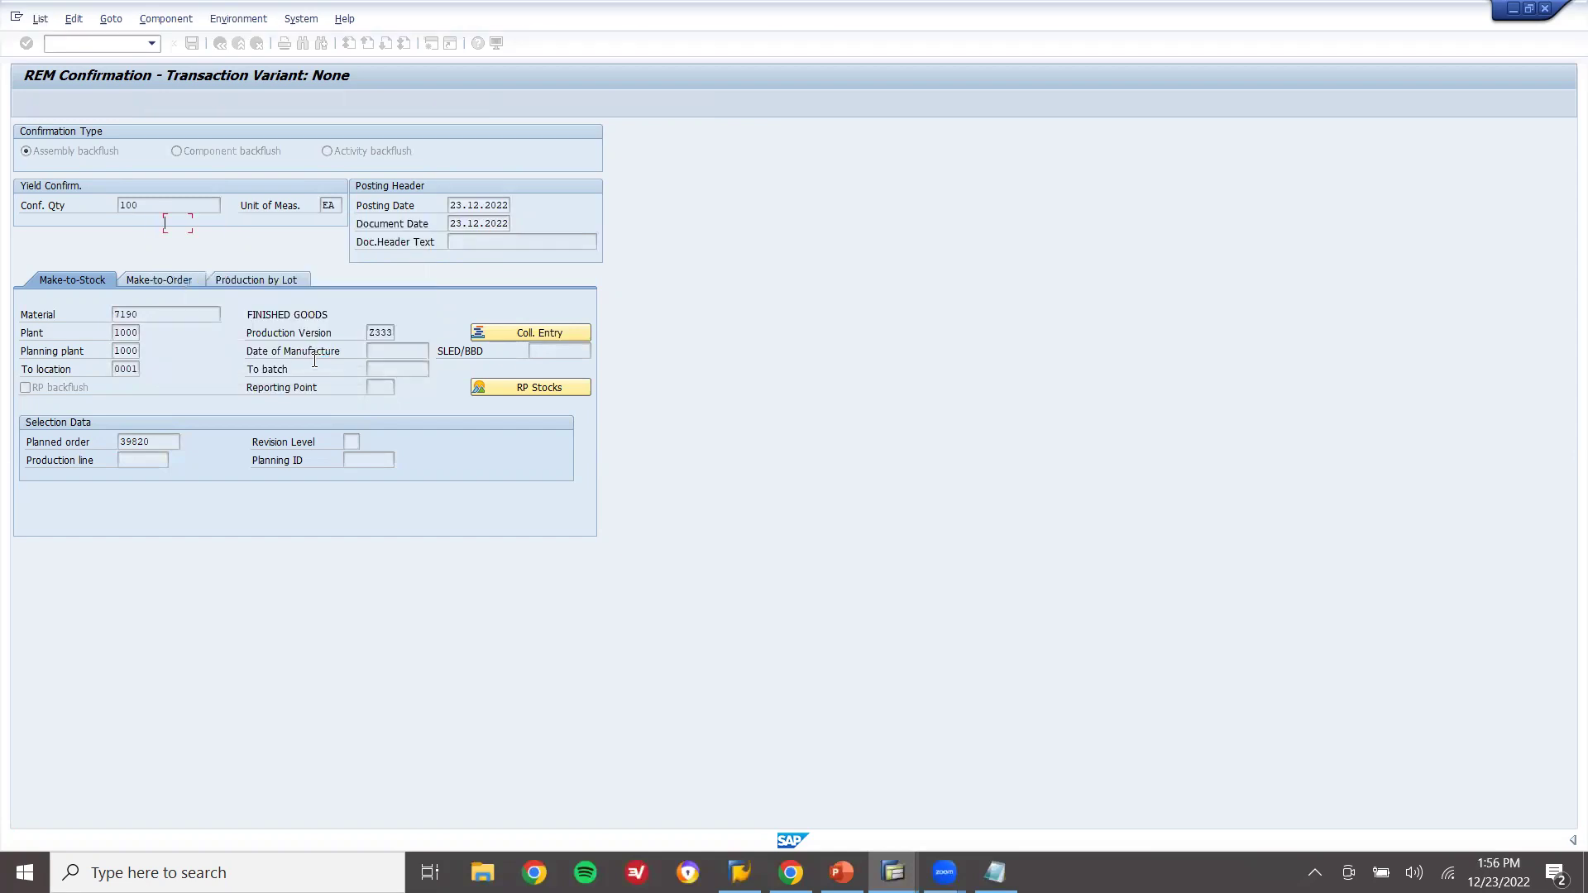
Add the raw materials 7191 and 7192 from the Notepad notes to the component list
click(98, 222)
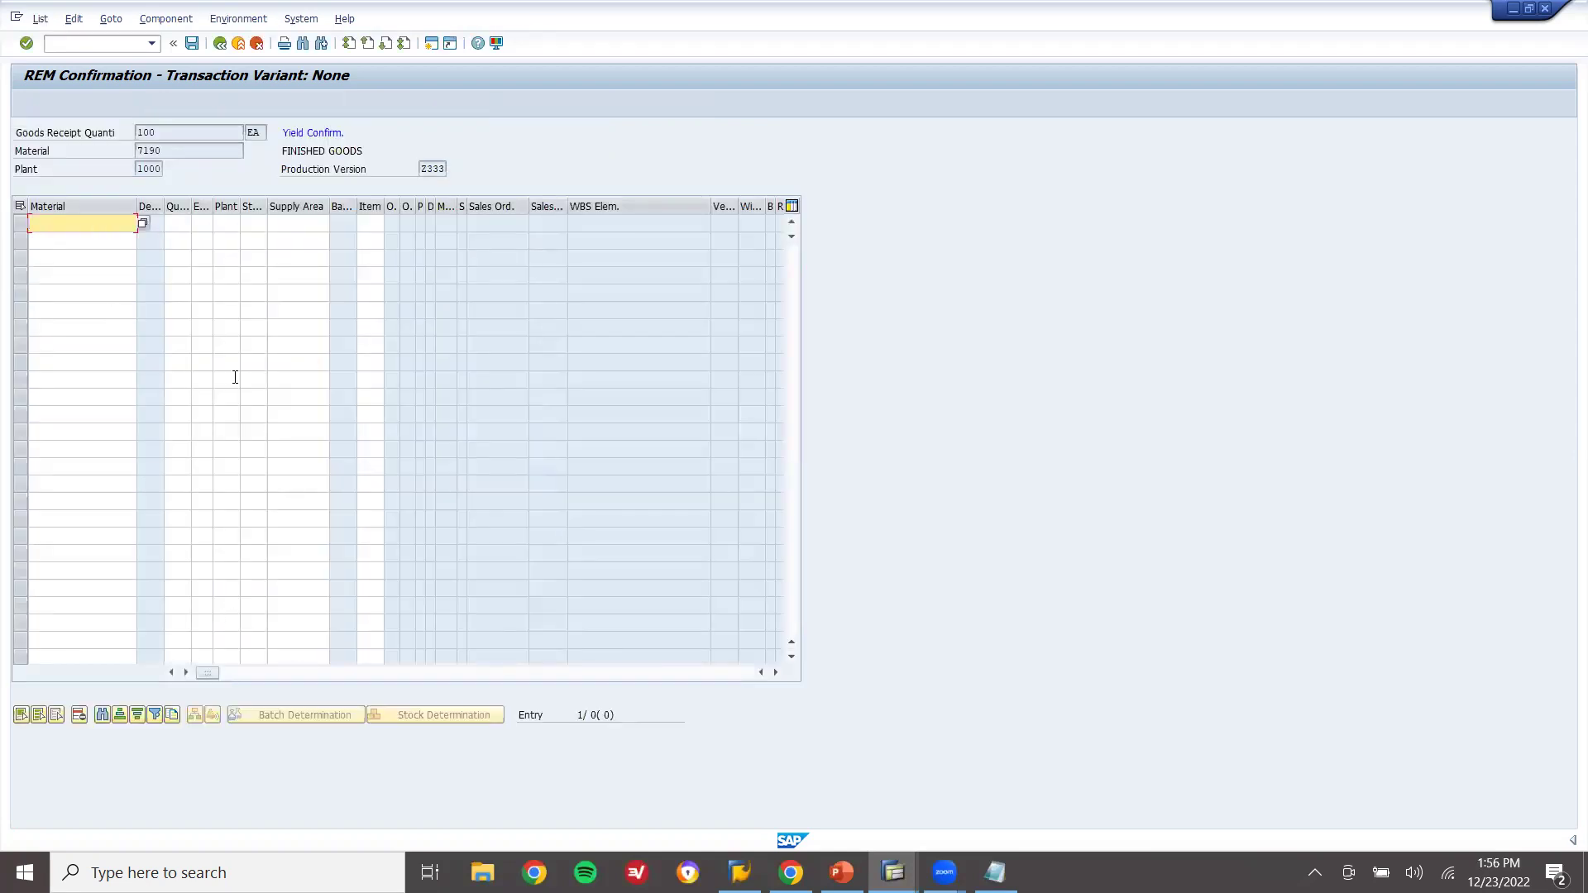
key(alt+Tab)
double_click(445, 495)
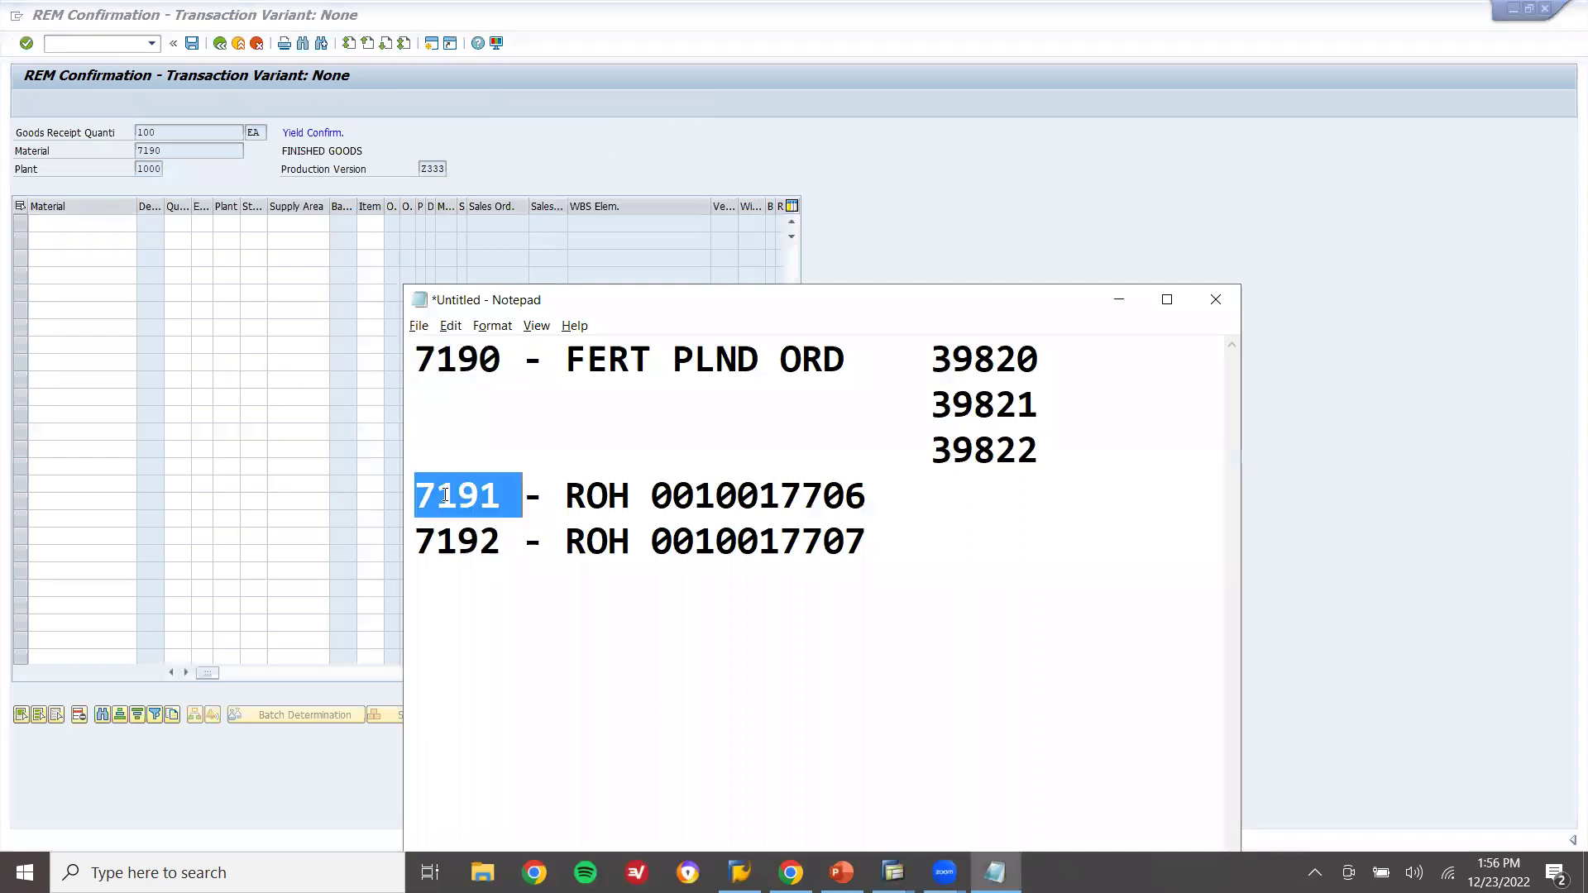
click(121, 225)
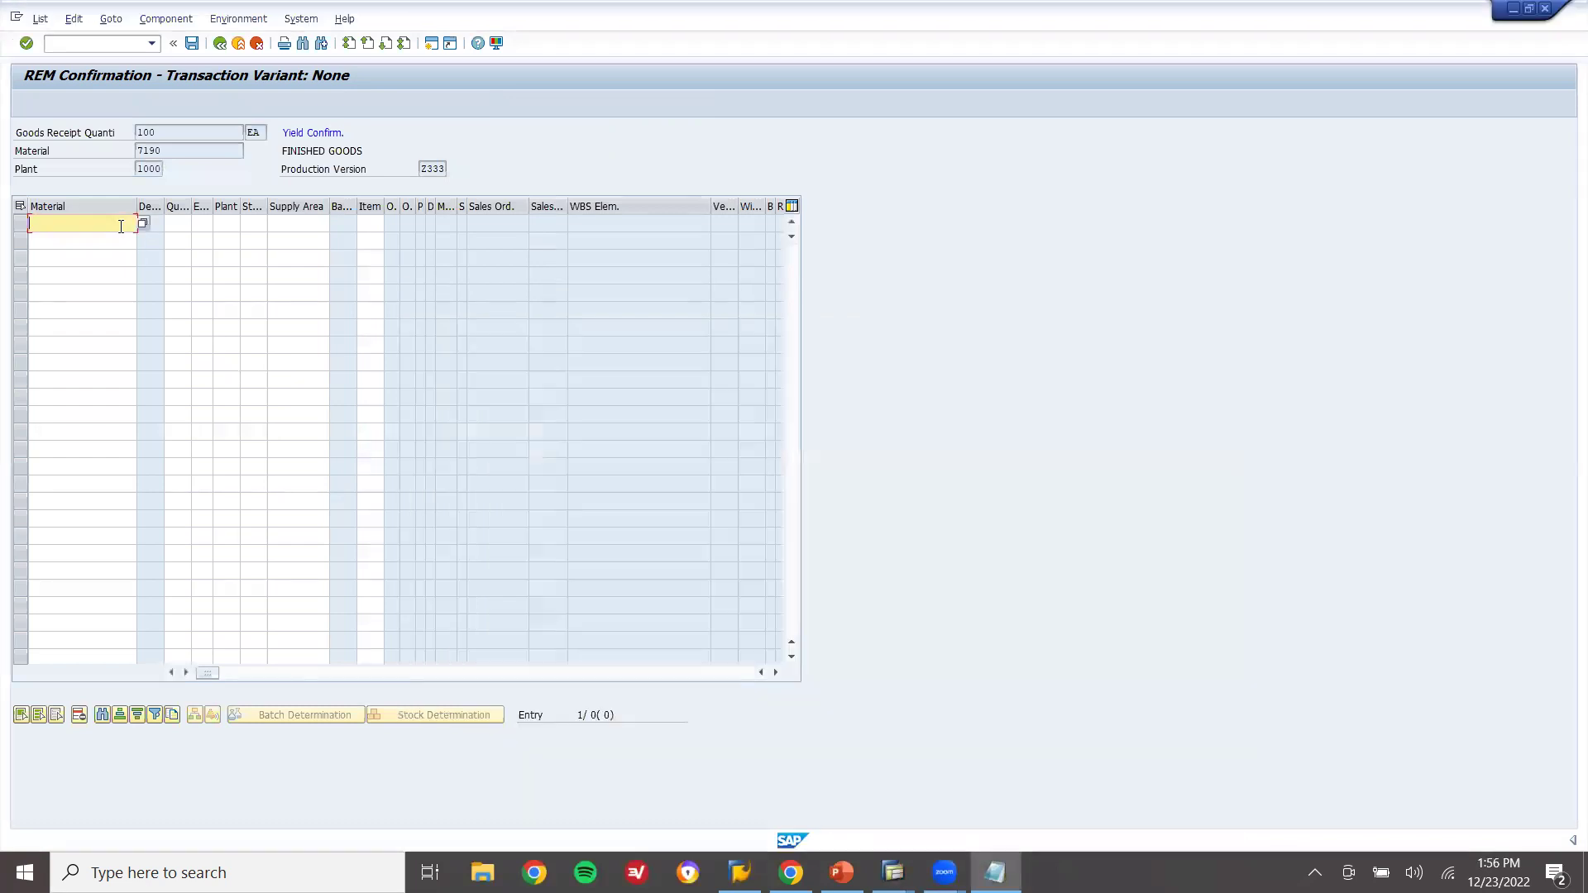
text(7191)
key(alt+Tab)
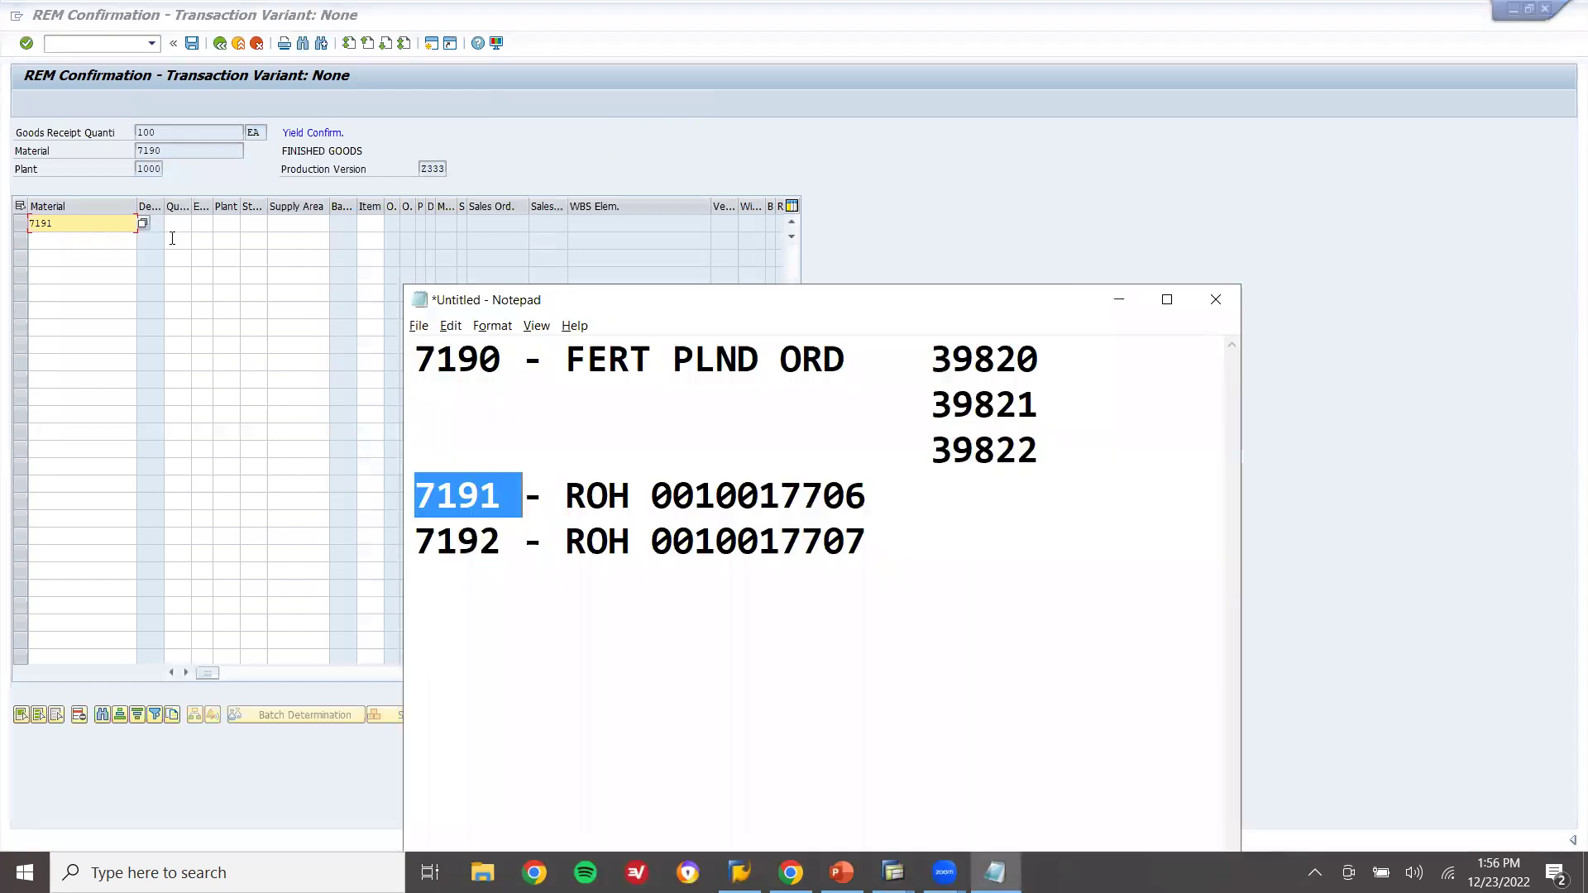
double_click(447, 541)
key(ctrl+c)
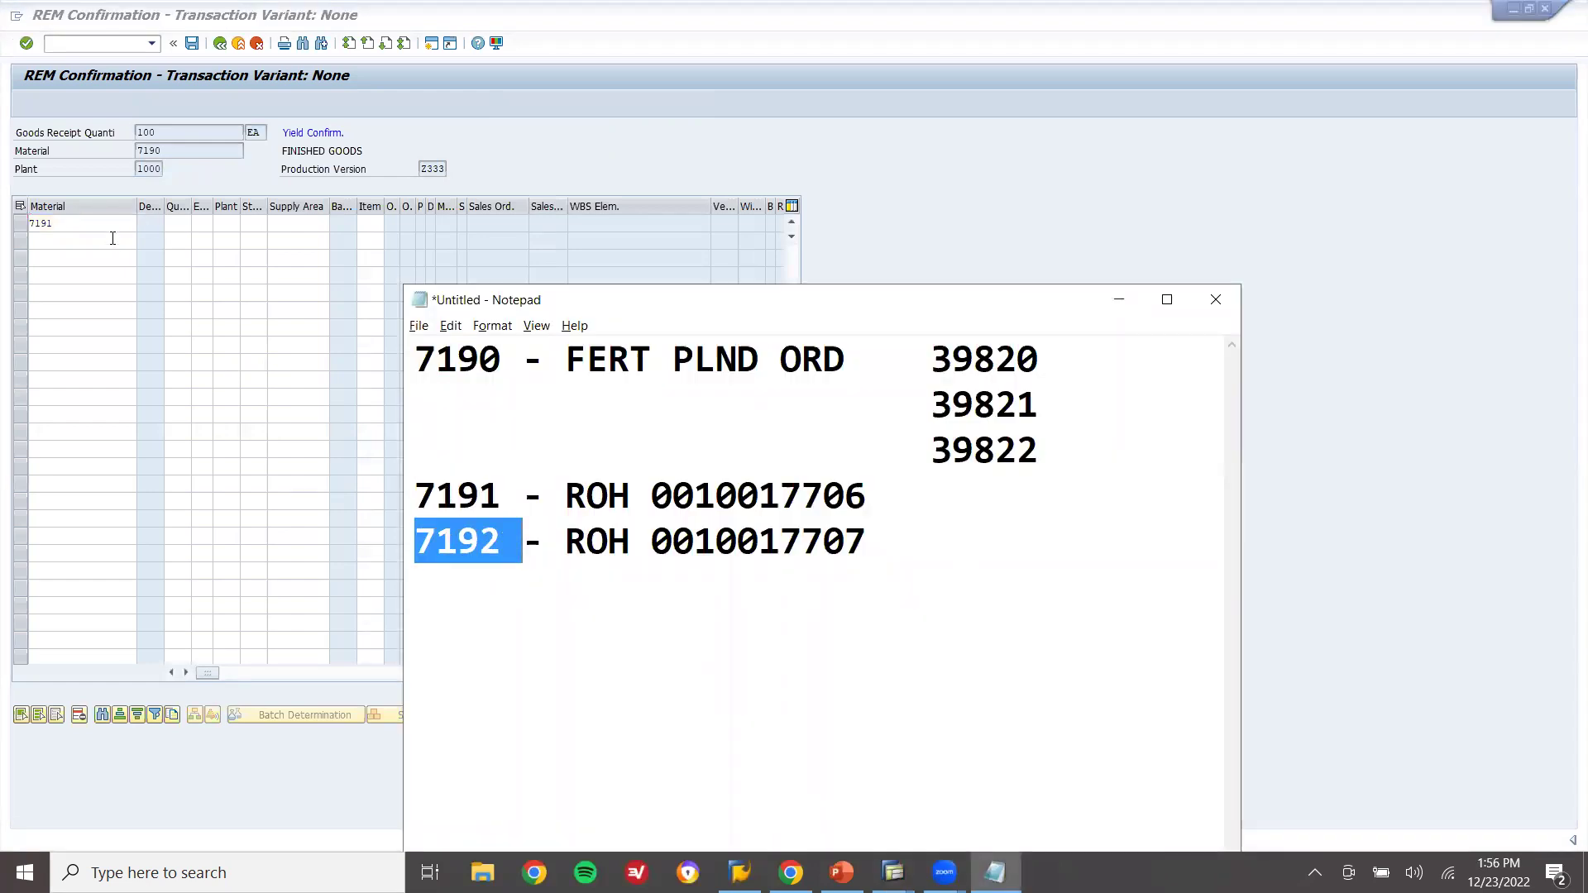
click(112, 238)
key(ctrl+v)
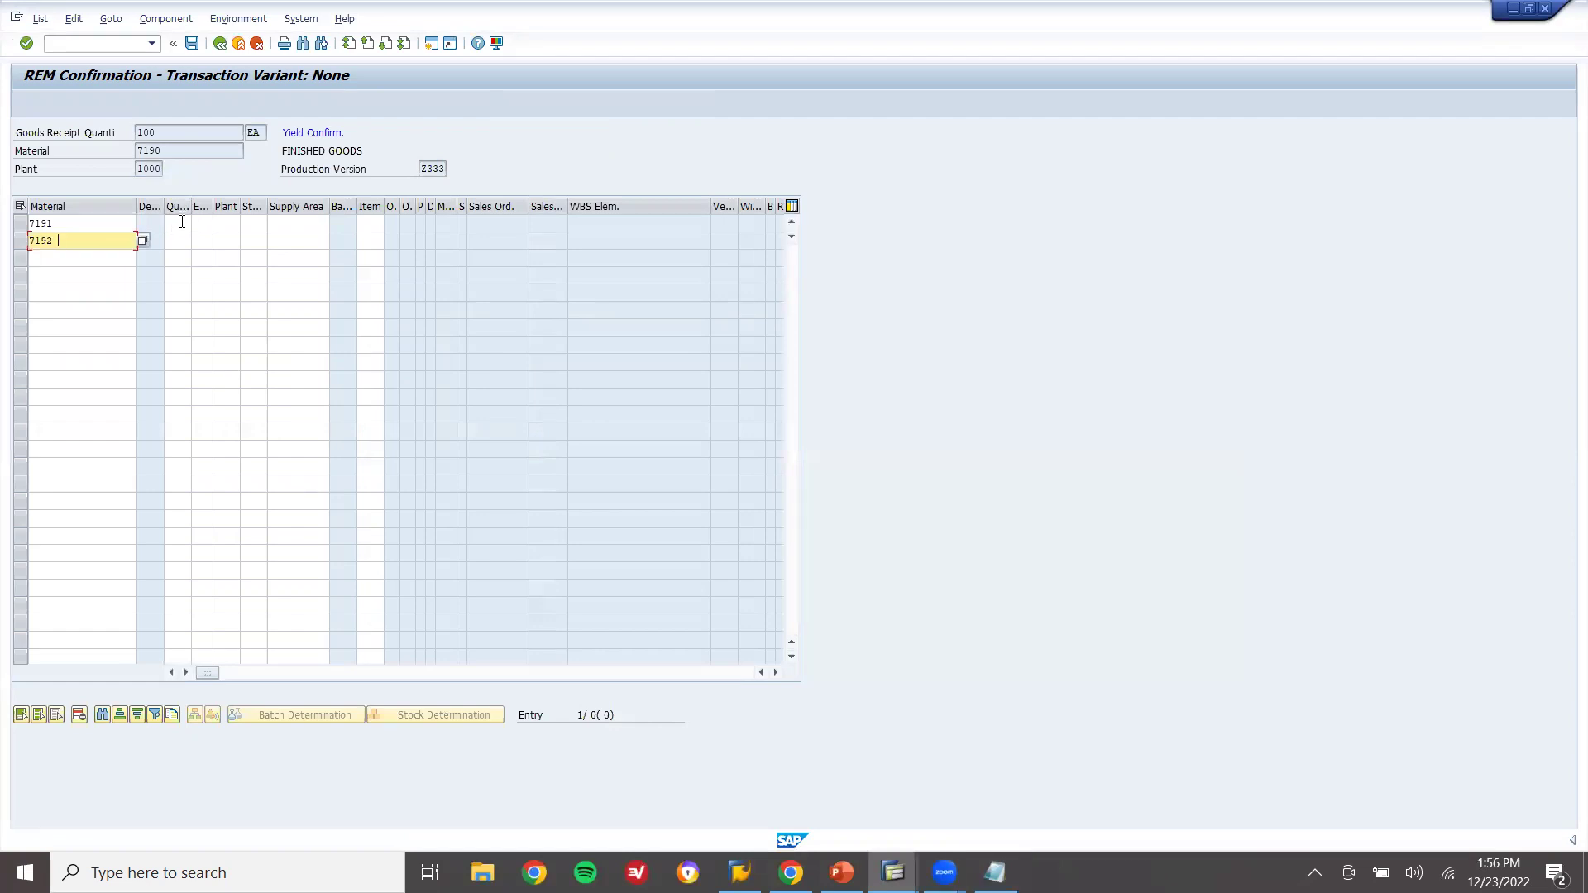
Set the quantity of components 7191 and 7192 to 100 each
click(182, 221)
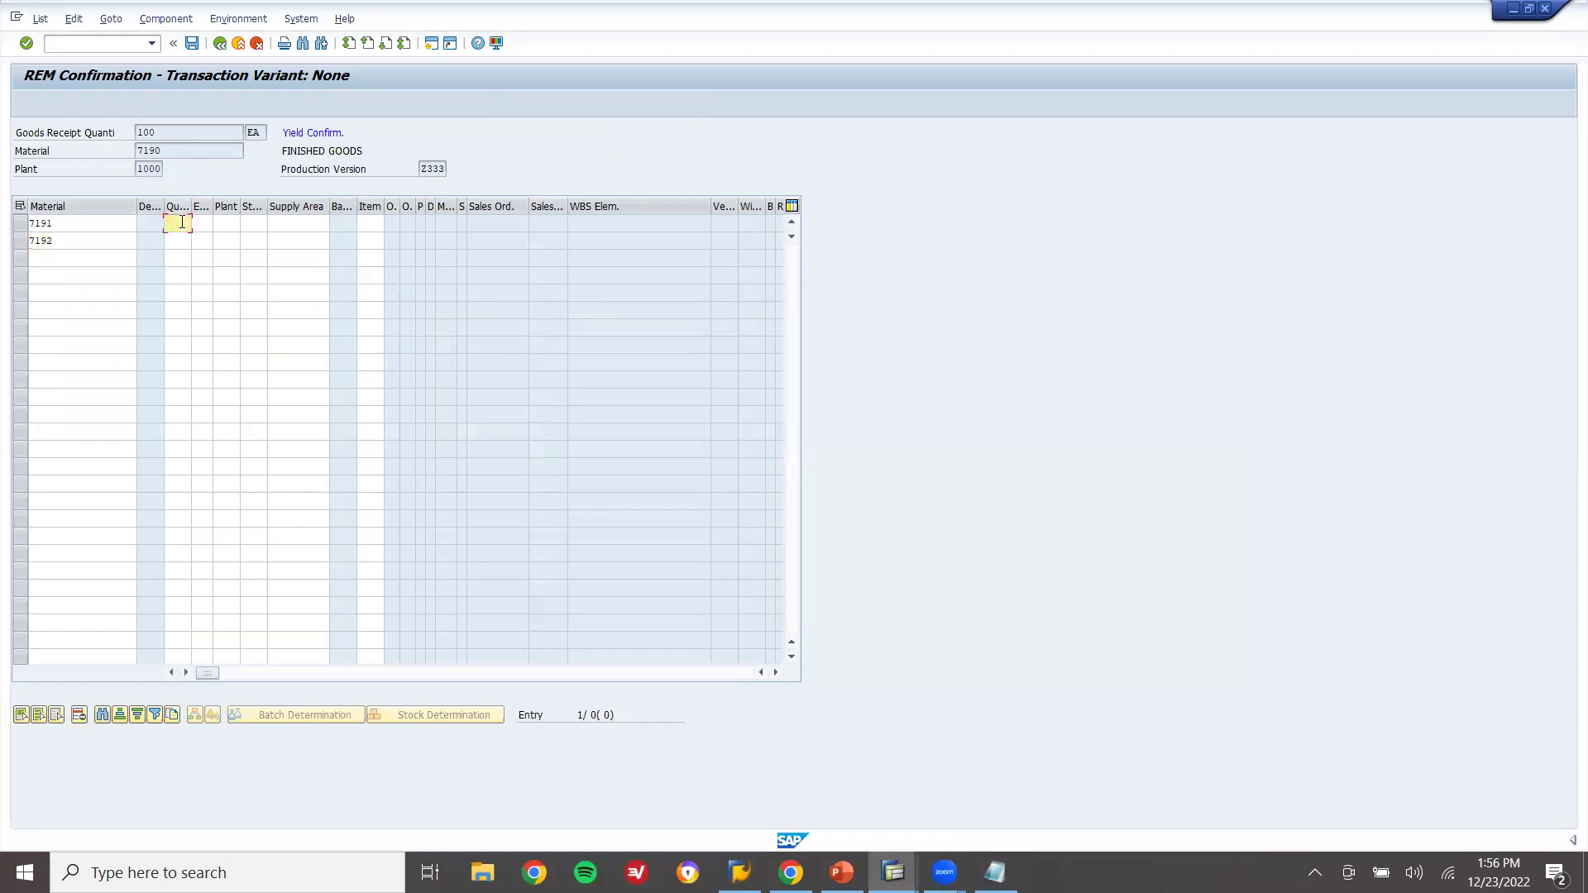
text(100)
key(Down)
text(100)
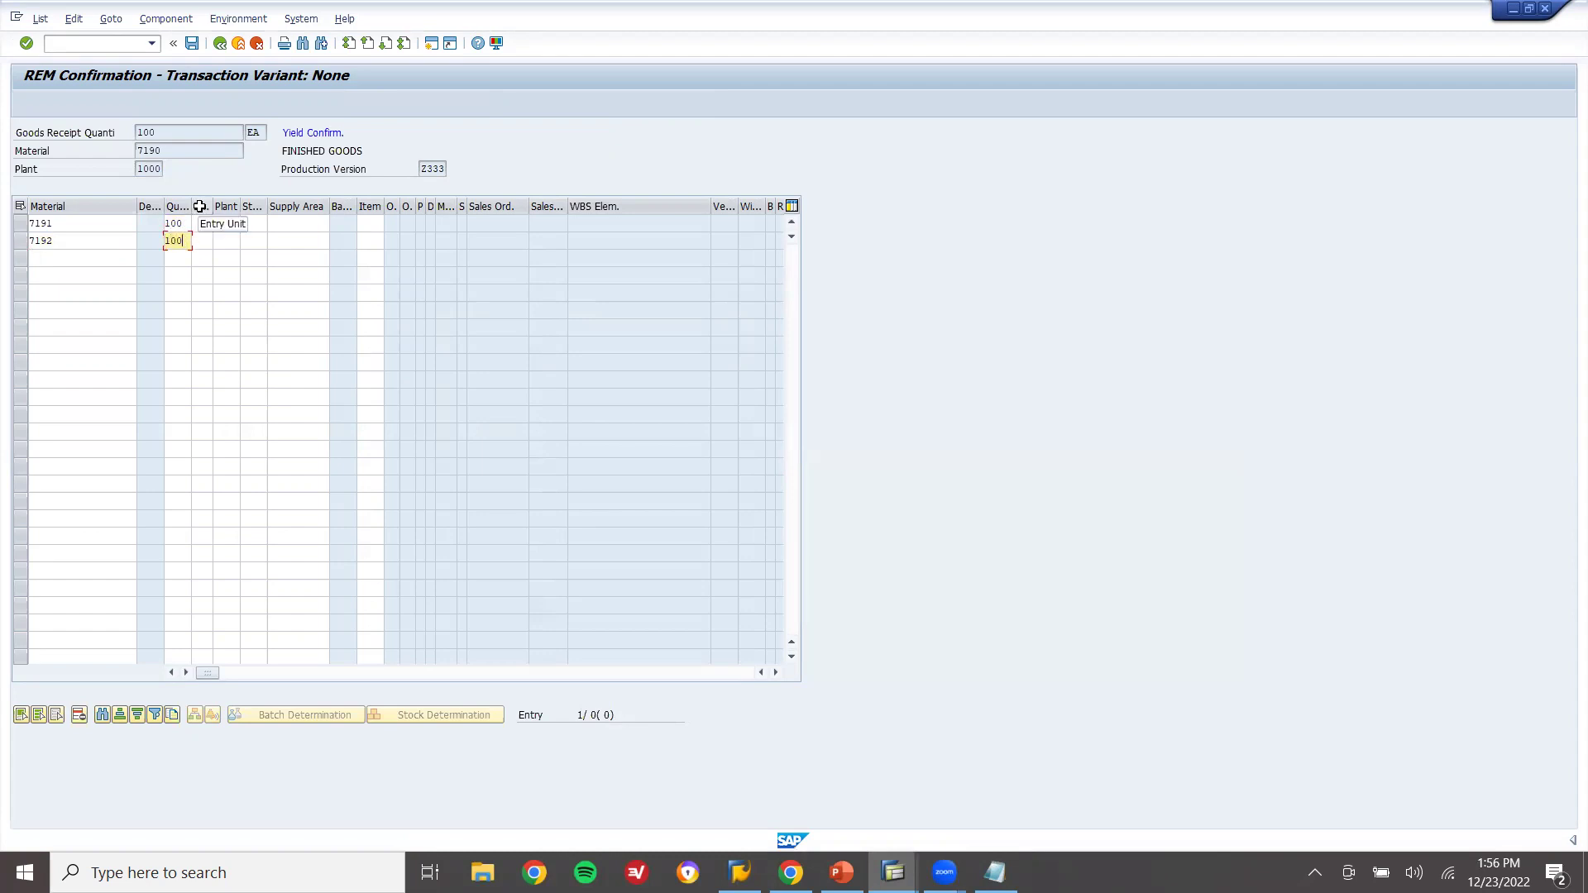
Assign plant 1000 to both component lines, 7191 and 7192
click(230, 223)
text(1000)
key(Down)
text(0001)
key(Return)
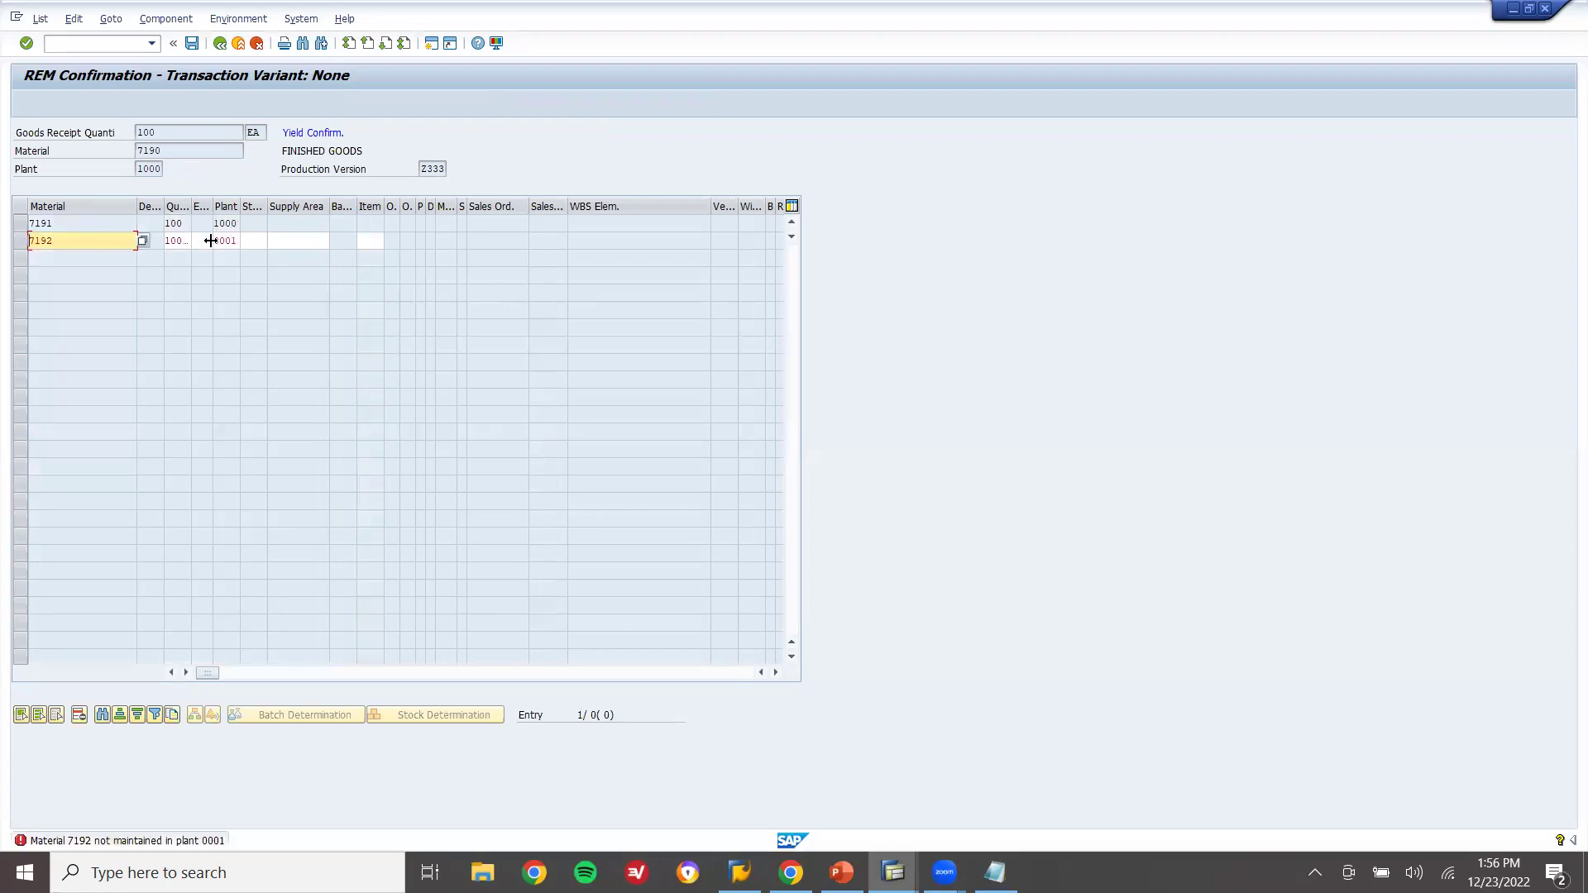
click(216, 240)
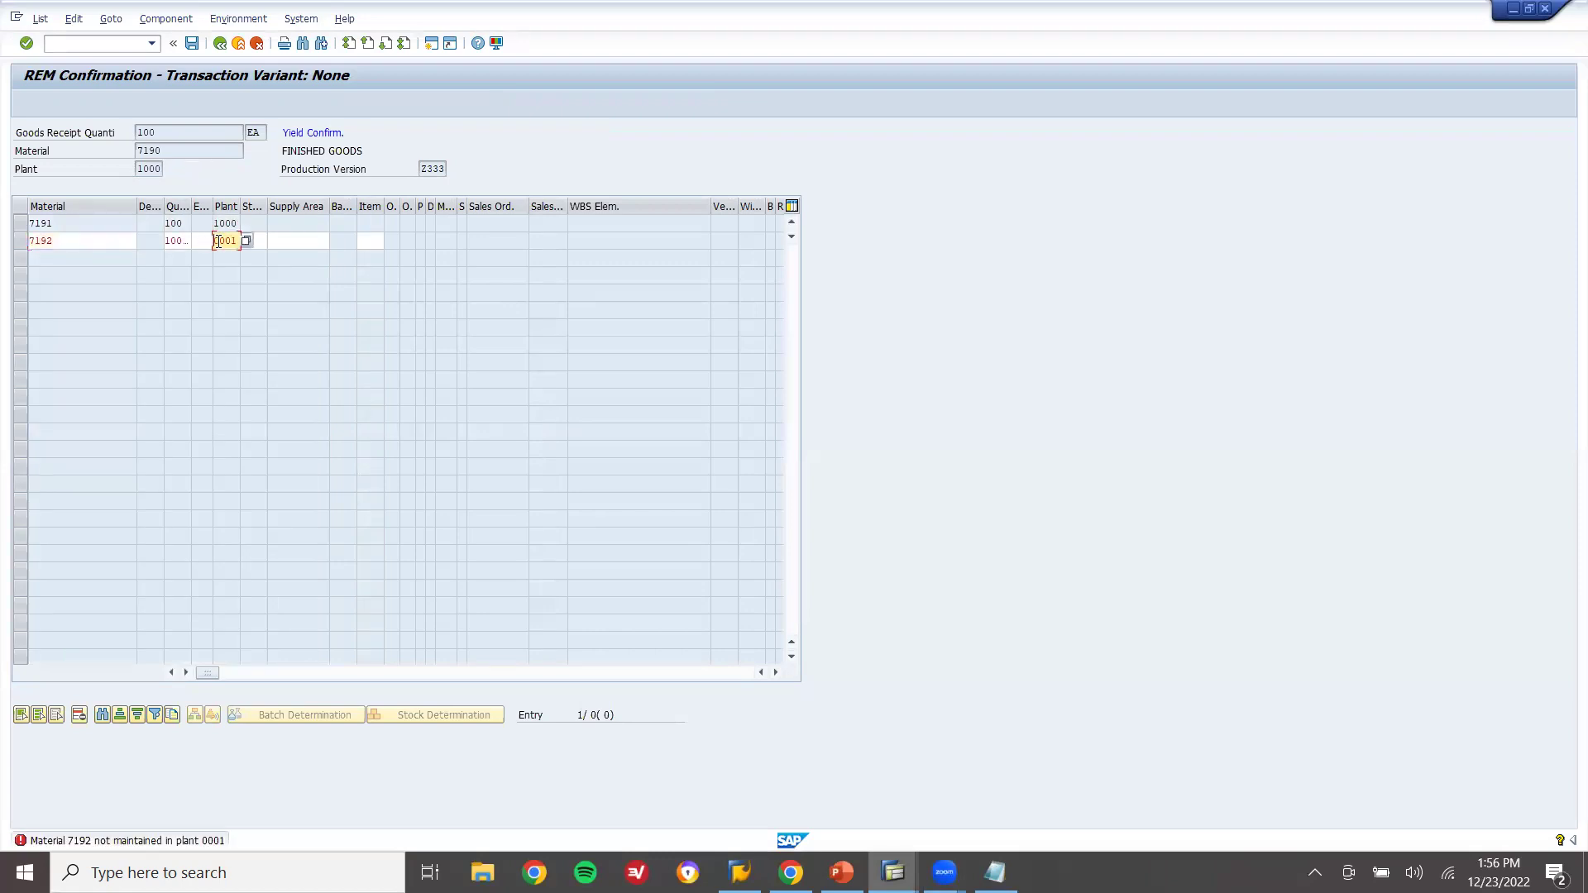
key(Return)
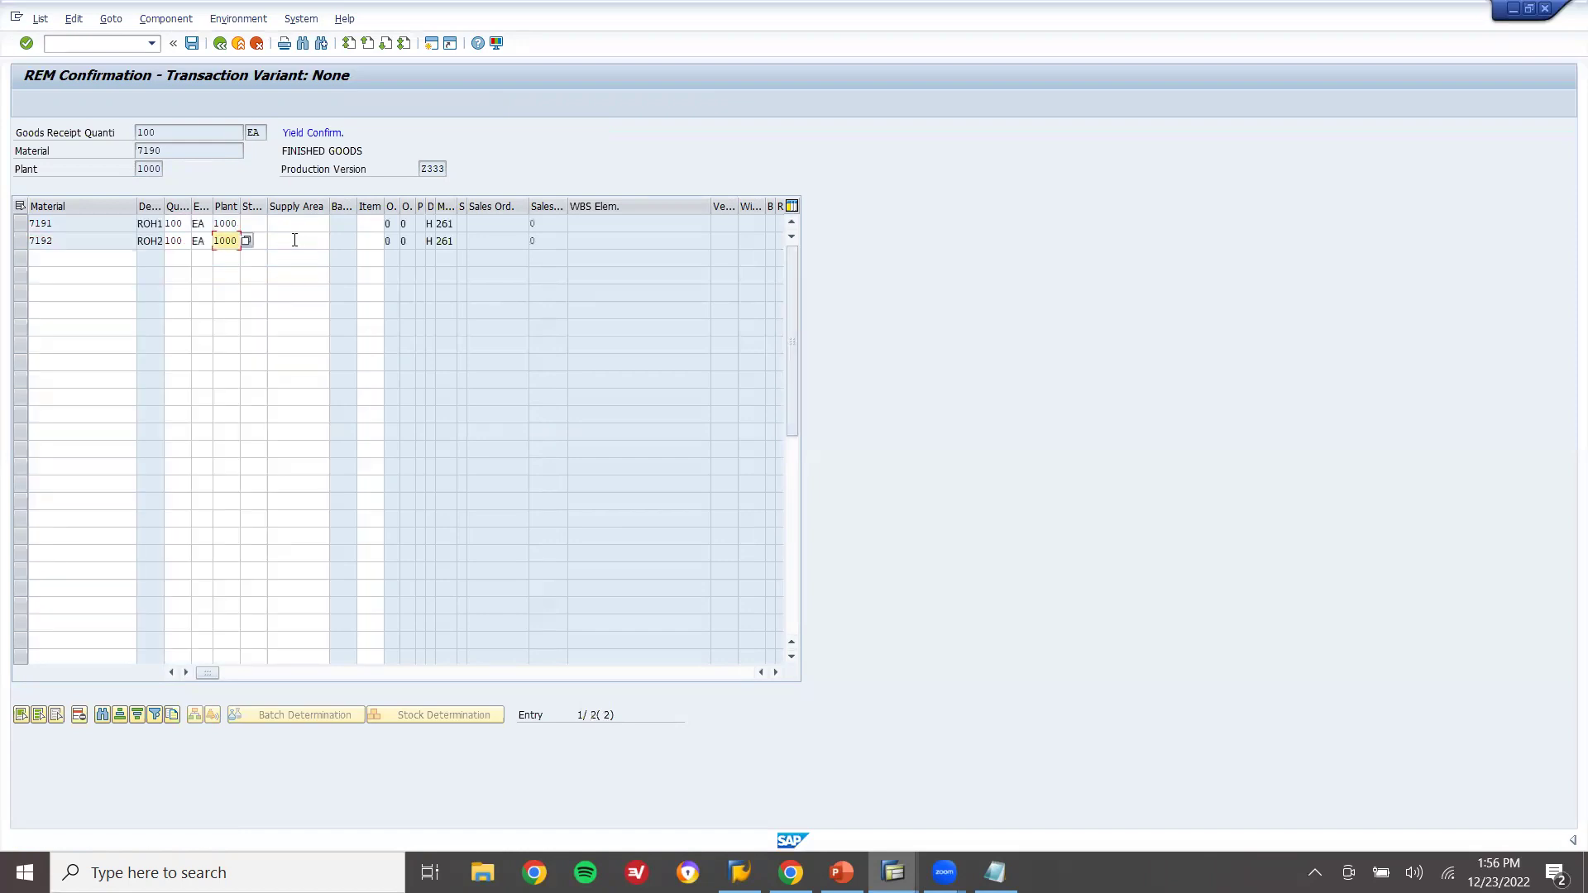
Set the storage location of components 7191 and 7192 to 0001
click(258, 221)
text(0001)
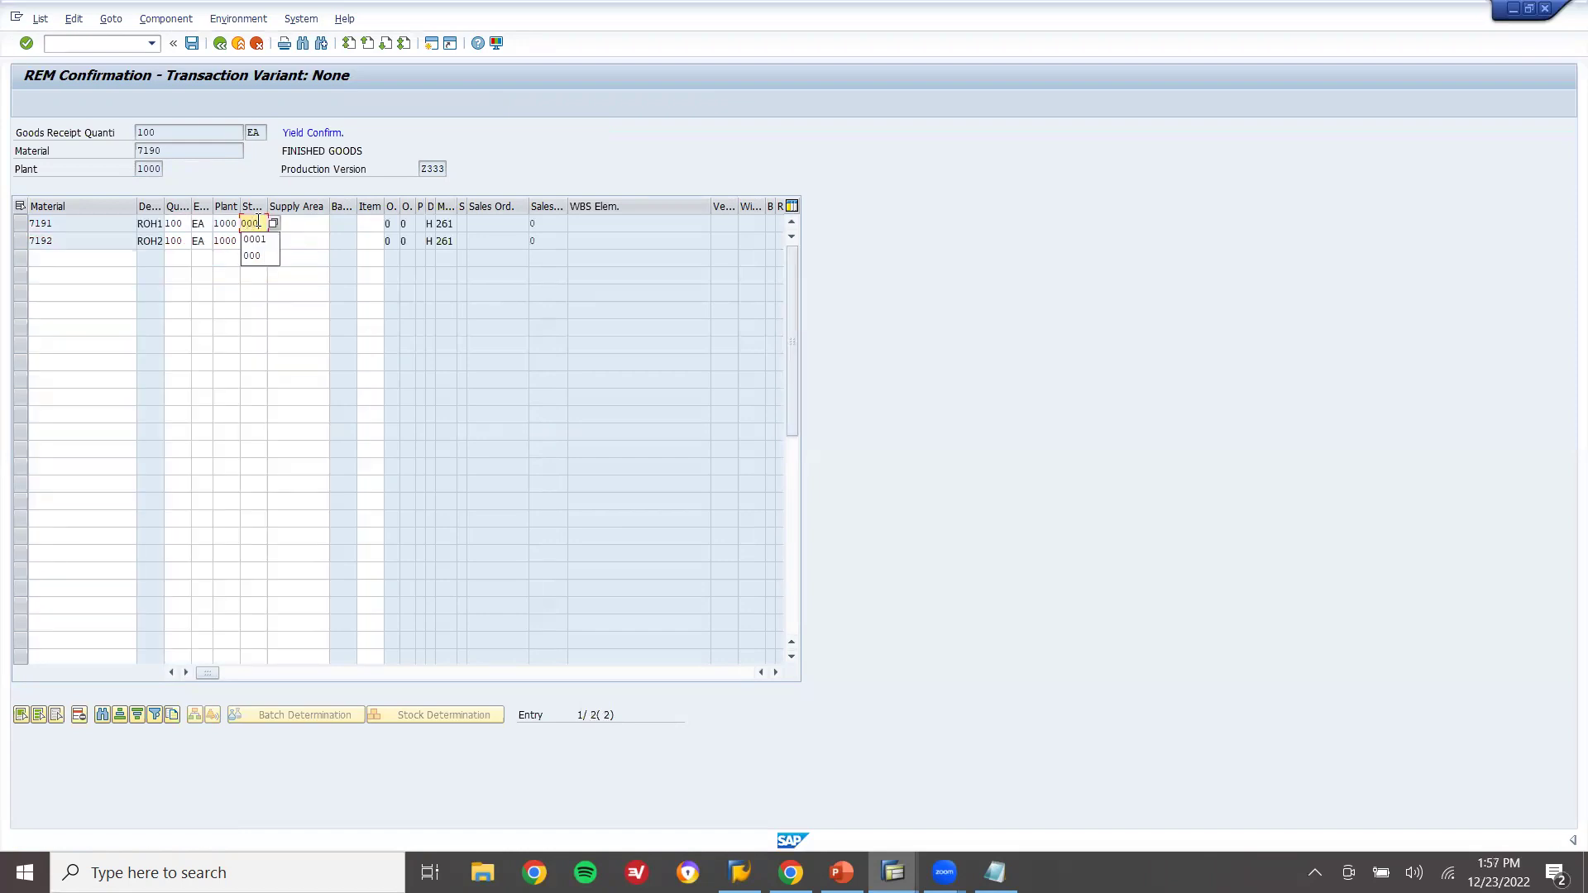
key(Down)
text(0001)
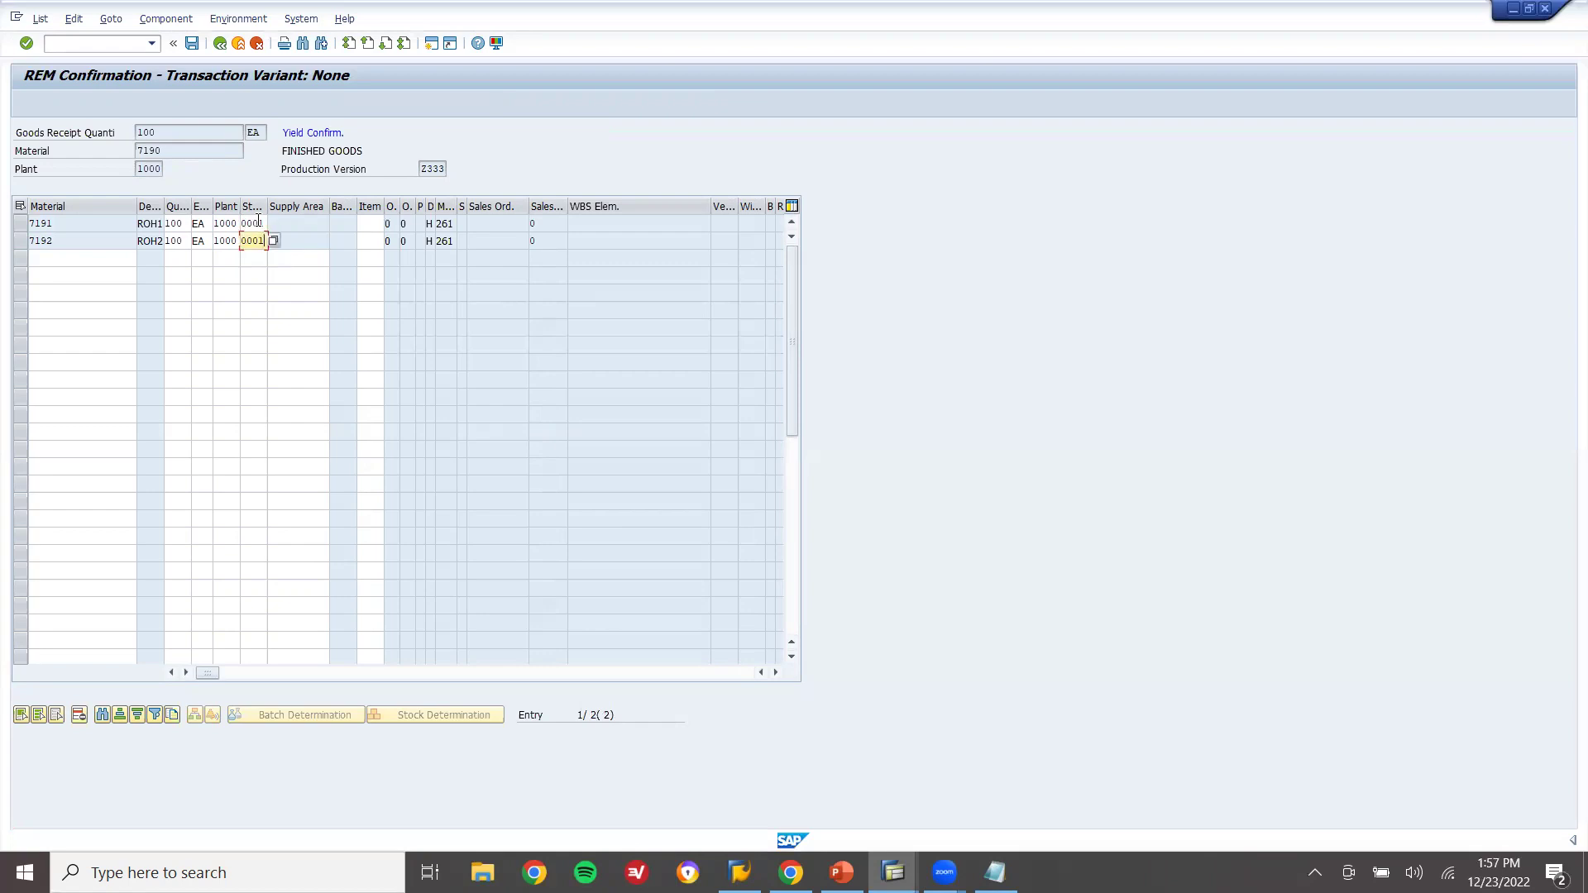
Select both component lines, post the backflush confirmation and leave the REM confirmation
click(183, 223)
click(20, 224)
shift+click(21, 242)
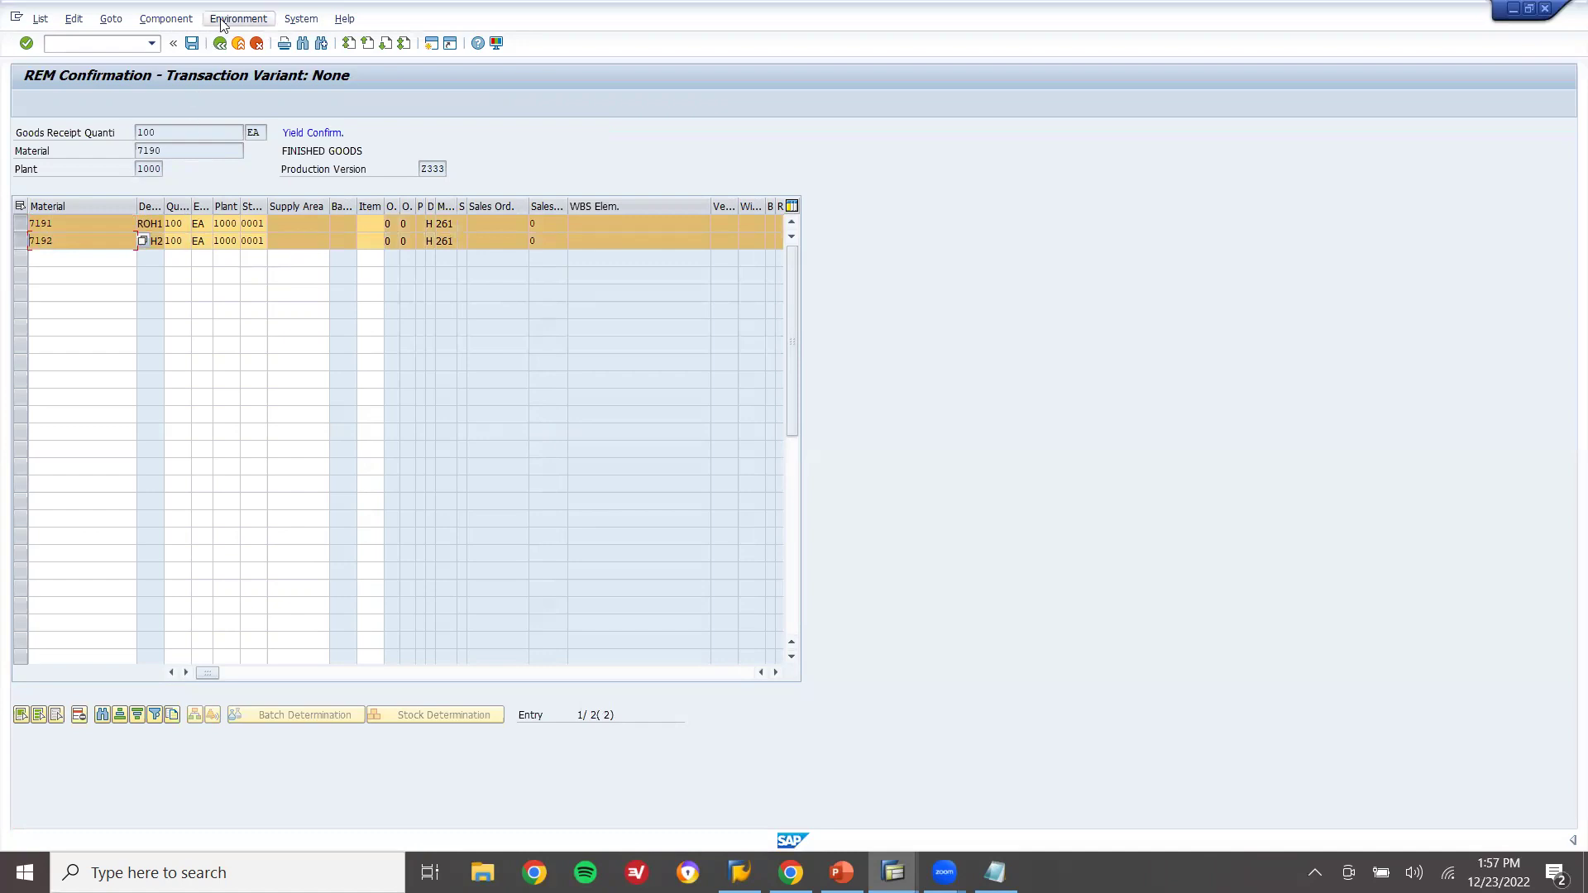
click(191, 45)
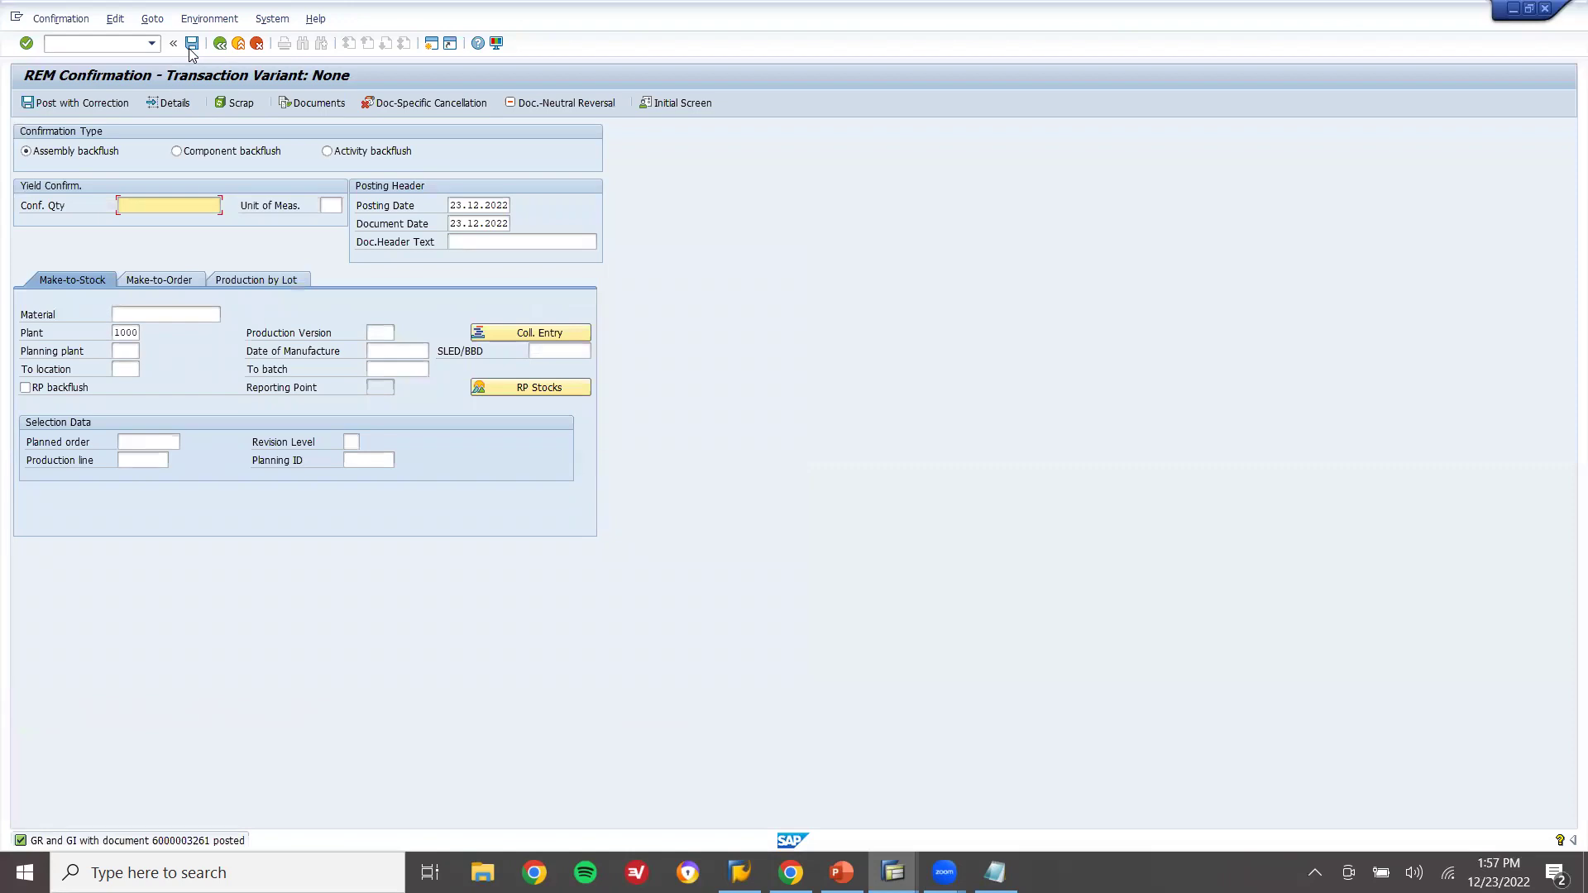
click(245, 47)
Display the stock overview of material 7190 for plant 1000, storage location 0001, in transaction MMBE
text(MMBE)
key(Return)
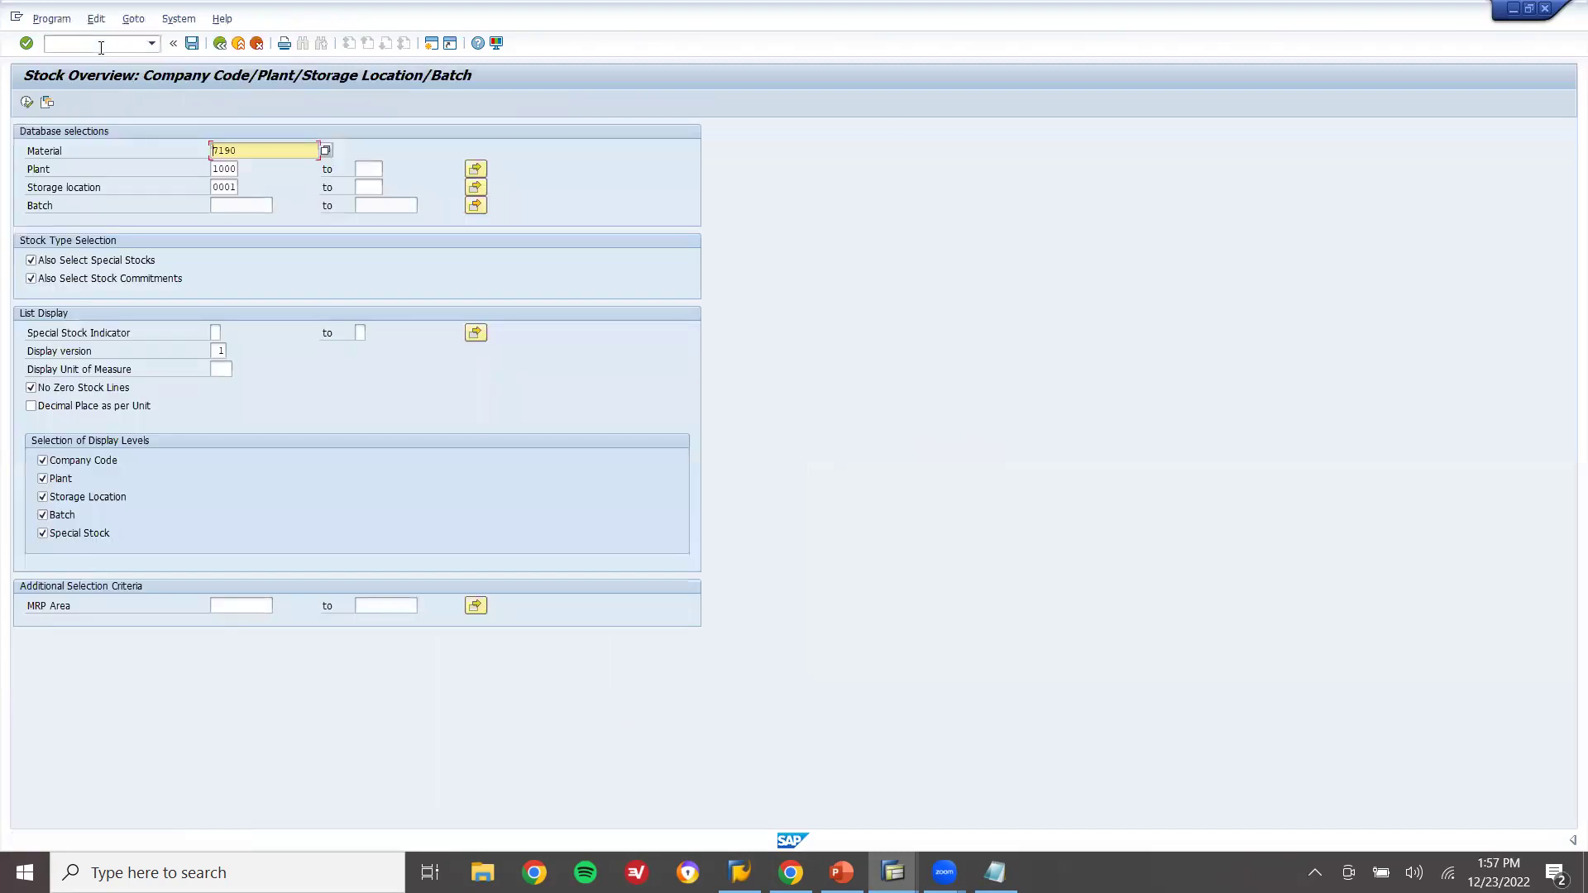
click(26, 101)
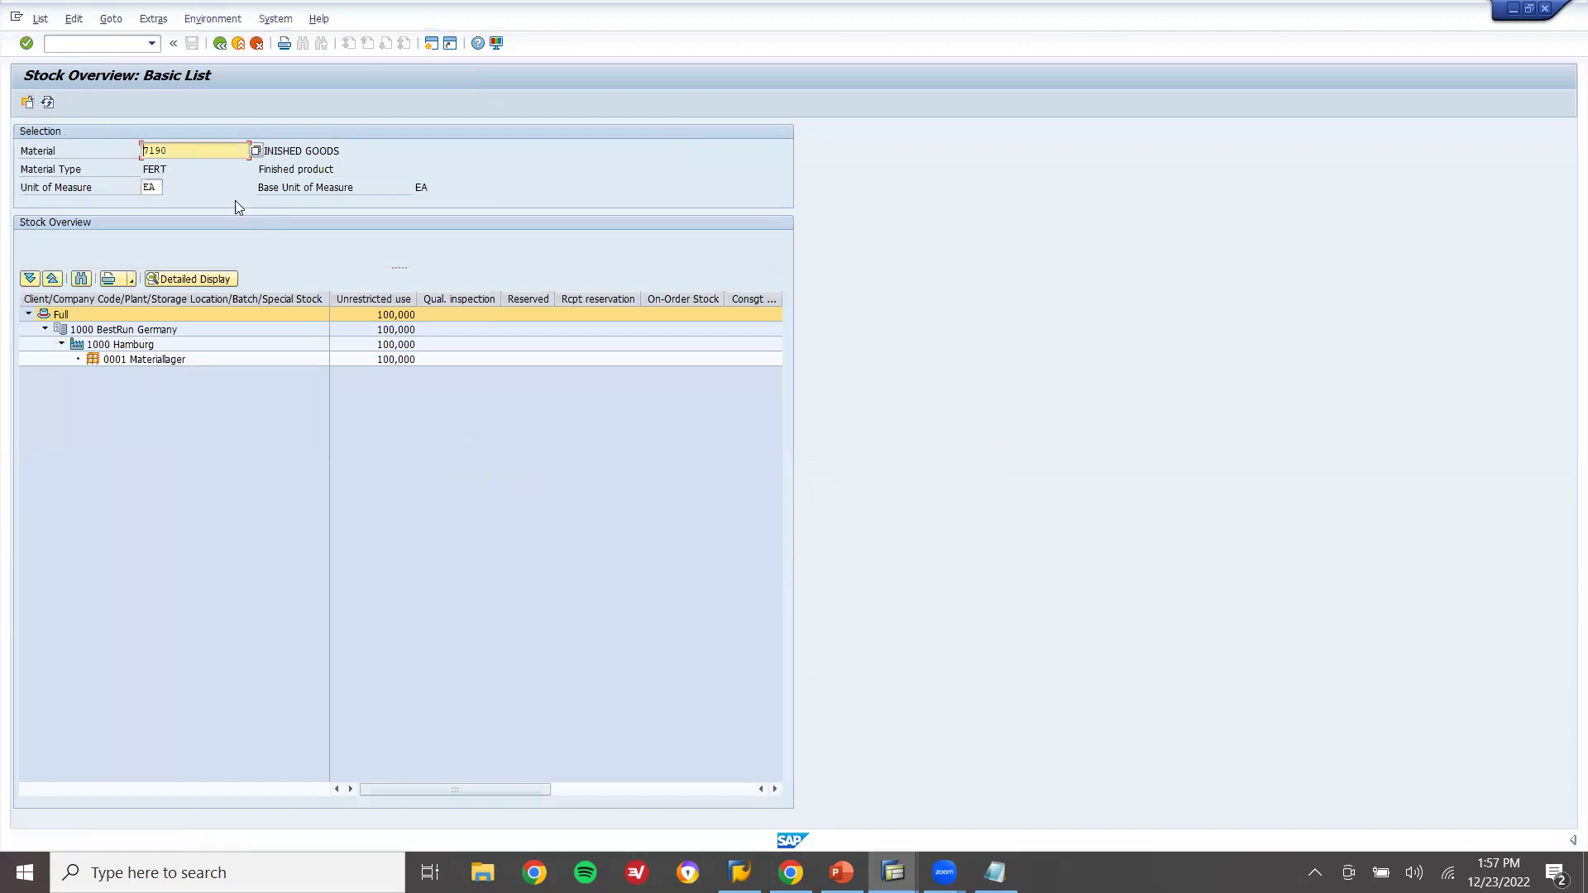
Display the stock overview for raw materials 7191 and 7192 in turn
key(BackSpace)
text(1)
click(30, 101)
key(BackSpace)
text(2)
click(29, 103)
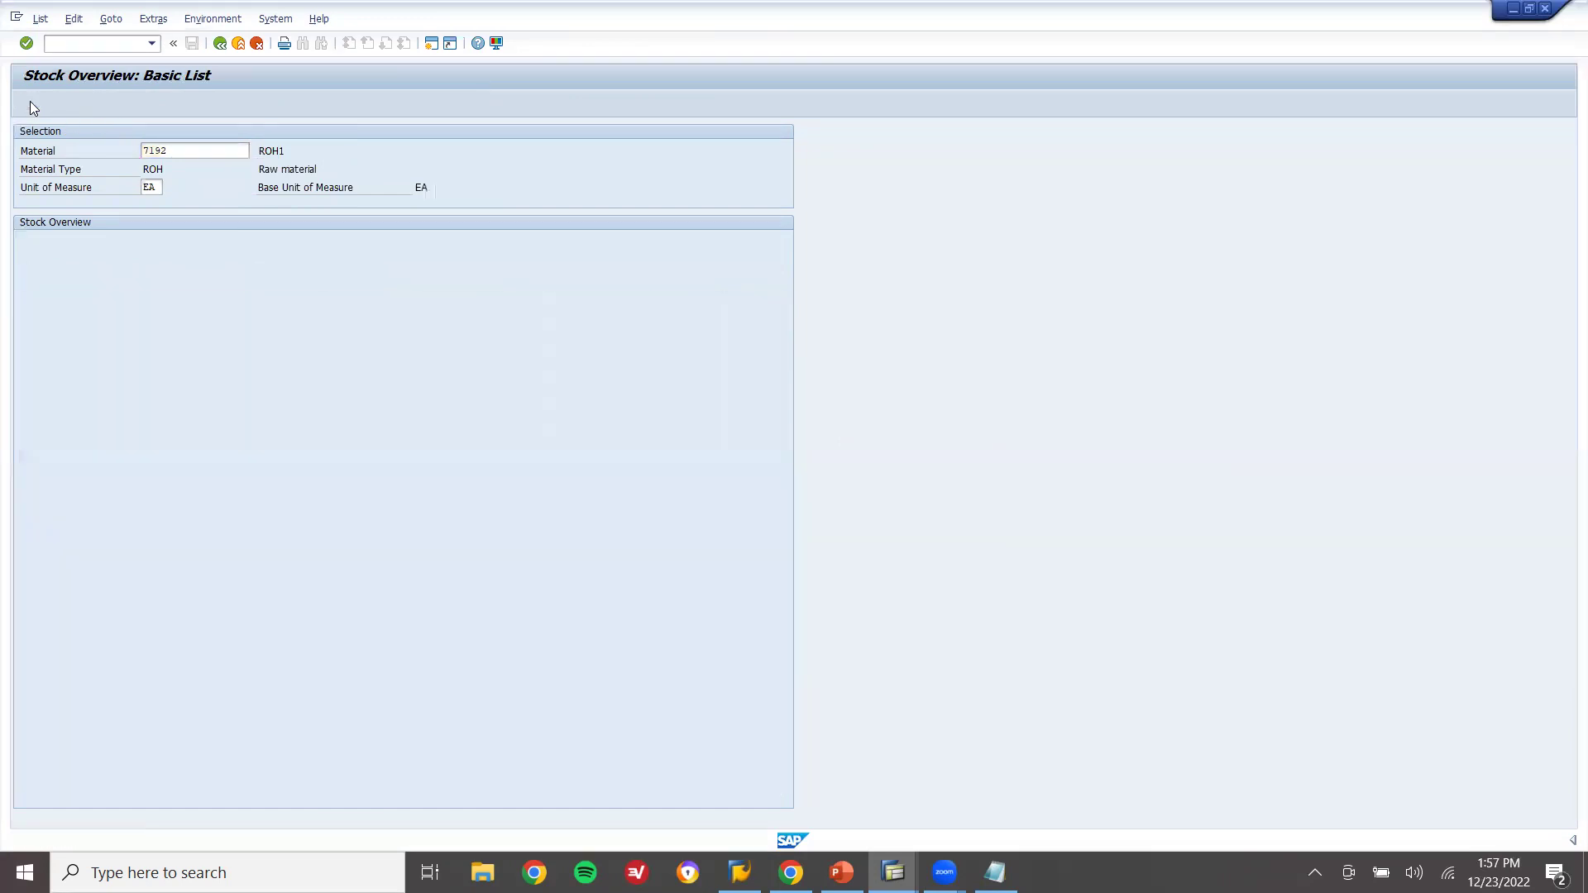